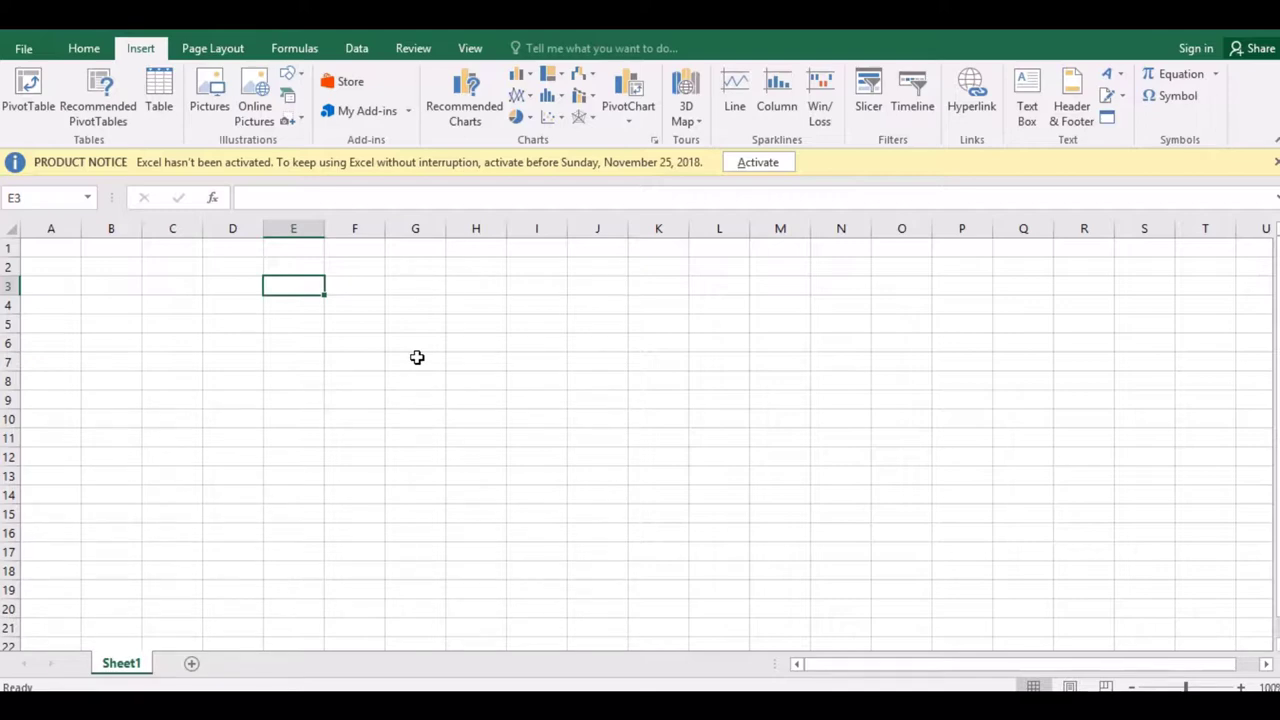
Select cell C4 as the top-left corner where the table will start.
{"action": "left_click", "coordinate": [460, 306]}
{"action": "left_click", "coordinate": [344, 291]}
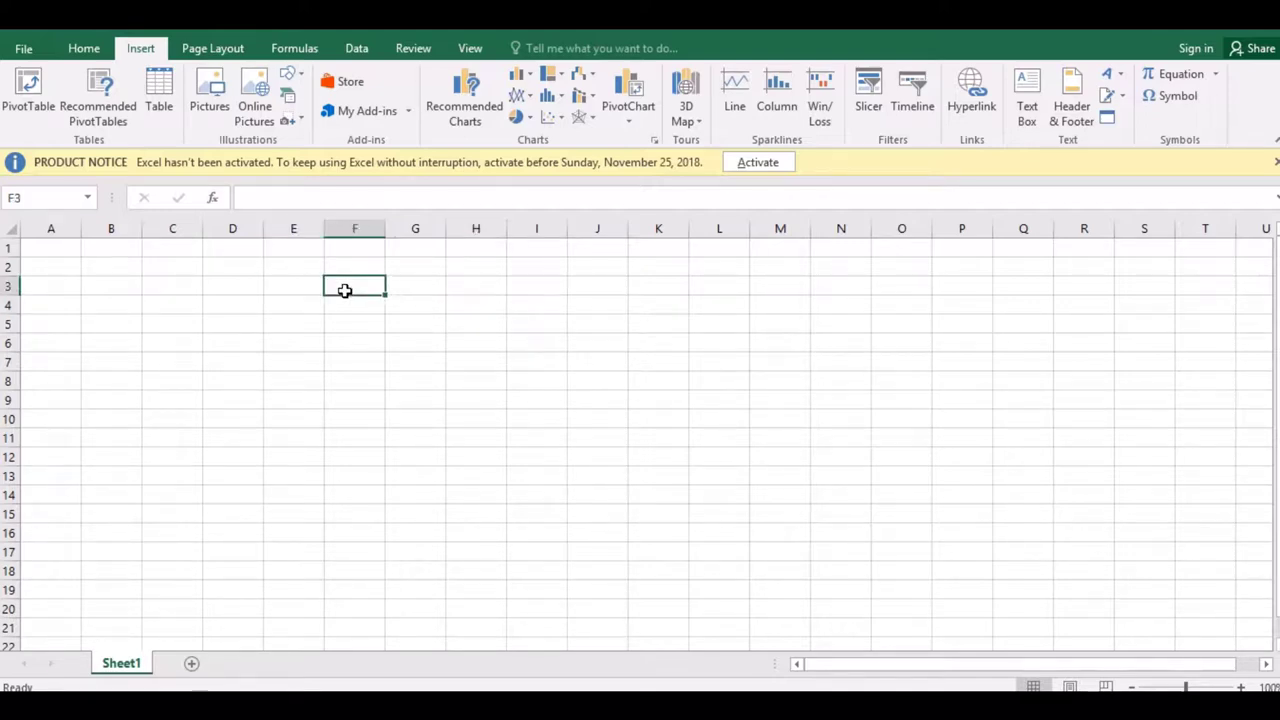
{"action": "left_click", "coordinate": [364, 346]}
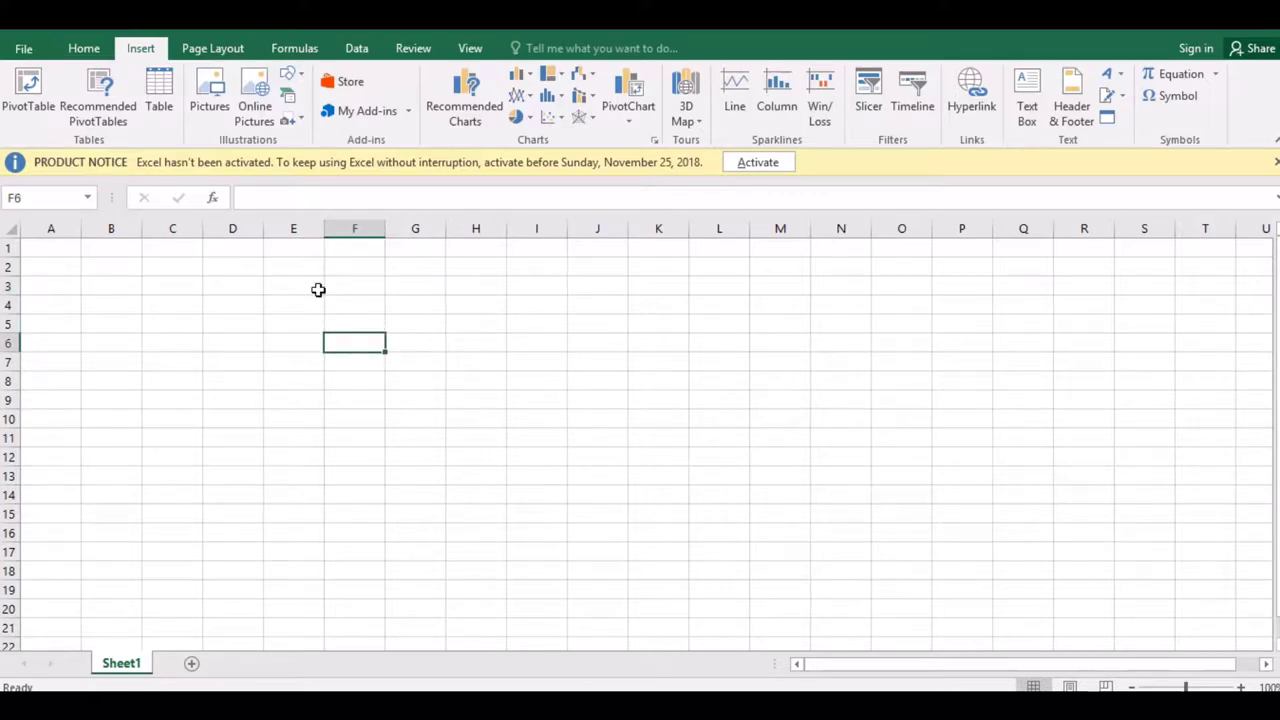
{"action": "left_click", "coordinate": [411, 282]}
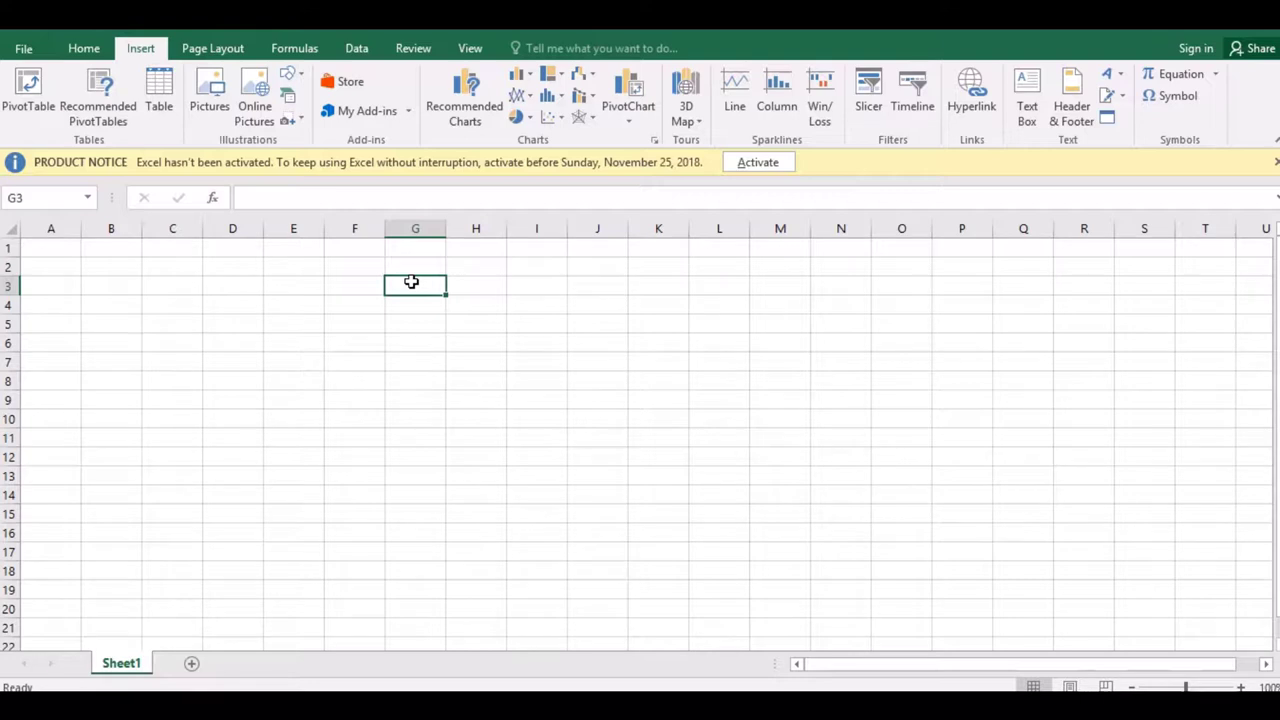
{"action": "left_click", "coordinate": [362, 321]}
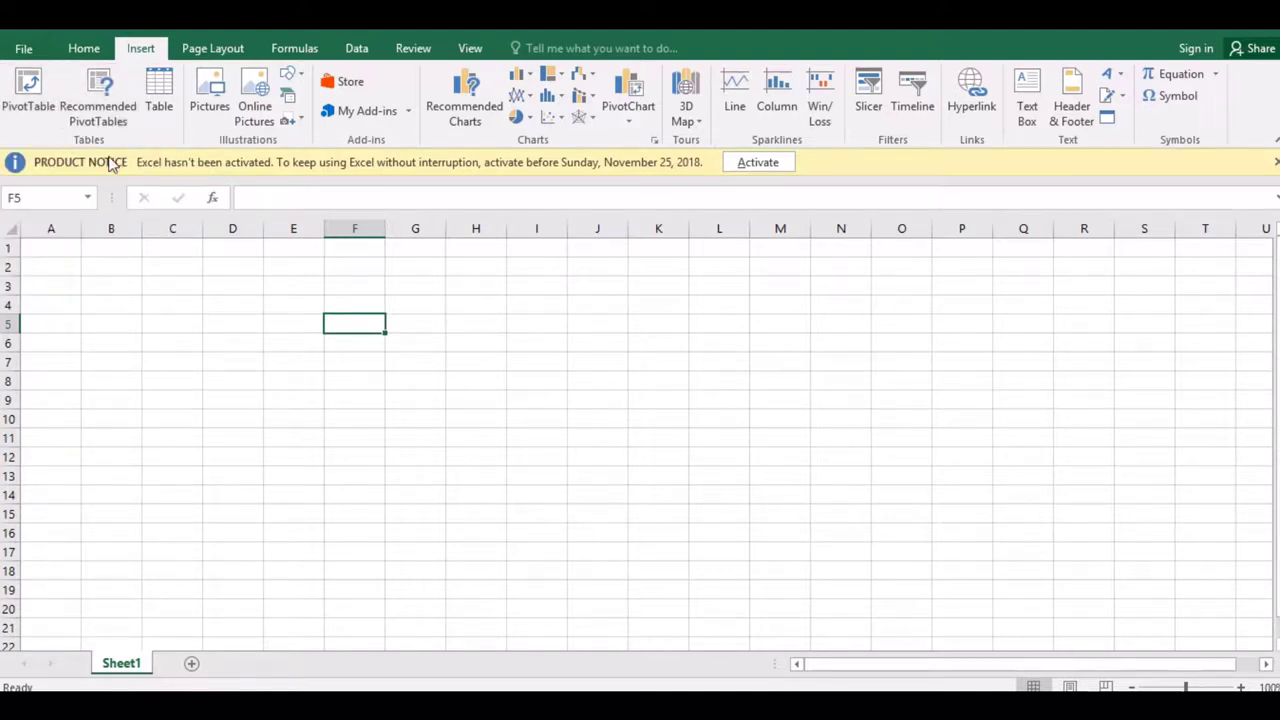
{"action": "left_click", "coordinate": [200, 287]}
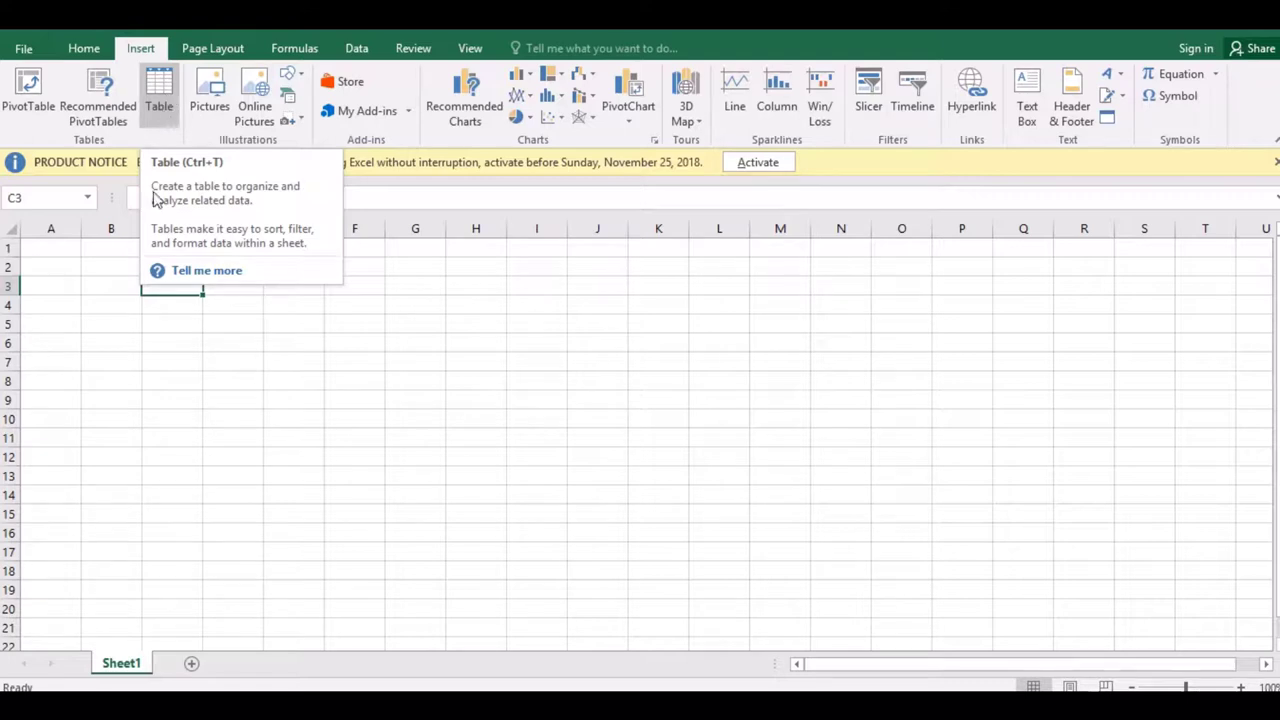
{"action": "left_click", "coordinate": [247, 328]}
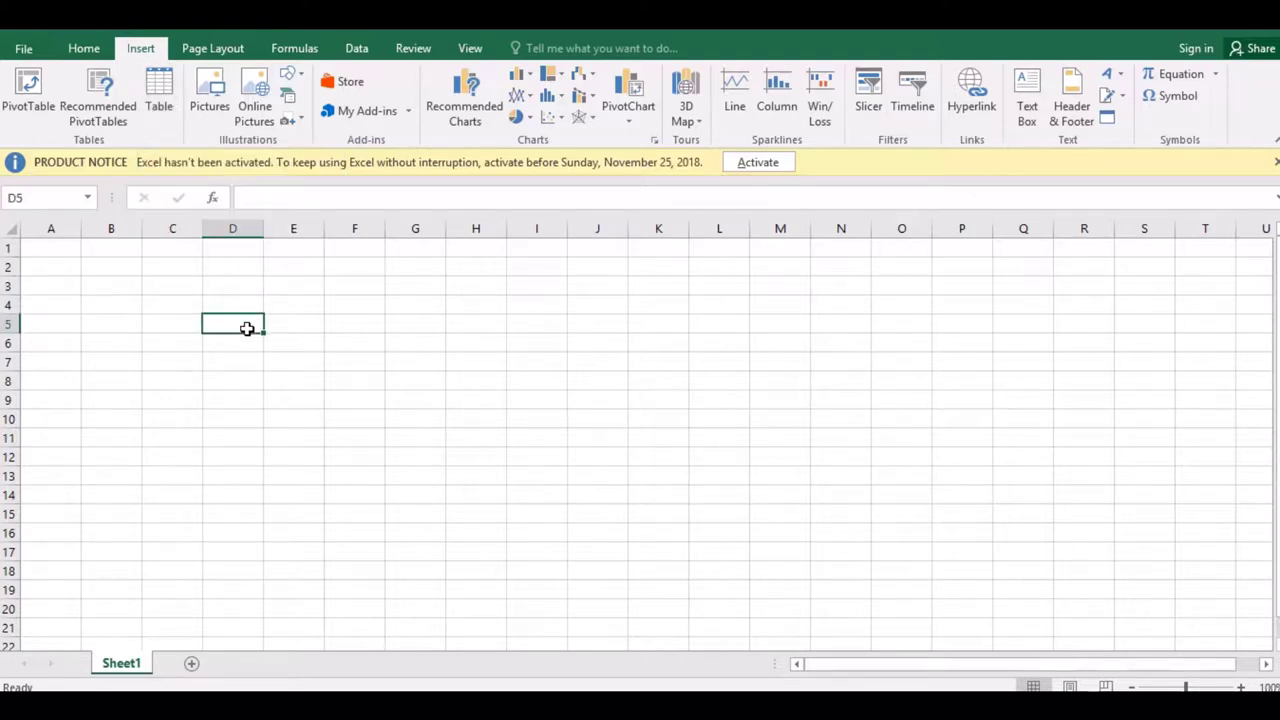
{"action": "left_click", "coordinate": [188, 303]}
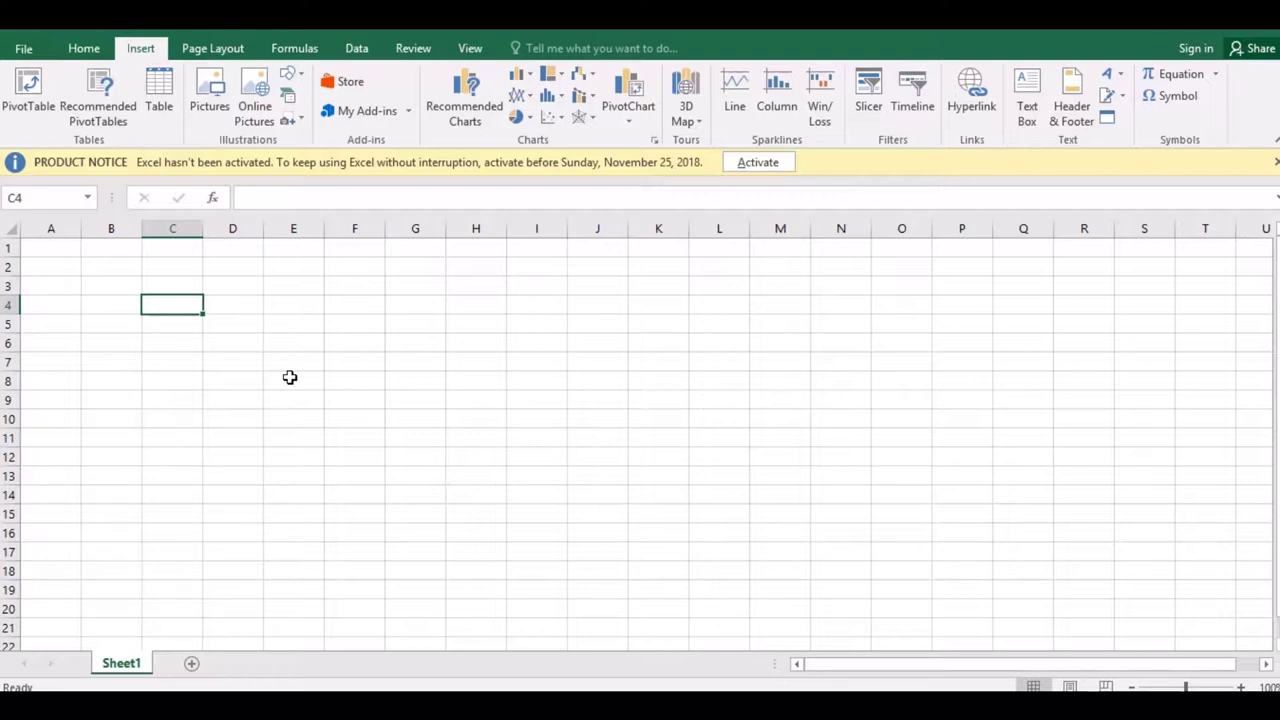
Enter the headings SN, CUSTOMER NAME, PRODUCT and PRICE across C4:F4.
{"action": "type", "text": "SN"}
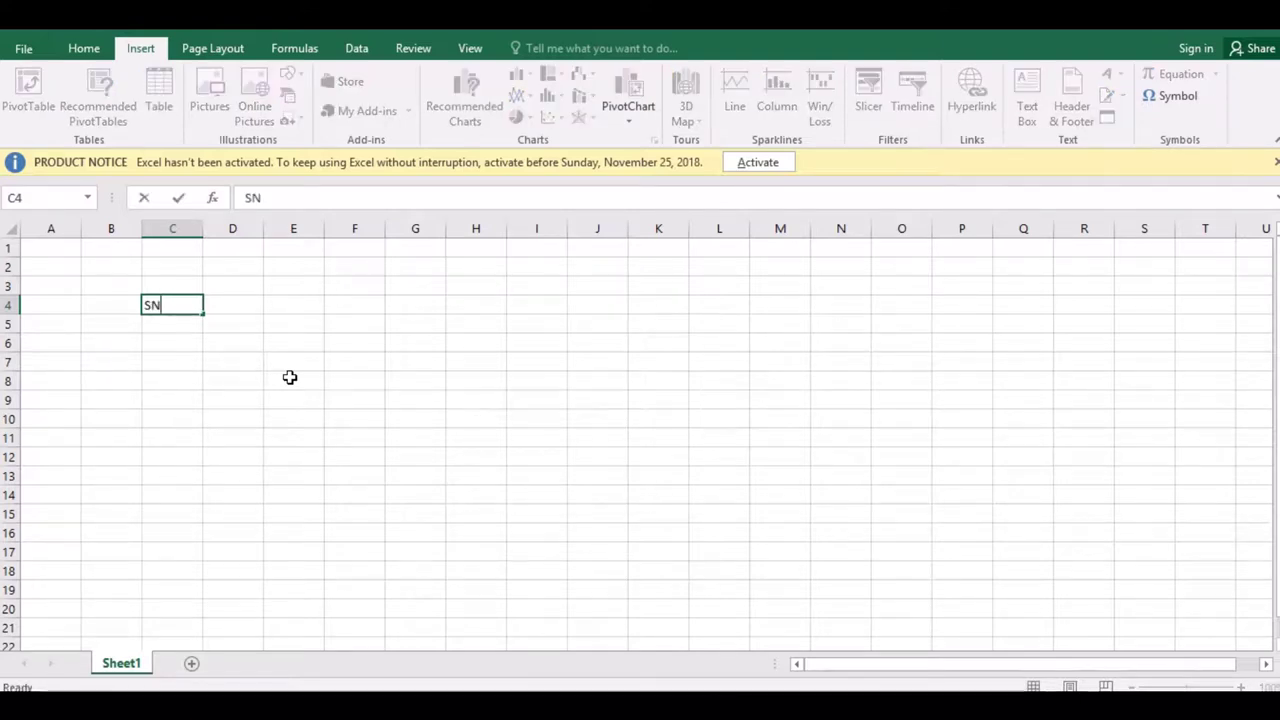
{"action": "key", "text": "Tab"}
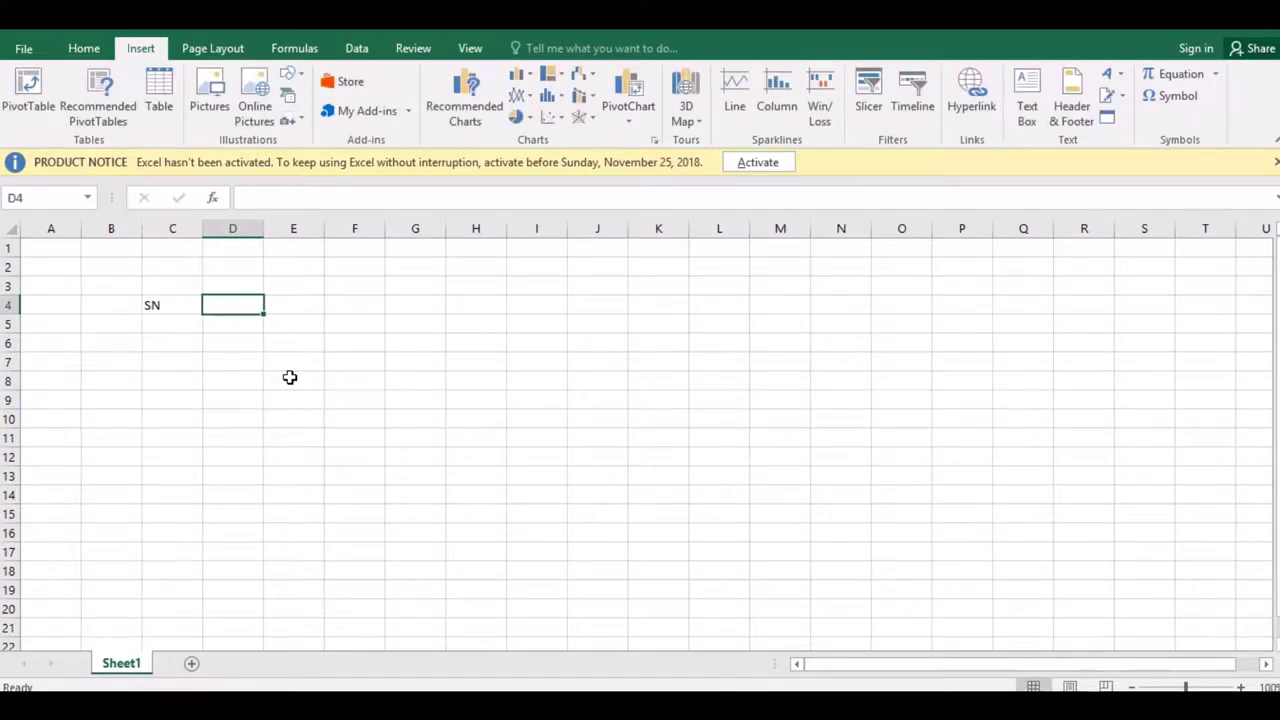
{"action": "type", "text": "CU"}
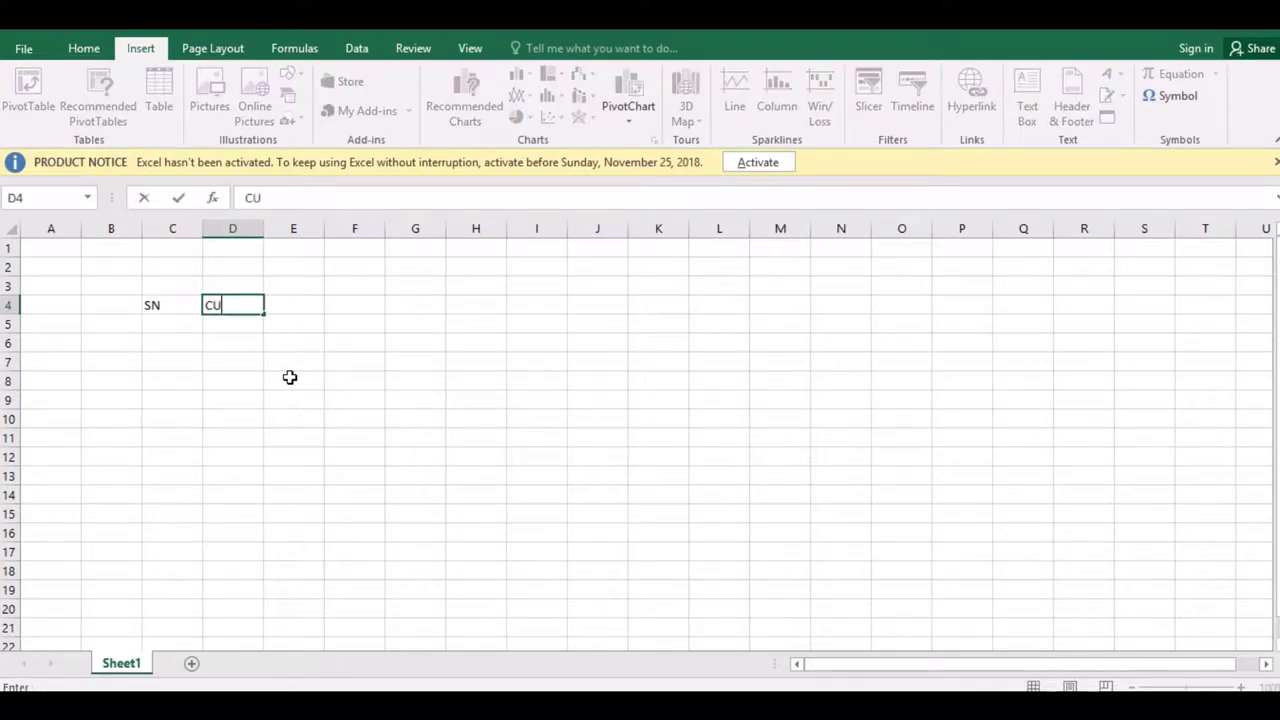
{"action": "type", "text": "STOM"}
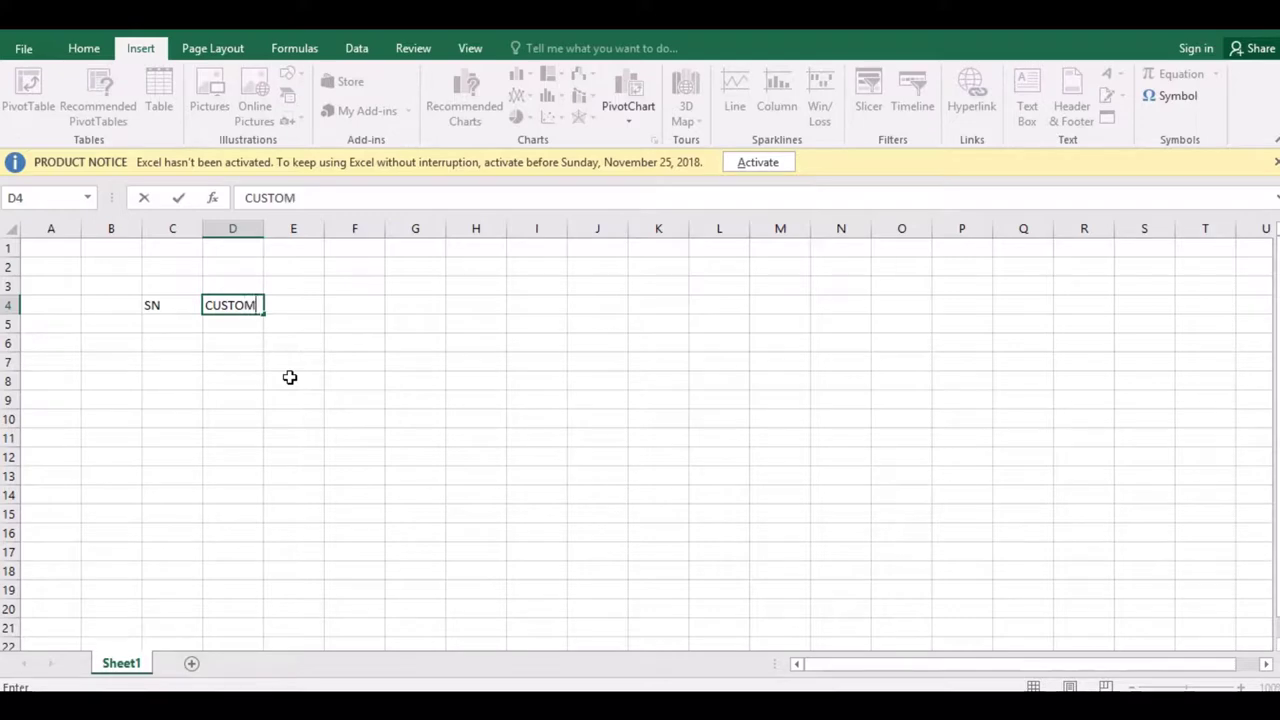
{"action": "type", "text": "ER I"}
{"action": "key", "text": "BackSpace"}
{"action": "type", "text": "NA"}
{"action": "type", "text": "ME"}
{"action": "key", "text": "Tab"}
{"action": "type", "text": "PRO"}
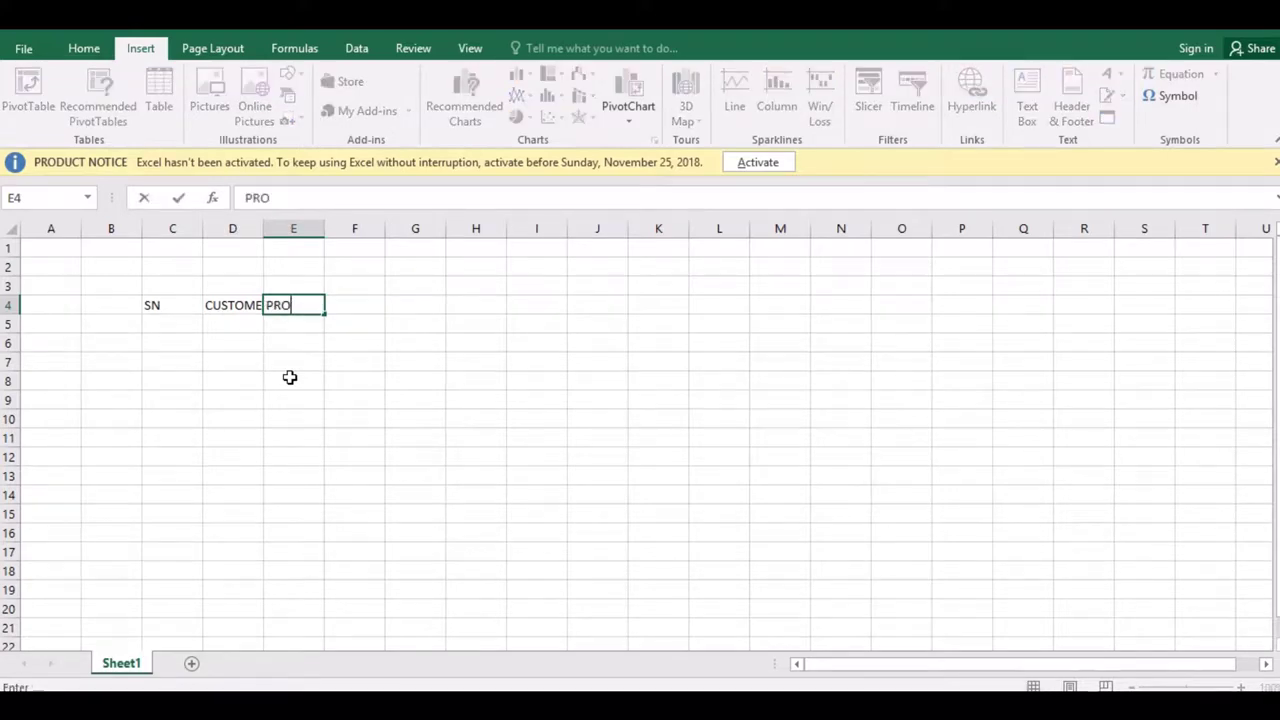
{"action": "type", "text": "DUCT"}
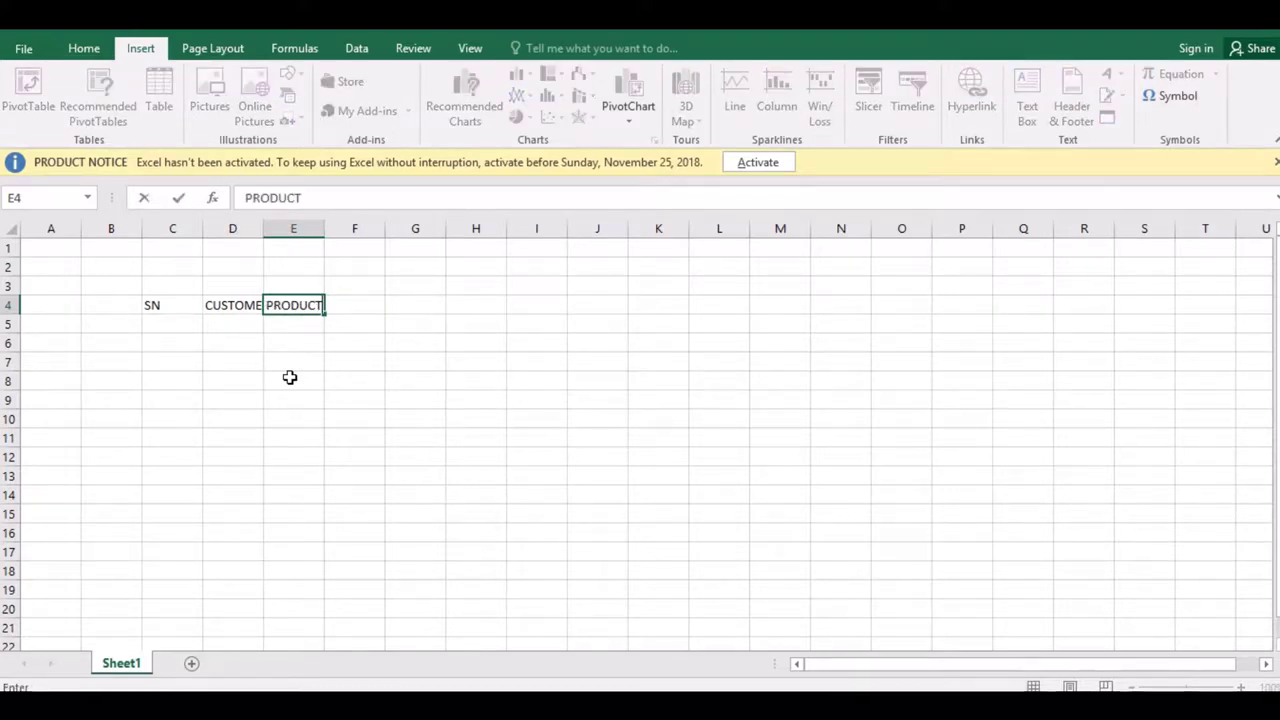
{"action": "key", "text": "Tab"}
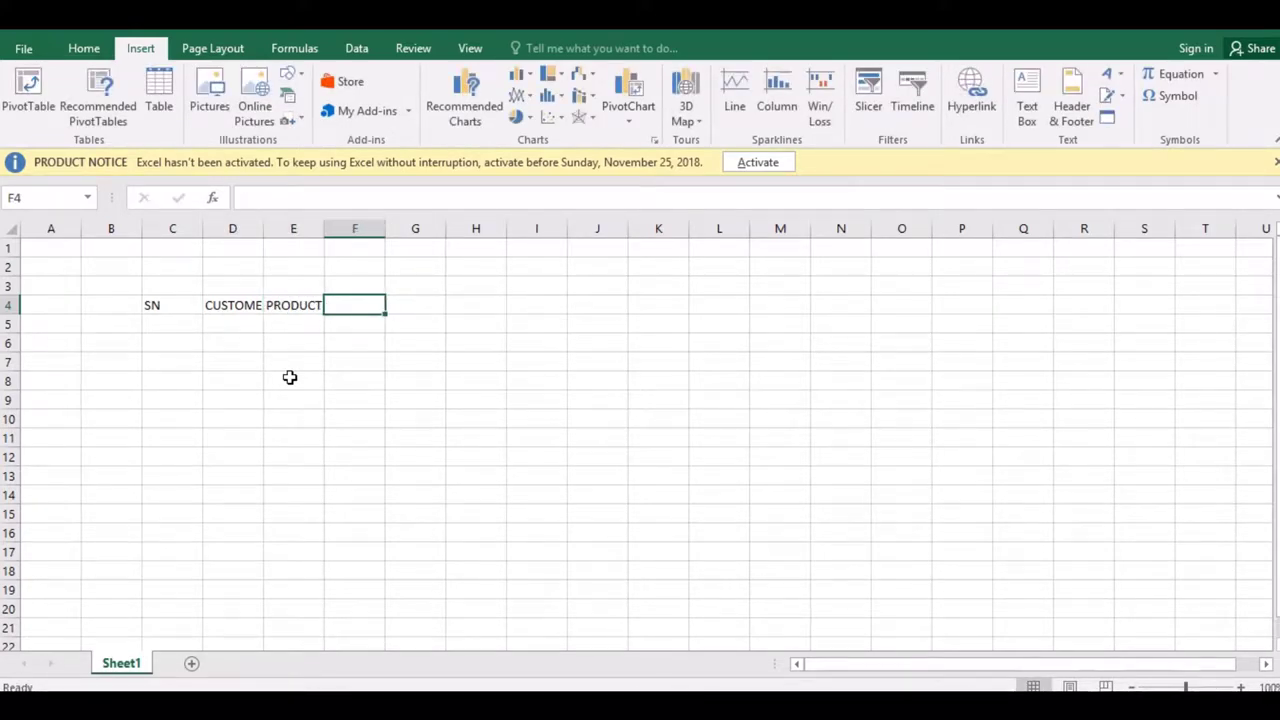
{"action": "type", "text": "pric"}
{"action": "key", "text": "BackSpace"}
{"action": "key", "text": "BackSpace"}
{"action": "key", "text": "BackSpace"}
{"action": "key", "text": "BackSpace"}
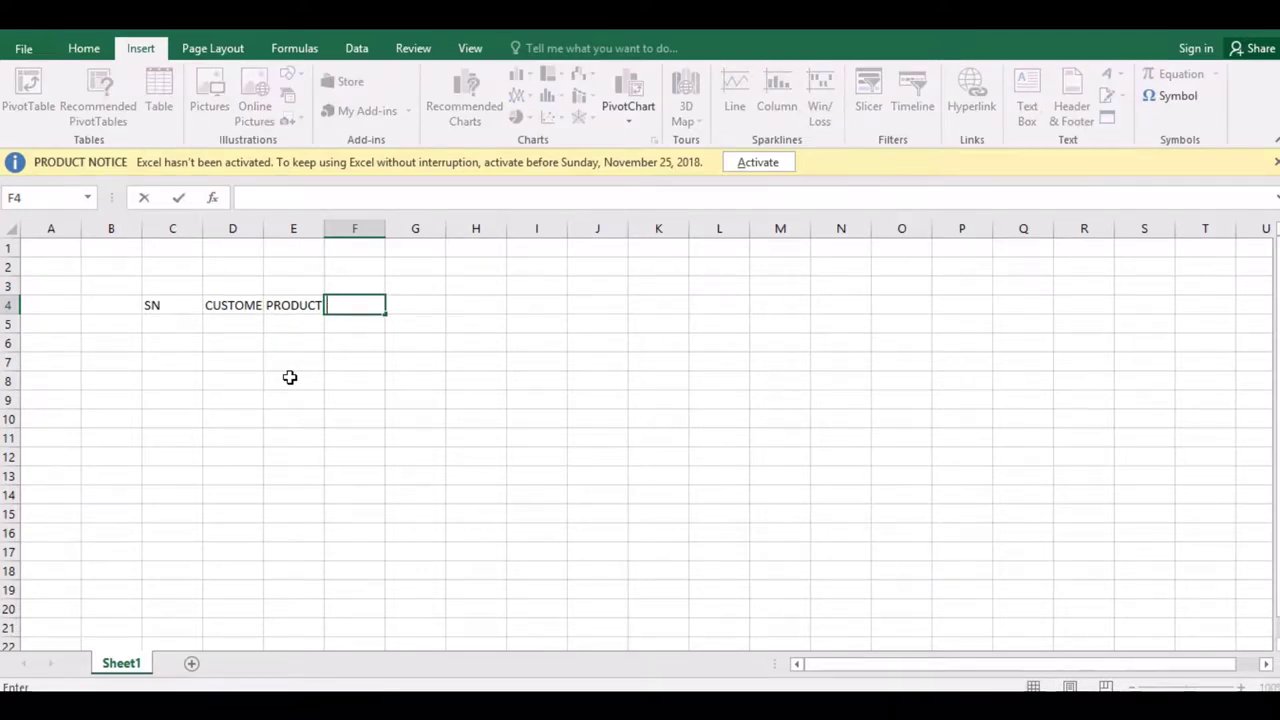
{"action": "type", "text": "PRICE"}
{"action": "left_click", "coordinate": [322, 231]}
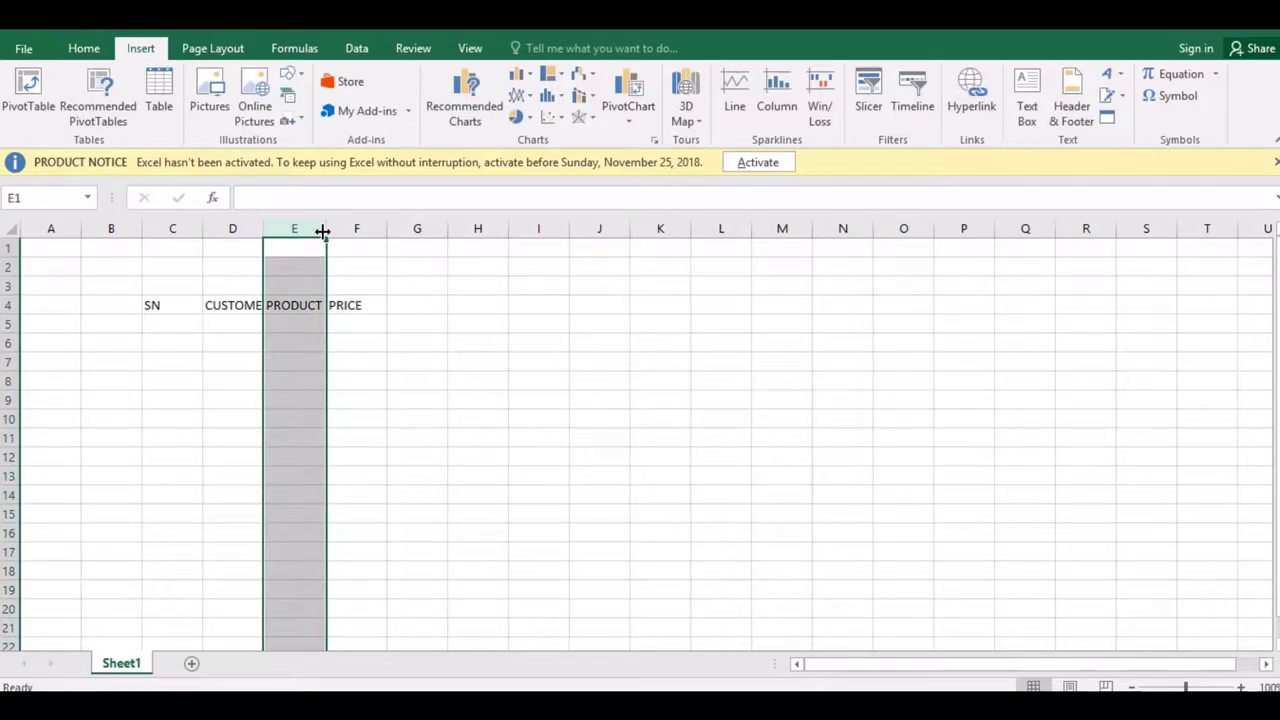
Enter serial number 1 in cell C5.
{"action": "left_click", "coordinate": [162, 326]}
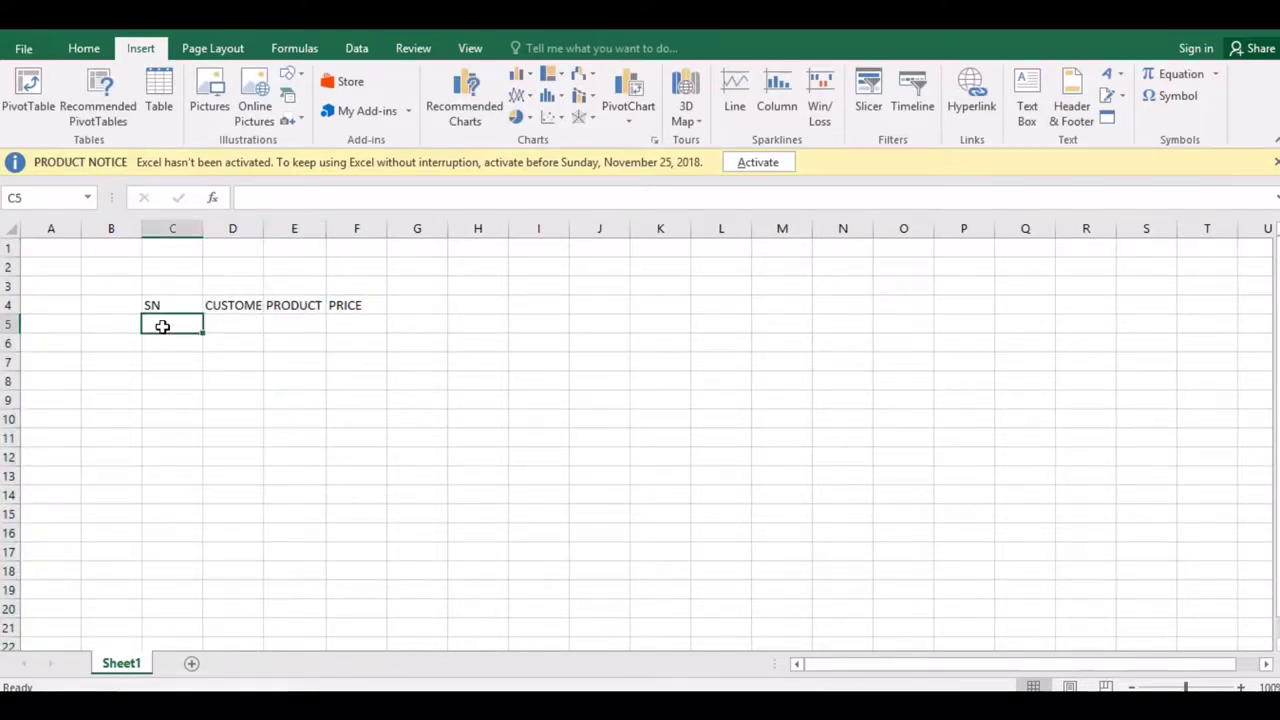
{"action": "type", "text": "1"}
{"action": "key", "text": "Tab"}
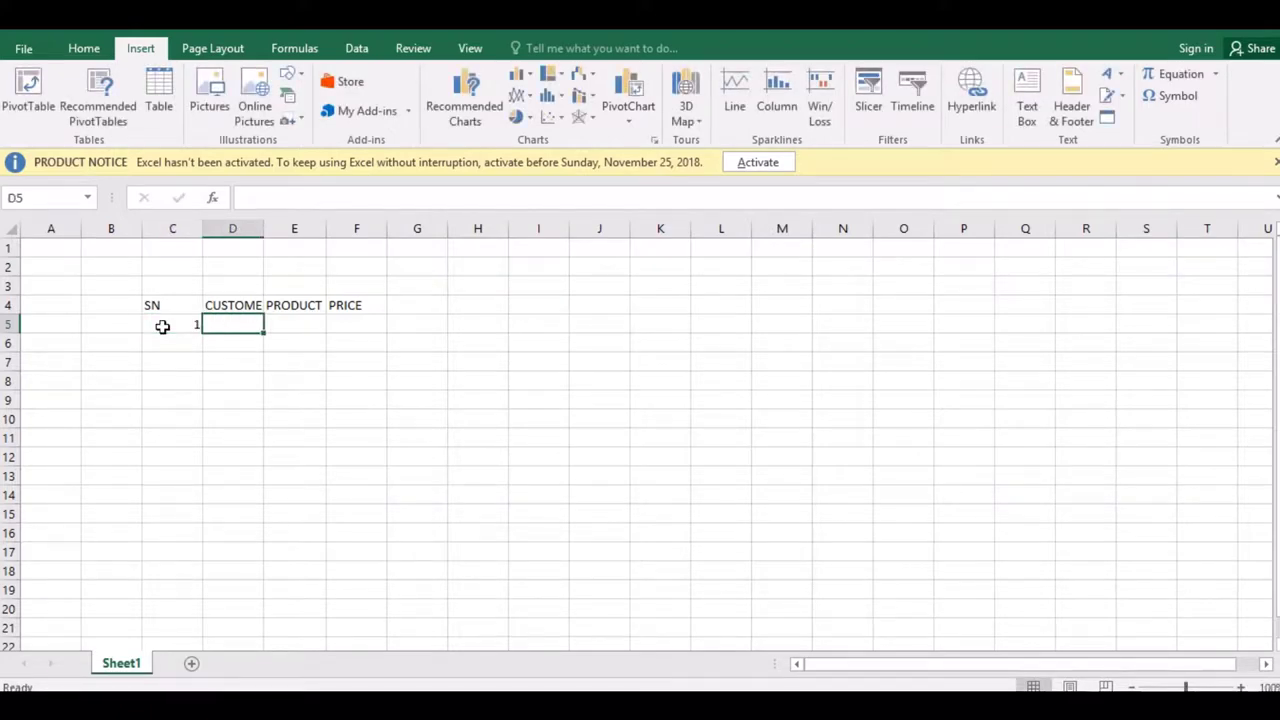
Widen column D and fill row 5 with a customer name, BORO PLUS and price 10.
{"action": "left_click_drag", "start_coordinate": [264, 231], "coordinate": [326, 236]}
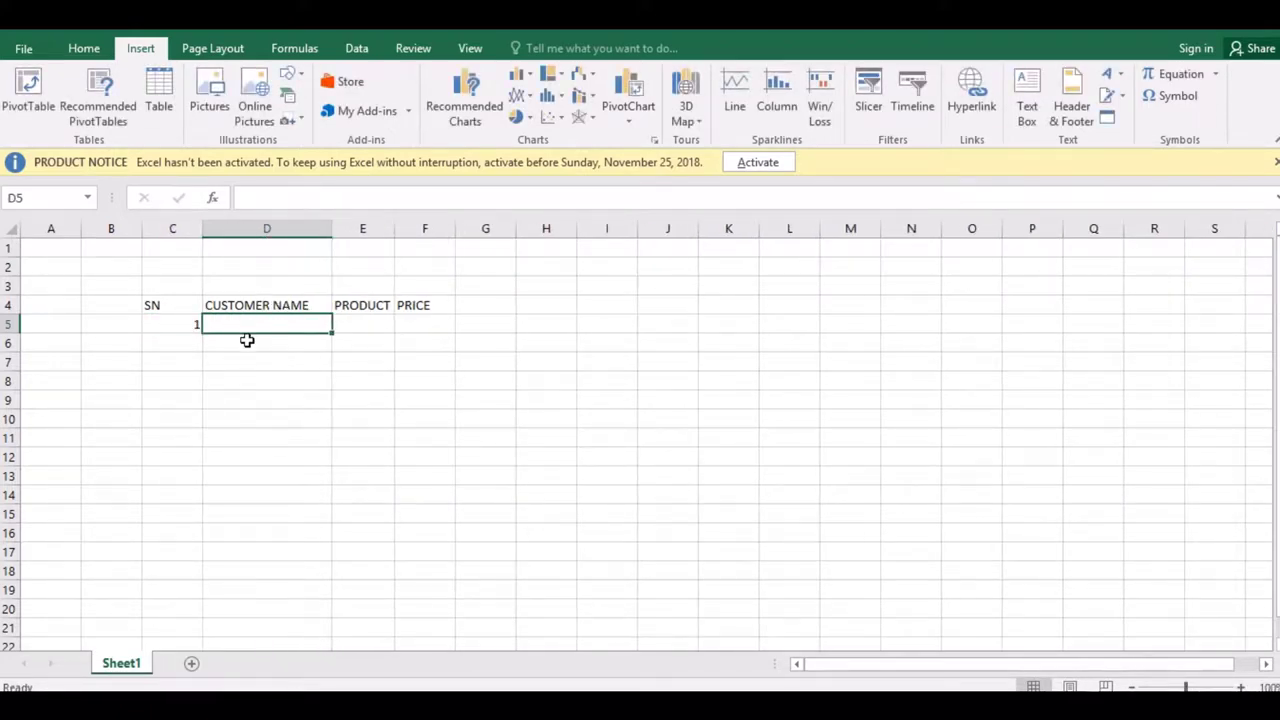
{"action": "type", "text": "aT"}
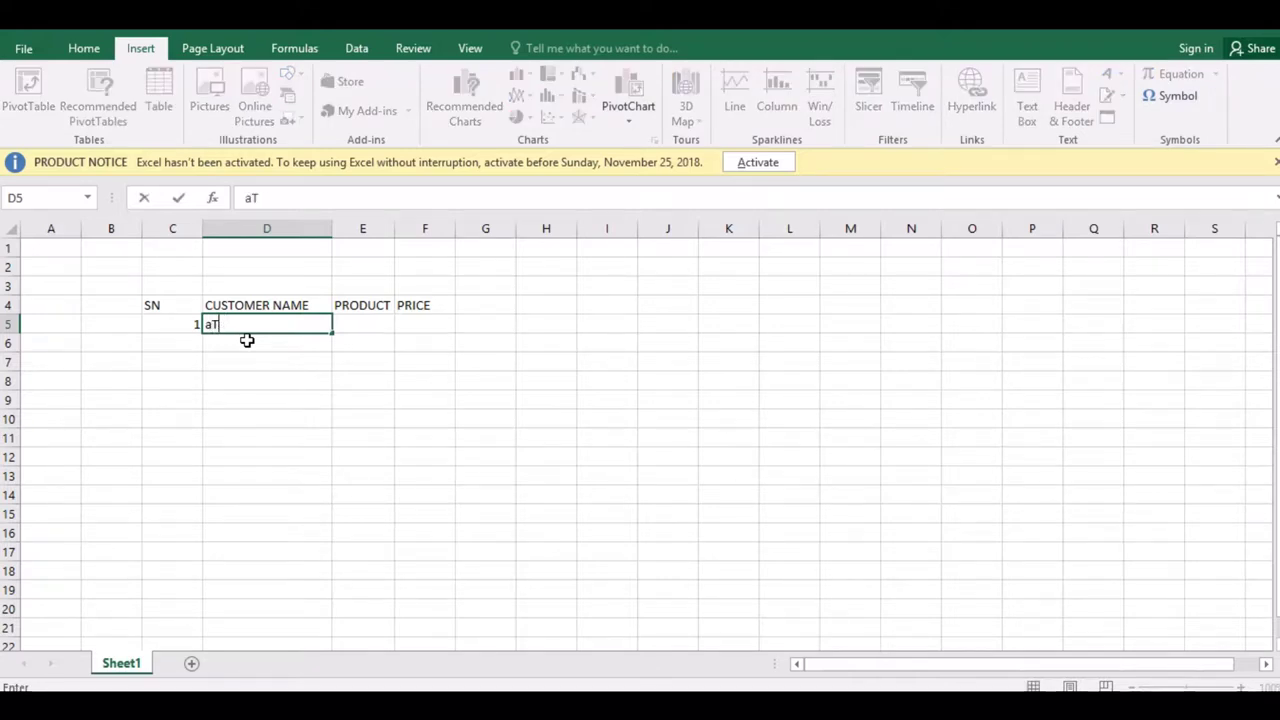
{"action": "type", "text": "UL"}
{"action": "key", "text": "Tab"}
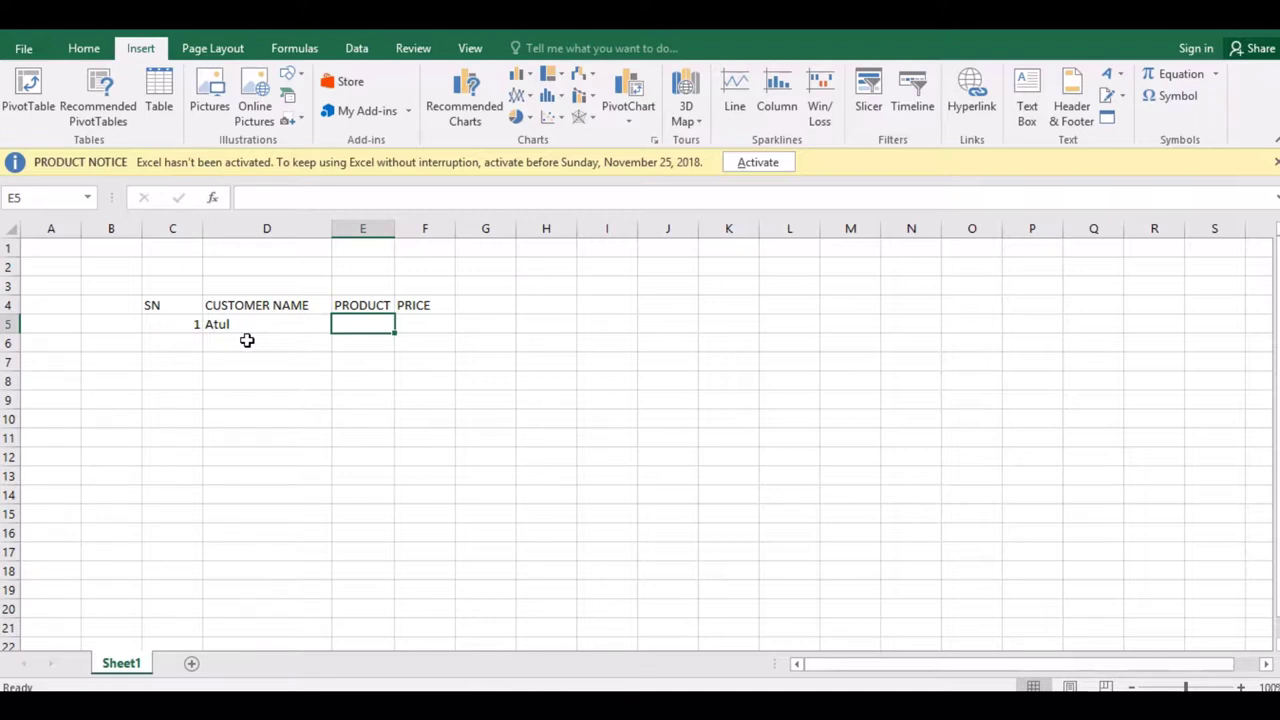
{"action": "type", "text": "bro"}
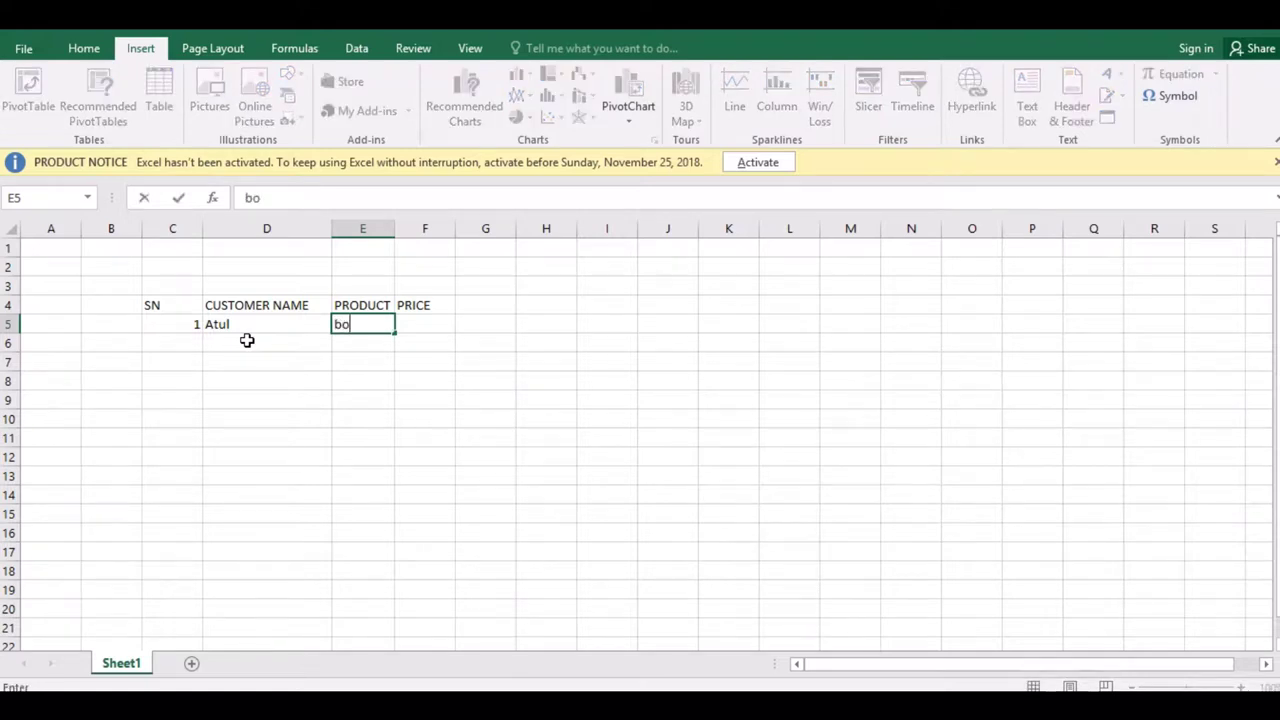
{"action": "key", "text": "BackSpace"}
{"action": "key", "text": "BackSpace"}
{"action": "key", "text": "BackSpace"}
{"action": "type", "text": "BO"}
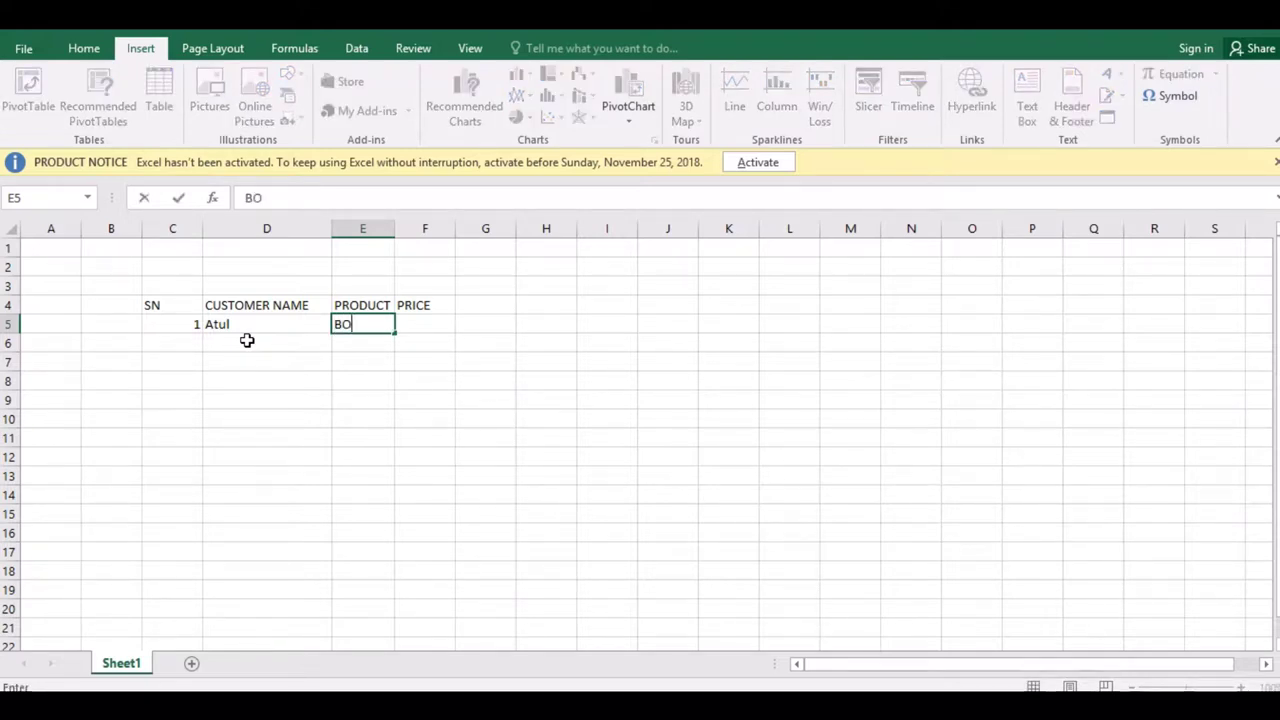
{"action": "type", "text": "RO PL"}
{"action": "type", "text": "US"}
{"action": "key", "text": "Tab"}
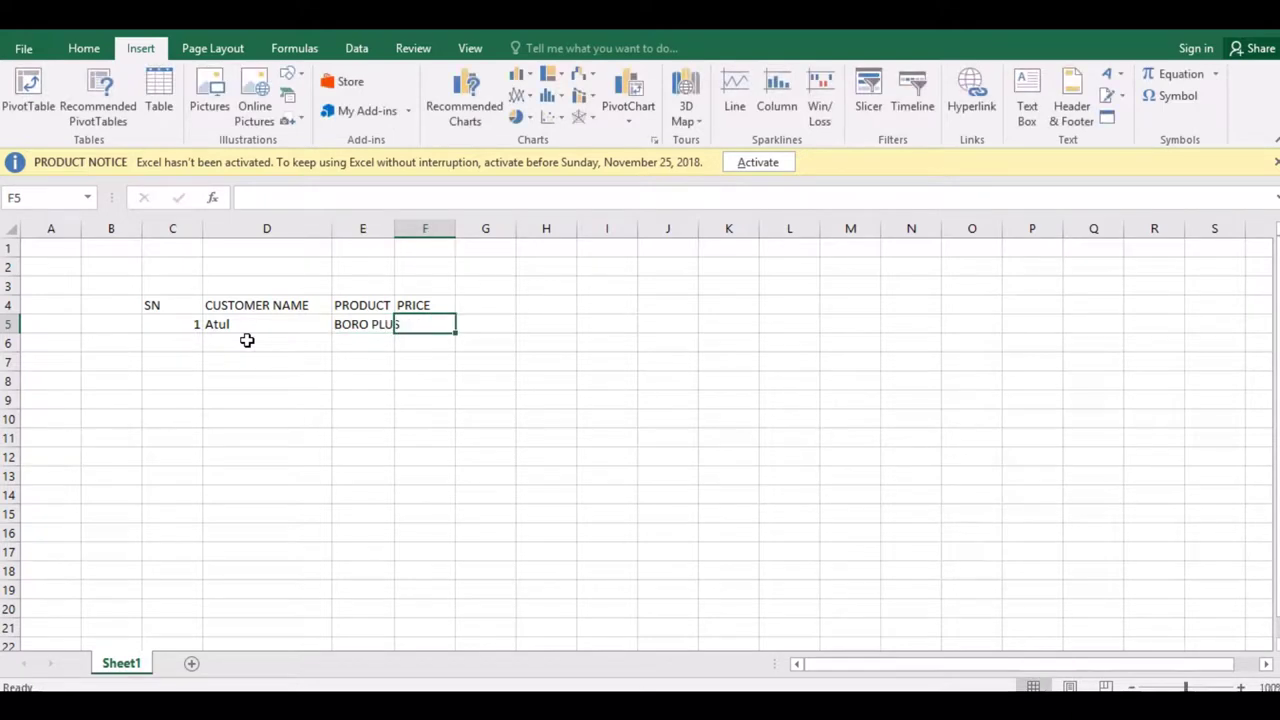
{"action": "type", "text": "10"}
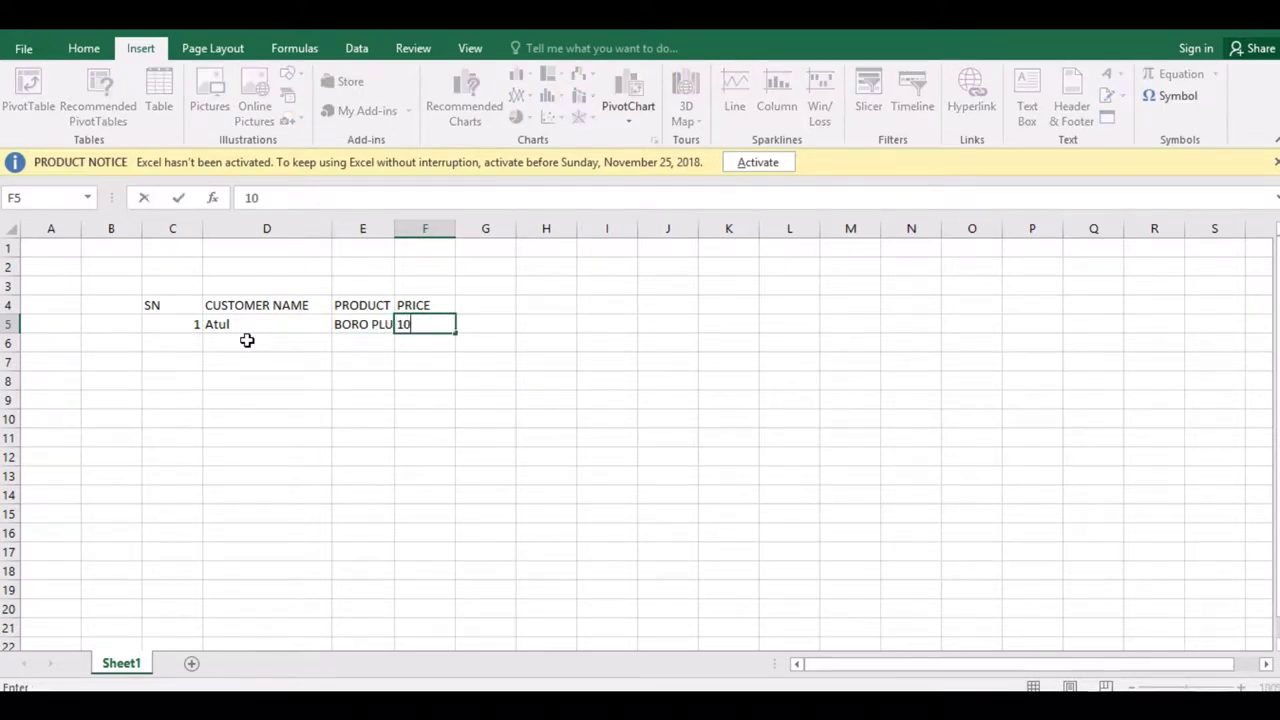
{"action": "left_click", "coordinate": [485, 359]}
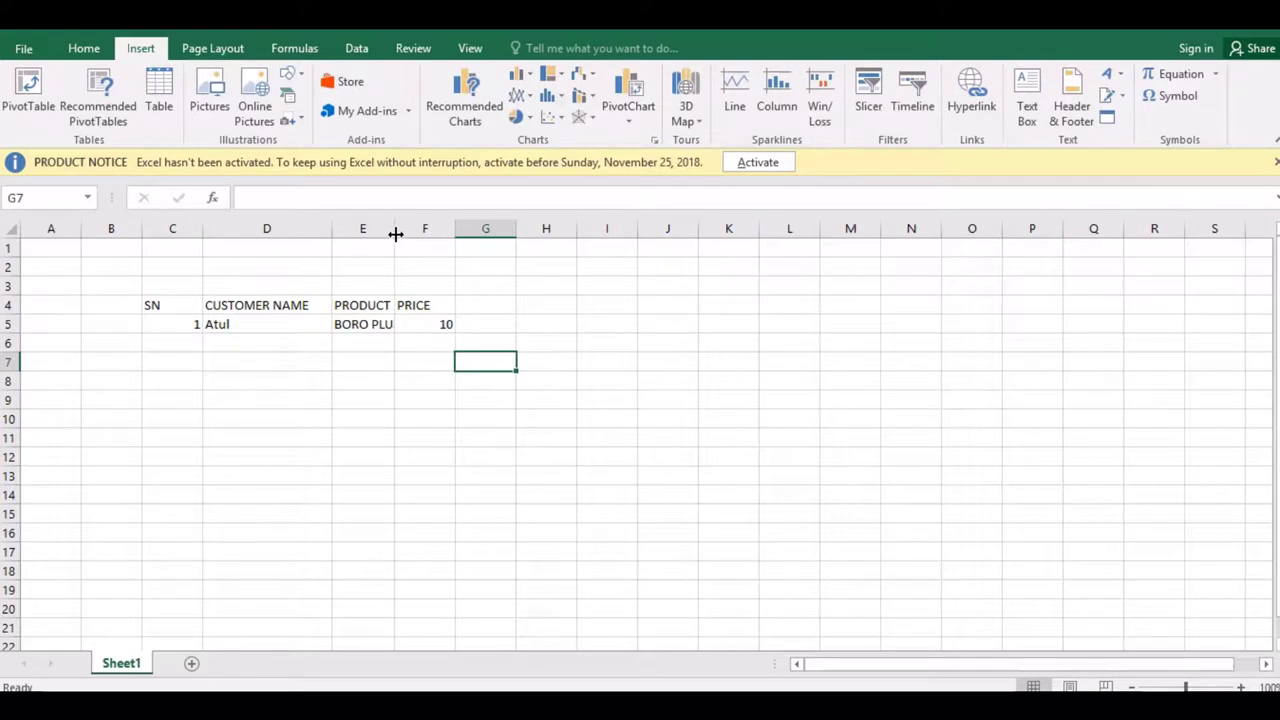
Autofit the PRODUCT column and check the first record before returning to C4.
{"action": "double_click", "coordinate": [394, 232]}
{"action": "left_click", "coordinate": [345, 350]}
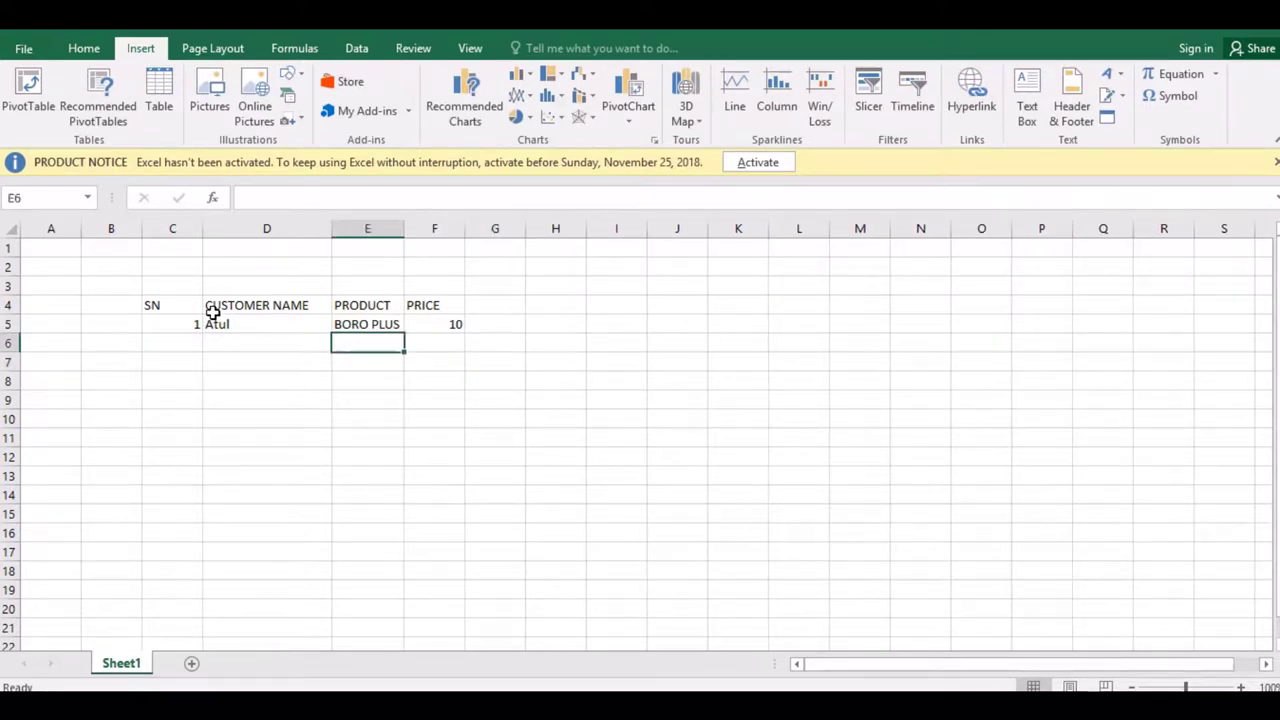
{"action": "left_click", "coordinate": [267, 325]}
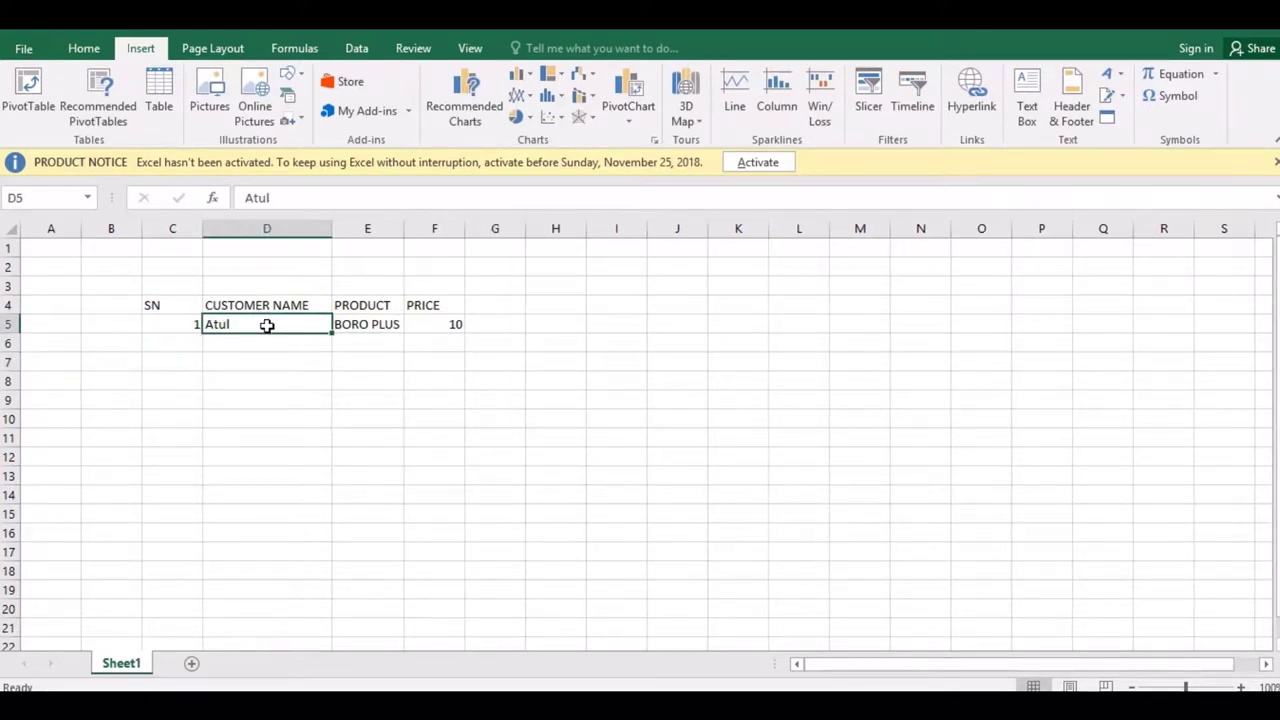
{"action": "key", "text": "Right"}
{"action": "key", "text": "Right"}
{"action": "key", "text": "Right"}
{"action": "key", "text": "Right"}
{"action": "key", "text": "Right"}
{"action": "key", "text": "Right"}
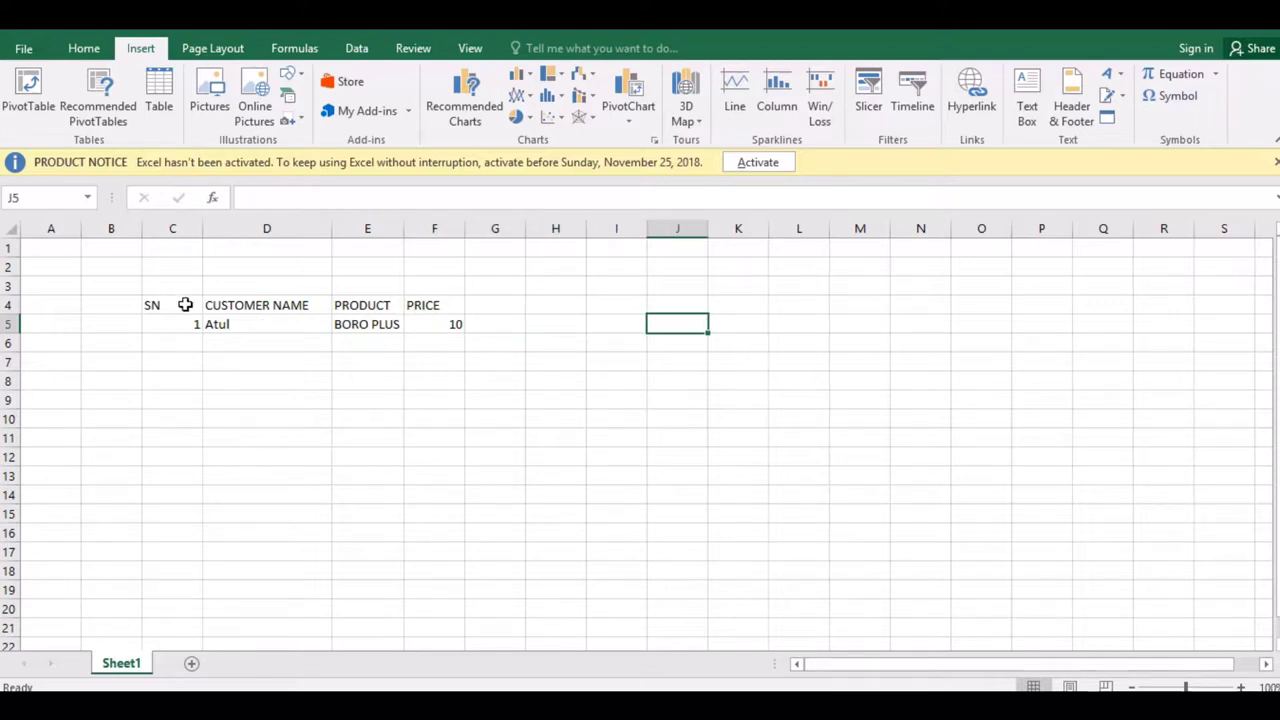
{"action": "left_click", "coordinate": [431, 318]}
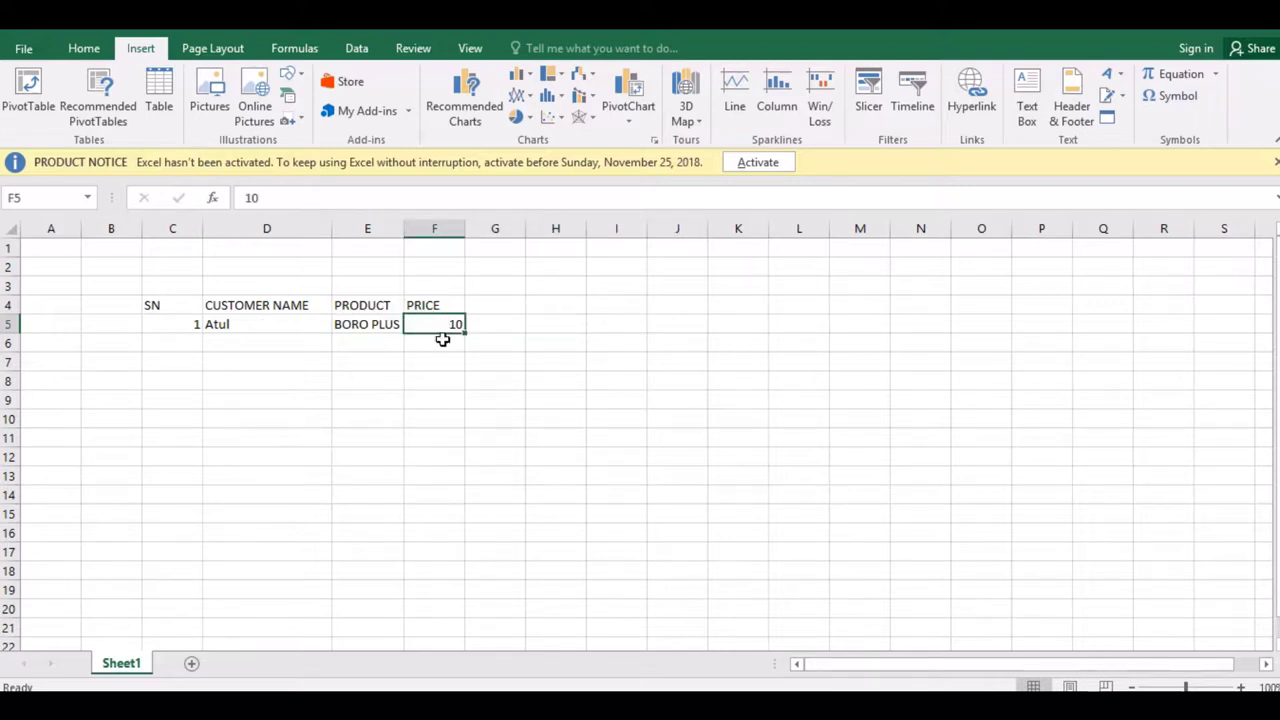
{"action": "left_click", "coordinate": [163, 337]}
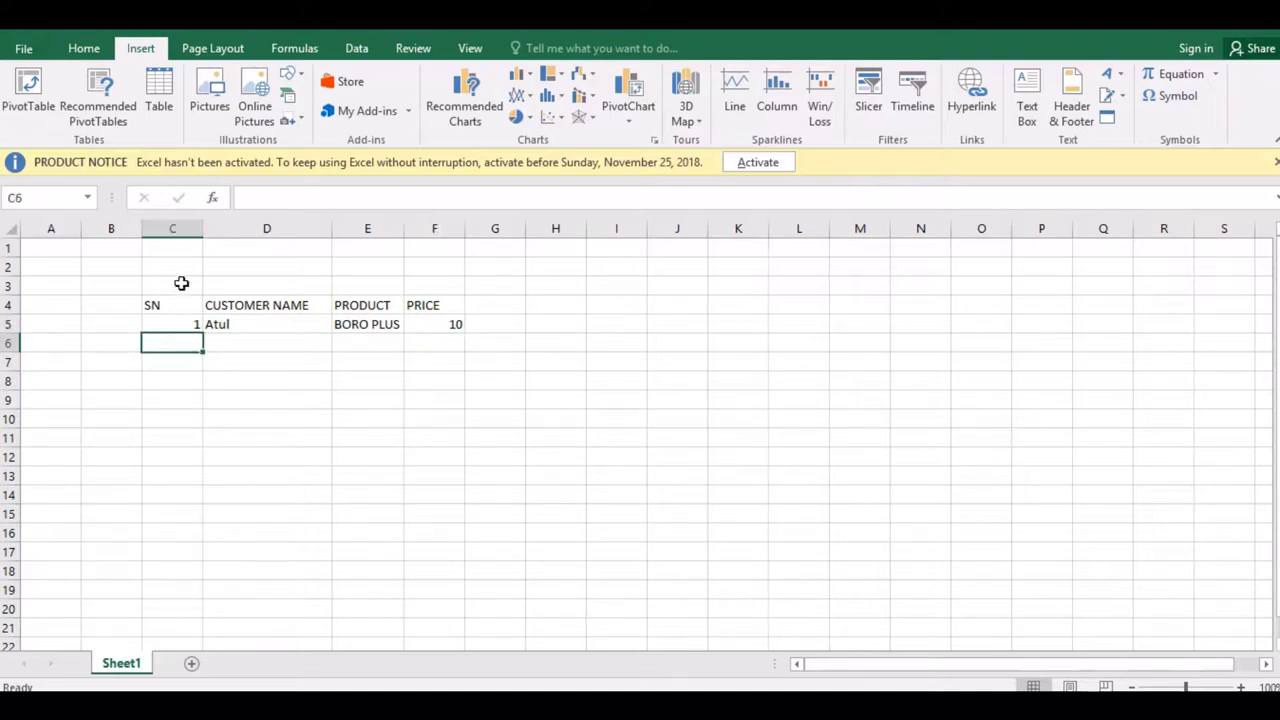
Convert the C4:F4 headings into a table with 'My table has headers' ticked.
{"action": "left_click", "coordinate": [167, 305]}
{"action": "left_click_drag", "start_coordinate": [167, 305], "coordinate": [412, 300]}
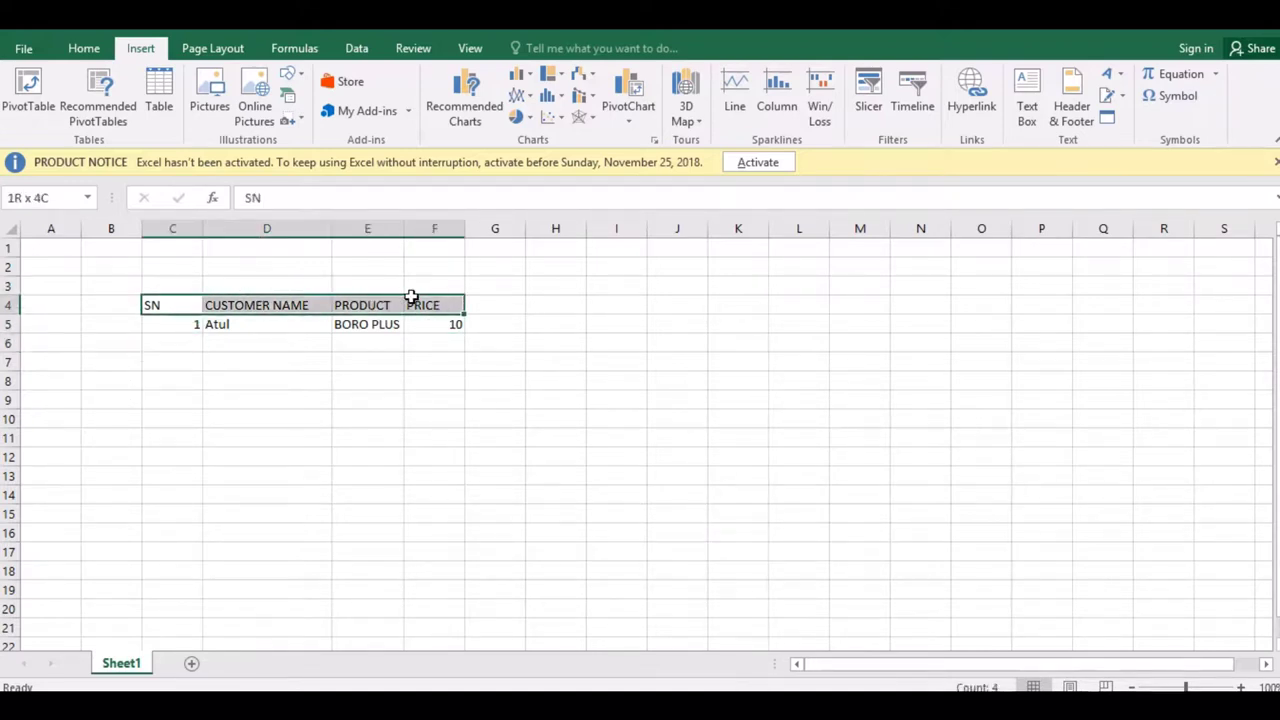
{"action": "left_click", "coordinate": [157, 88]}
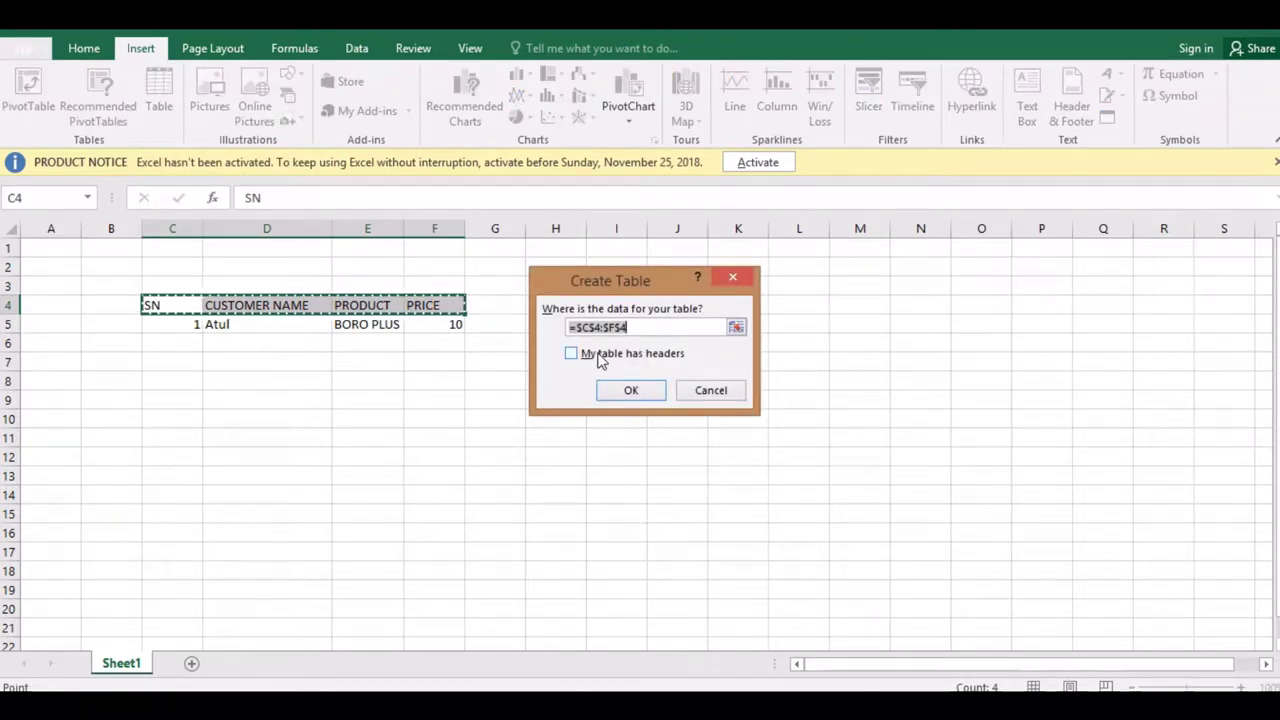
{"action": "left_click", "coordinate": [598, 357]}
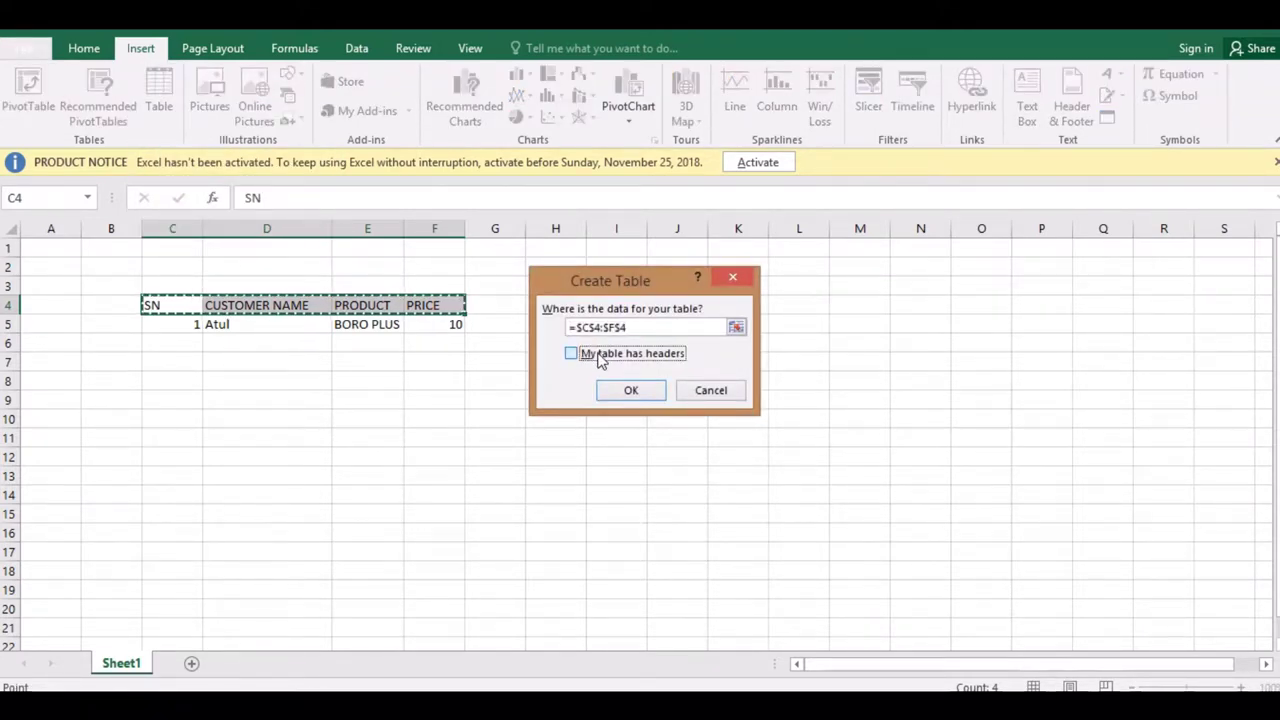
{"action": "left_click", "coordinate": [632, 391]}
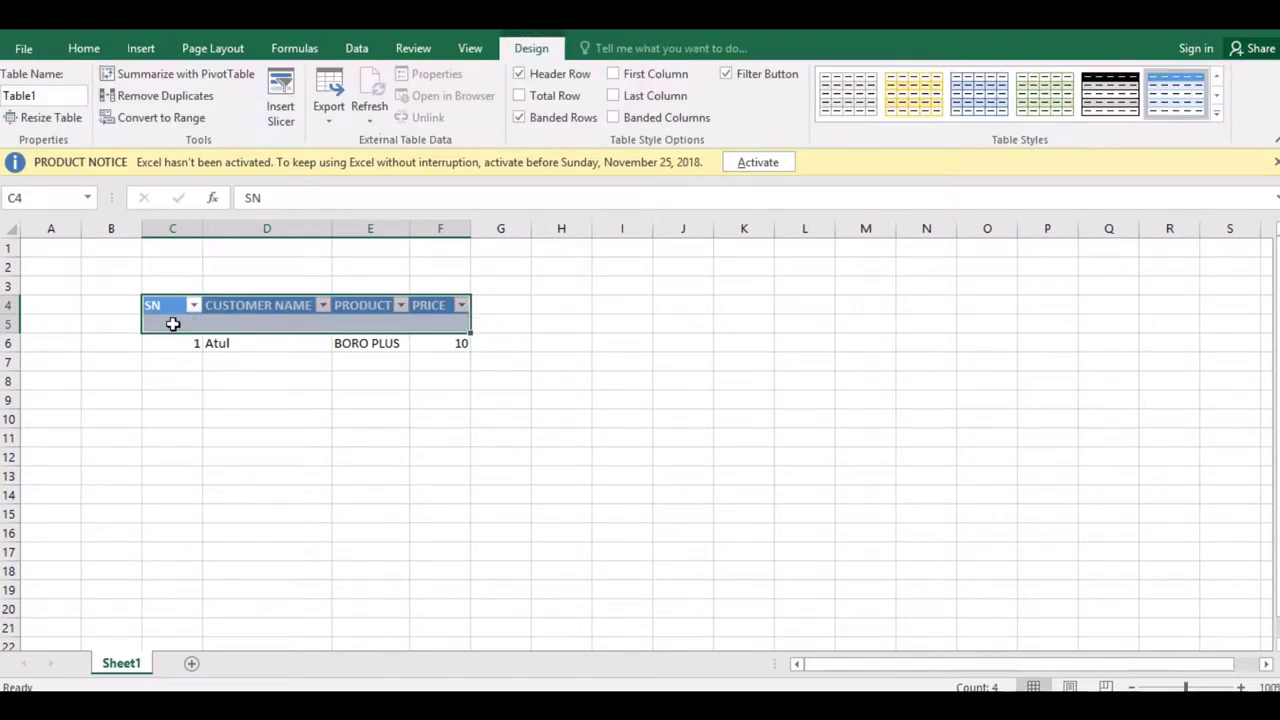
Fill the first table row with SN 1, a customer name, Boro Plus and price 10.
{"action": "left_click", "coordinate": [172, 324]}
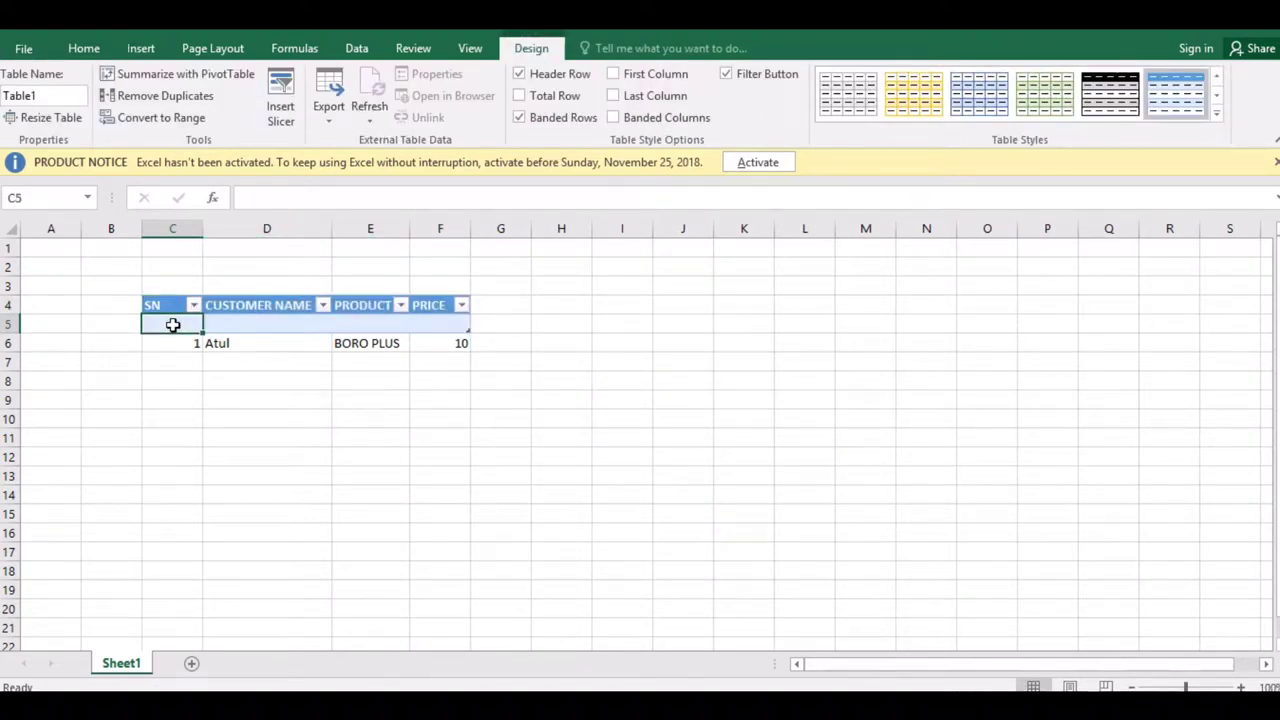
{"action": "type", "text": "1"}
{"action": "key", "text": "Tab"}
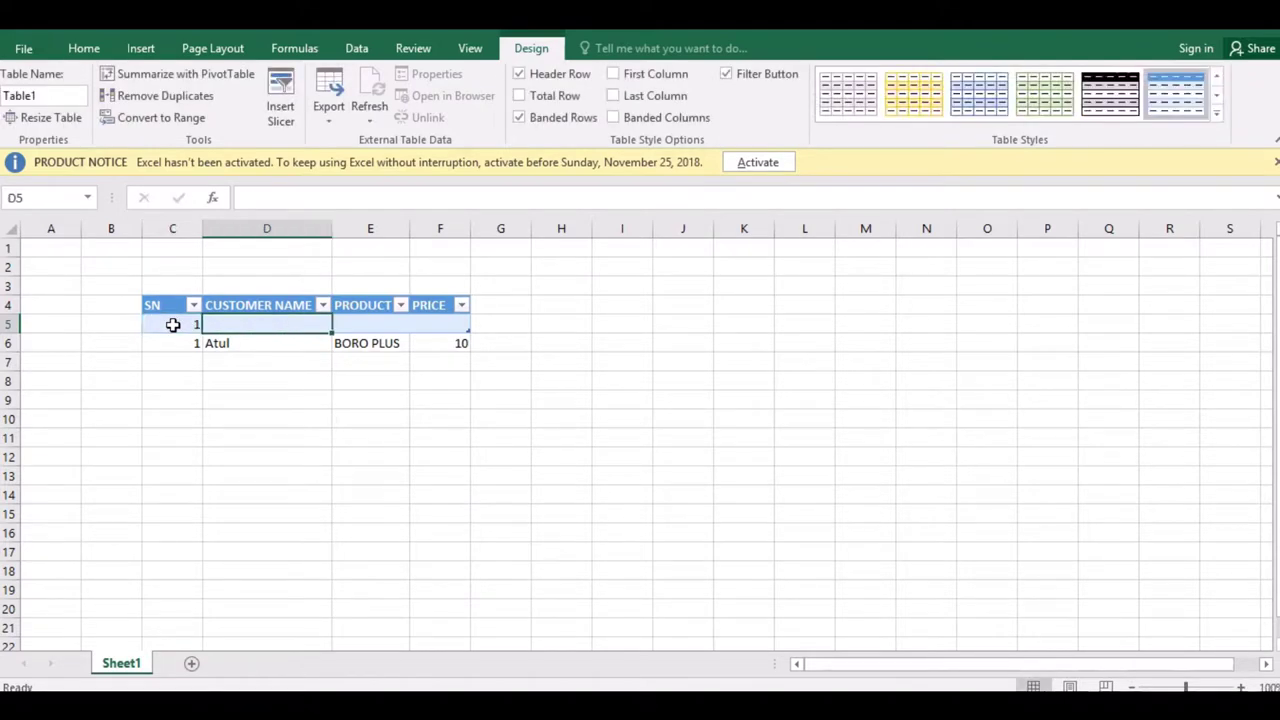
{"action": "type", "text": "a"}
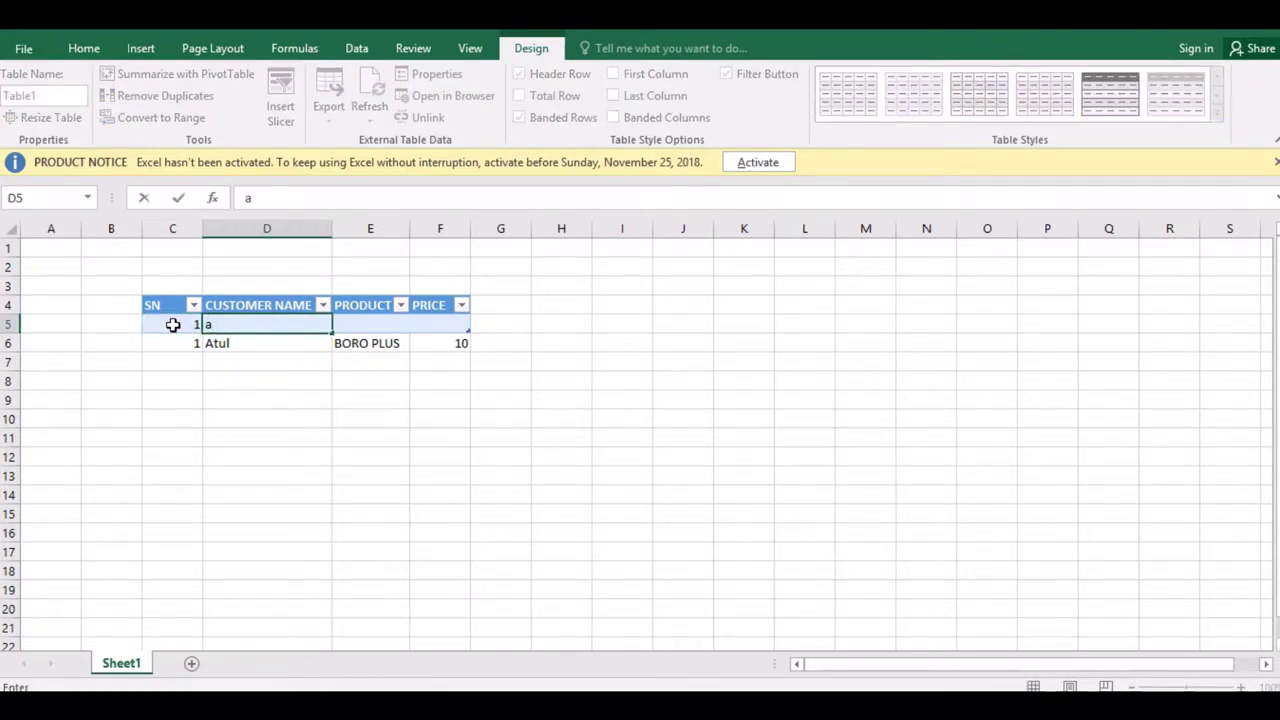
{"action": "type", "text": "TUL"}
{"action": "key", "text": "Tab"}
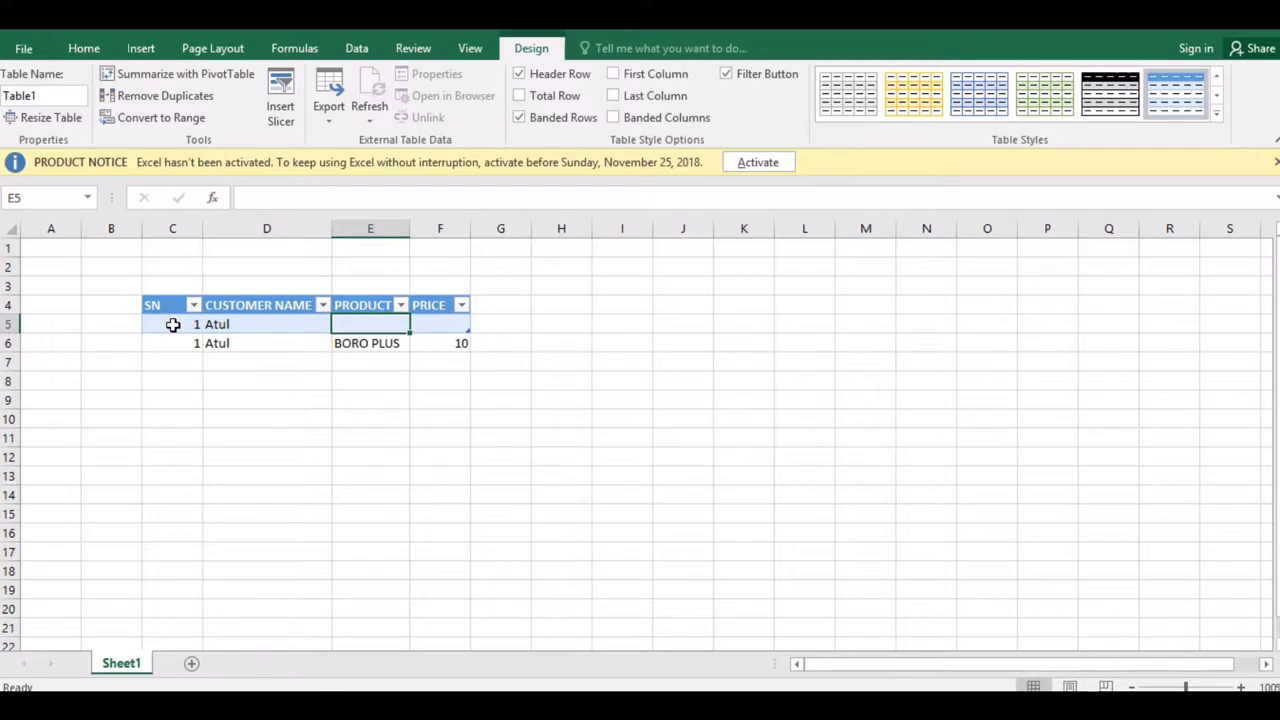
{"action": "type", "text": "Bro"}
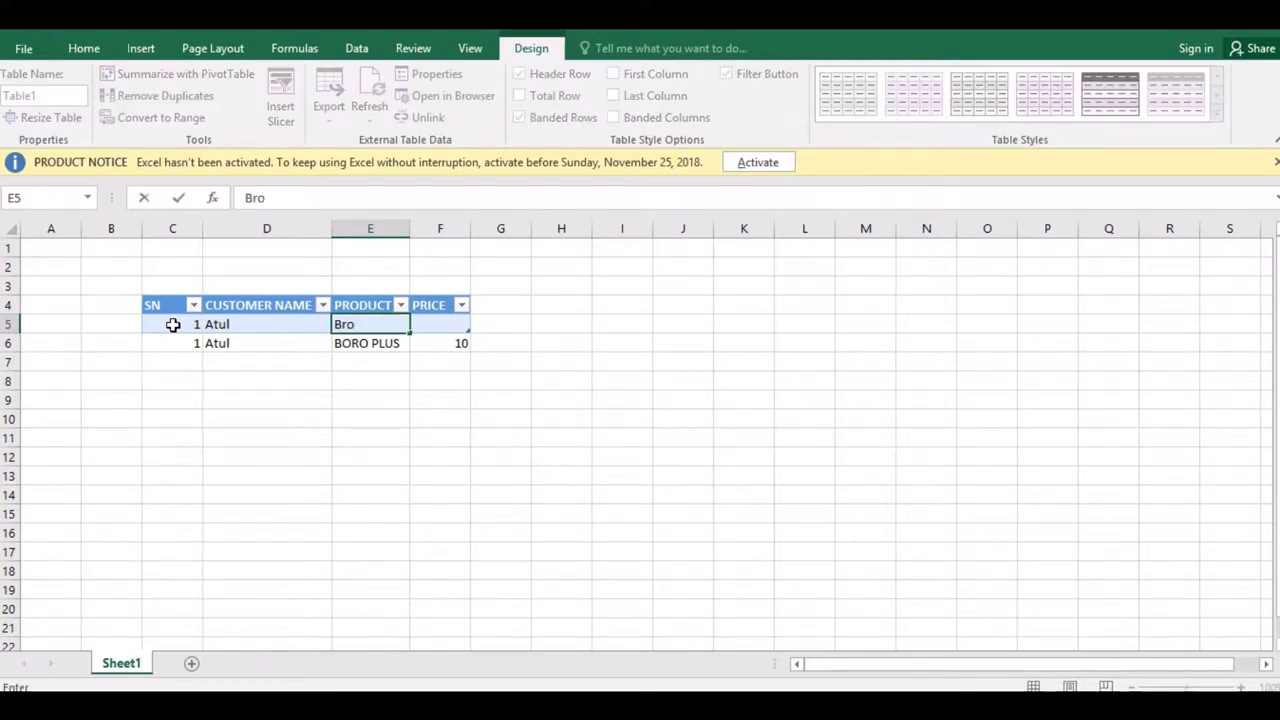
{"action": "key", "text": "BackSpace"}
{"action": "key", "text": "BackSpace"}
{"action": "type", "text": "oro Pl"}
{"action": "type", "text": "us"}
{"action": "key", "text": "Tab"}
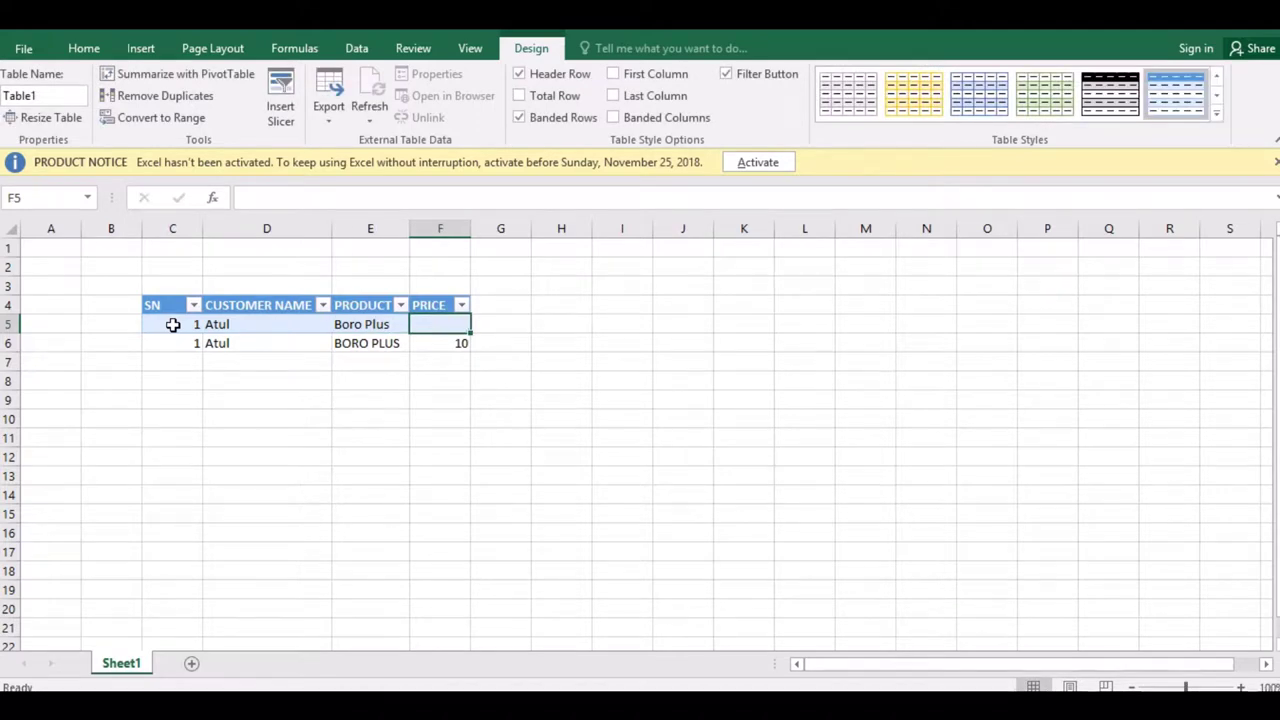
{"action": "type", "text": "10"}
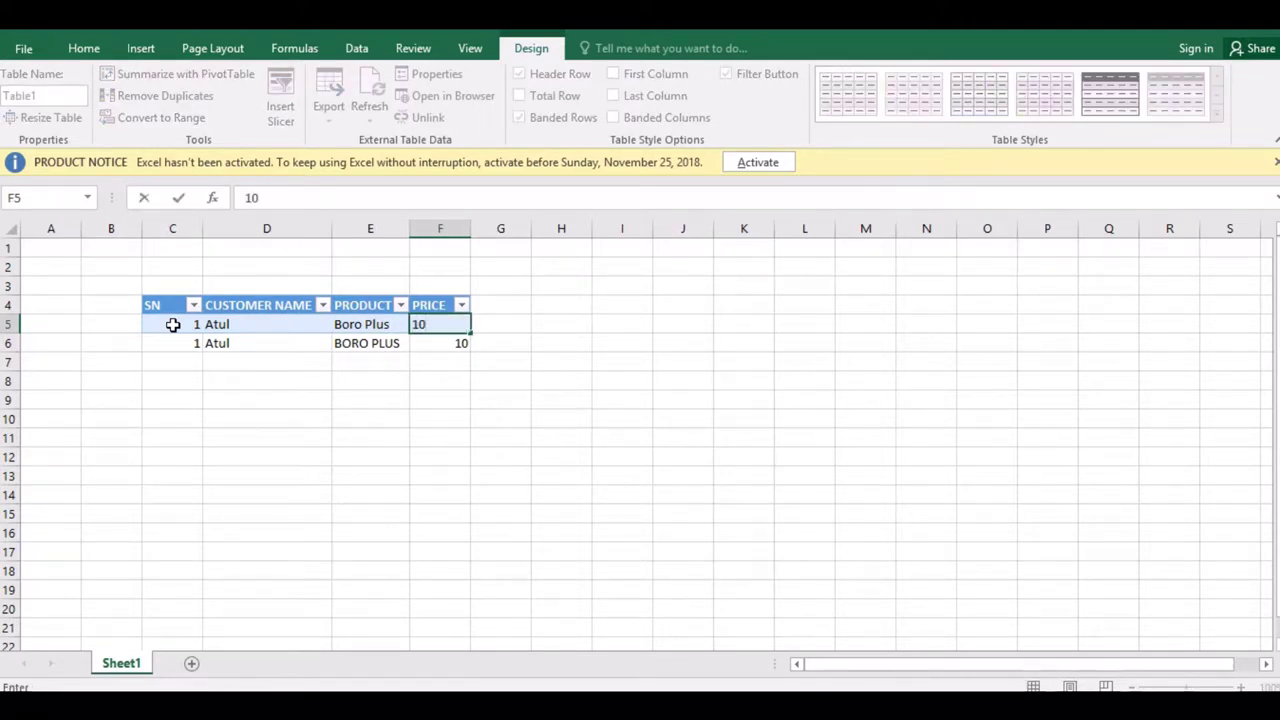
{"action": "key", "text": "Tab"}
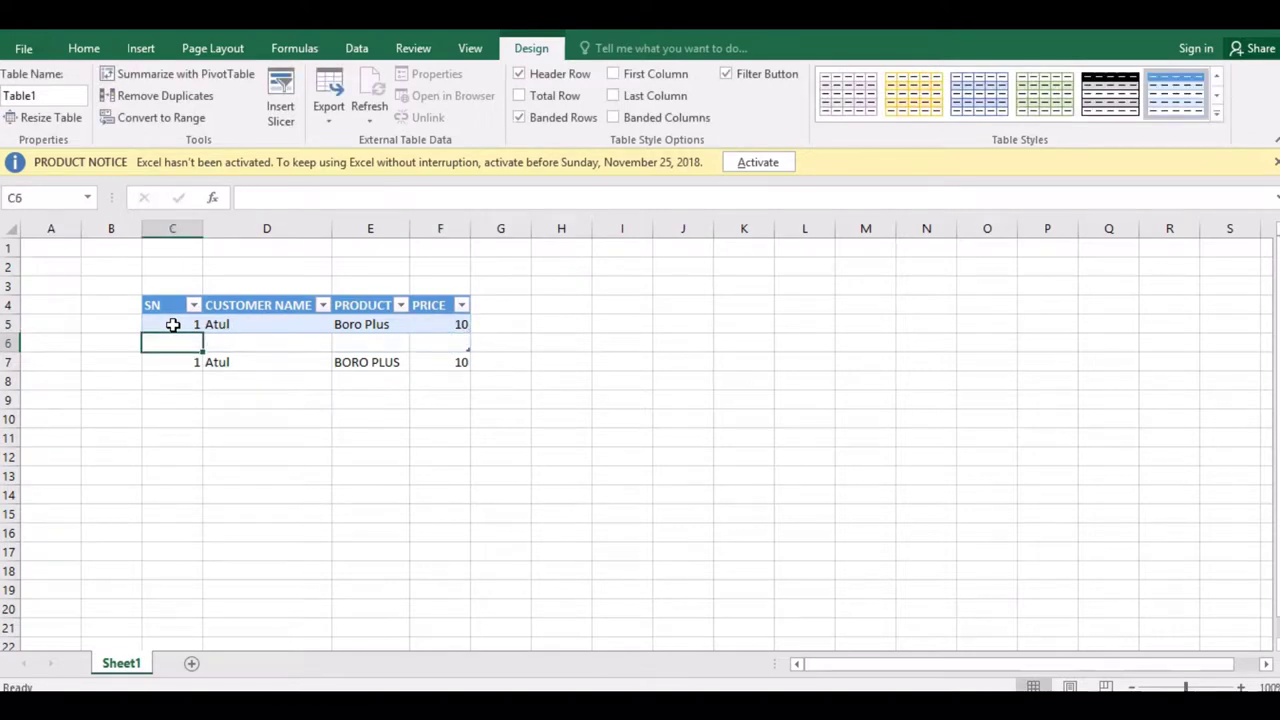
Fill the second row with SN 2, another customer name, Ponds and its price.
{"action": "type", "text": "2"}
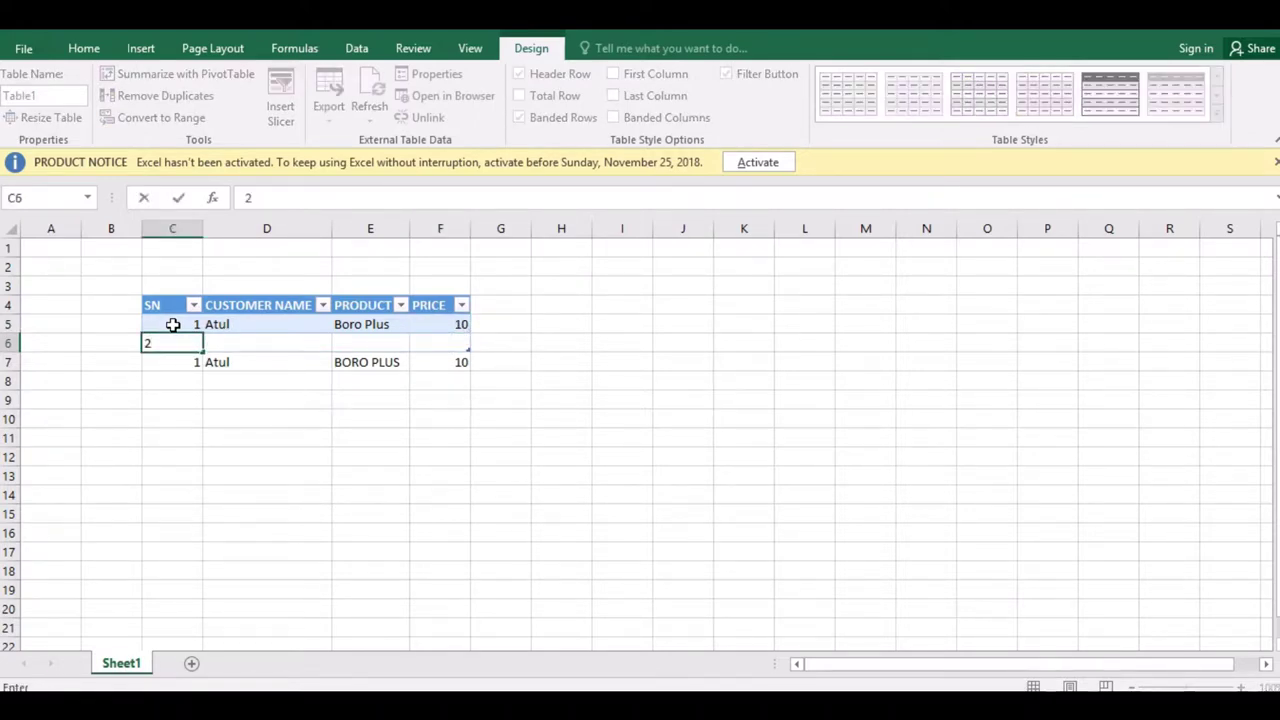
{"action": "key", "text": "Tab"}
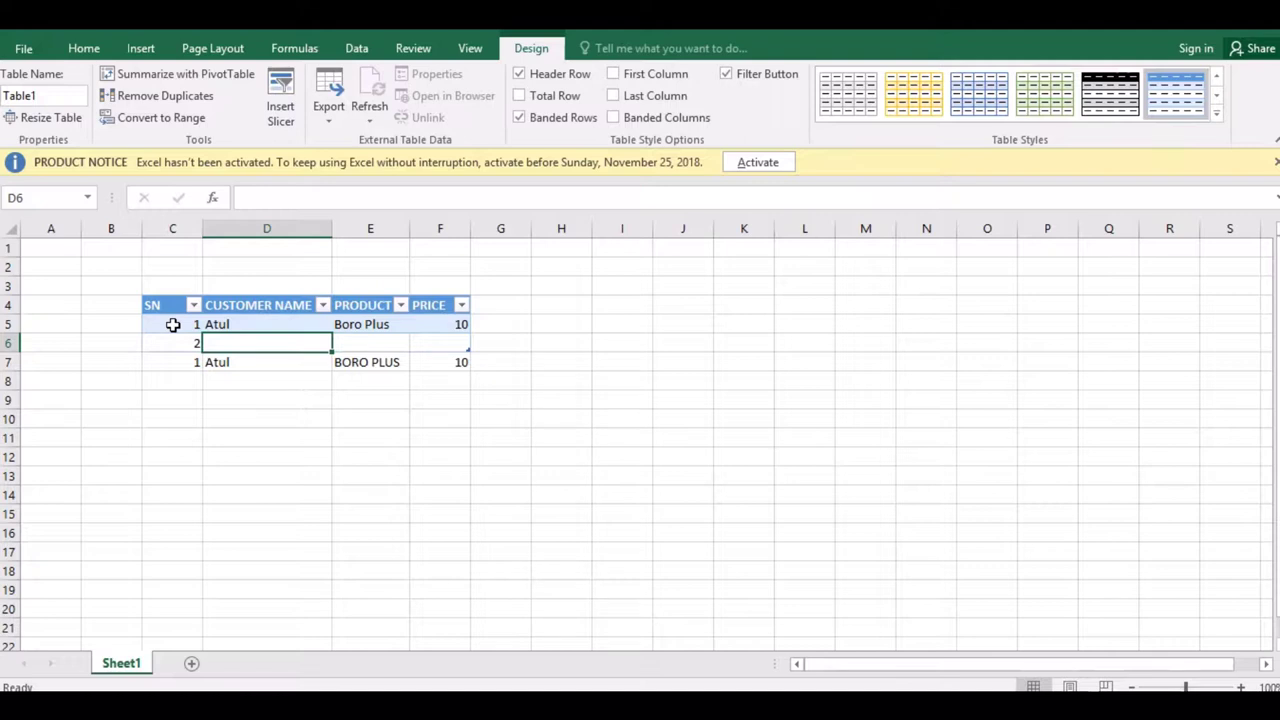
{"action": "type", "text": "Shyam"}
{"action": "key", "text": "Tab"}
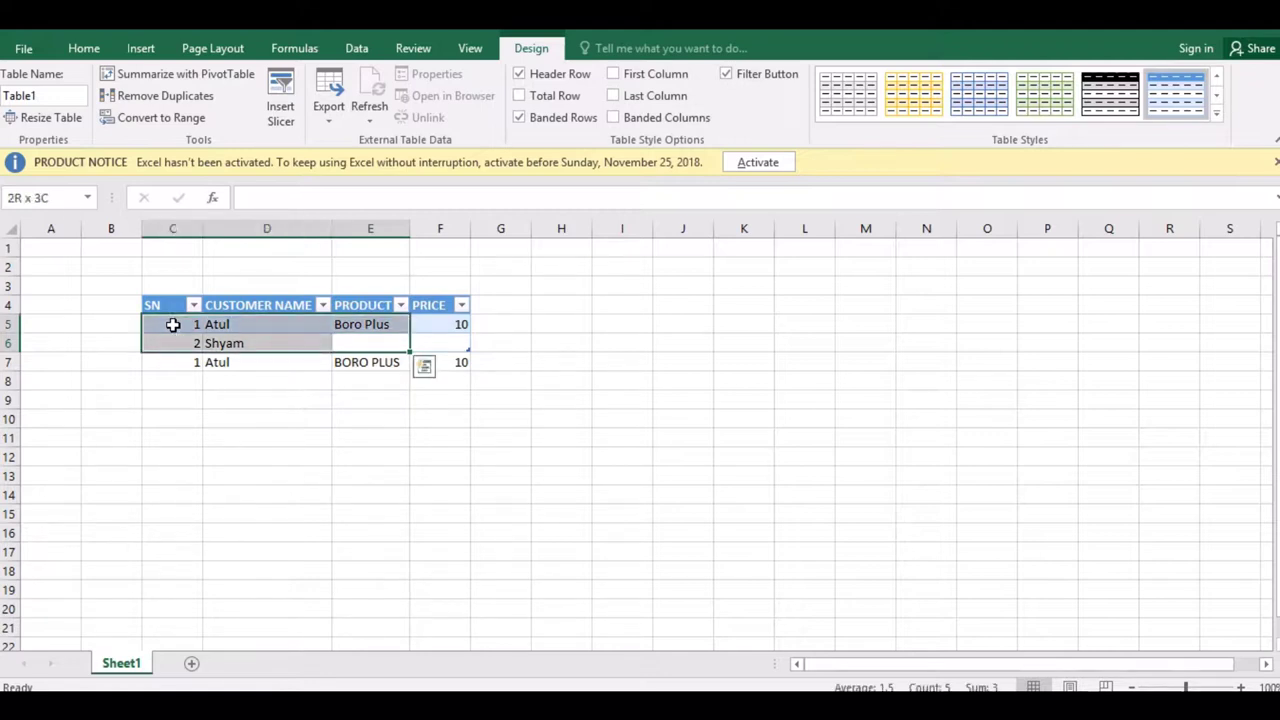
{"action": "type", "text": "Ponds"}
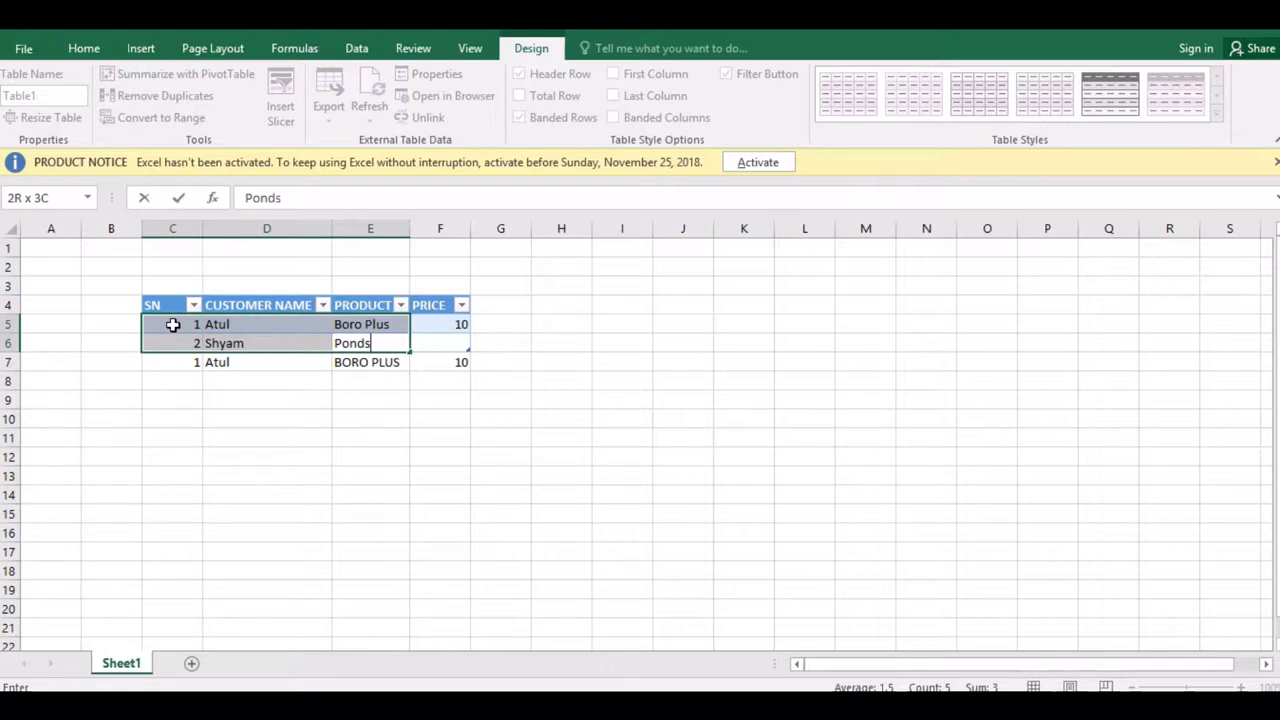
{"action": "key", "text": "Return"}
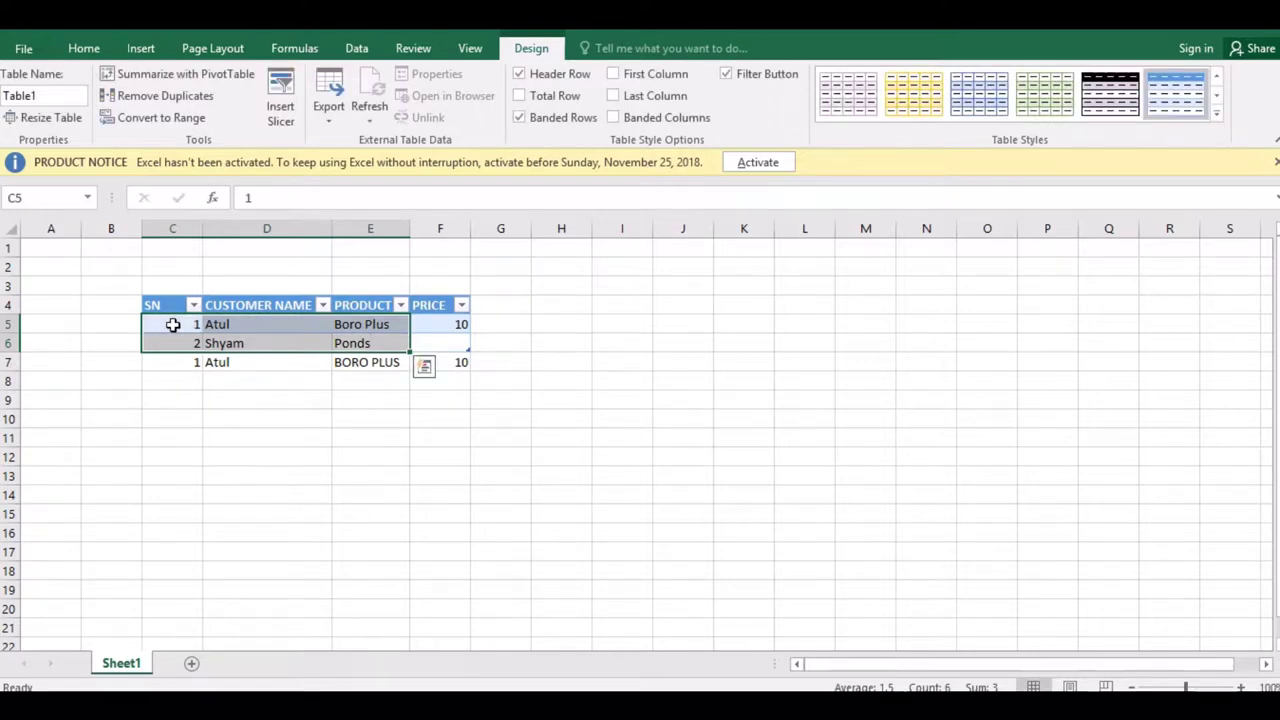
{"action": "left_click", "coordinate": [448, 347]}
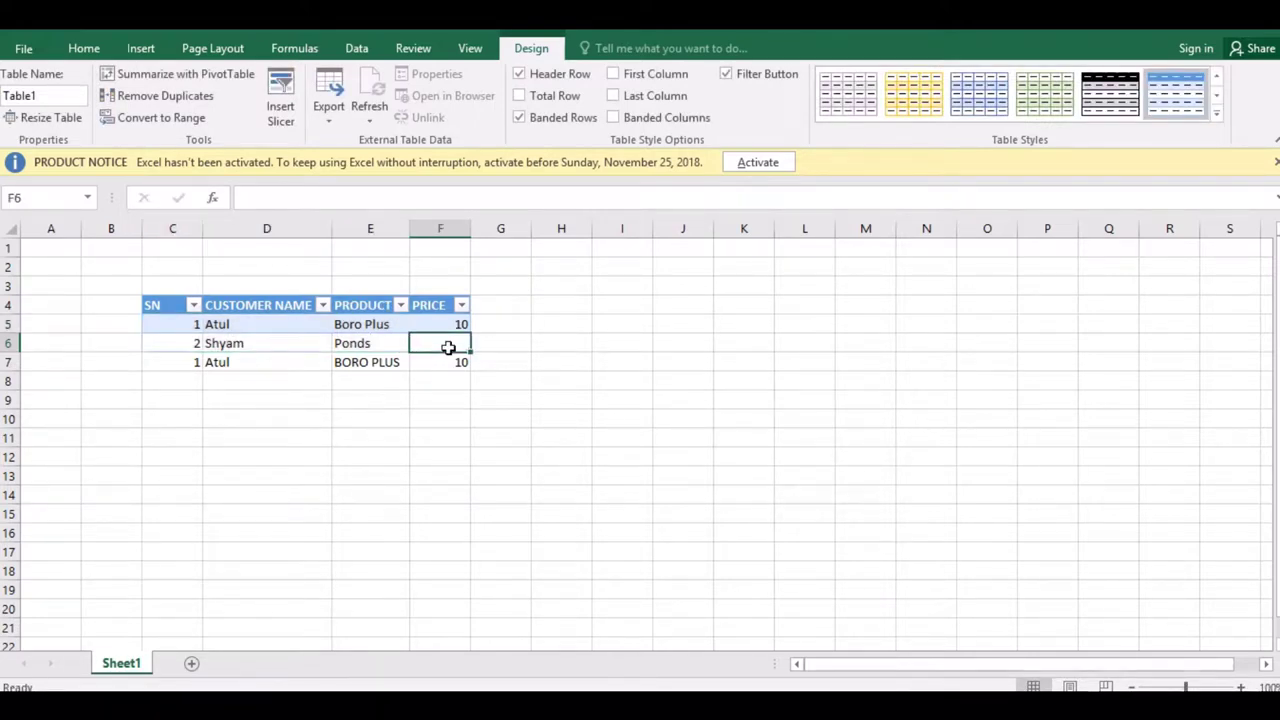
{"action": "type", "text": "1"}
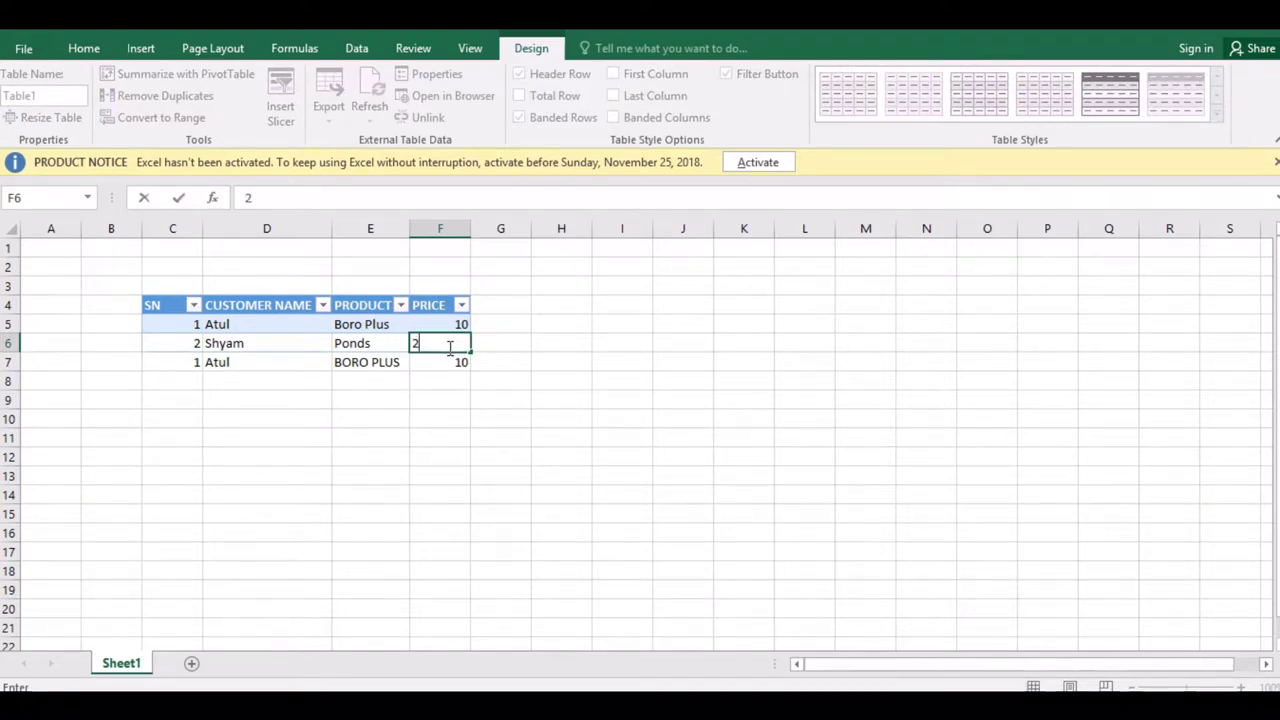
Erase the leftover BORO PLUS entry in rows 8–9 below the table.
{"action": "left_click", "coordinate": [328, 437]}
{"action": "left_click_drag", "start_coordinate": [187, 381], "coordinate": [490, 373]}
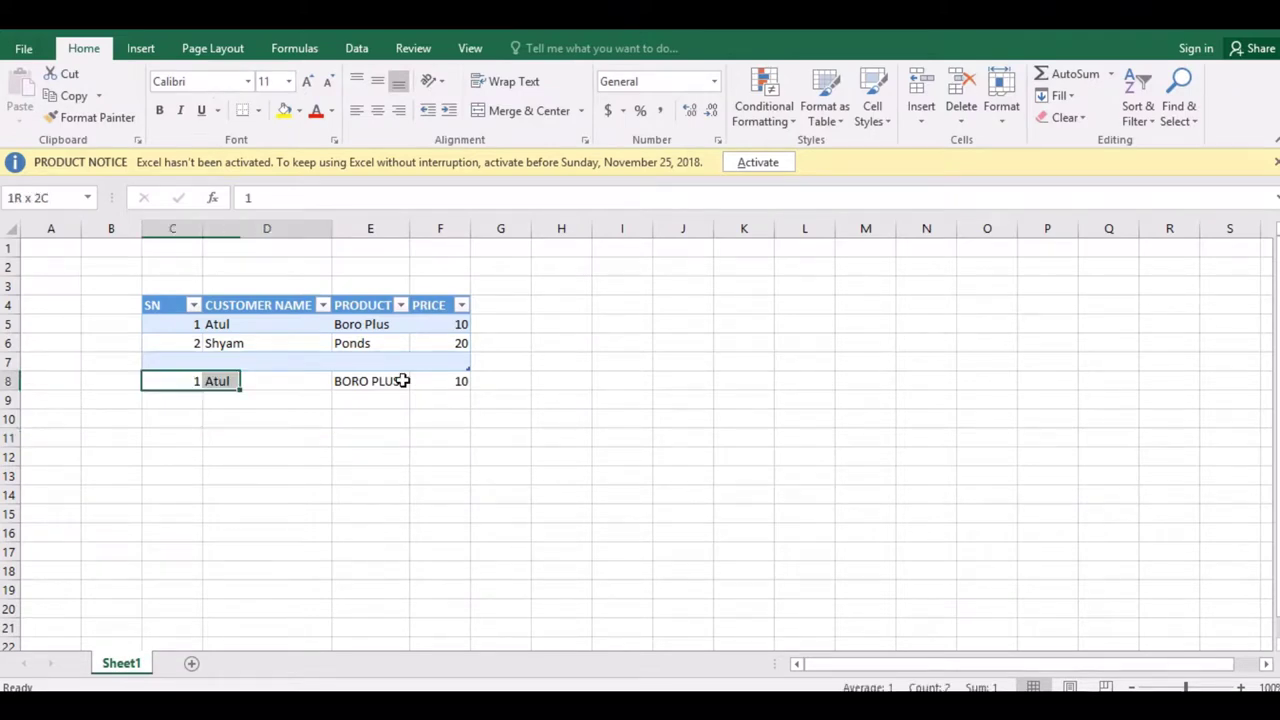
{"action": "key", "text": "BackSpace"}
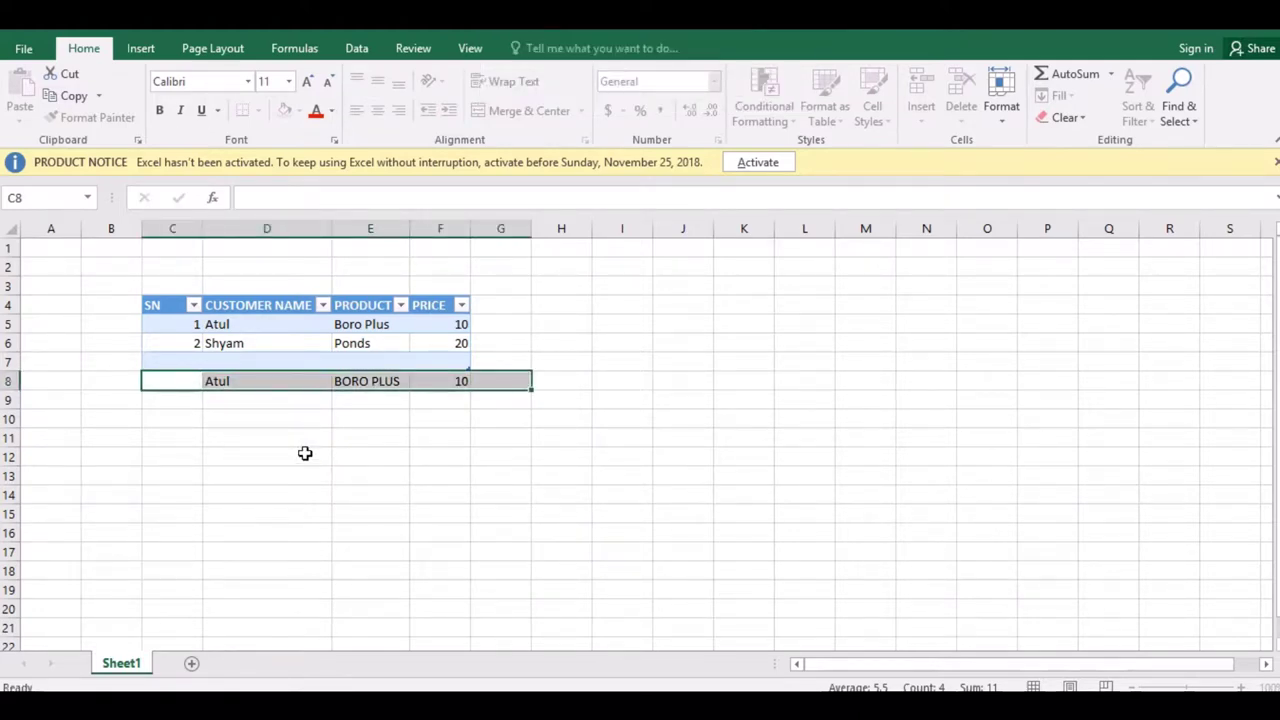
{"action": "left_click", "coordinate": [303, 451]}
{"action": "left_click_drag", "start_coordinate": [194, 380], "coordinate": [454, 393]}
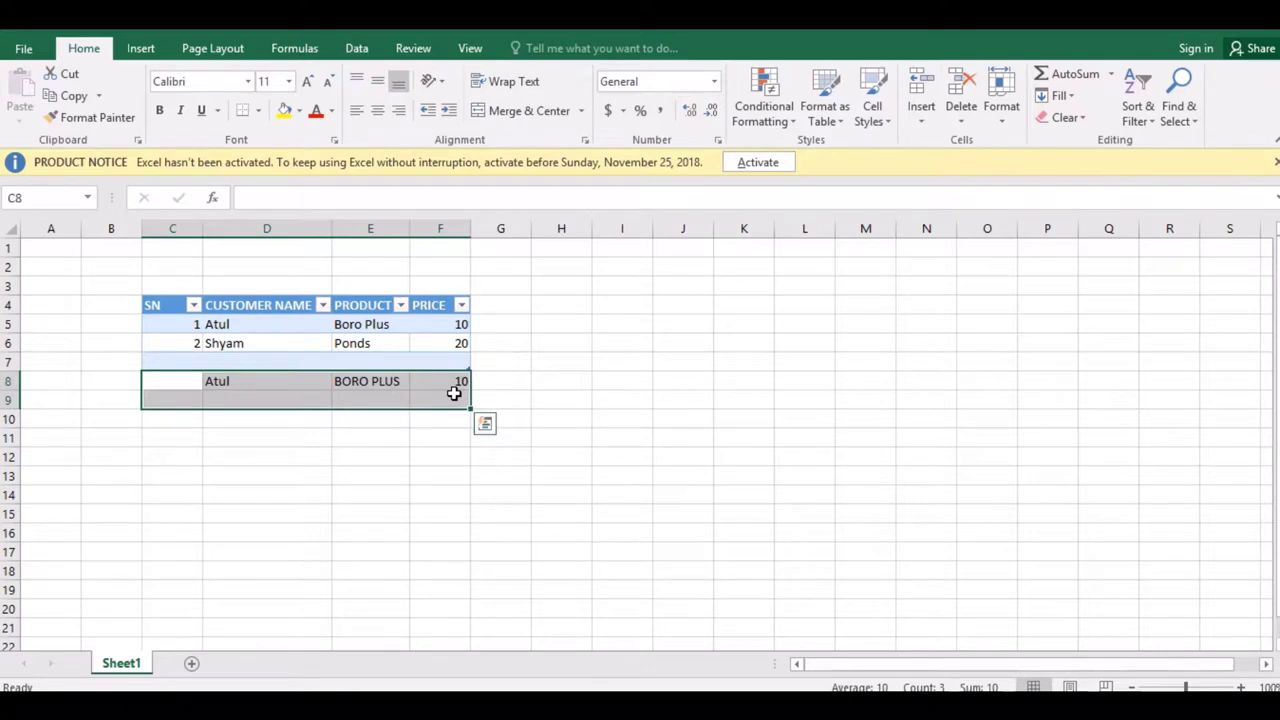
{"action": "key", "text": "Delete"}
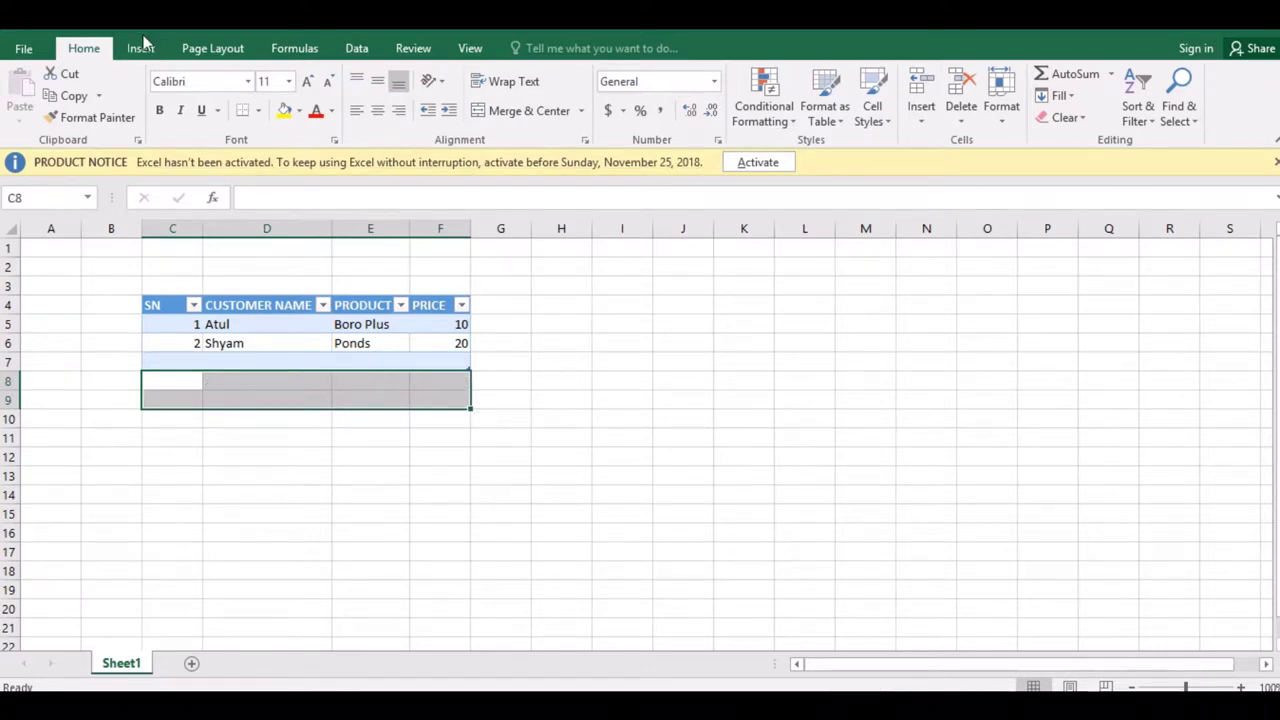
{"action": "left_click", "coordinate": [141, 47]}
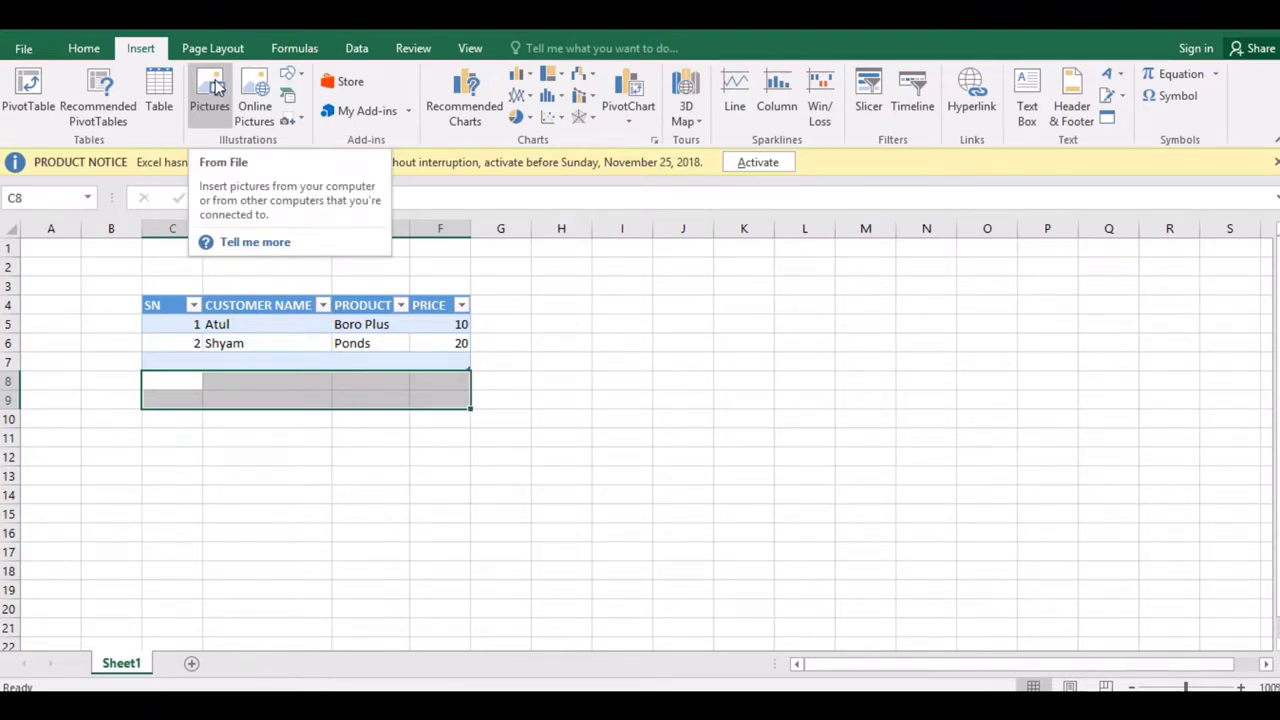
Start inserting a picture and browse to the MIXUP MANY folder on drive E:.
{"action": "left_click", "coordinate": [216, 87]}
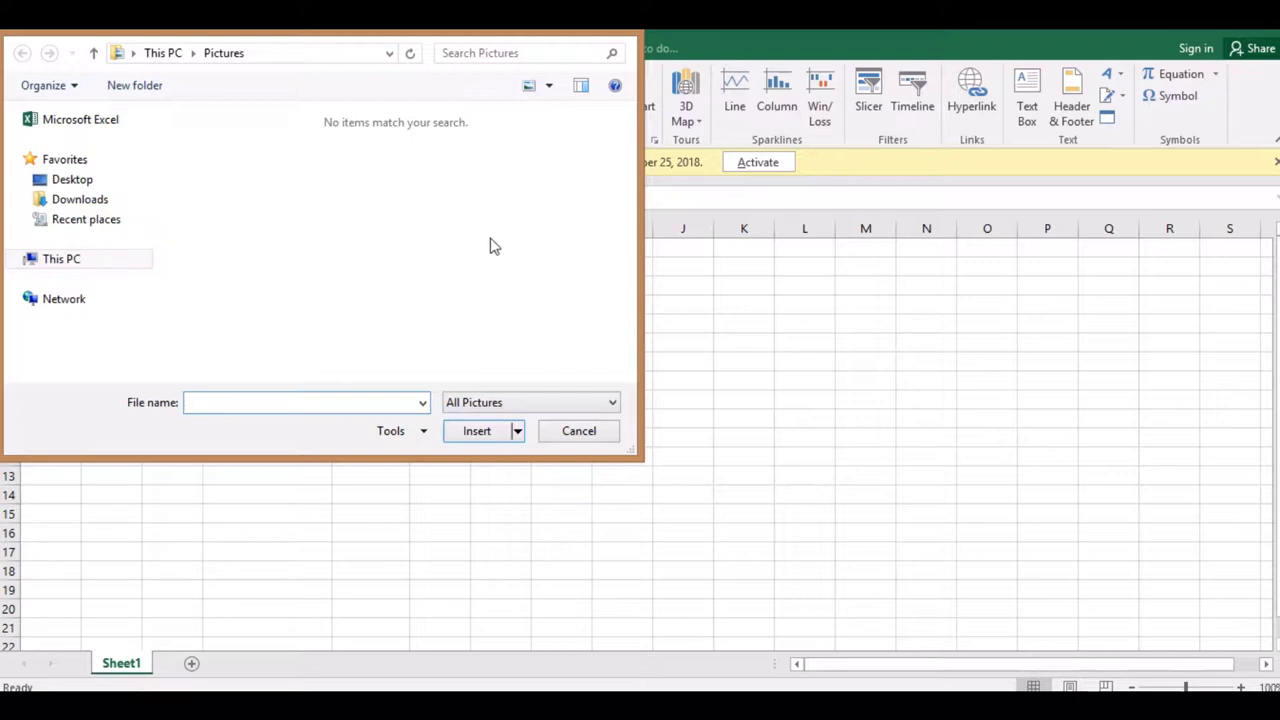
{"action": "left_click", "coordinate": [66, 270]}
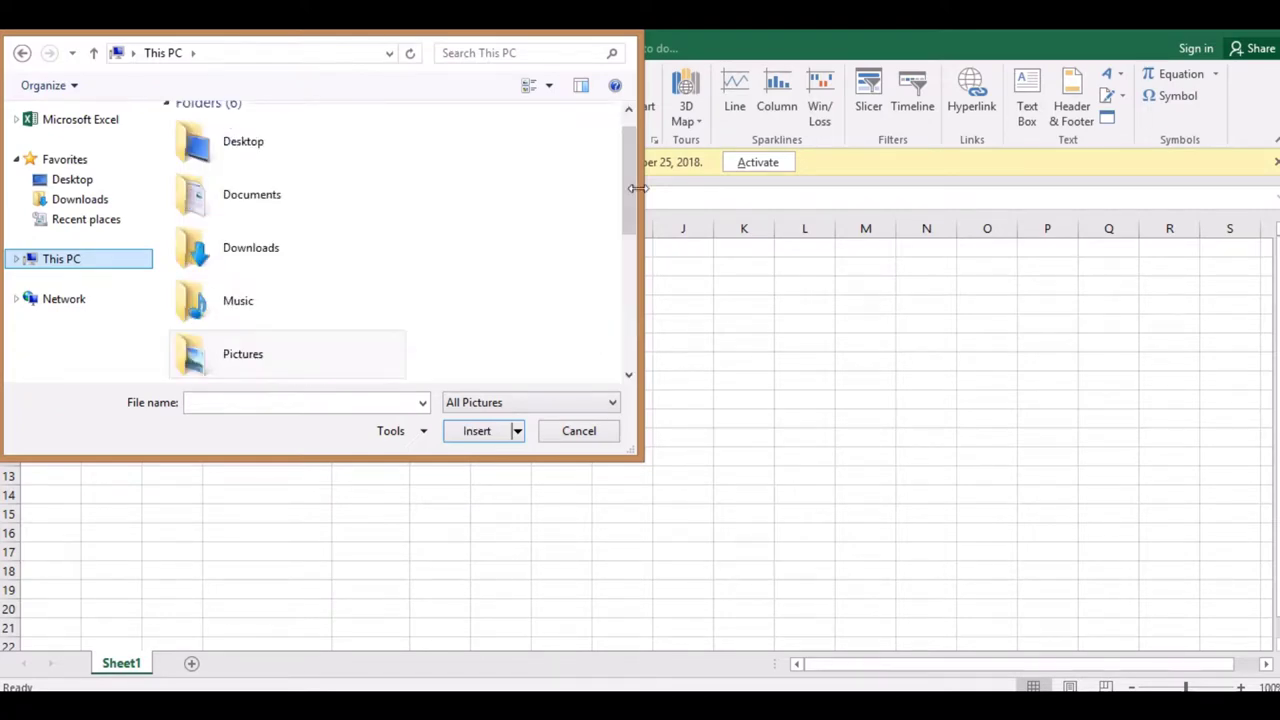
{"action": "left_click_drag", "start_coordinate": [627, 192], "coordinate": [632, 290]}
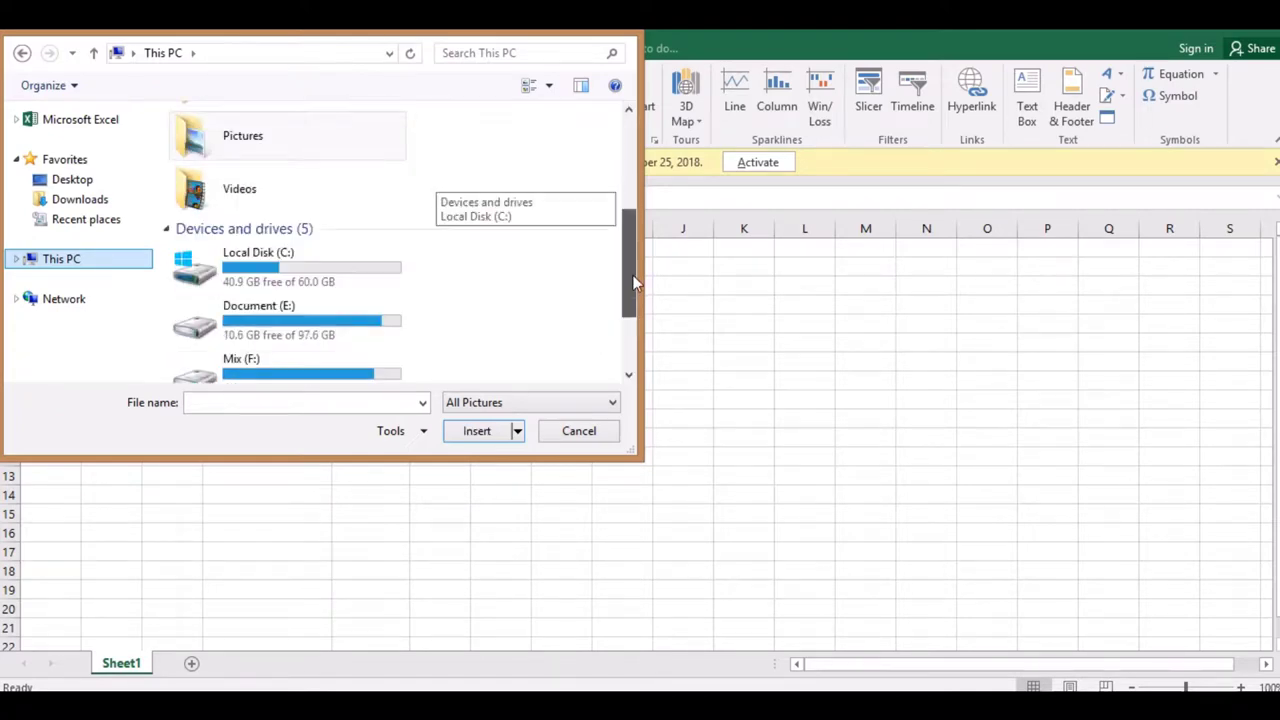
{"action": "double_click", "coordinate": [275, 306]}
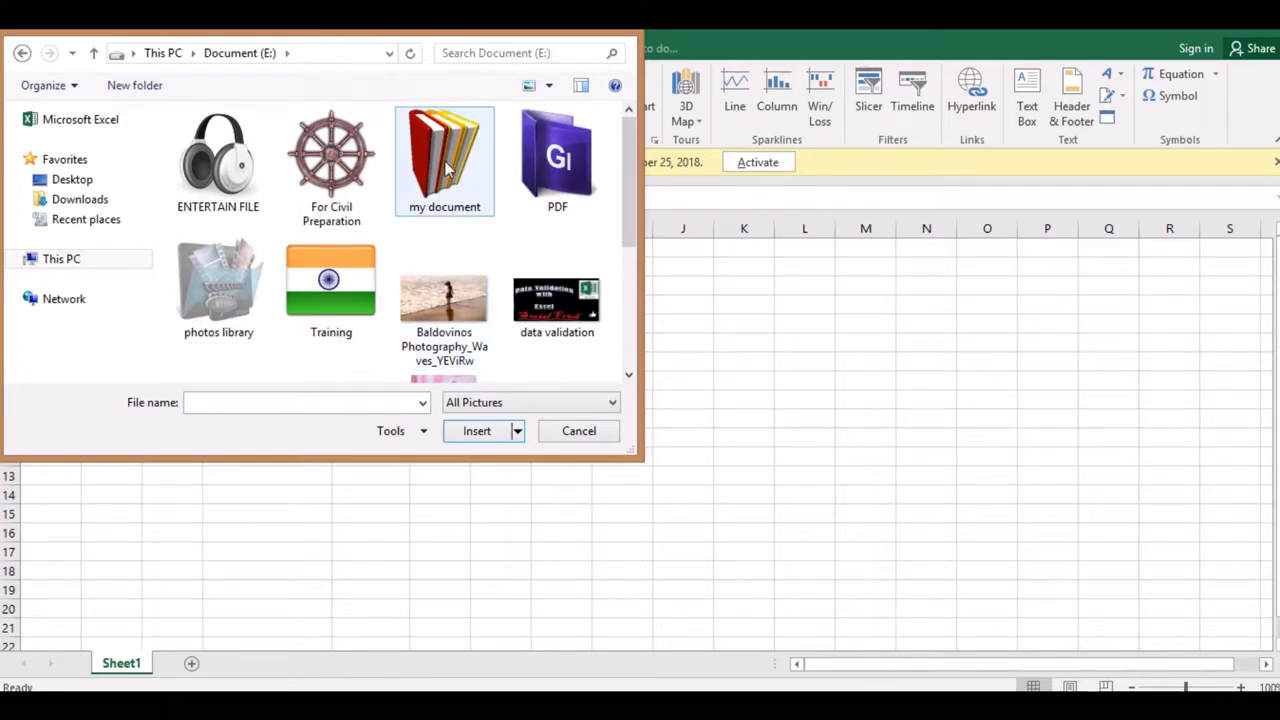
{"action": "double_click", "coordinate": [218, 288]}
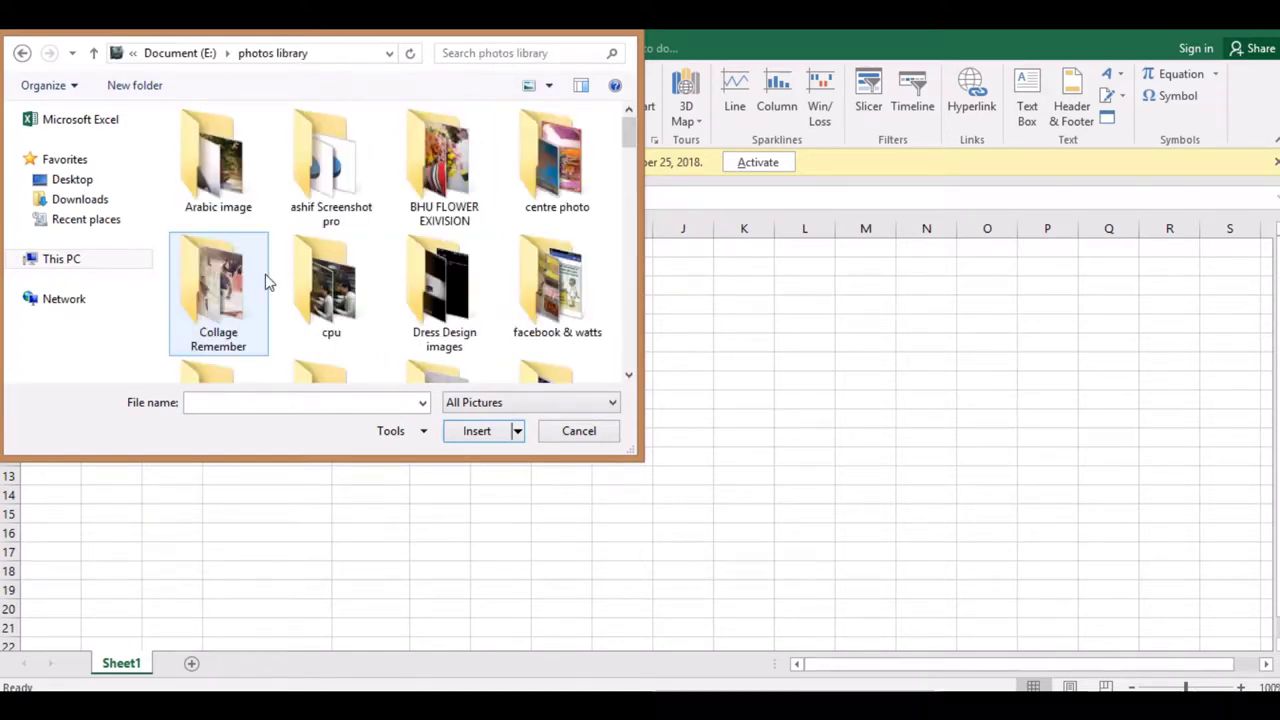
{"action": "left_click_drag", "start_coordinate": [631, 142], "coordinate": [631, 166]}
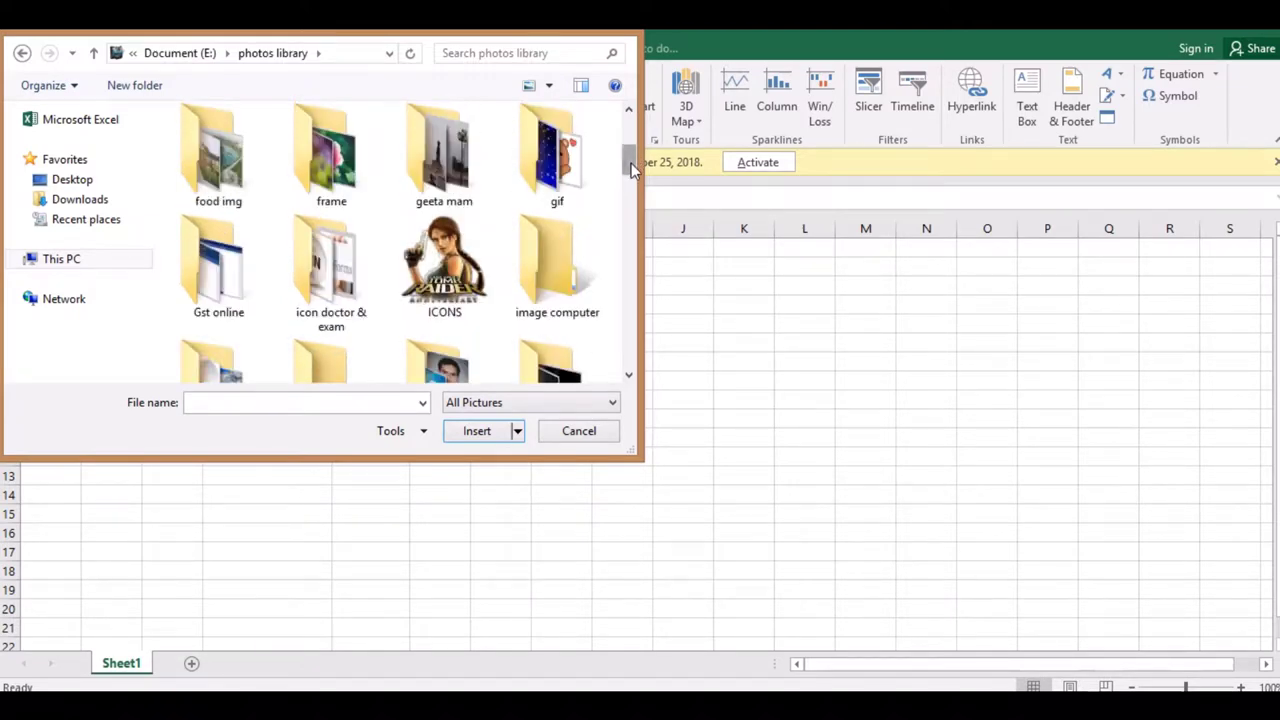
{"action": "scroll", "coordinate": [452, 370], "scroll_direction": "down", "scroll_amount": 1}
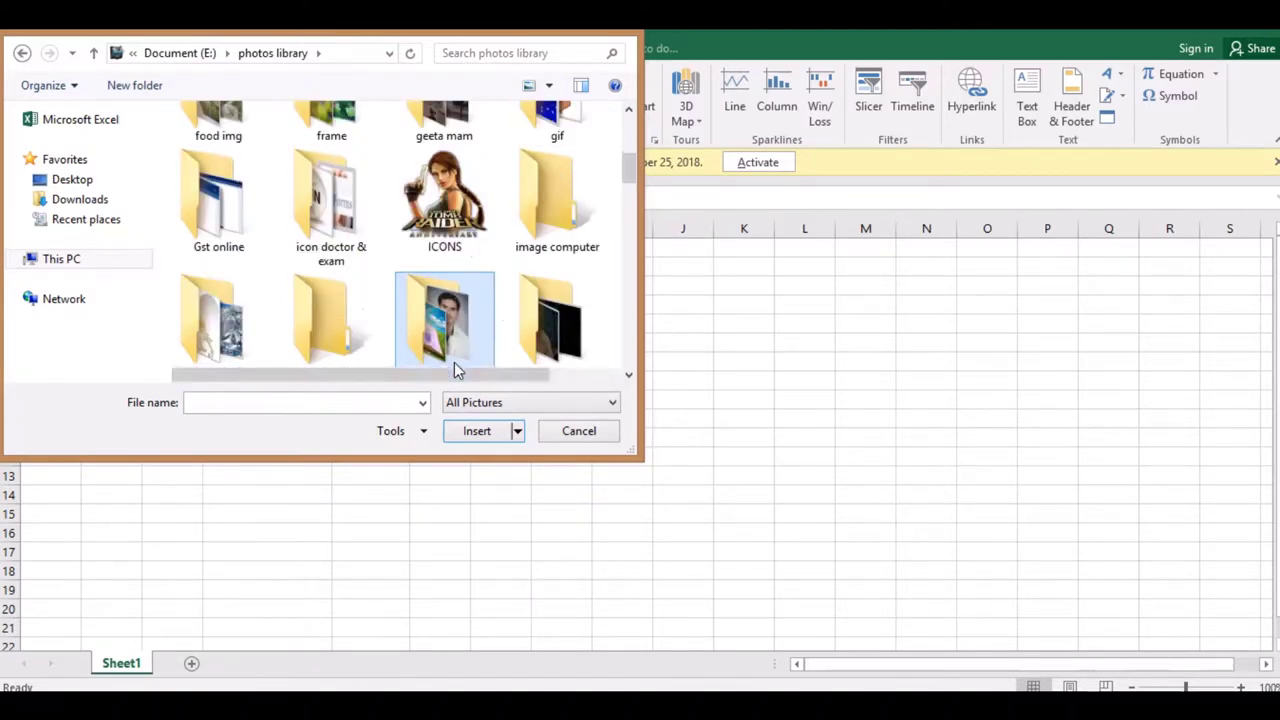
{"action": "double_click", "coordinate": [455, 365]}
Select the portrait photo and insert it into the sheet.
{"action": "left_click", "coordinate": [455, 350]}
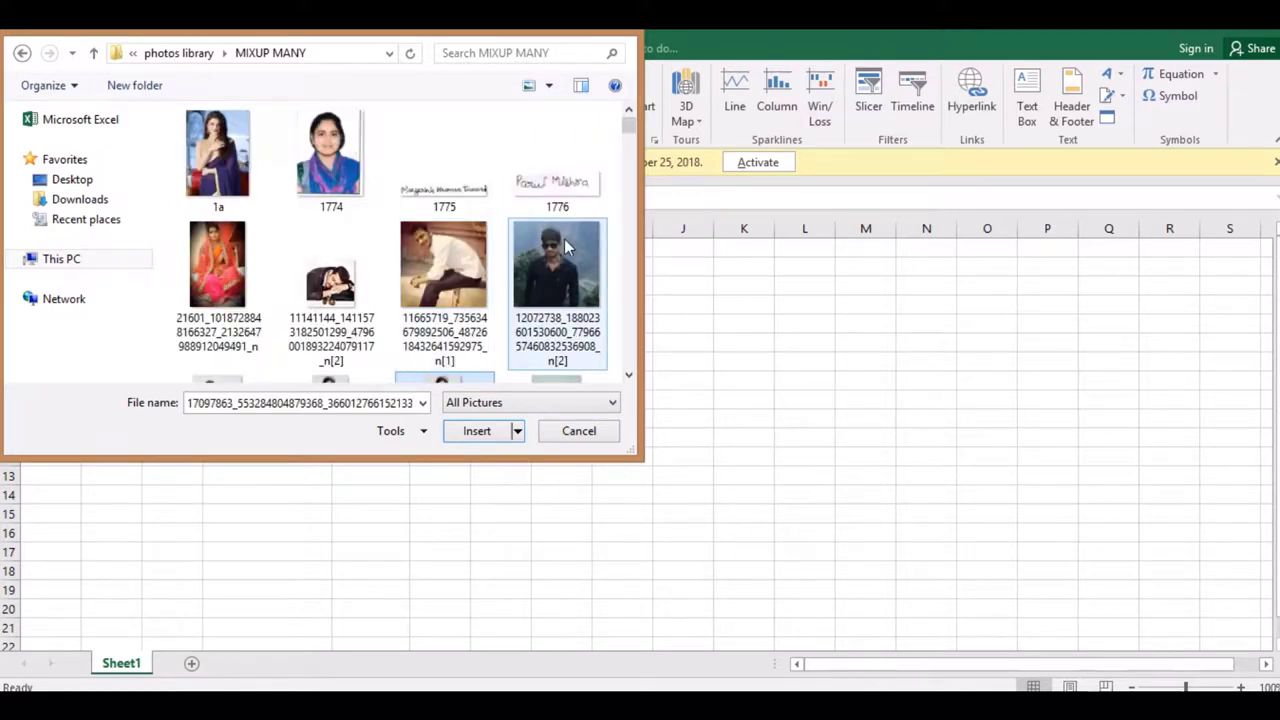
{"action": "left_click_drag", "start_coordinate": [629, 124], "coordinate": [630, 143]}
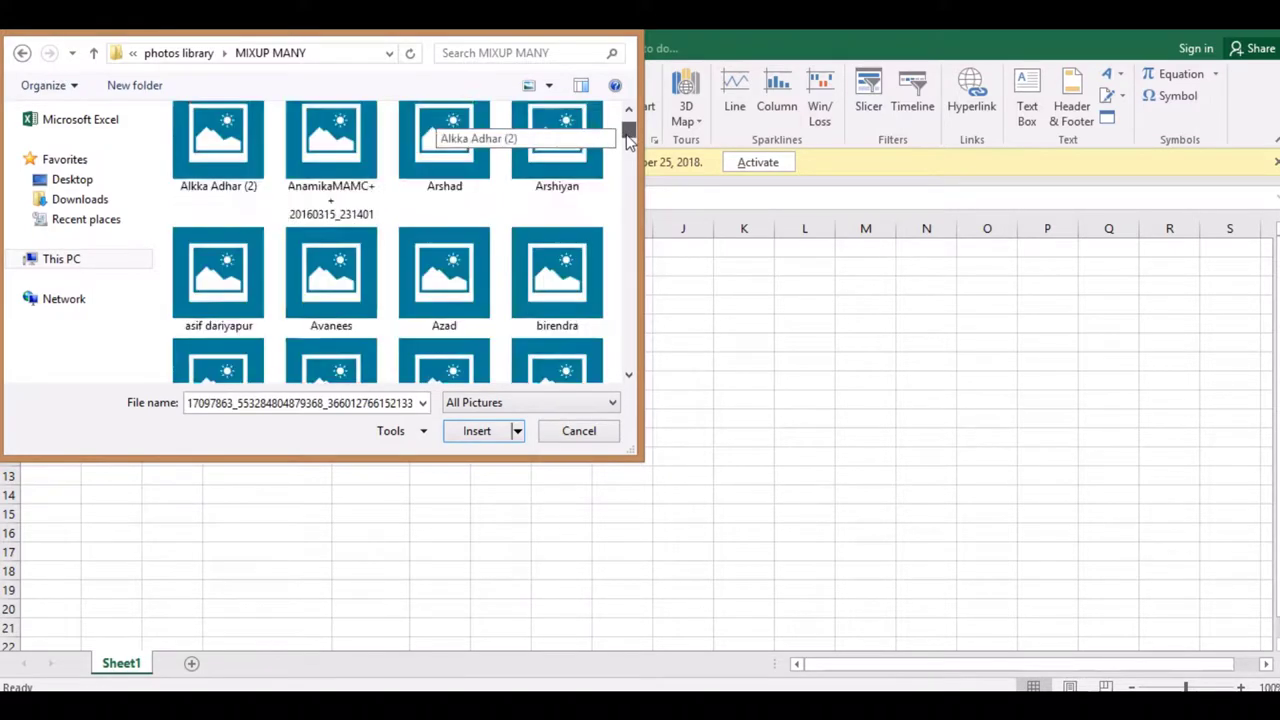
{"action": "left_click", "coordinate": [212, 157]}
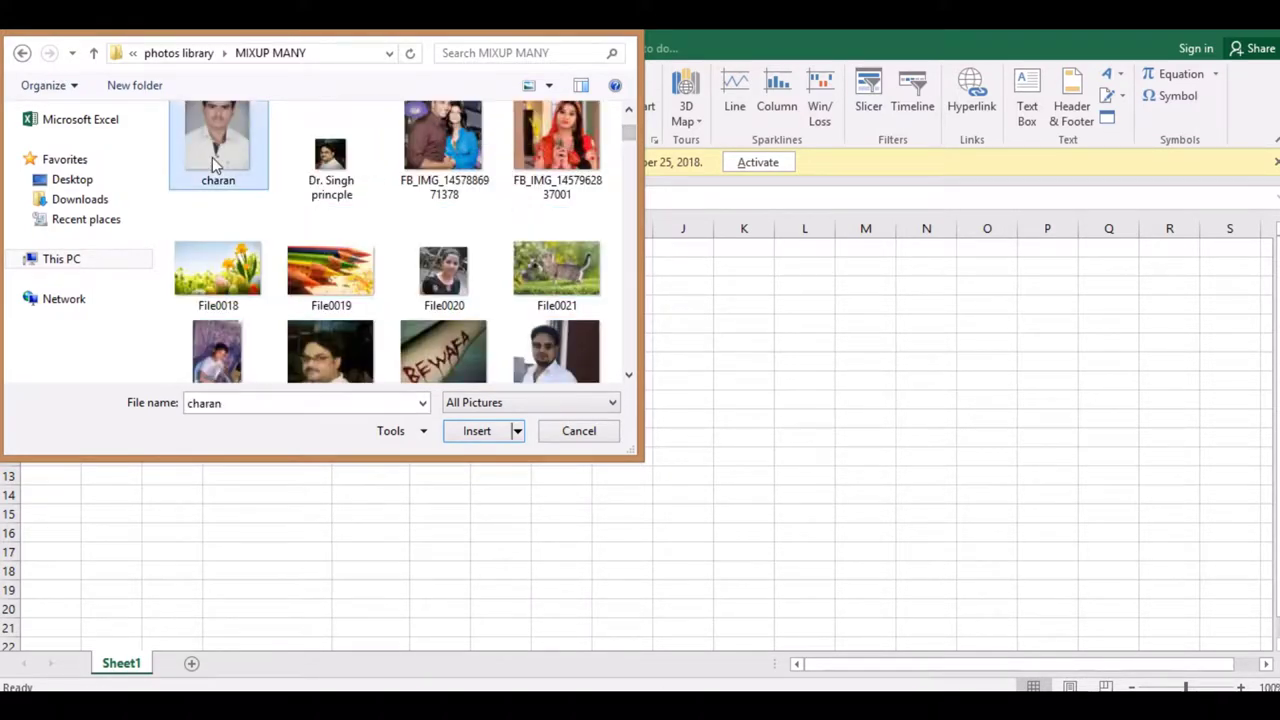
{"action": "left_click", "coordinate": [479, 434]}
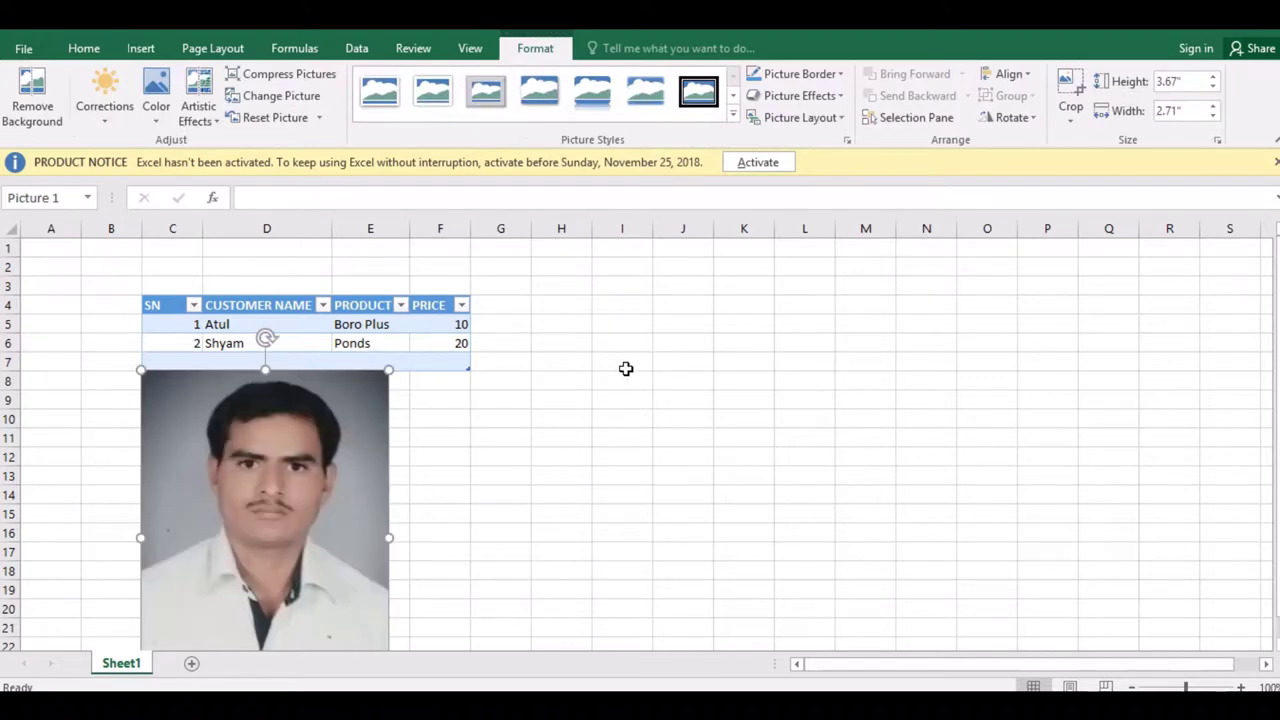
Move the photo beside the table and shrink it with the corner handles.
{"action": "left_click_drag", "start_coordinate": [313, 437], "coordinate": [671, 309]}
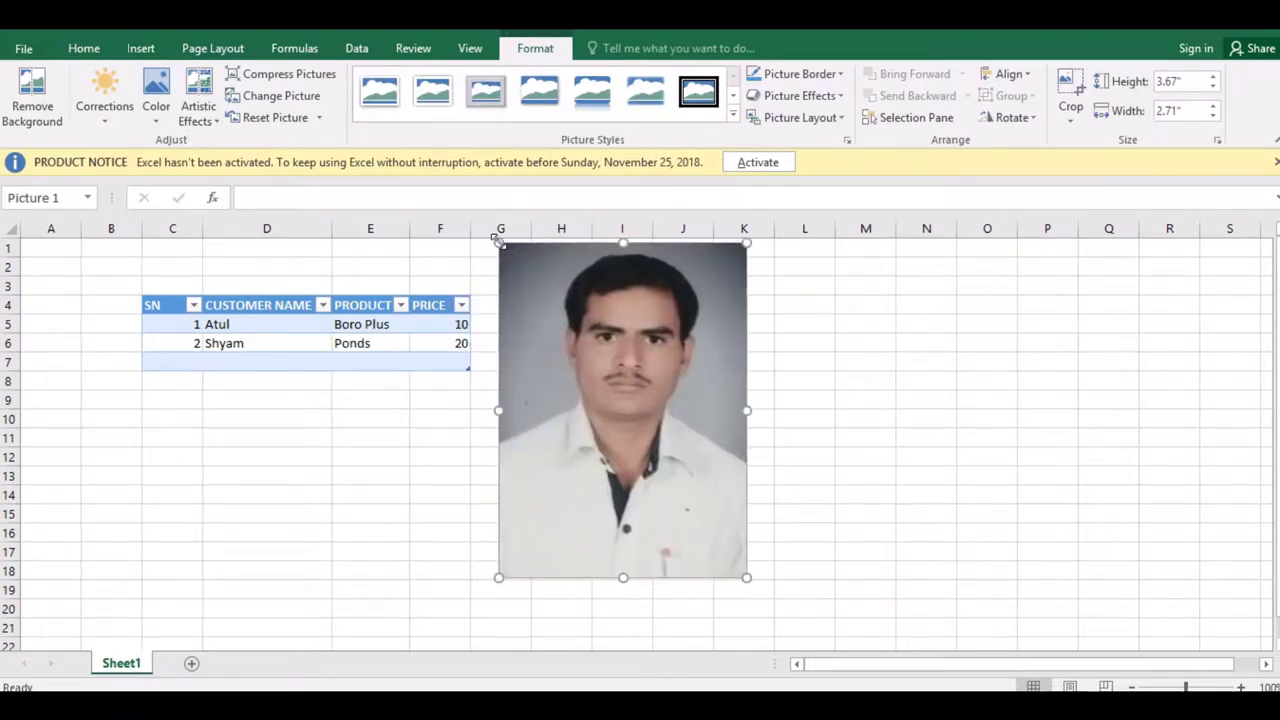
{"action": "left_click_drag", "start_coordinate": [498, 243], "coordinate": [601, 381]}
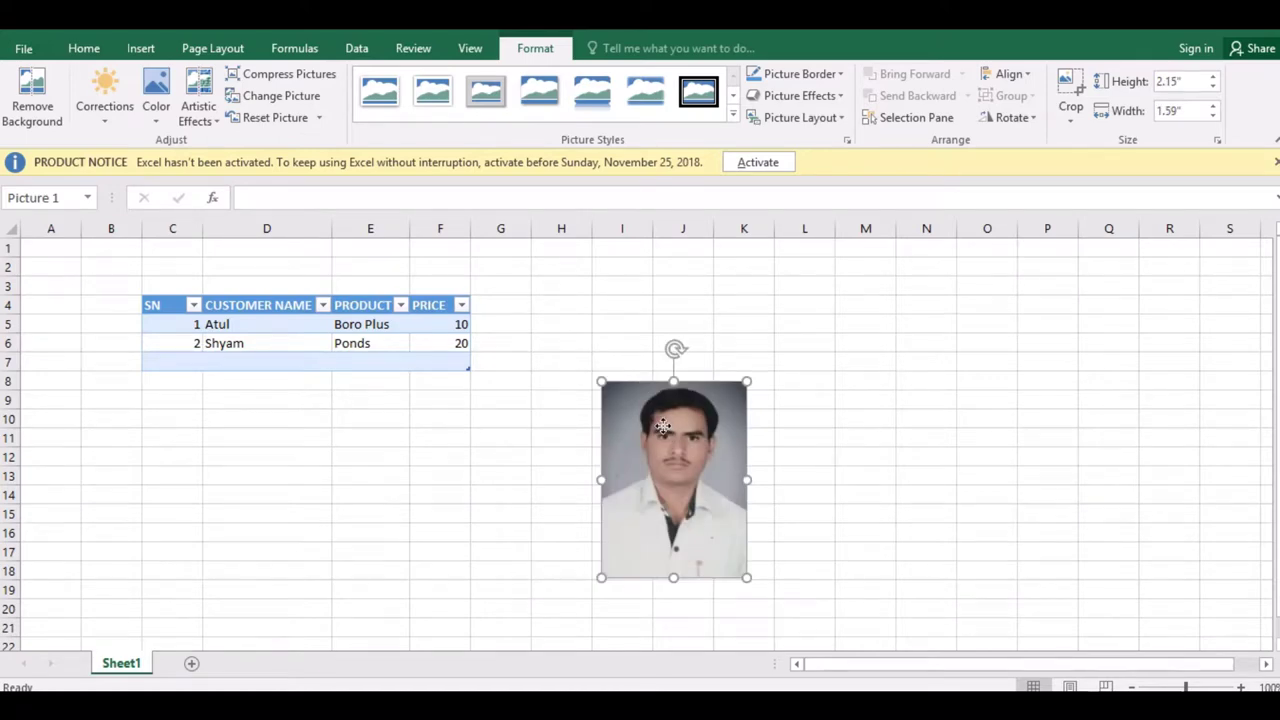
{"action": "left_click_drag", "start_coordinate": [663, 426], "coordinate": [585, 303]}
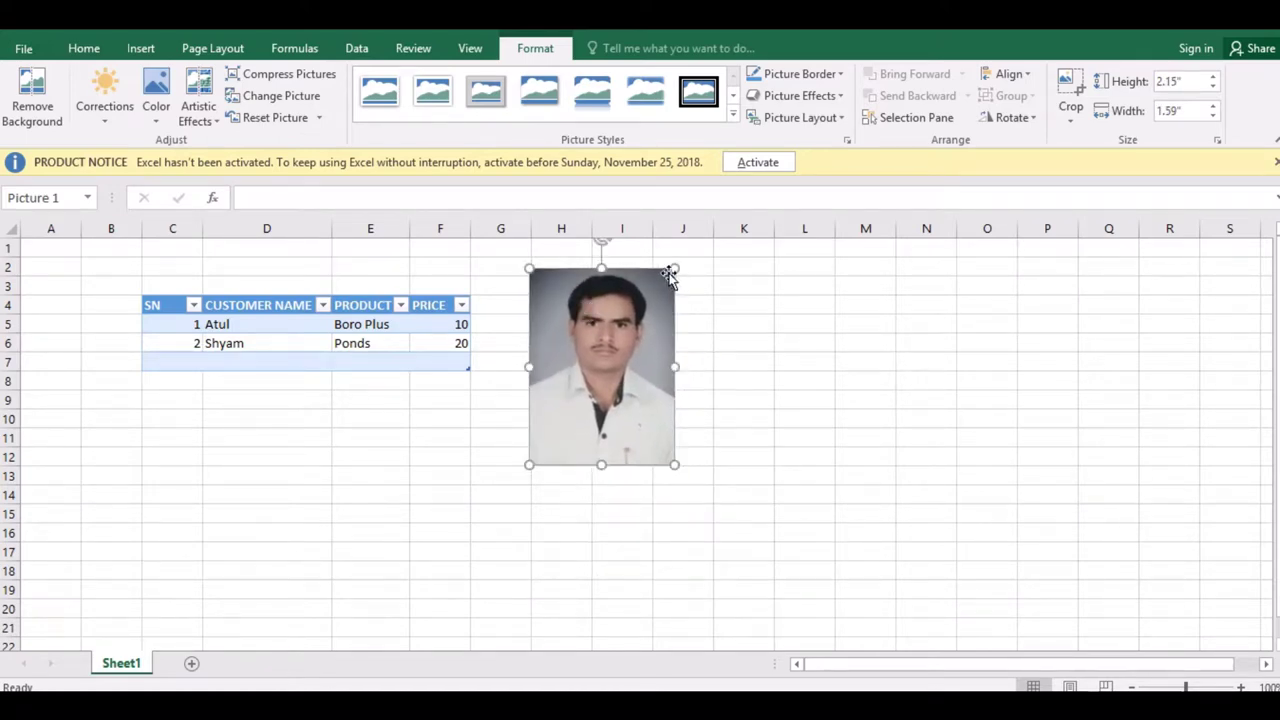
{"action": "left_click_drag", "start_coordinate": [675, 264], "coordinate": [649, 305]}
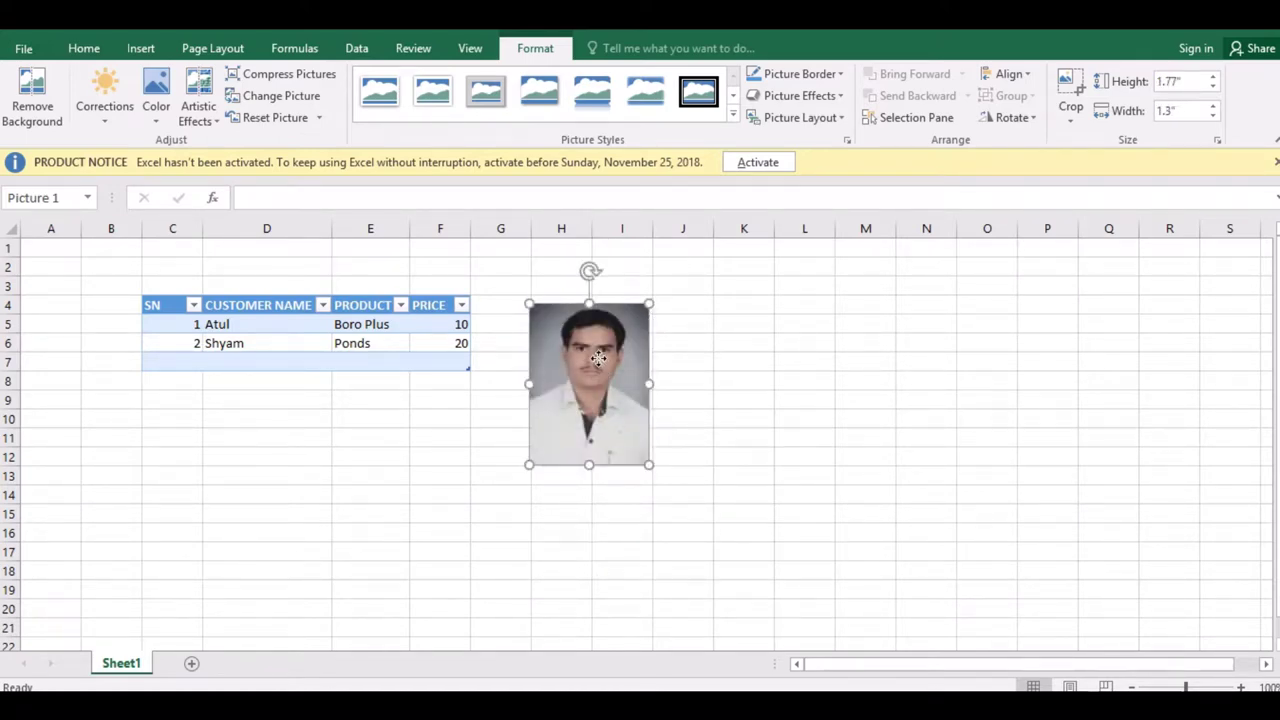
{"action": "left_click_drag", "start_coordinate": [600, 362], "coordinate": [593, 320]}
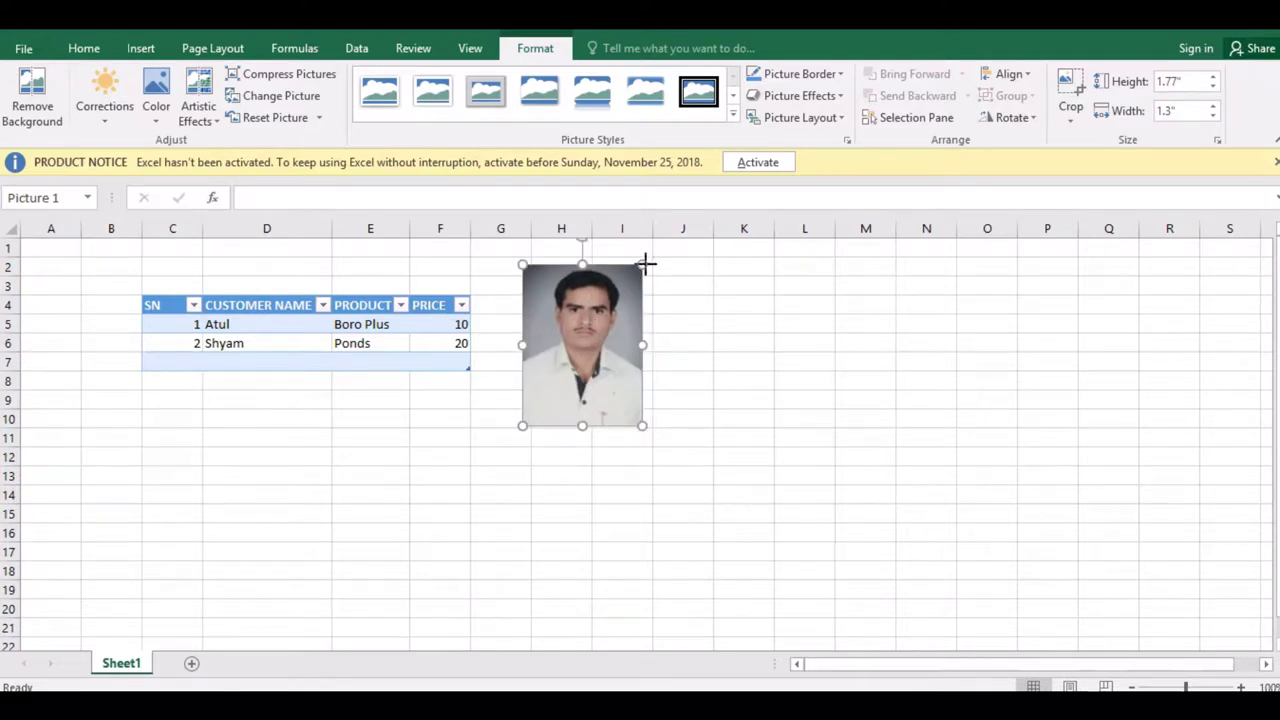
{"action": "left_click_drag", "start_coordinate": [645, 263], "coordinate": [639, 269]}
Apply the thick black frame picture style and fine-tune the photo's size.
{"action": "left_click", "coordinate": [733, 115]}
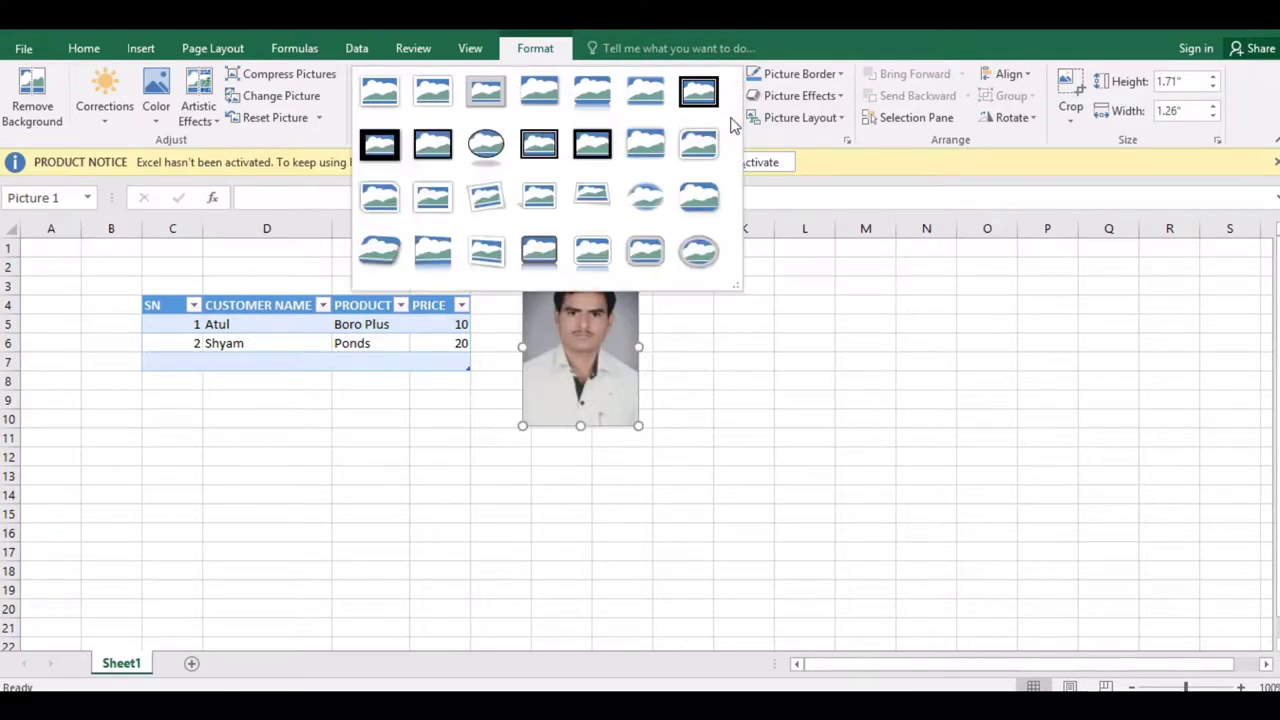
{"action": "left_click", "coordinate": [595, 155]}
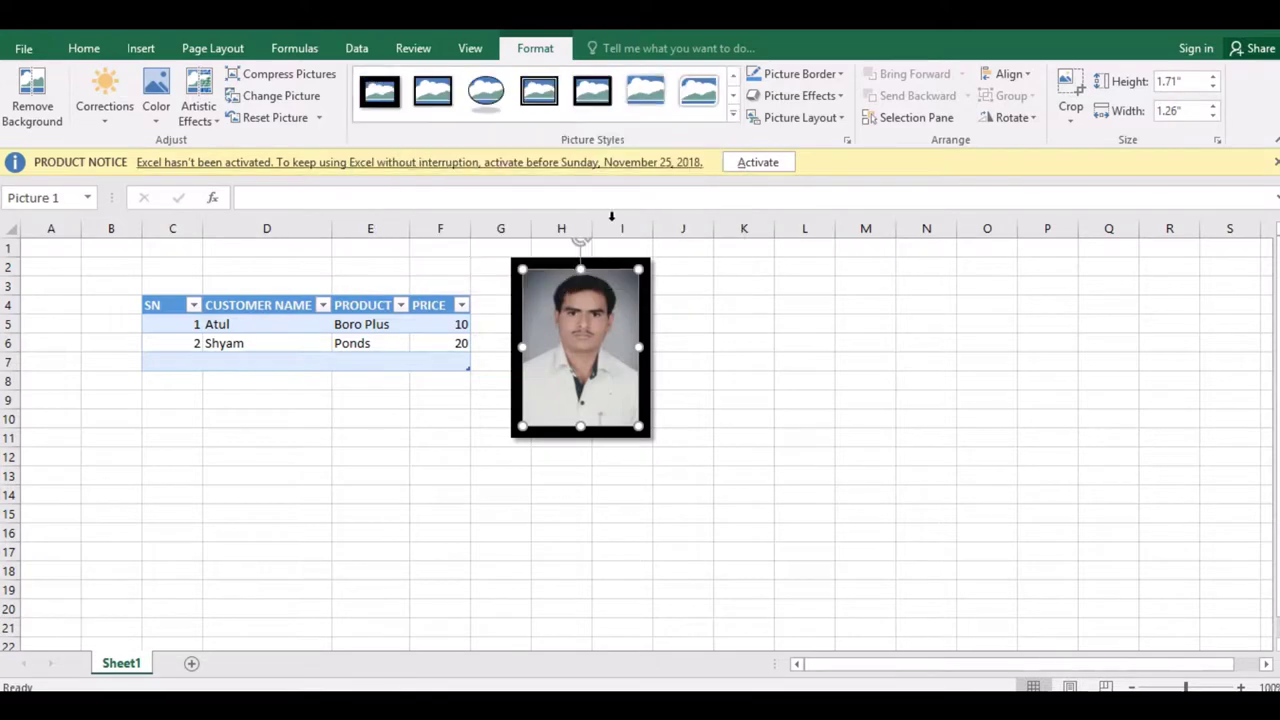
{"action": "left_click_drag", "start_coordinate": [521, 266], "coordinate": [532, 283]}
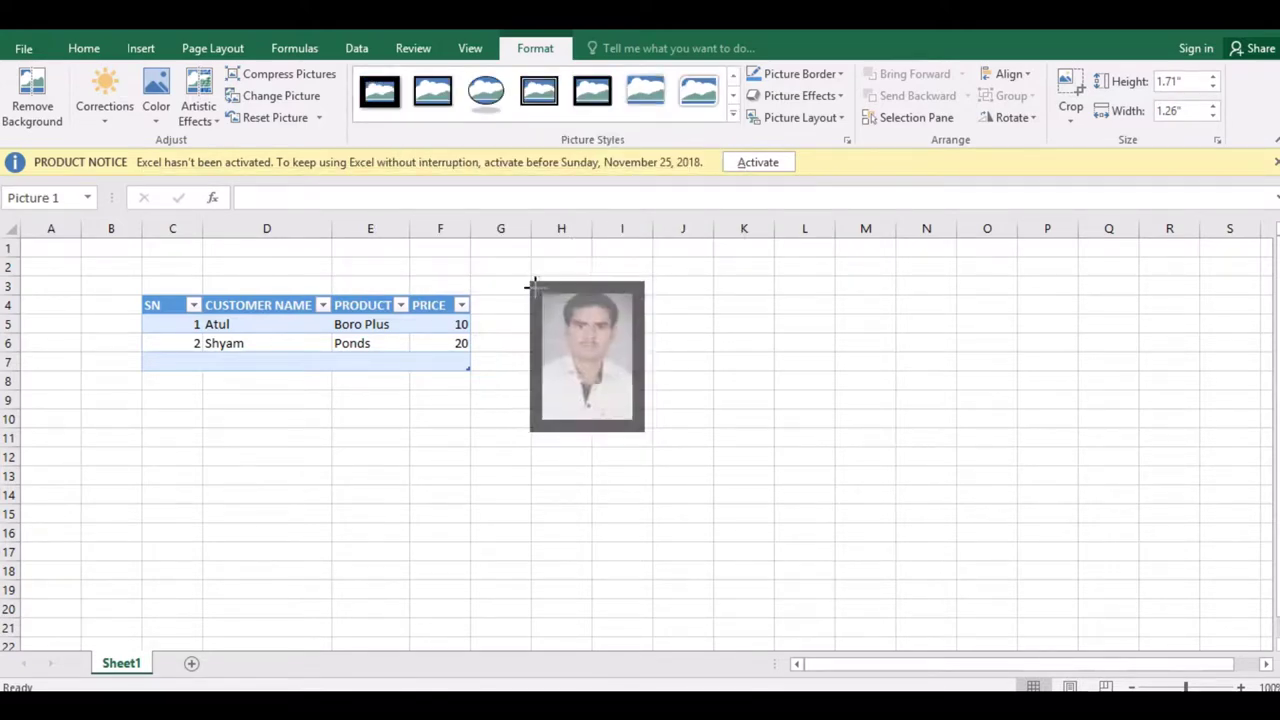
{"action": "left_click", "coordinate": [460, 403]}
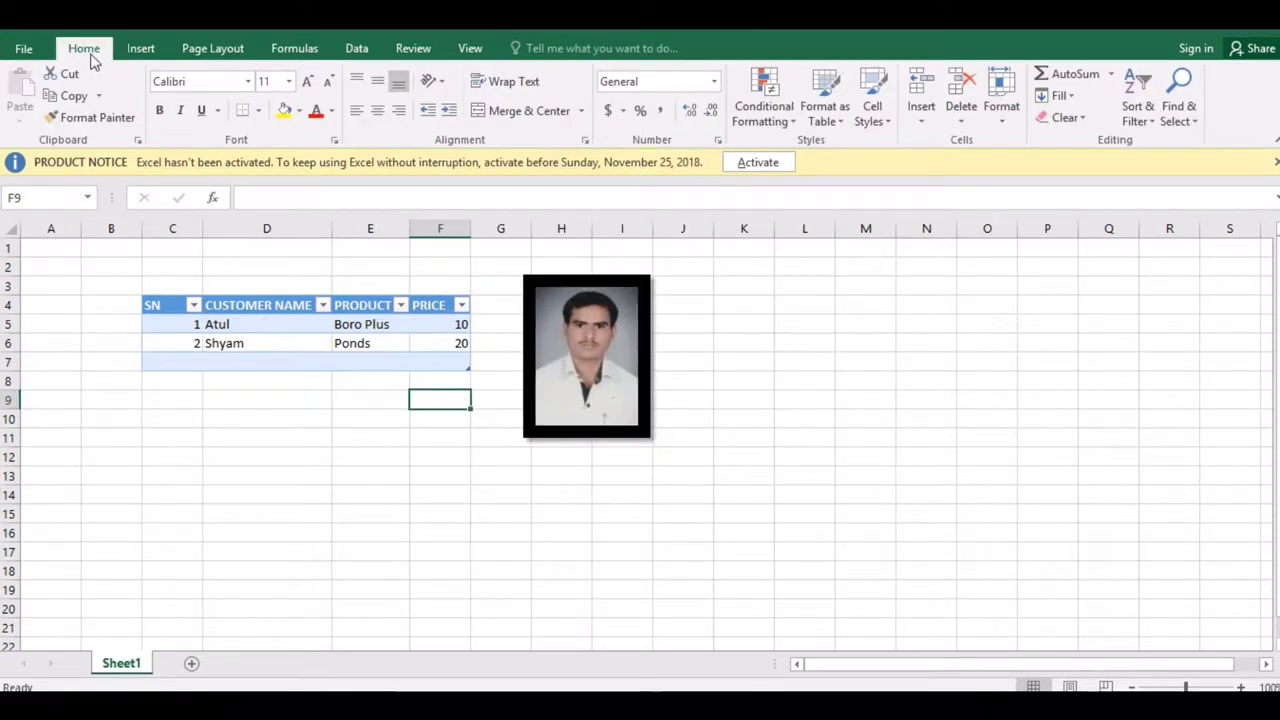
Try Online Pictures, select empty cells below the photo, then show the Shapes gallery.
{"action": "left_click", "coordinate": [139, 49]}
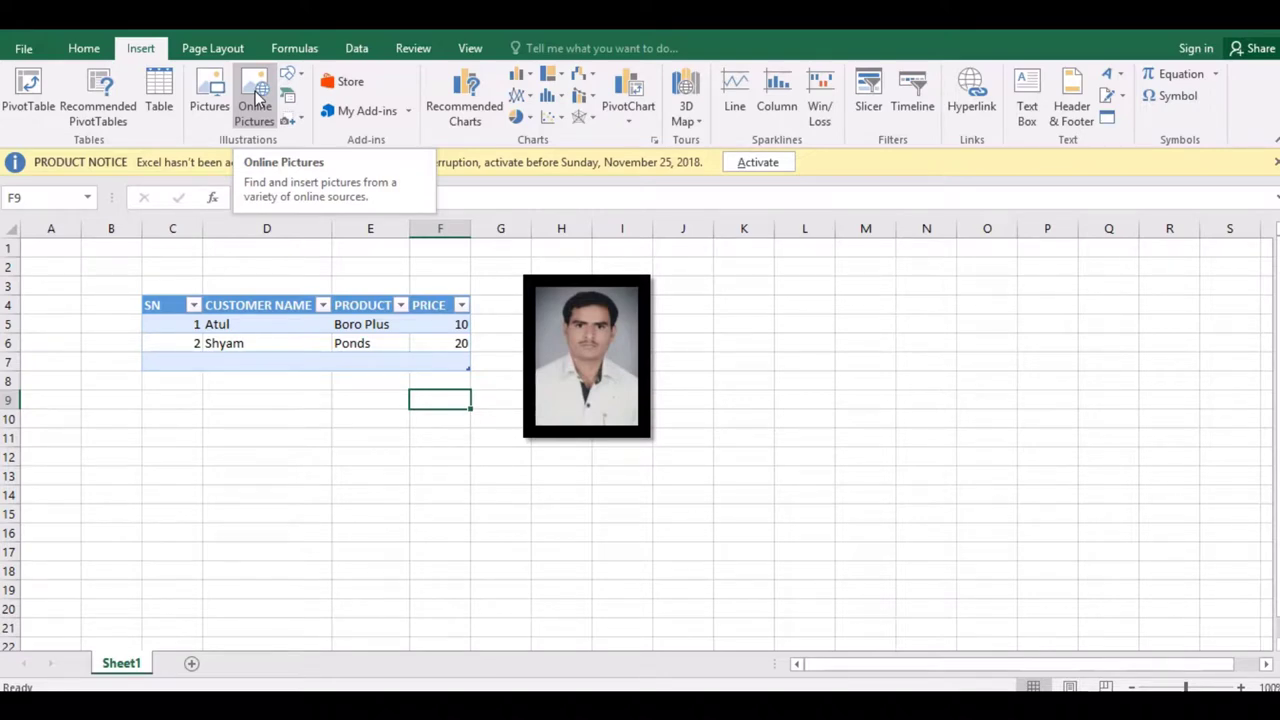
{"action": "left_click", "coordinate": [256, 97]}
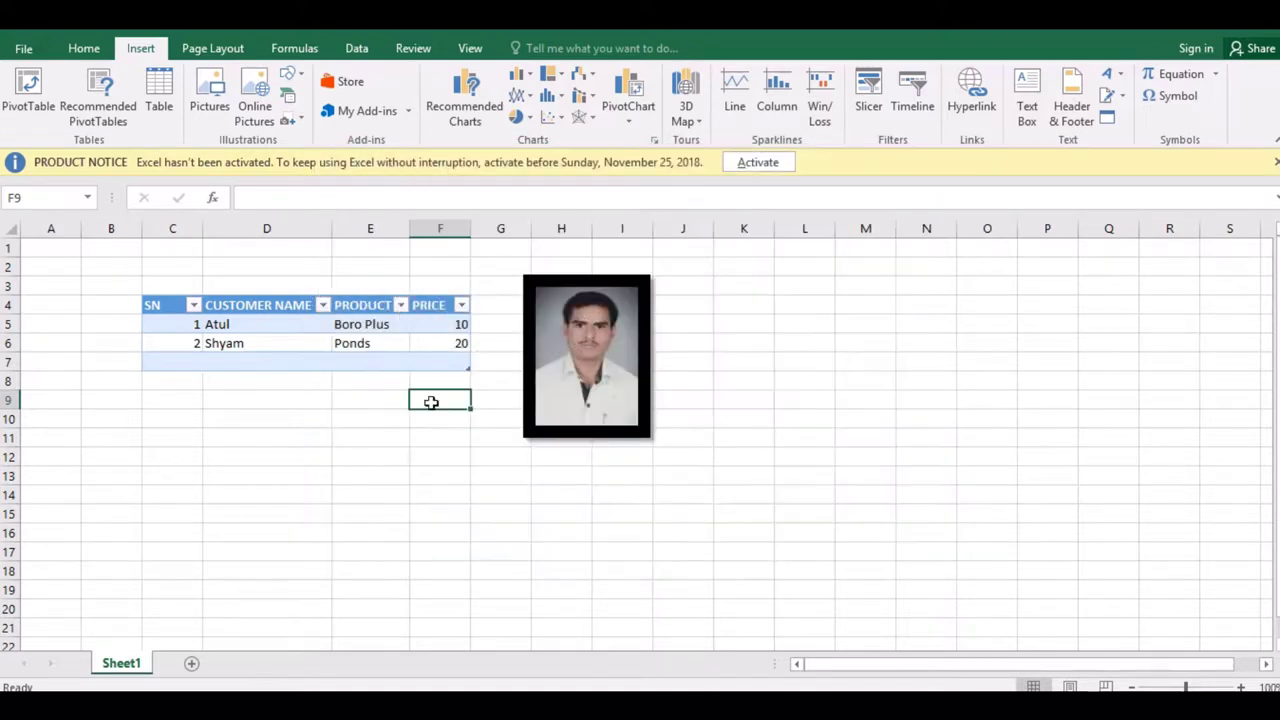
{"action": "left_click", "coordinate": [399, 419]}
{"action": "left_click", "coordinate": [330, 478]}
{"action": "key", "text": "Down"}
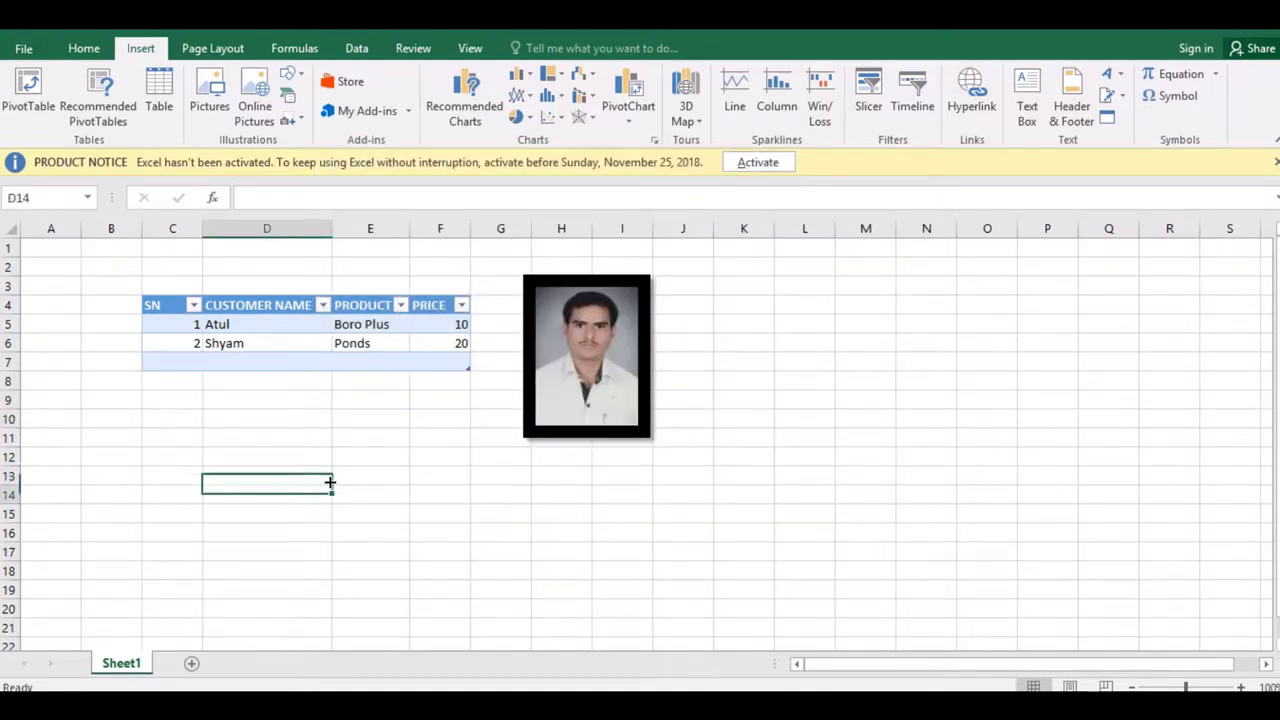
{"action": "key", "text": "Down"}
{"action": "key", "text": "Down"}
{"action": "key", "text": "Down"}
{"action": "key", "text": "Down"}
{"action": "key", "text": "Down"}
{"action": "key", "text": "Down"}
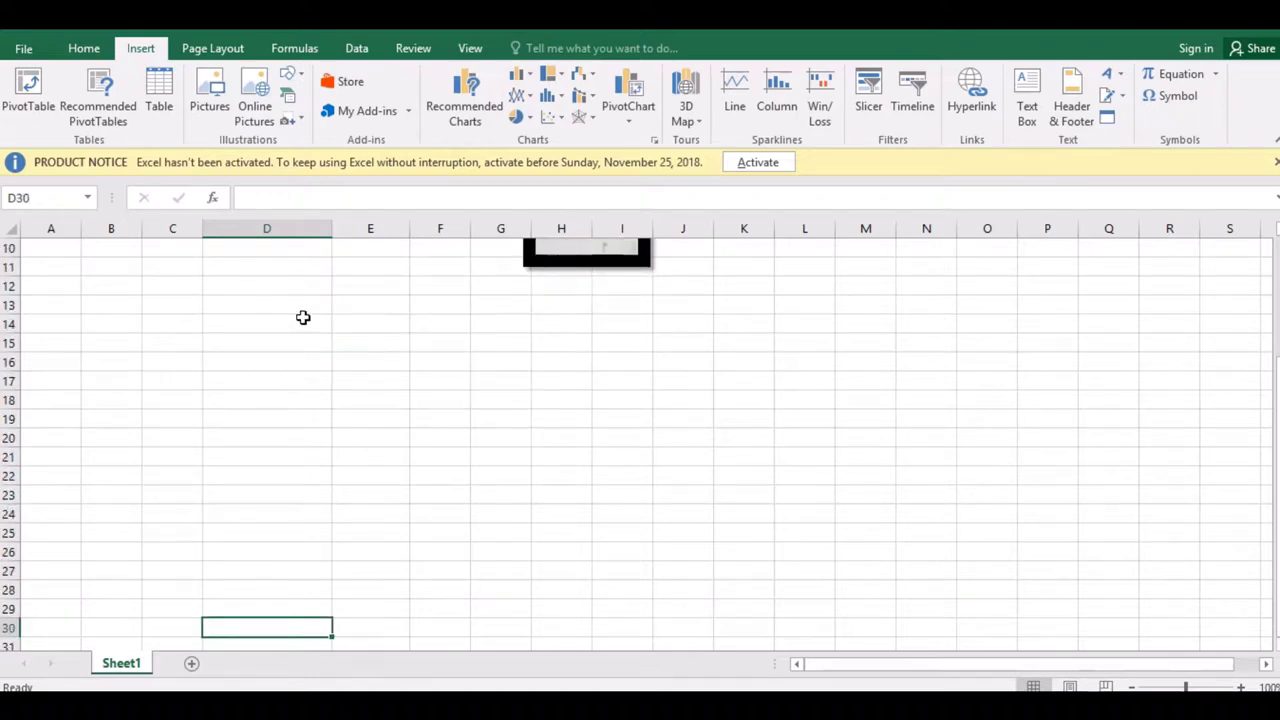
{"action": "left_click", "coordinate": [301, 73]}
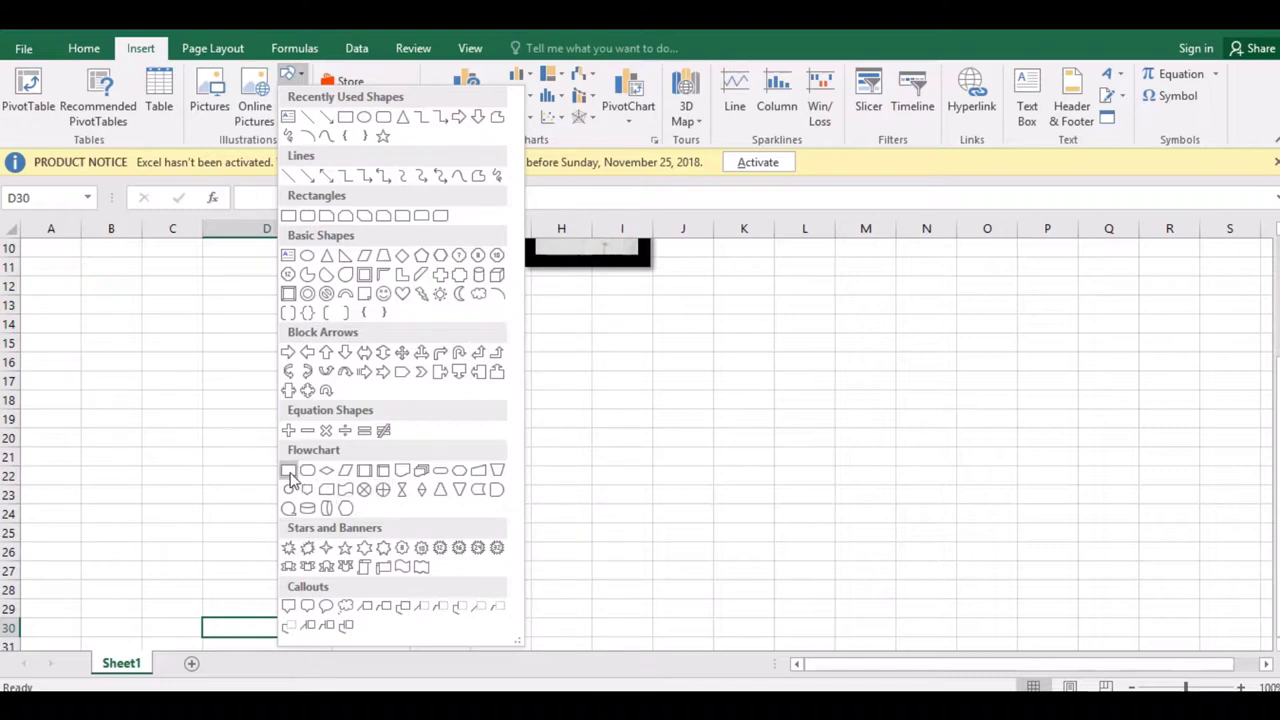
Draw a flowchart process rectangle around G13–P25 and fill it gold.
{"action": "left_click", "coordinate": [288, 472]}
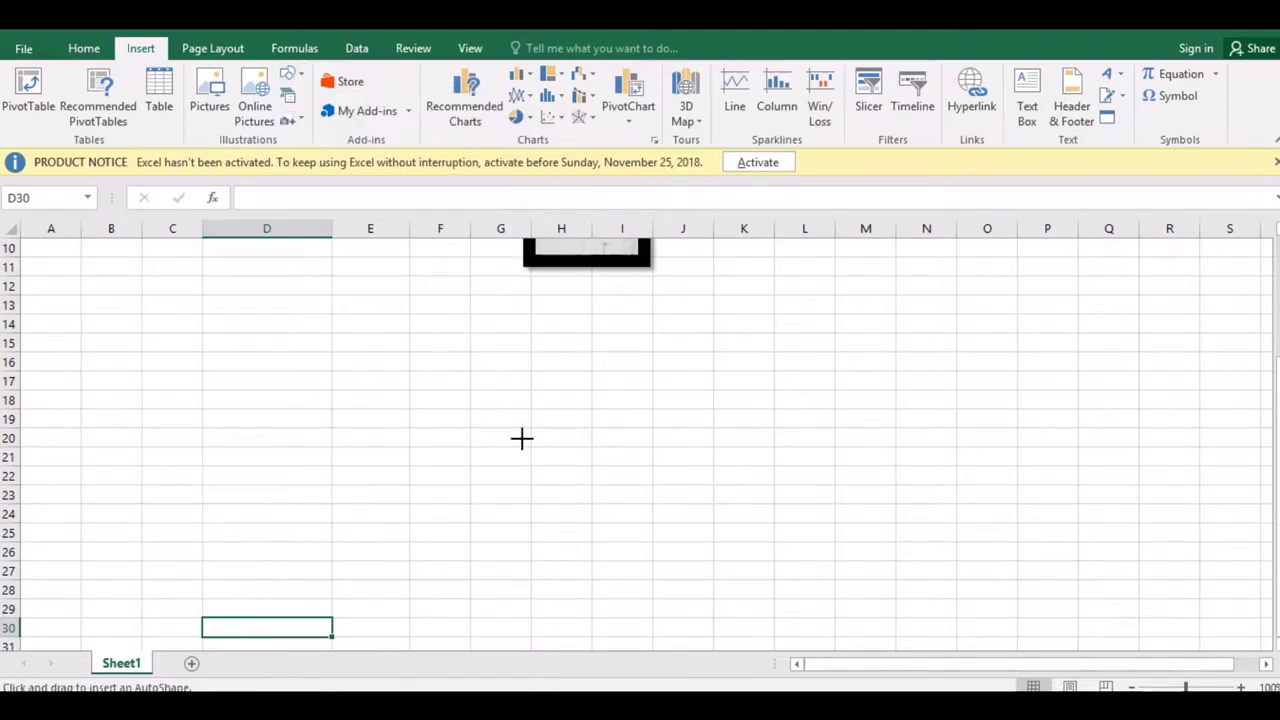
{"action": "left_click_drag", "start_coordinate": [314, 320], "coordinate": [877, 558]}
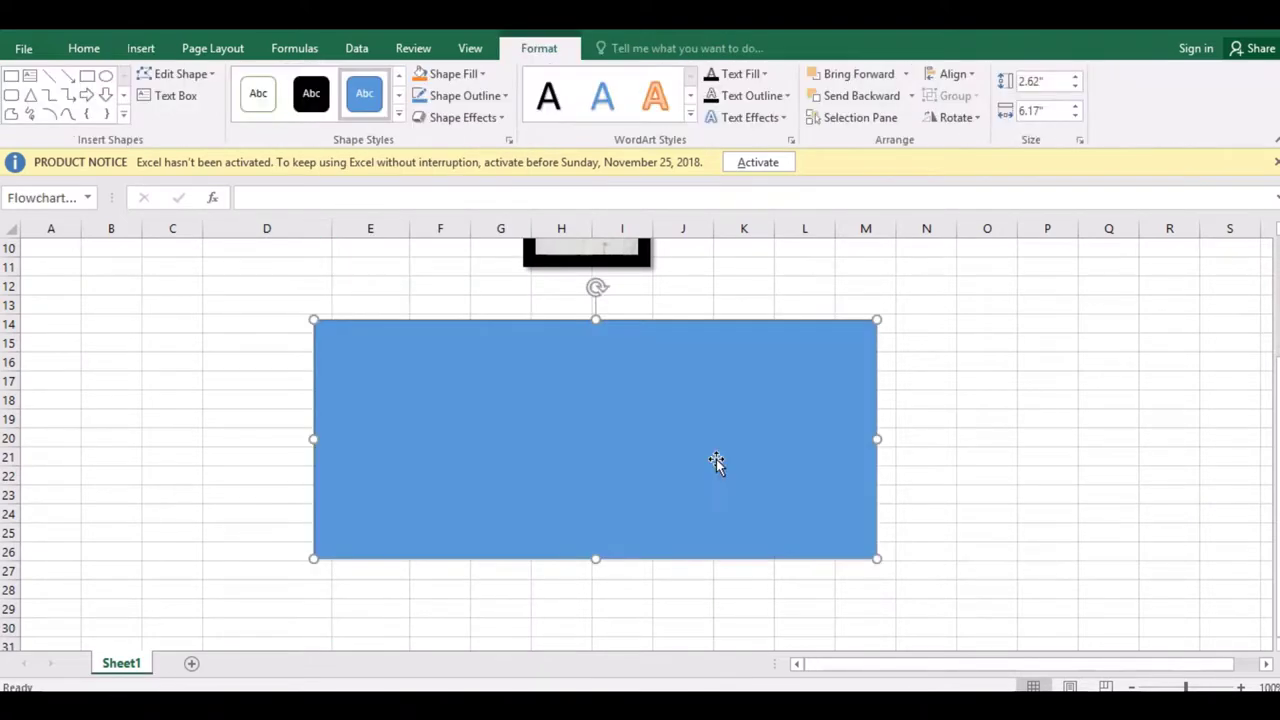
{"action": "left_click_drag", "start_coordinate": [716, 461], "coordinate": [900, 437]}
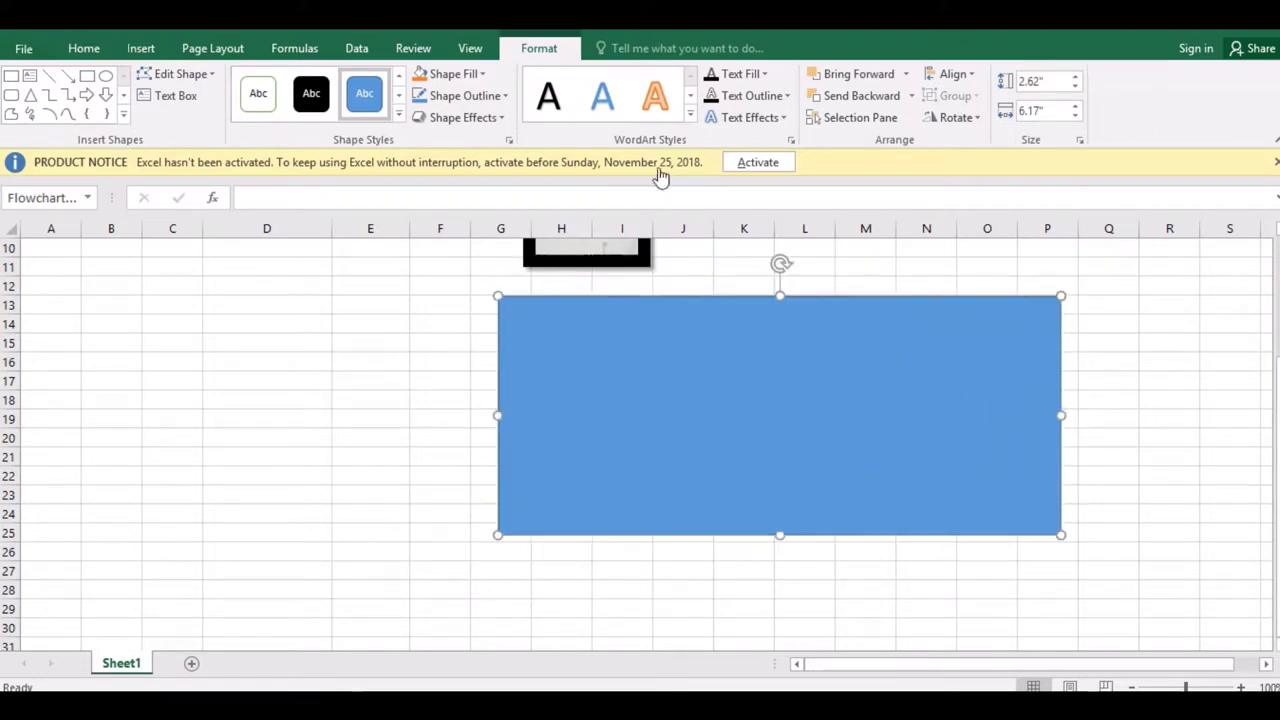
{"action": "left_click", "coordinate": [470, 74]}
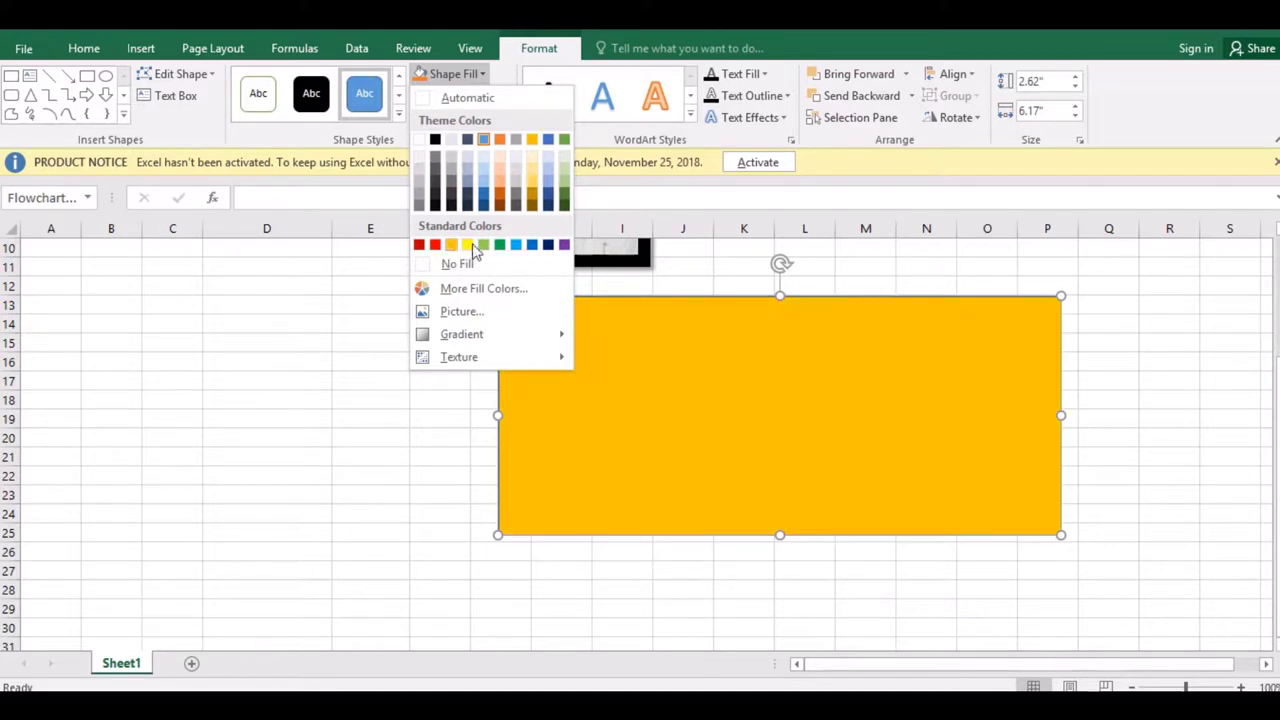
{"action": "left_click", "coordinate": [533, 196]}
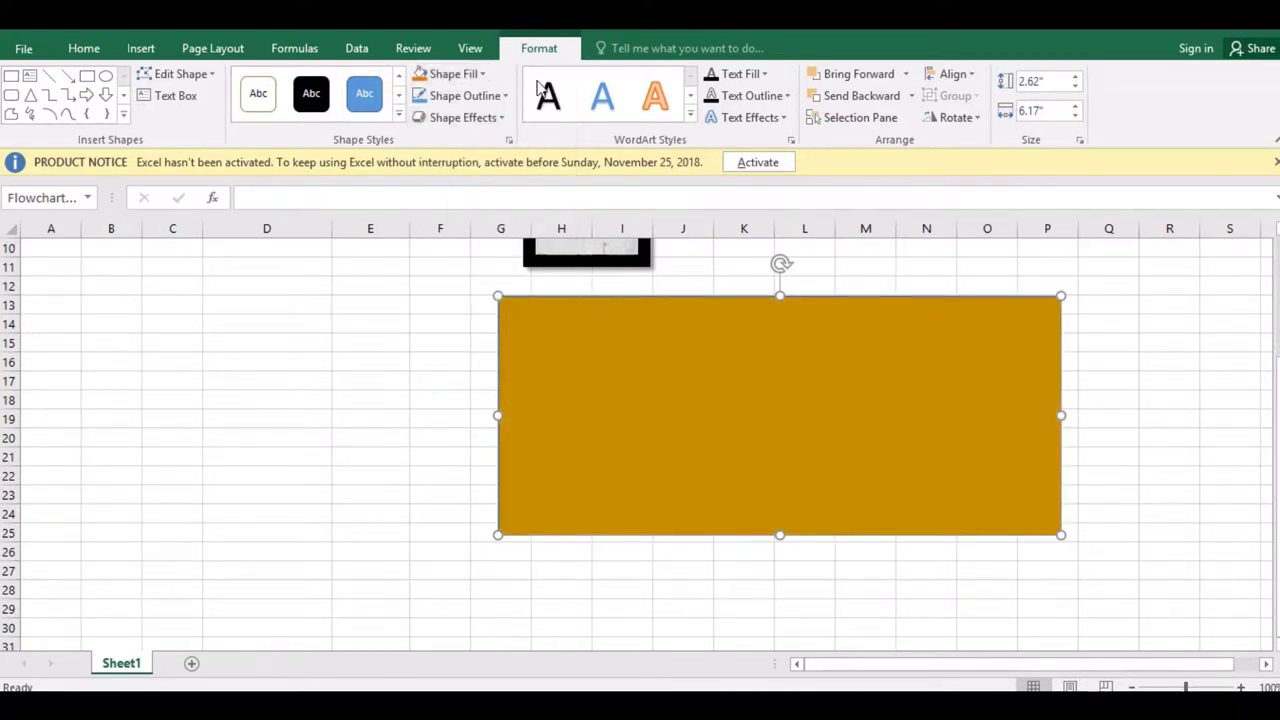
Give the rectangle a 4½ pt square-dot dashed outline.
{"action": "left_click", "coordinate": [465, 95]}
{"action": "mouse_move", "coordinate": [463, 332]}
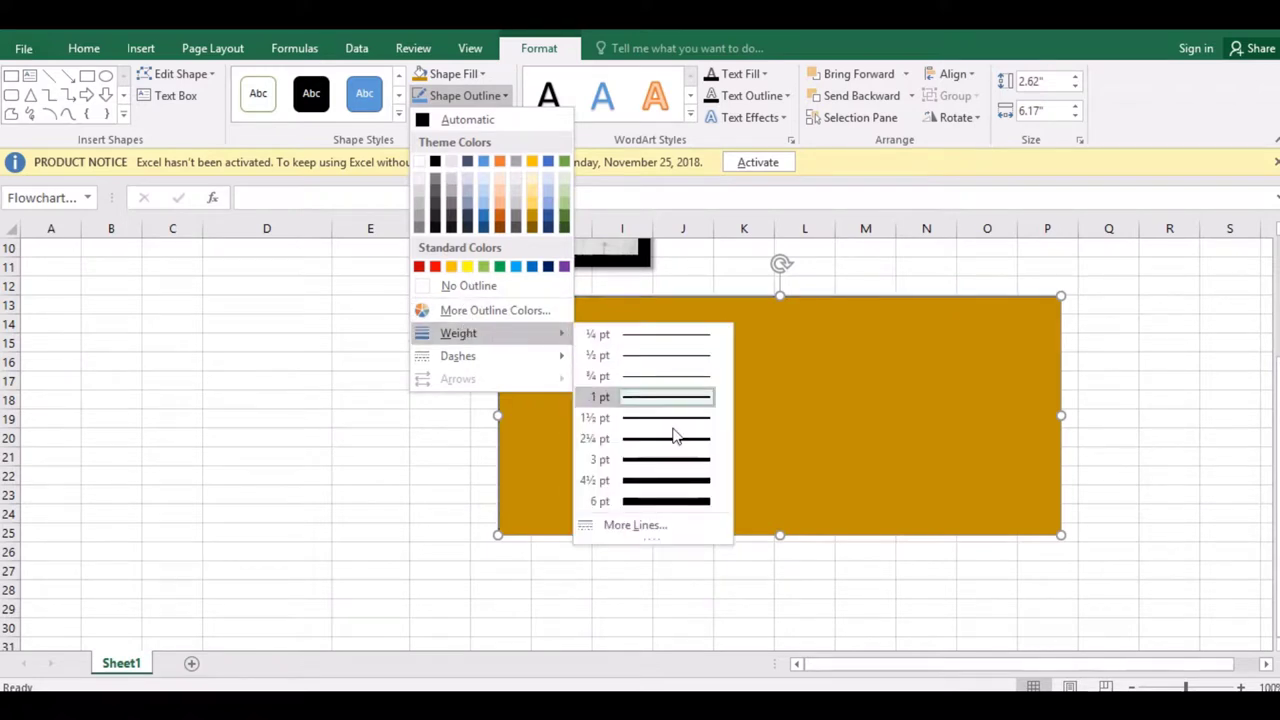
{"action": "left_click", "coordinate": [657, 480]}
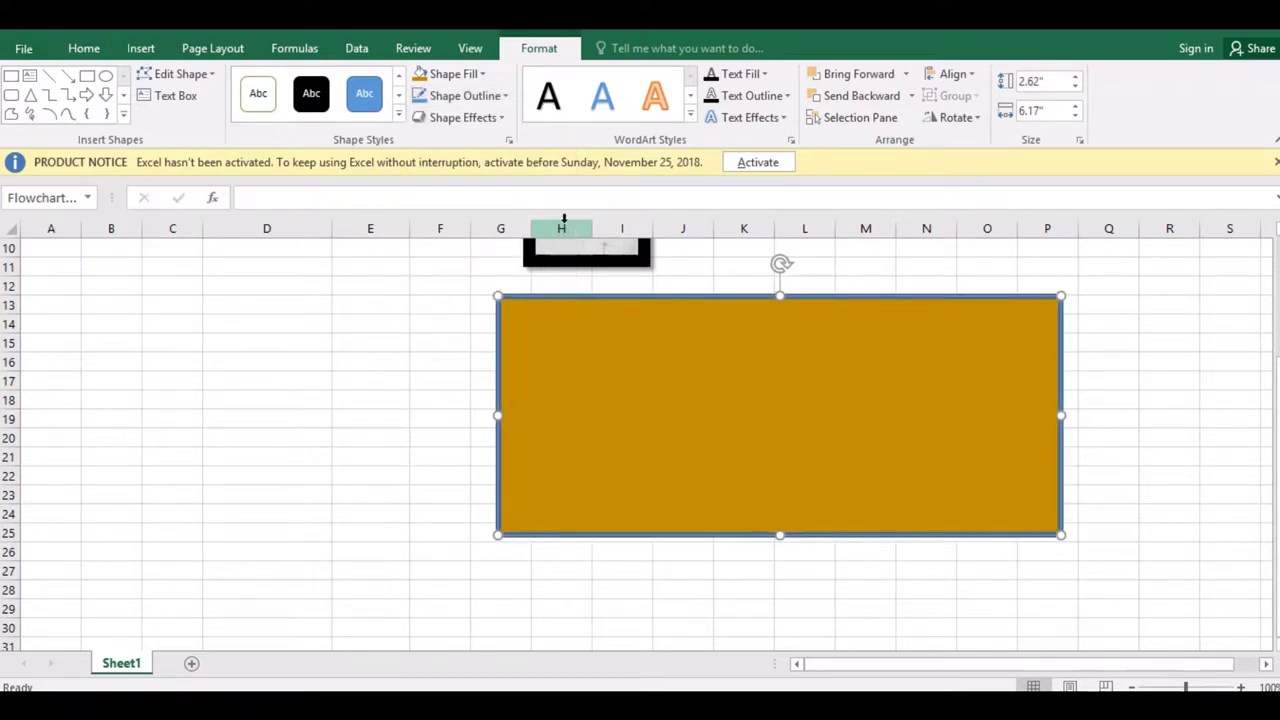
{"action": "left_click", "coordinate": [465, 95]}
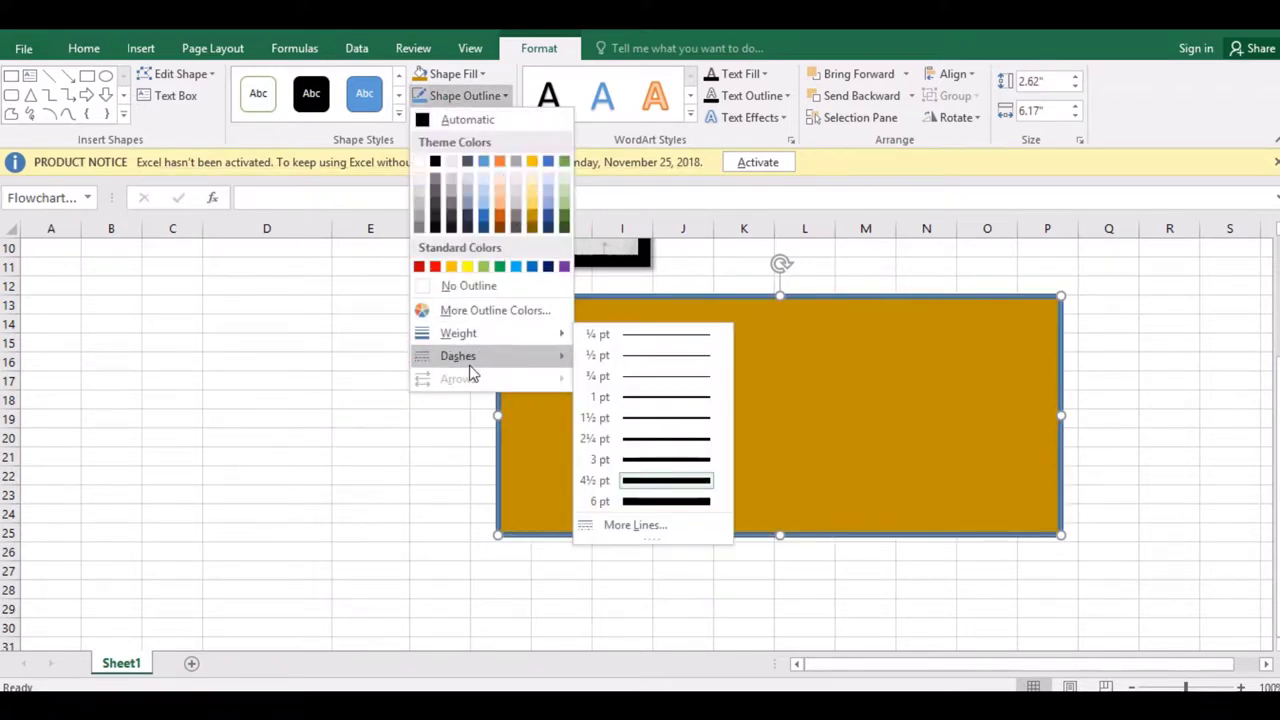
{"action": "mouse_move", "coordinate": [470, 357]}
{"action": "left_click", "coordinate": [601, 375]}
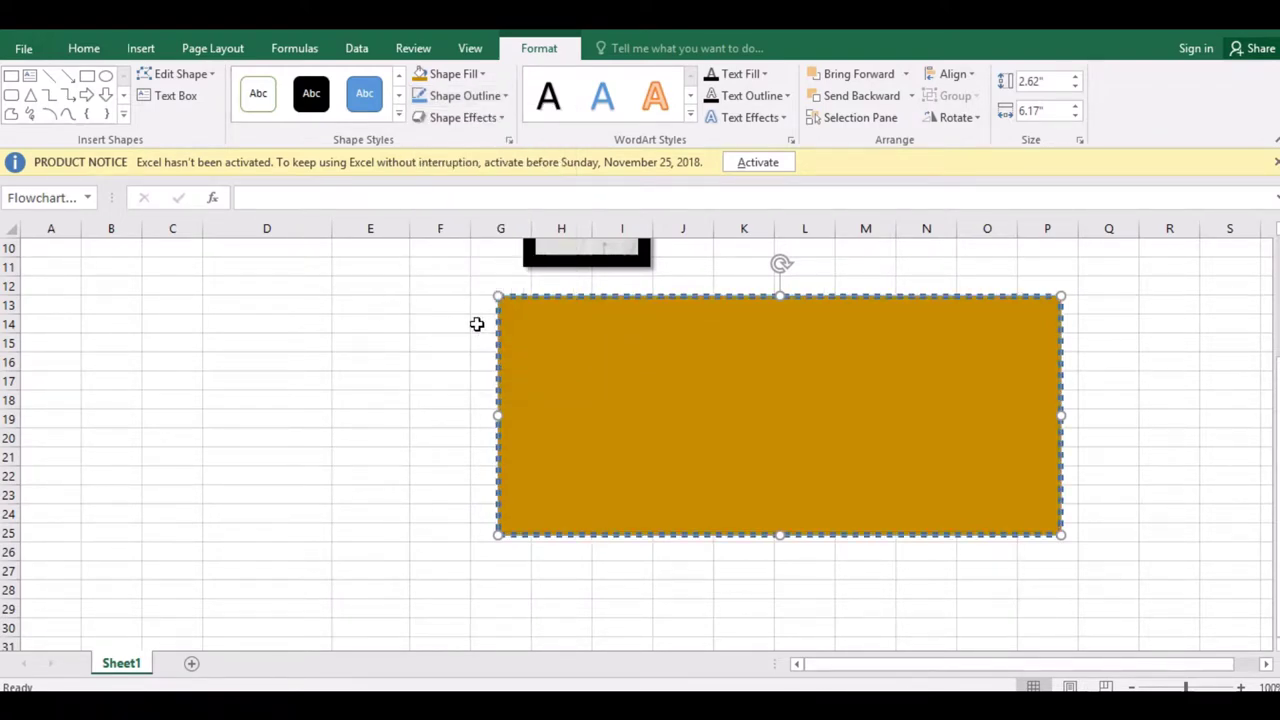
{"action": "left_click", "coordinate": [422, 395]}
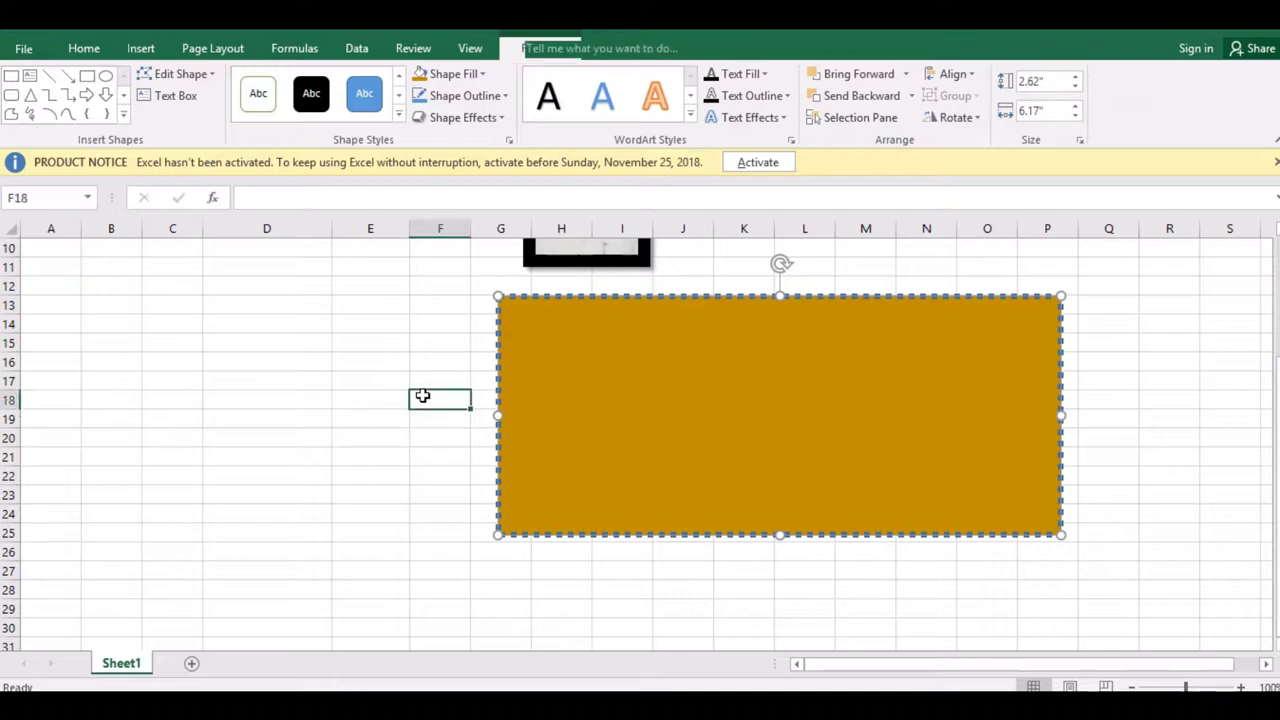
{"action": "key", "text": "Down"}
{"action": "key", "text": "Down"}
{"action": "key", "text": "Down"}
{"action": "key", "text": "Down"}
{"action": "key", "text": "Down"}
{"action": "key", "text": "Down"}
{"action": "key", "text": "Down"}
{"action": "key", "text": "Down"}
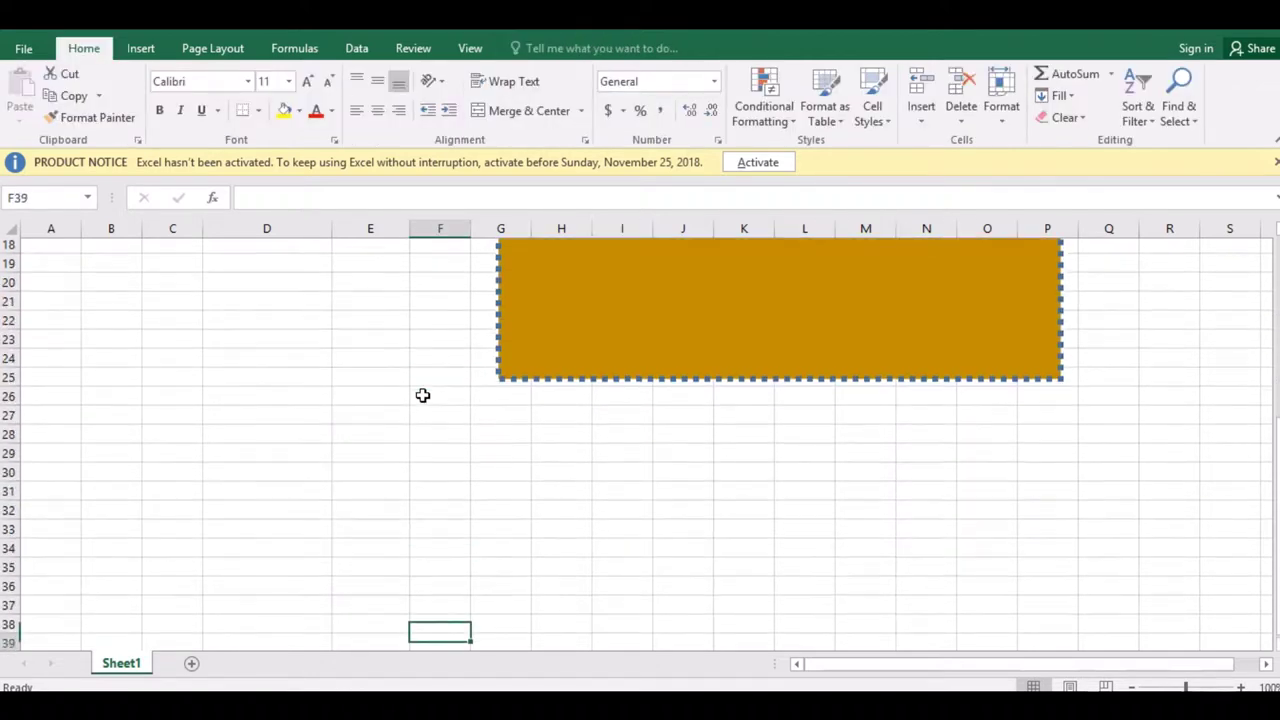
{"action": "key", "text": "Down"}
{"action": "key", "text": "Down"}
{"action": "key", "text": "Down"}
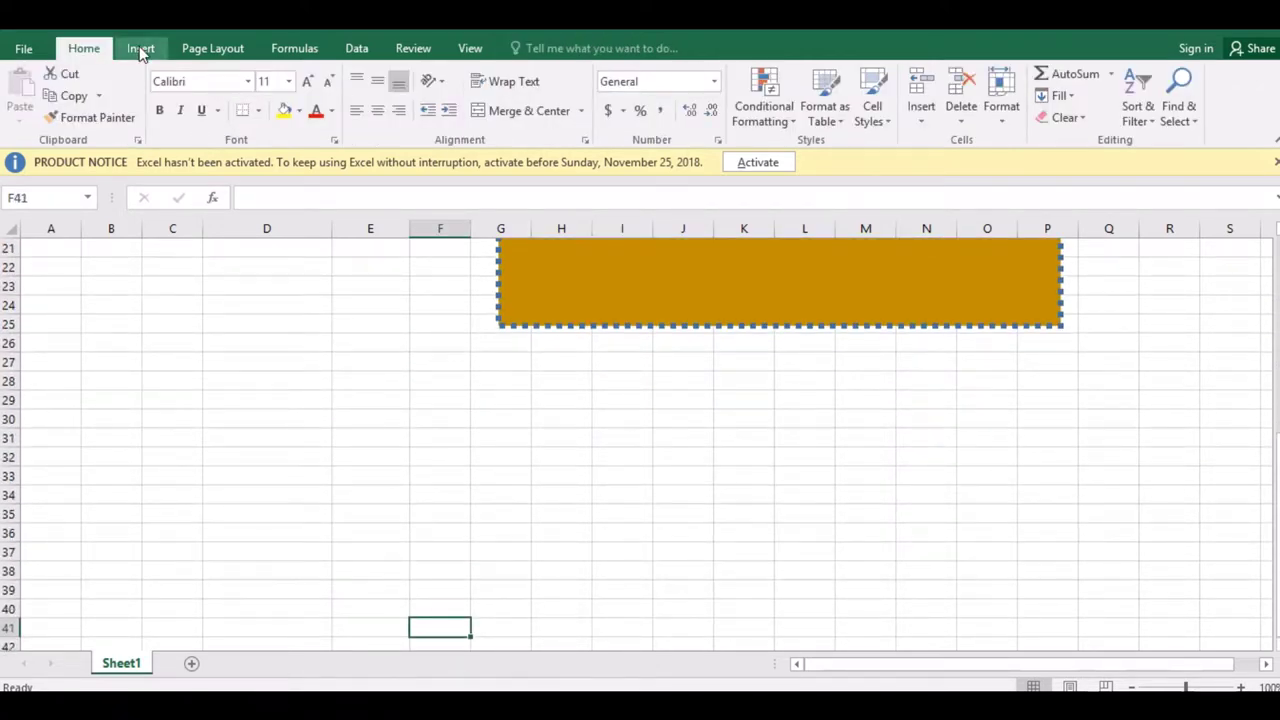
Open the SmartArt chooser and browse the Process, List and Cycle layouts.
{"action": "left_click", "coordinate": [140, 48]}
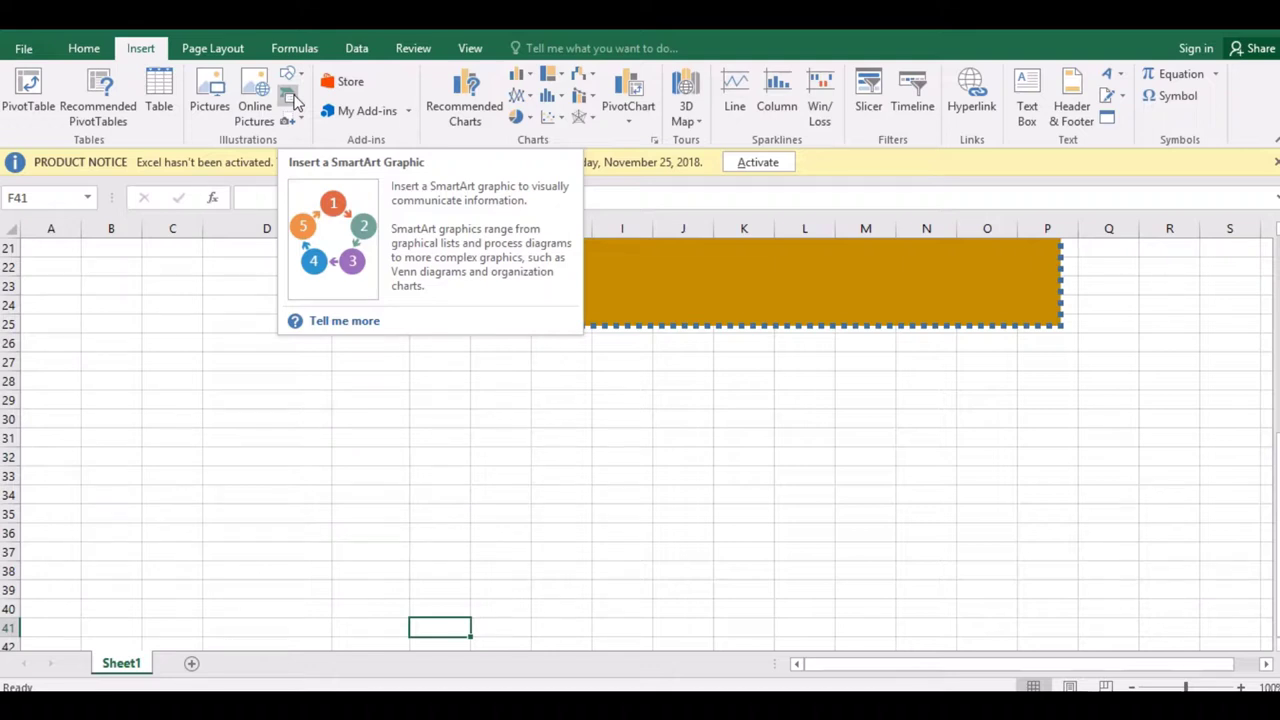
{"action": "left_click", "coordinate": [290, 97]}
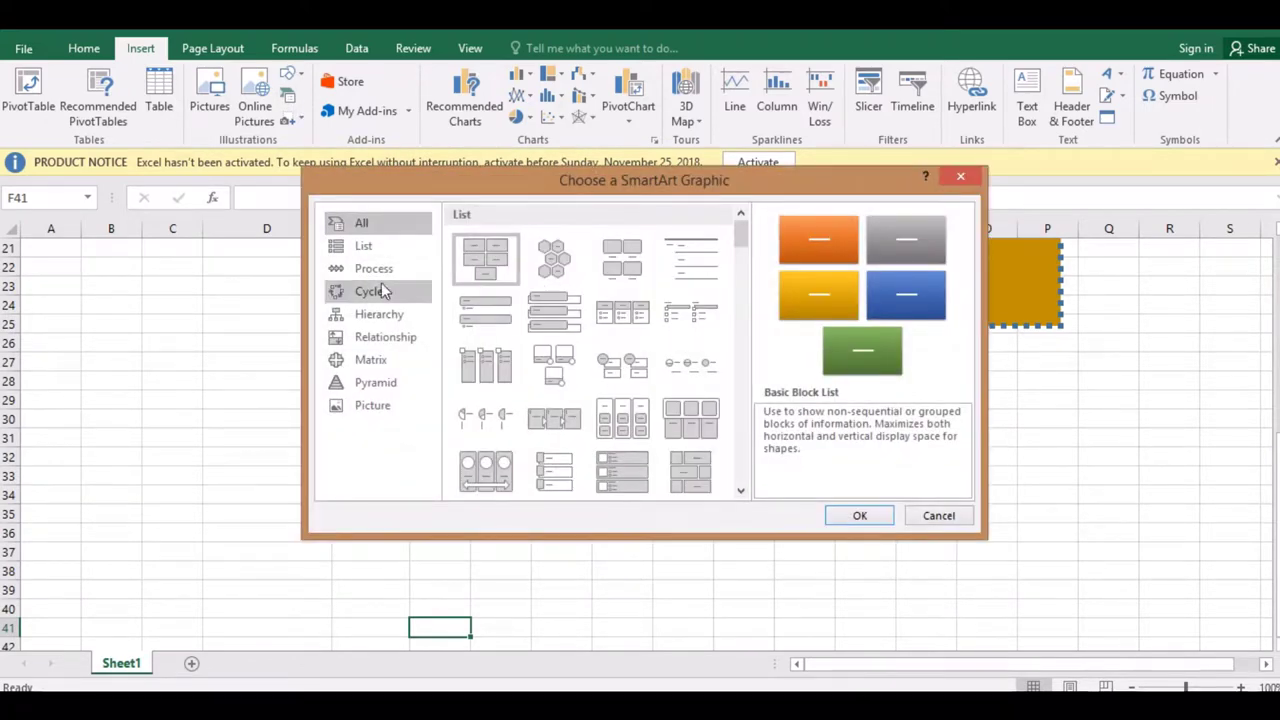
{"action": "left_click", "coordinate": [376, 268]}
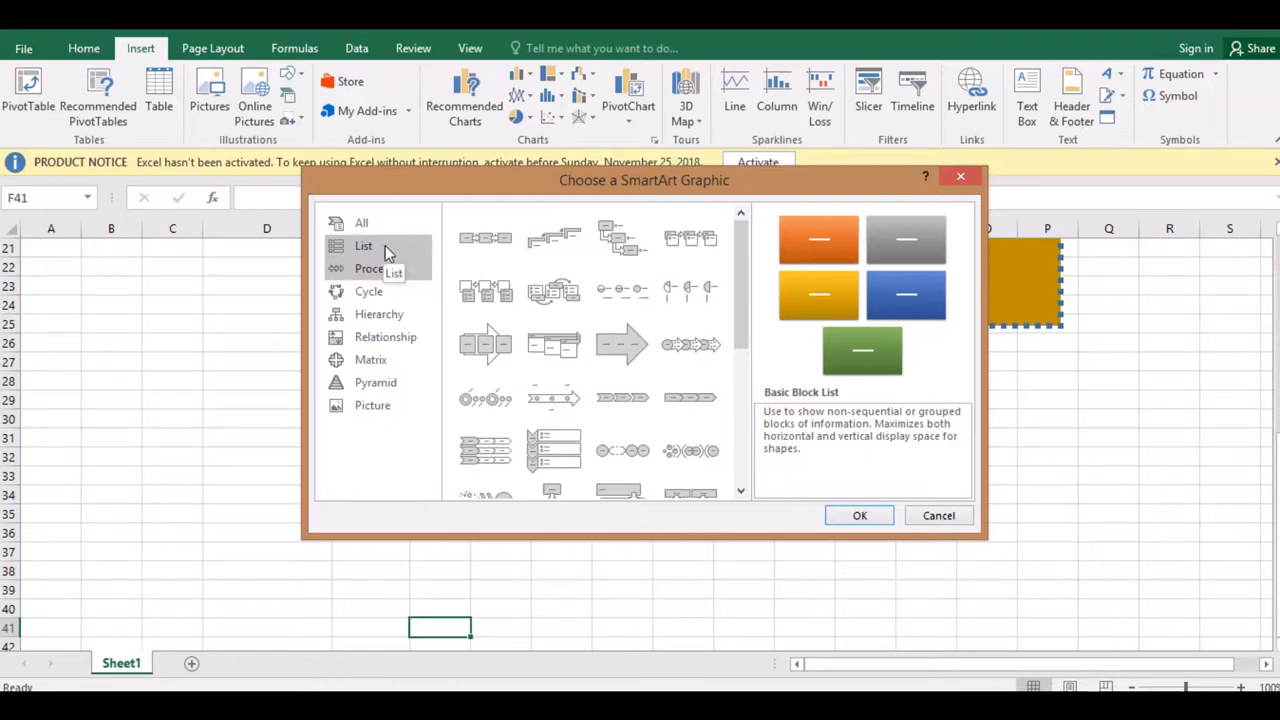
{"action": "left_click", "coordinate": [385, 245]}
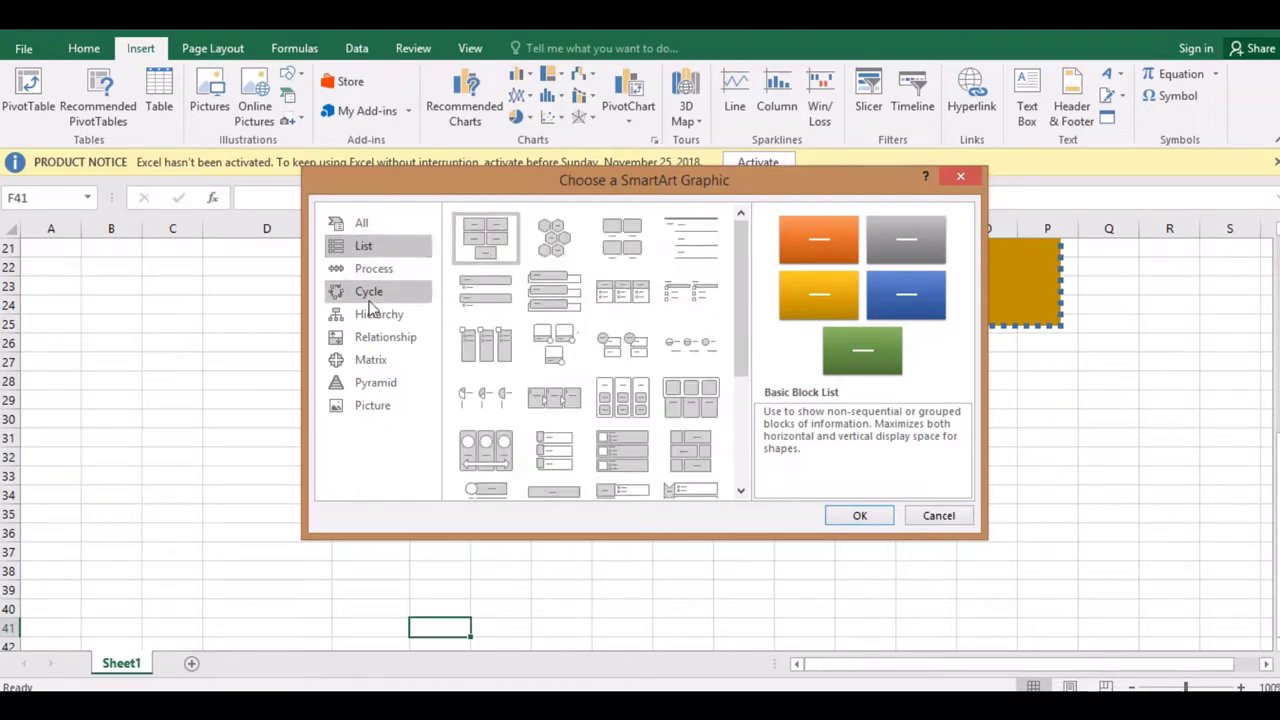
{"action": "left_click", "coordinate": [369, 292]}
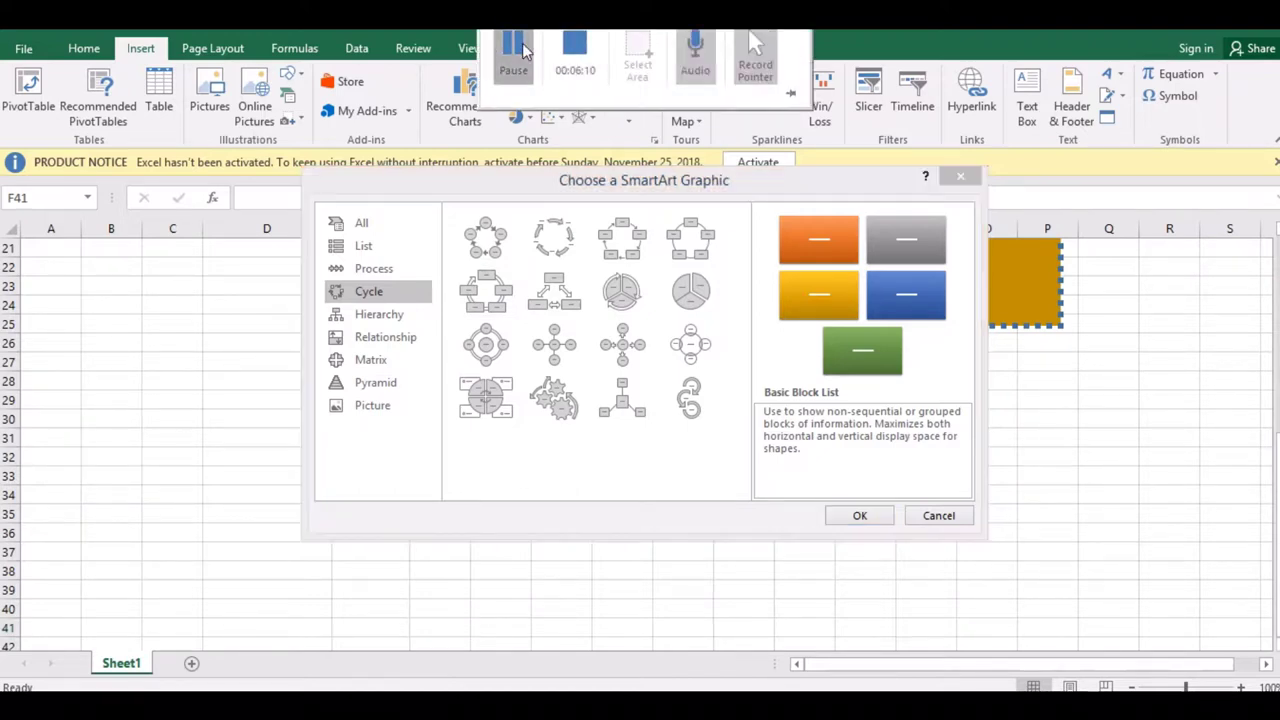
{"action": "left_click", "coordinate": [505, 240]}
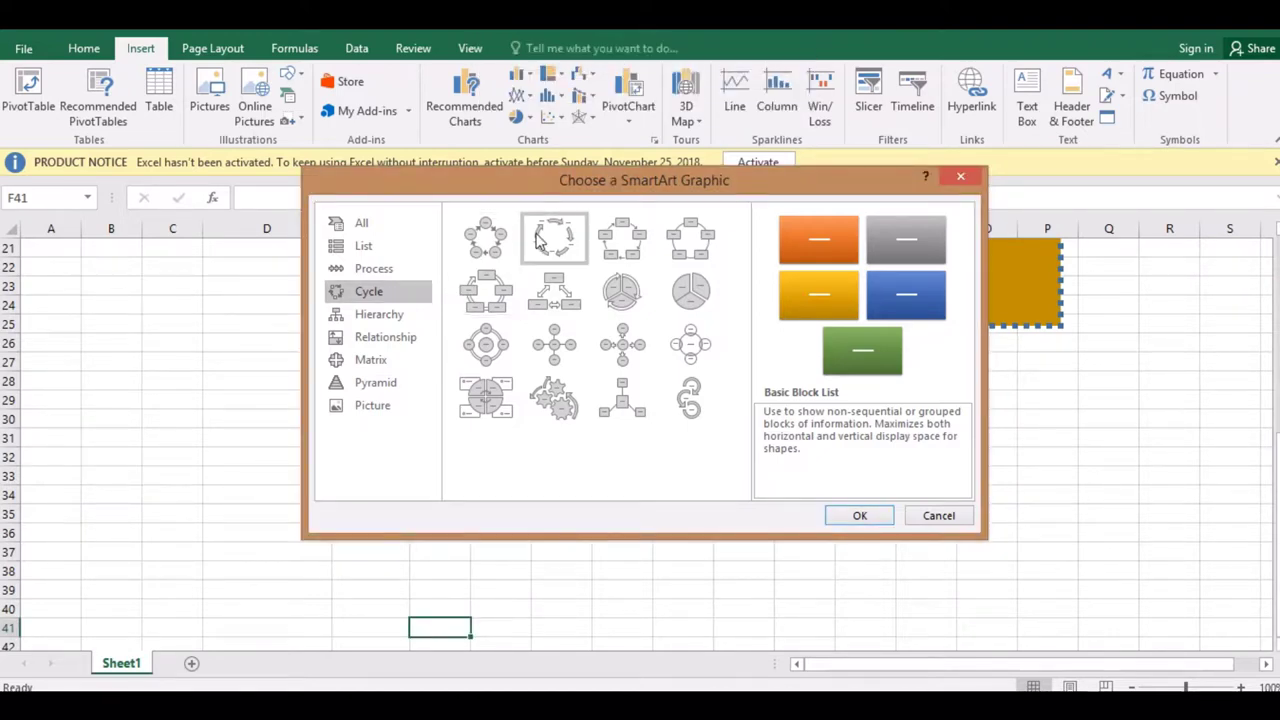
{"action": "left_click", "coordinate": [565, 245]}
{"action": "left_click", "coordinate": [486, 238]}
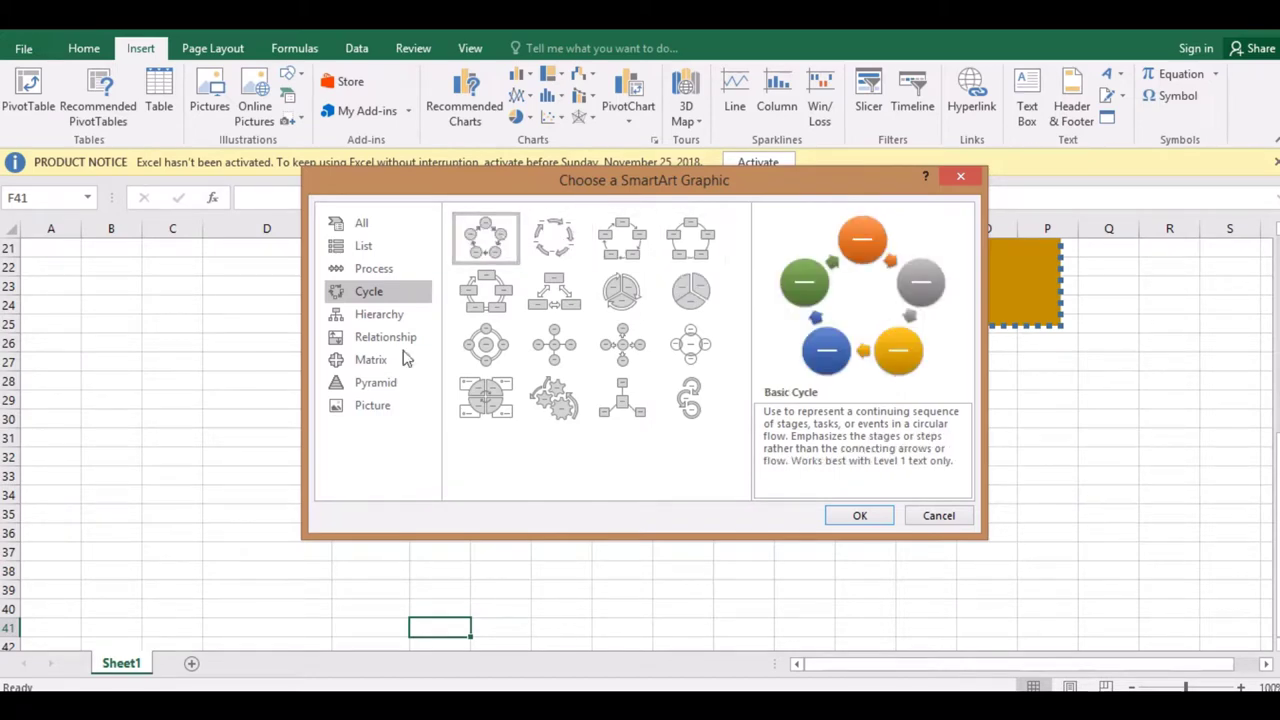
Compare the Hierarchy layouts, then pick Block Cycle from the Cycle category.
{"action": "left_click", "coordinate": [395, 318]}
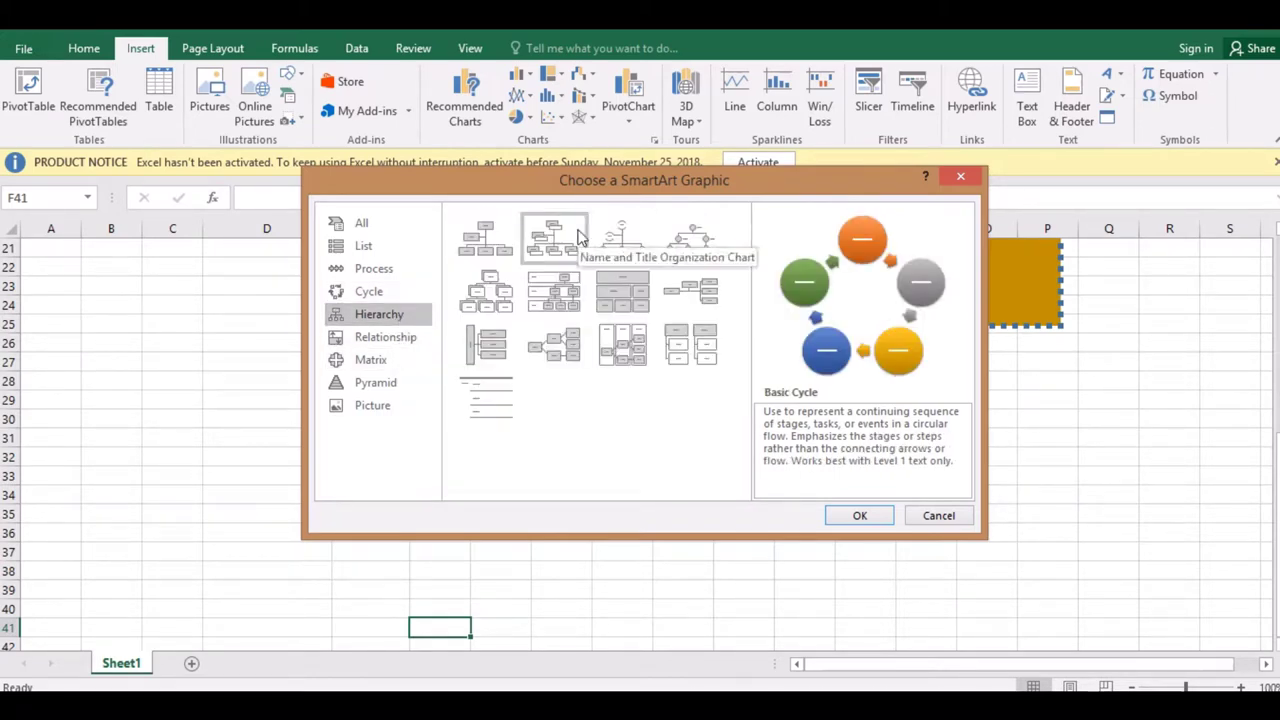
{"action": "left_click", "coordinate": [557, 238]}
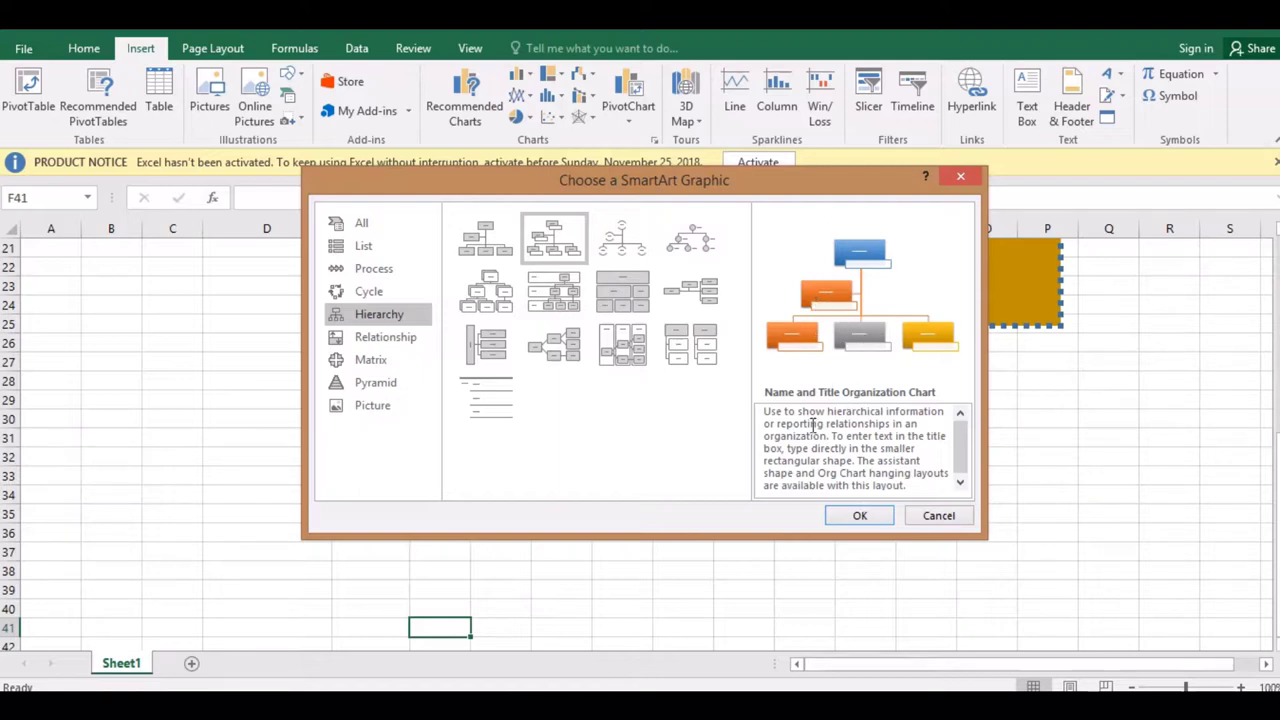
{"action": "left_click", "coordinate": [372, 290]}
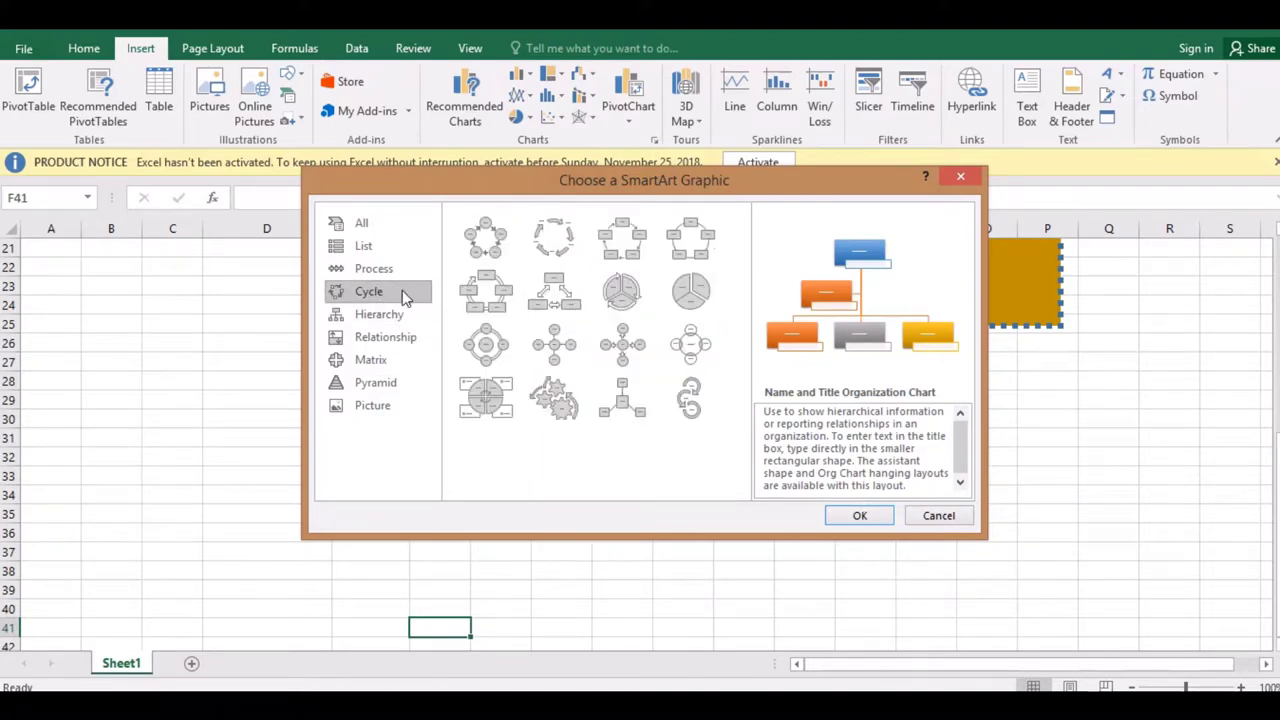
{"action": "left_click", "coordinate": [620, 238]}
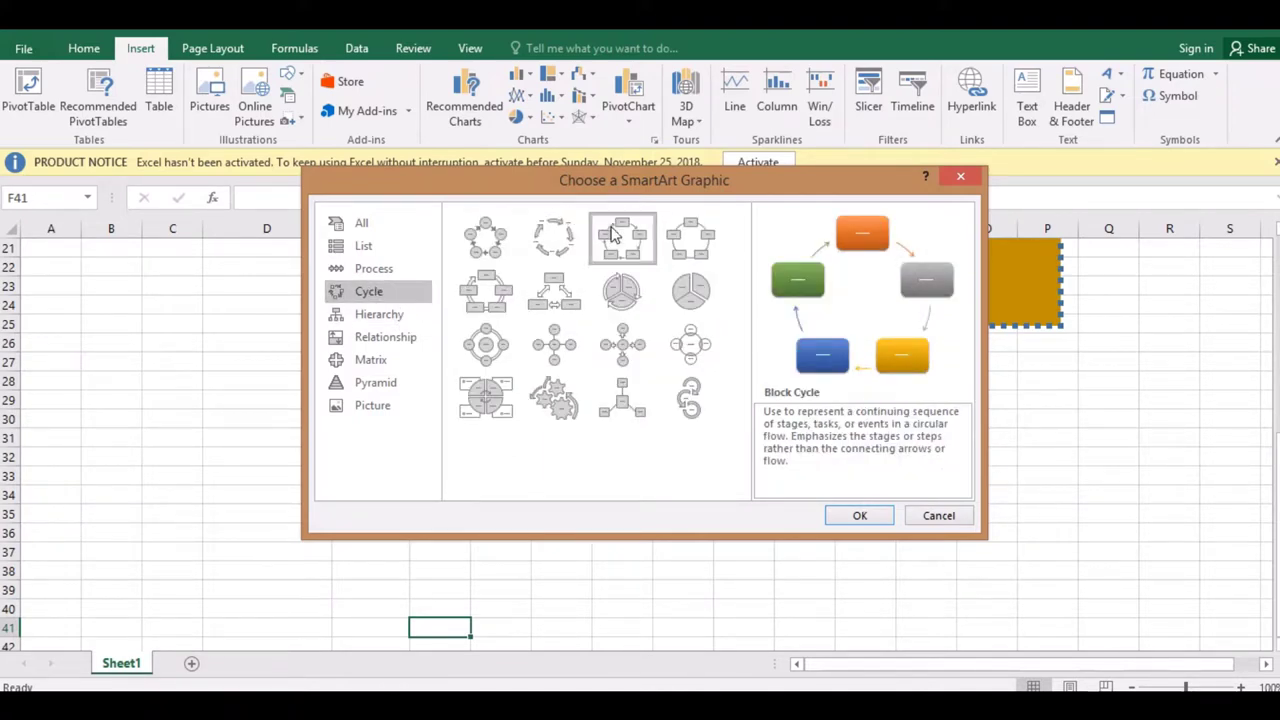
Insert the Block Cycle diagram, close its text pane, and label the top shape grass.
{"action": "left_click", "coordinate": [860, 515]}
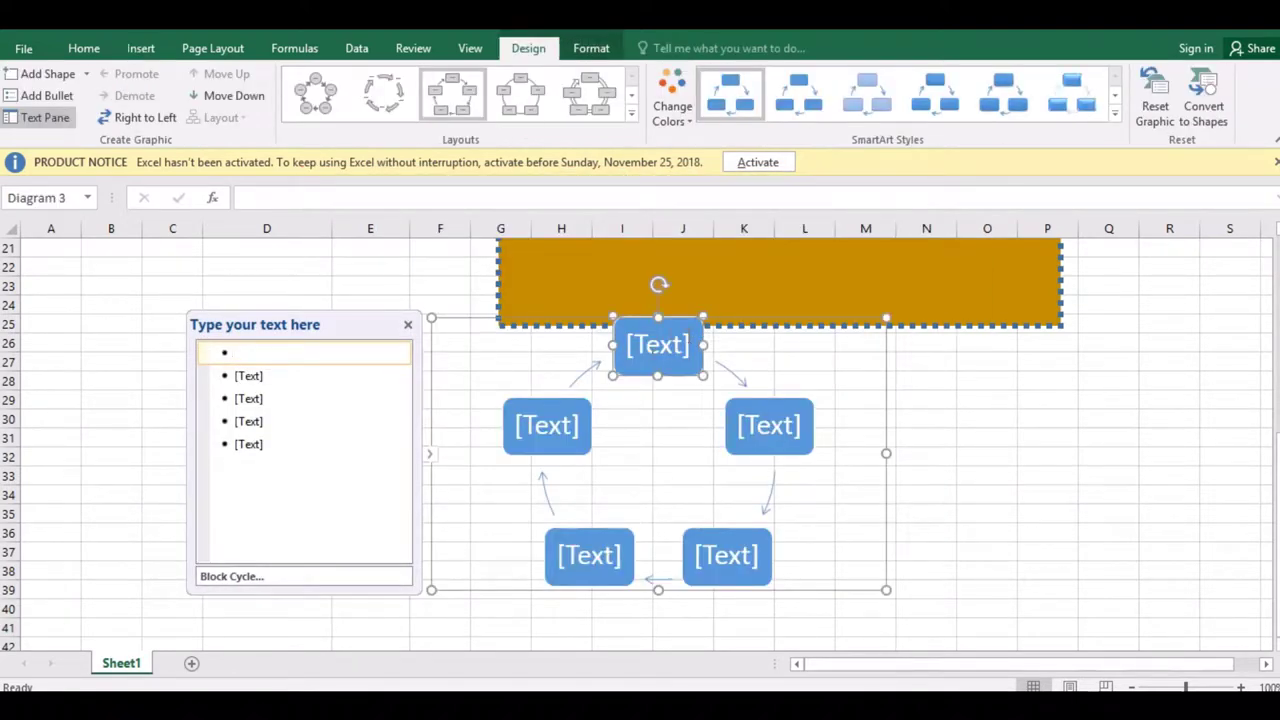
{"action": "left_click", "coordinate": [651, 355]}
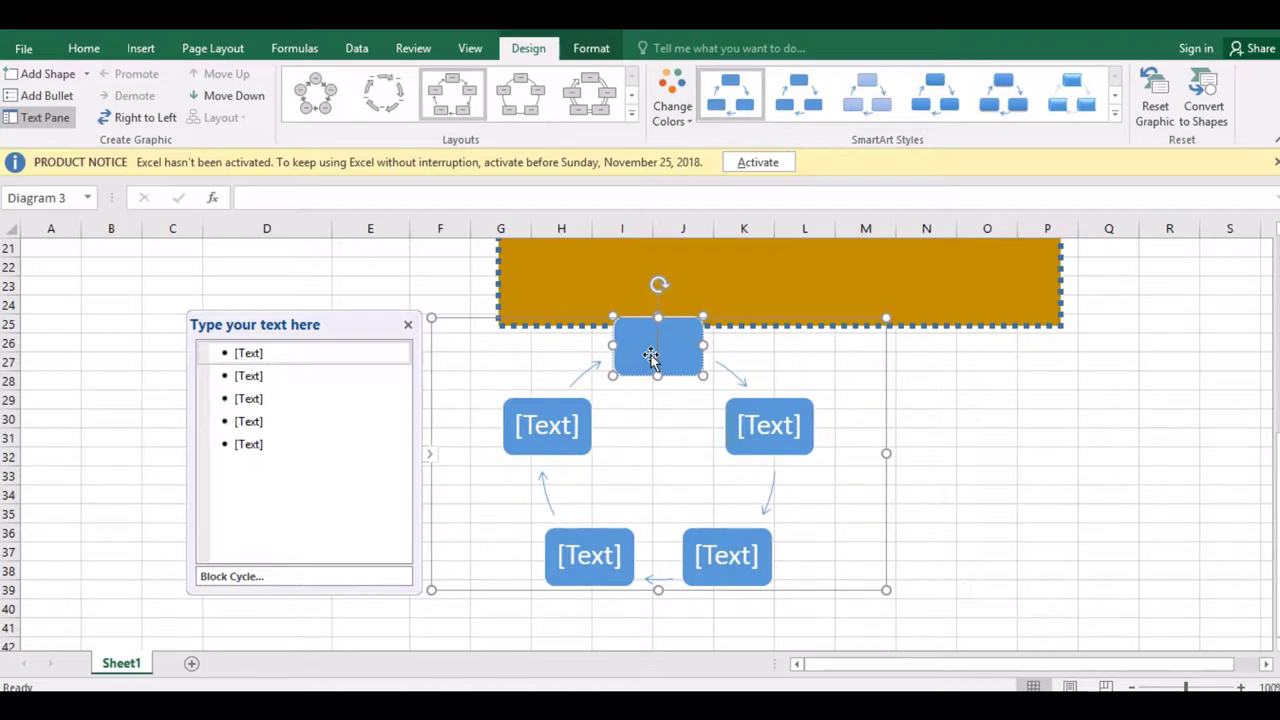
{"action": "left_click", "coordinate": [409, 326]}
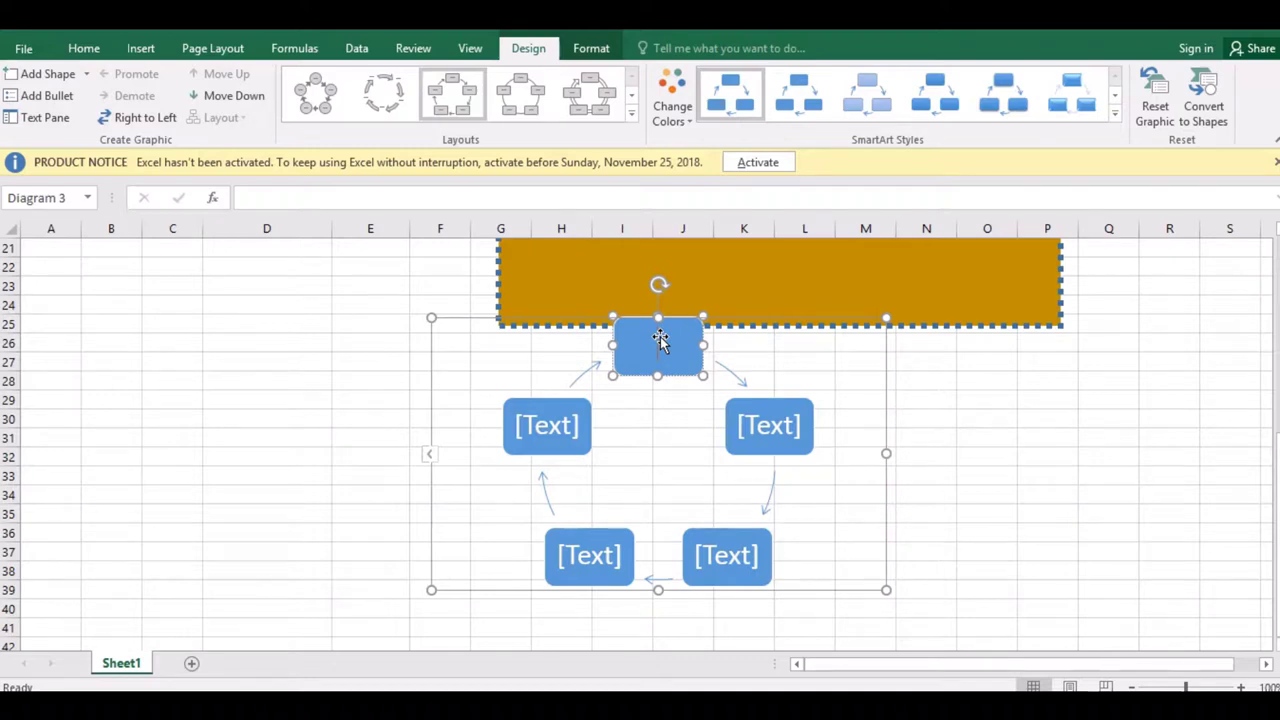
{"action": "type", "text": "human"}
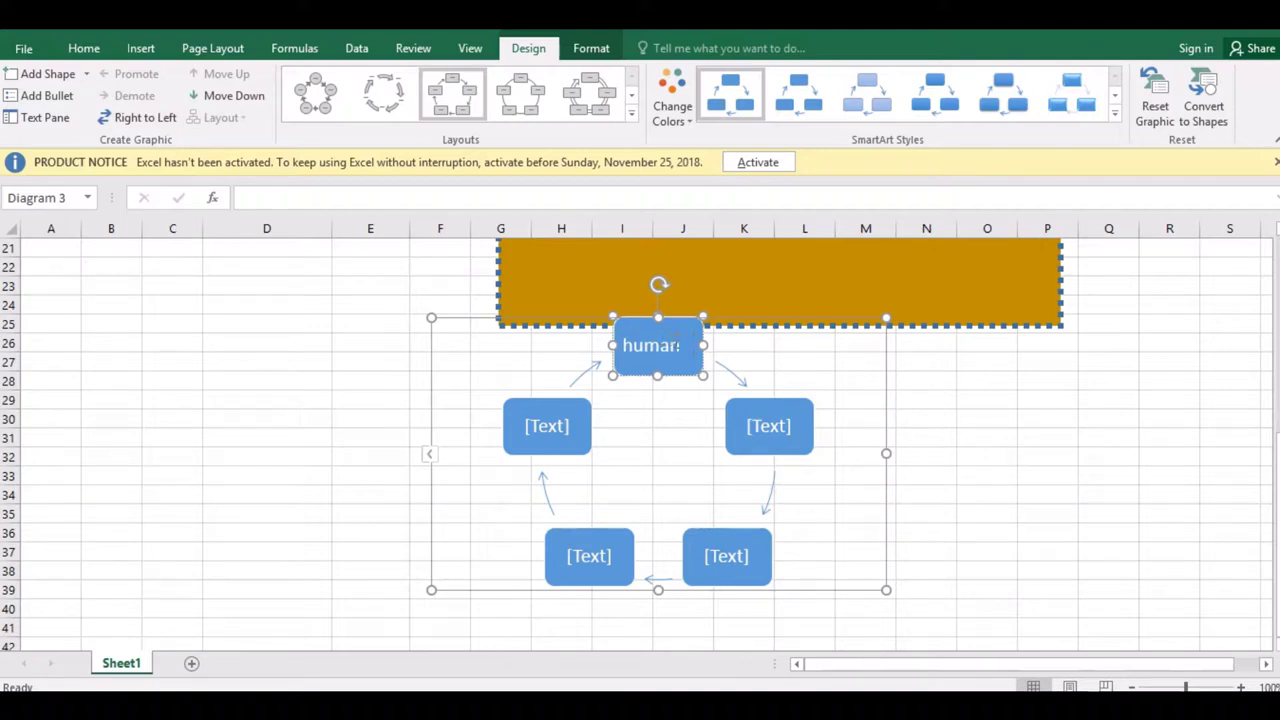
{"action": "key", "text": "shift+Left"}
{"action": "left_click", "coordinate": [679, 345]}
{"action": "key", "text": "BackSpace"}
{"action": "key", "text": "BackSpace"}
{"action": "key", "text": "BackSpace"}
{"action": "key", "text": "BackSpace"}
{"action": "type", "text": "grass"}
Label the remaining four shapes dear, Lion, Land and Rain.
{"action": "left_click", "coordinate": [549, 426]}
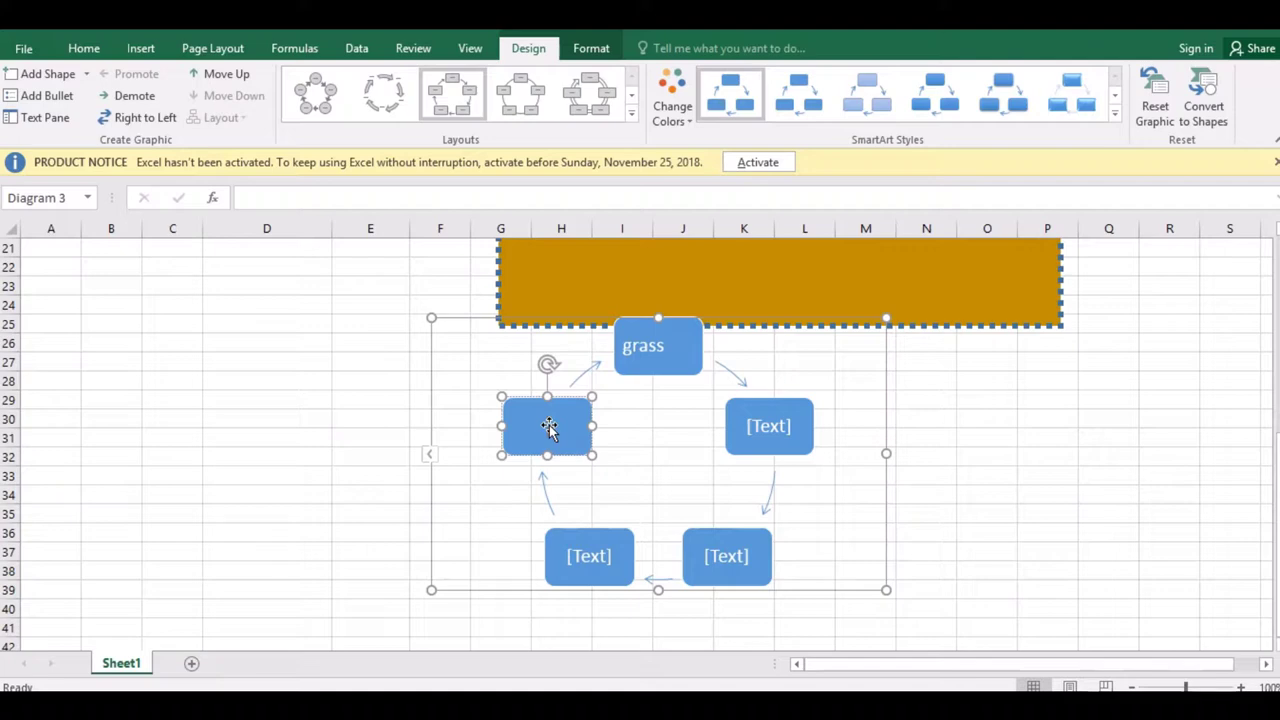
{"action": "type", "text": "dear"}
{"action": "left_click", "coordinate": [588, 556]}
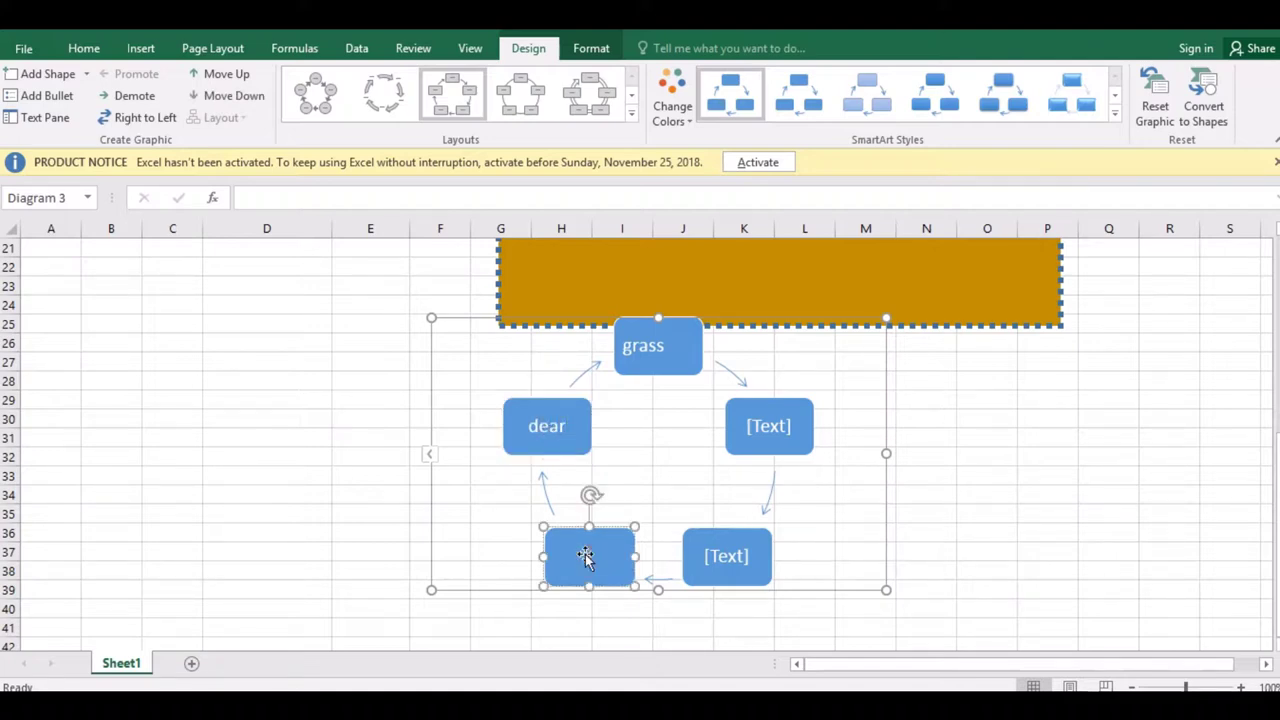
{"action": "type", "text": "Lion"}
{"action": "left_click", "coordinate": [731, 553]}
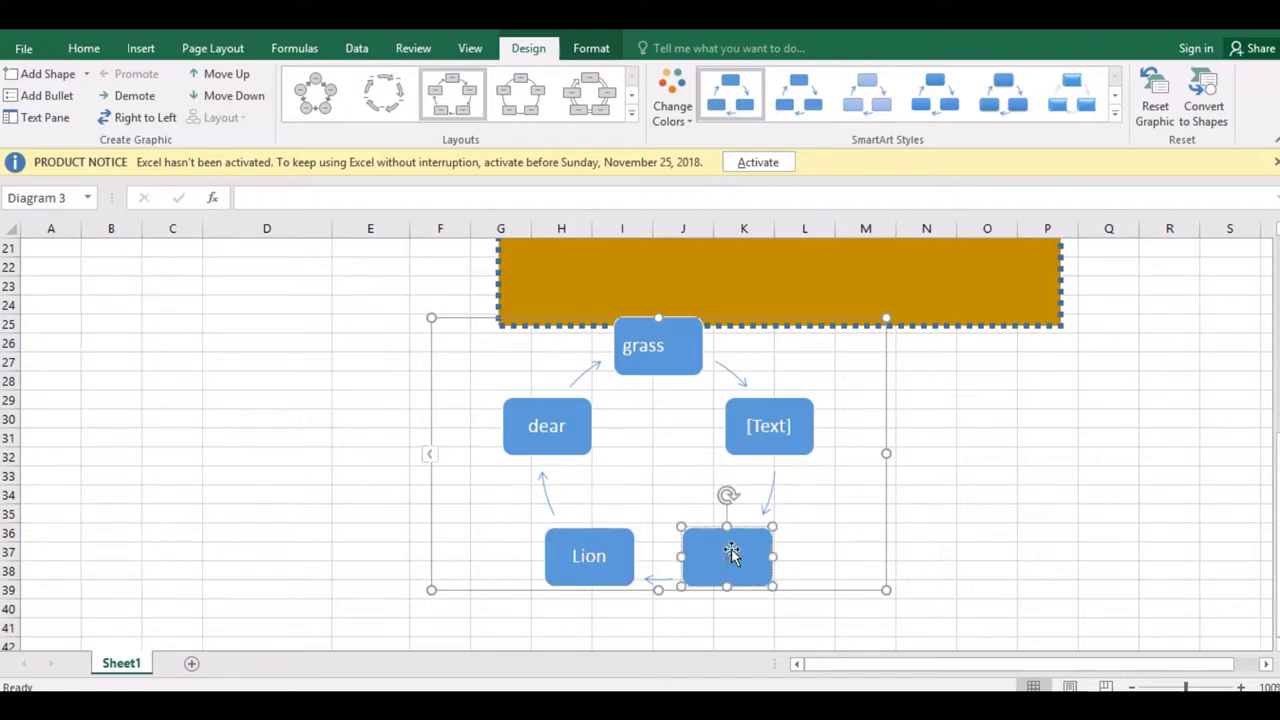
{"action": "type", "text": "Land"}
{"action": "left_click", "coordinate": [766, 426]}
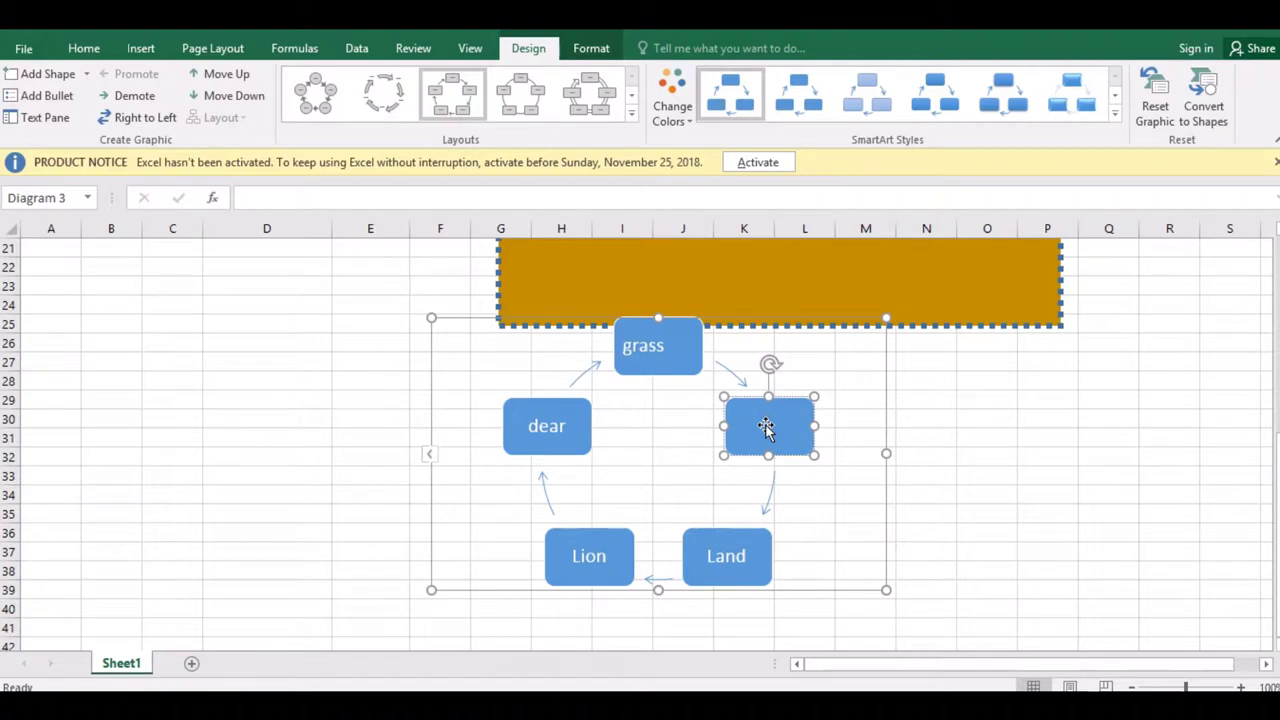
{"action": "type", "text": "R"}
{"action": "type", "text": "ain"}
Add a new shape after grass and demote it into the grass block.
{"action": "left_click", "coordinate": [644, 346]}
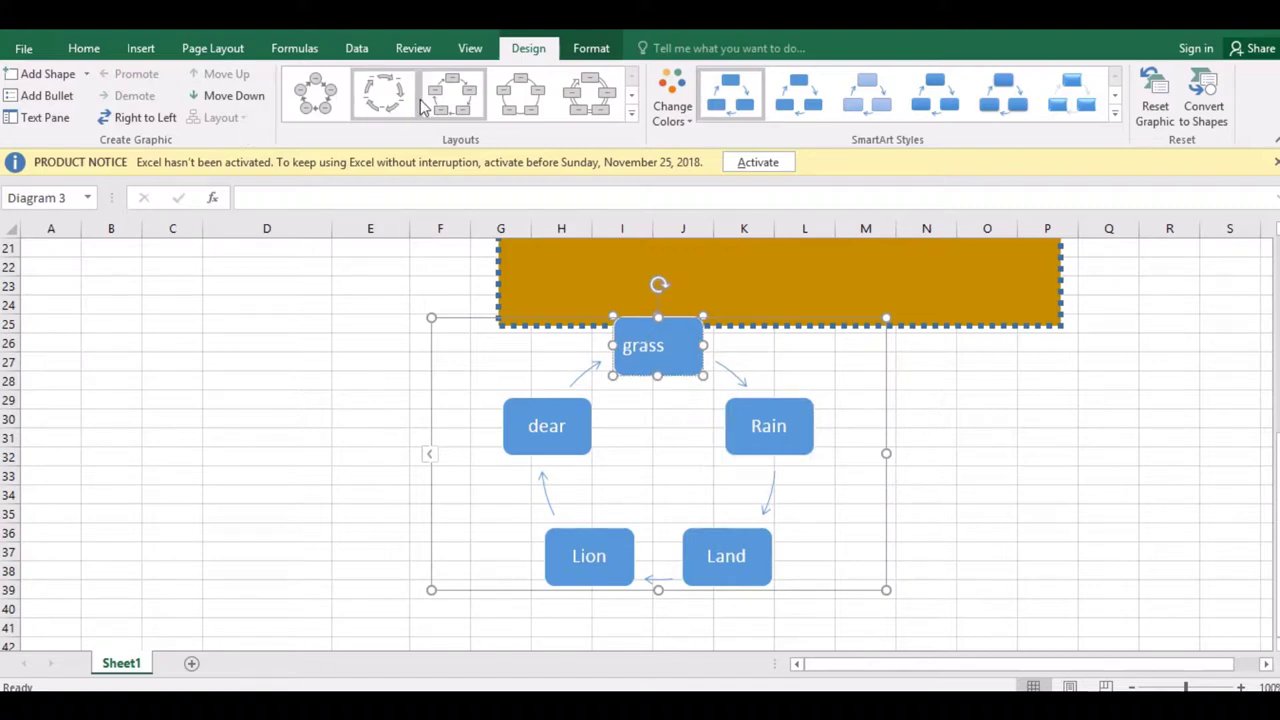
{"action": "left_click", "coordinate": [47, 76]}
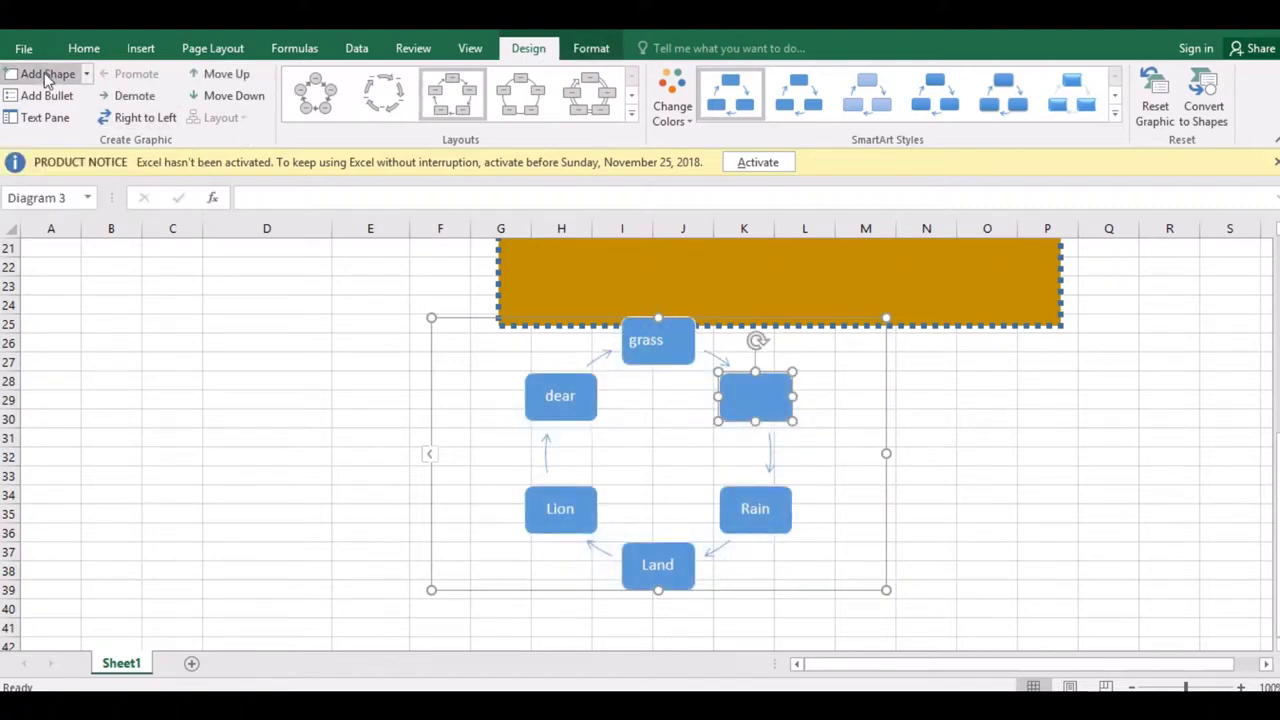
{"action": "left_click", "coordinate": [135, 96]}
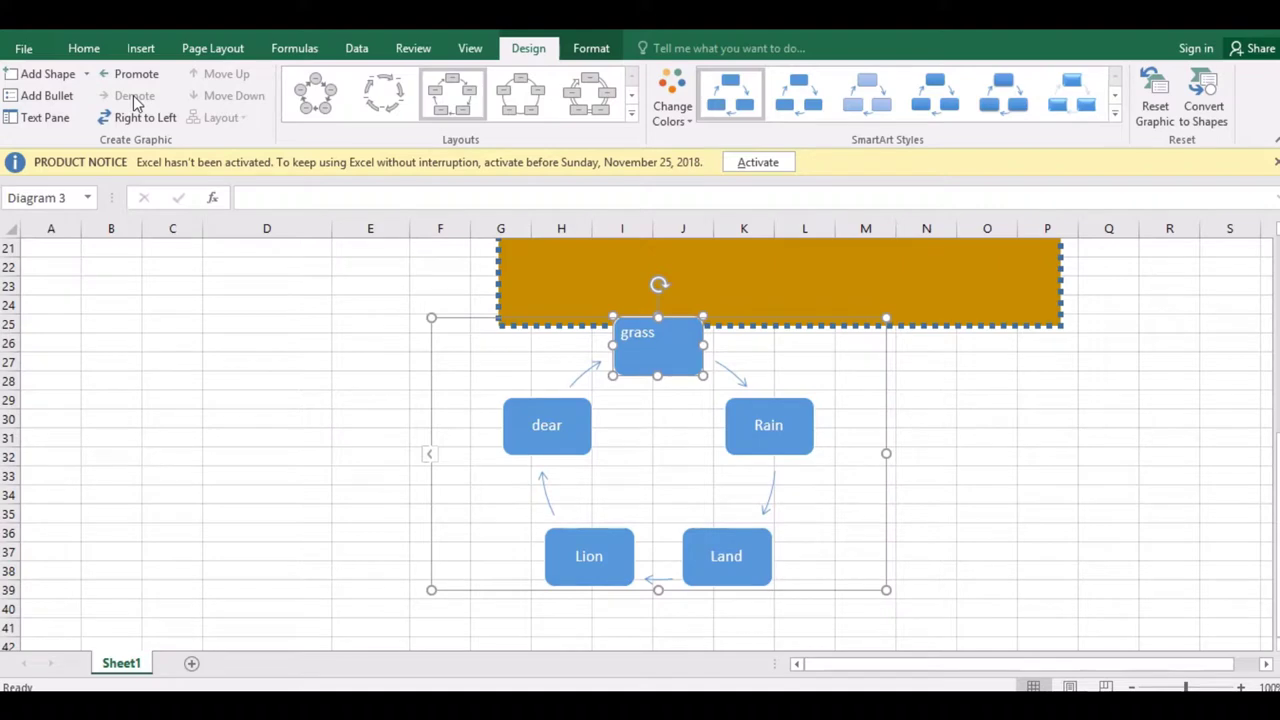
{"action": "left_click", "coordinate": [250, 262]}
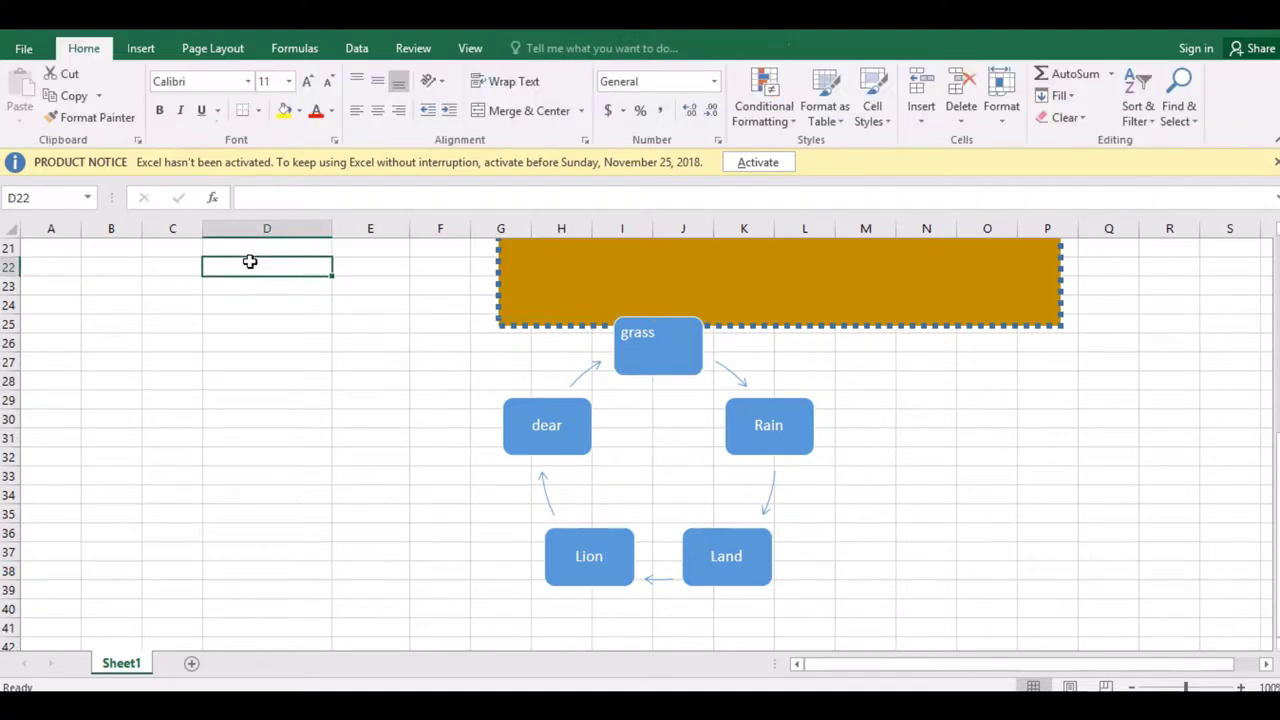
Insert a screenshot of the Paint window and move down the sheet past it.
{"action": "left_click", "coordinate": [141, 50]}
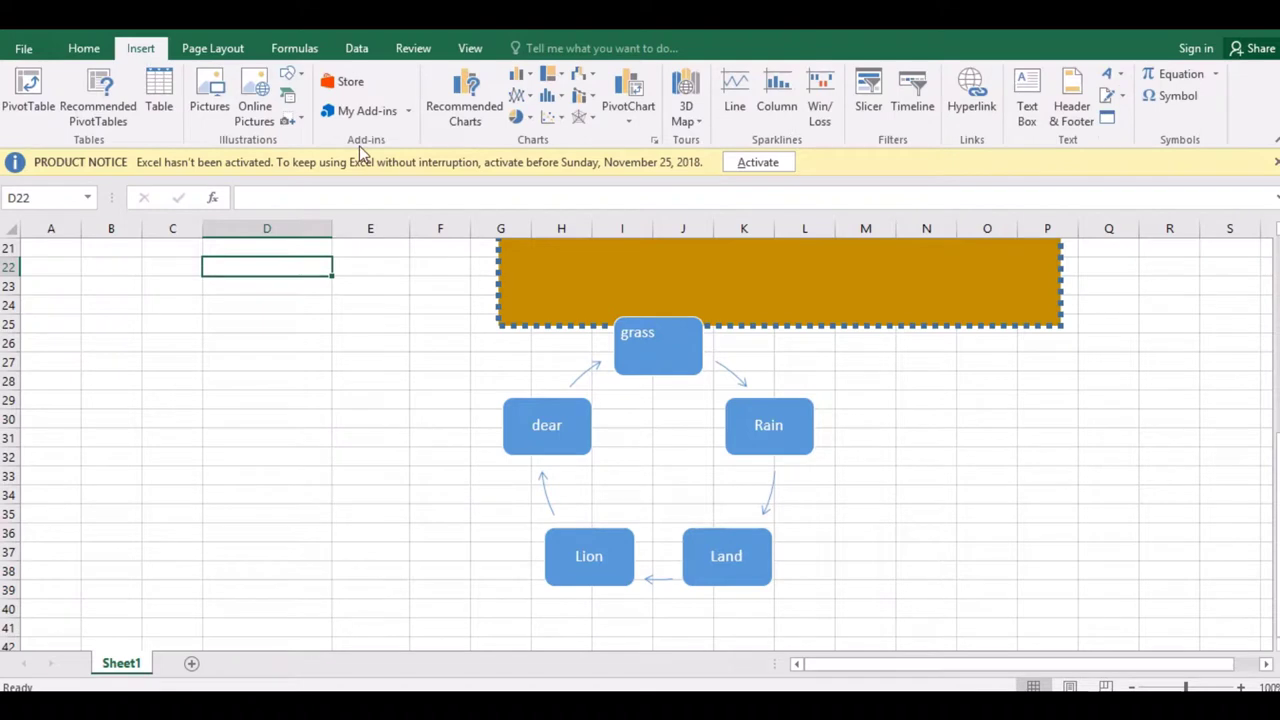
{"action": "left_click", "coordinate": [304, 118]}
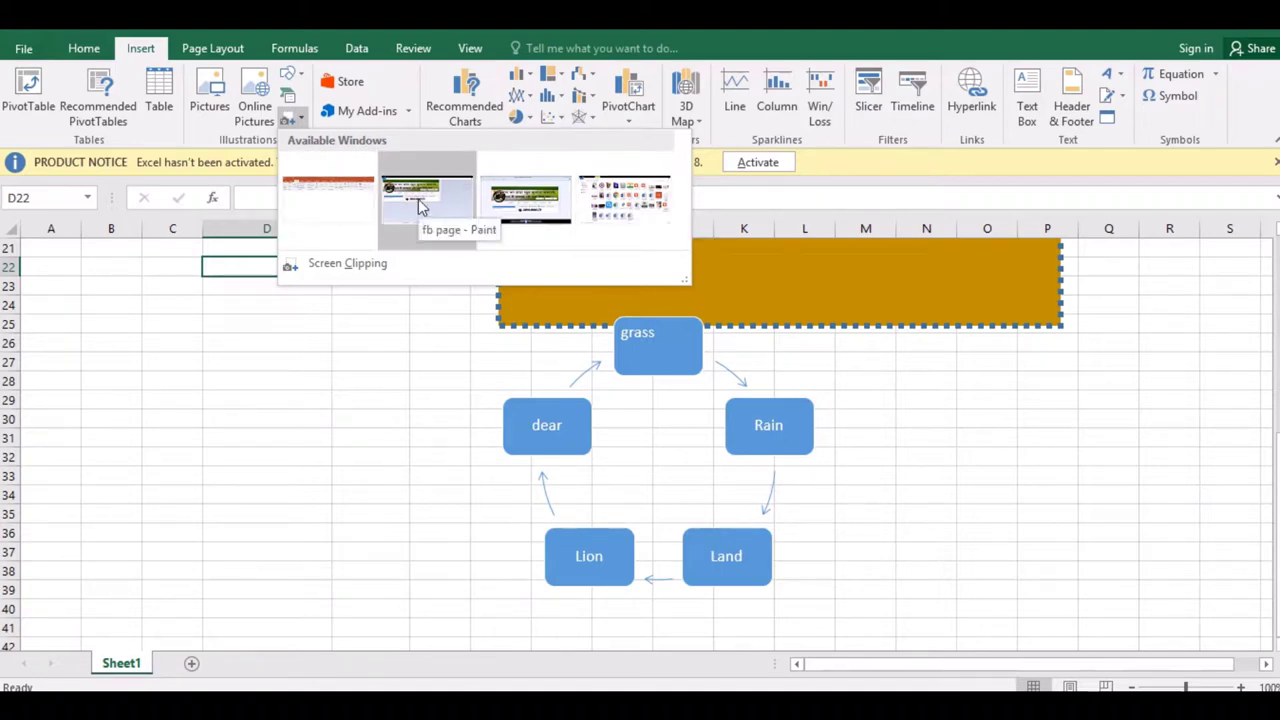
{"action": "left_click", "coordinate": [420, 205]}
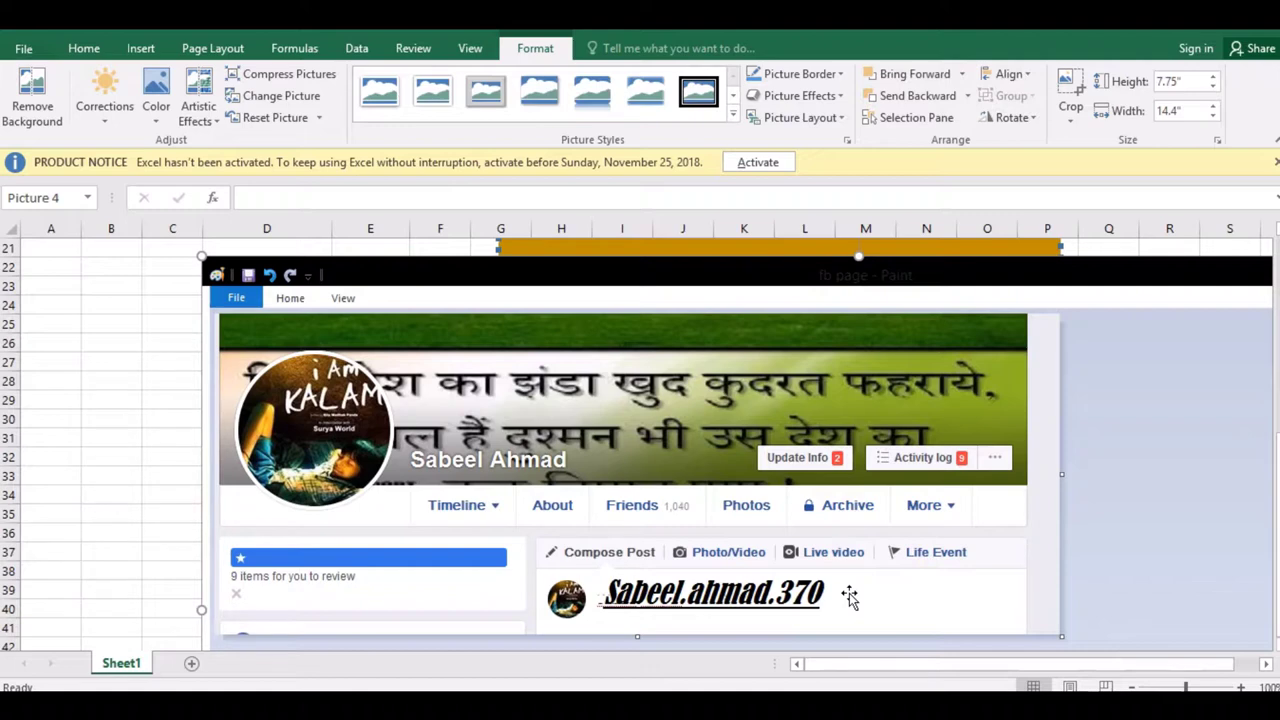
{"action": "left_click", "coordinate": [107, 370]}
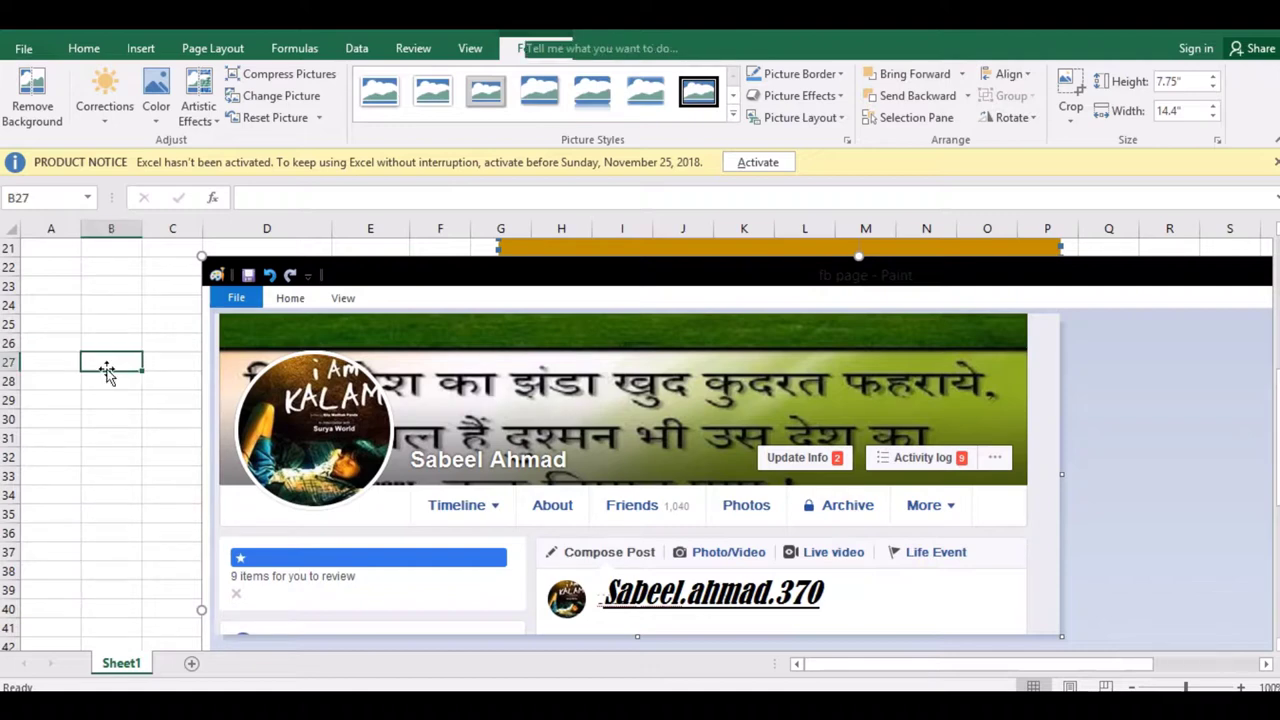
{"action": "key", "text": "Down"}
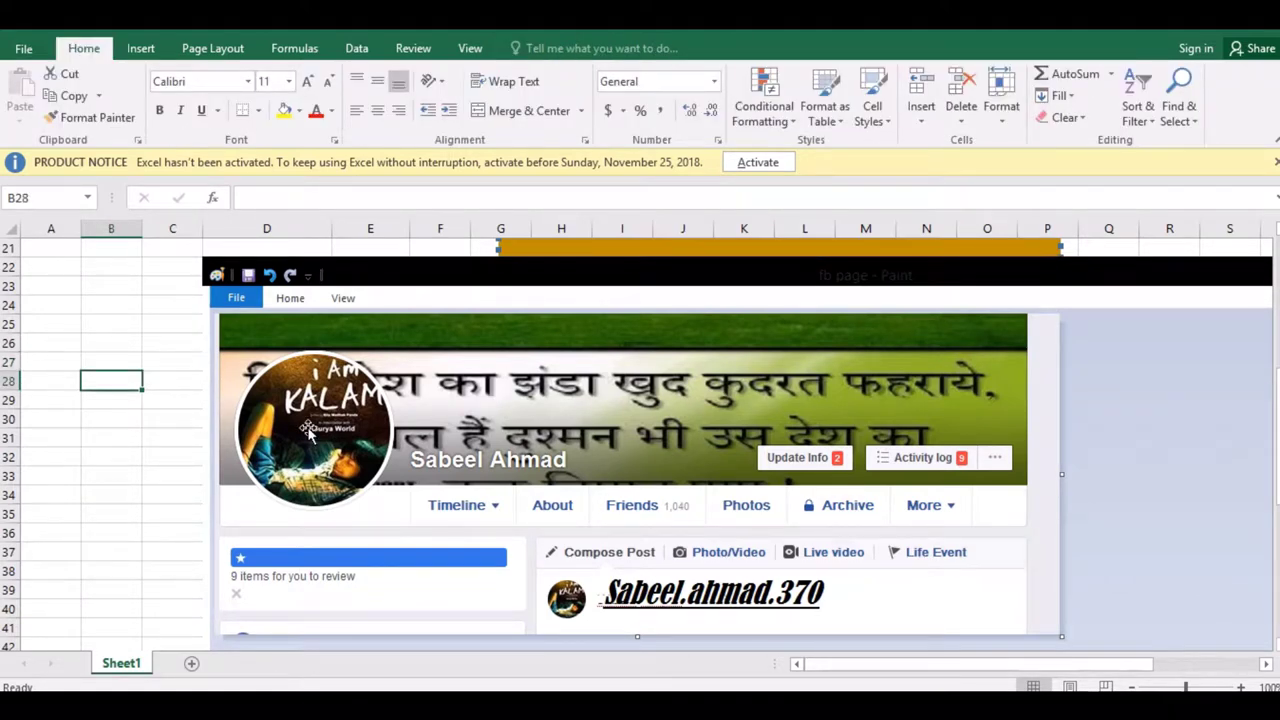
{"action": "key", "text": "Down"}
{"action": "key", "text": "Down"}
{"action": "key", "text": "Down"}
{"action": "key", "text": "Down"}
{"action": "key", "text": "Down"}
{"action": "key", "text": "Down"}
{"action": "key", "text": "Down"}
{"action": "key", "text": "Down"}
{"action": "key", "text": "Down"}
{"action": "key", "text": "Down"}
{"action": "key", "text": "Down"}
{"action": "key", "text": "Down"}
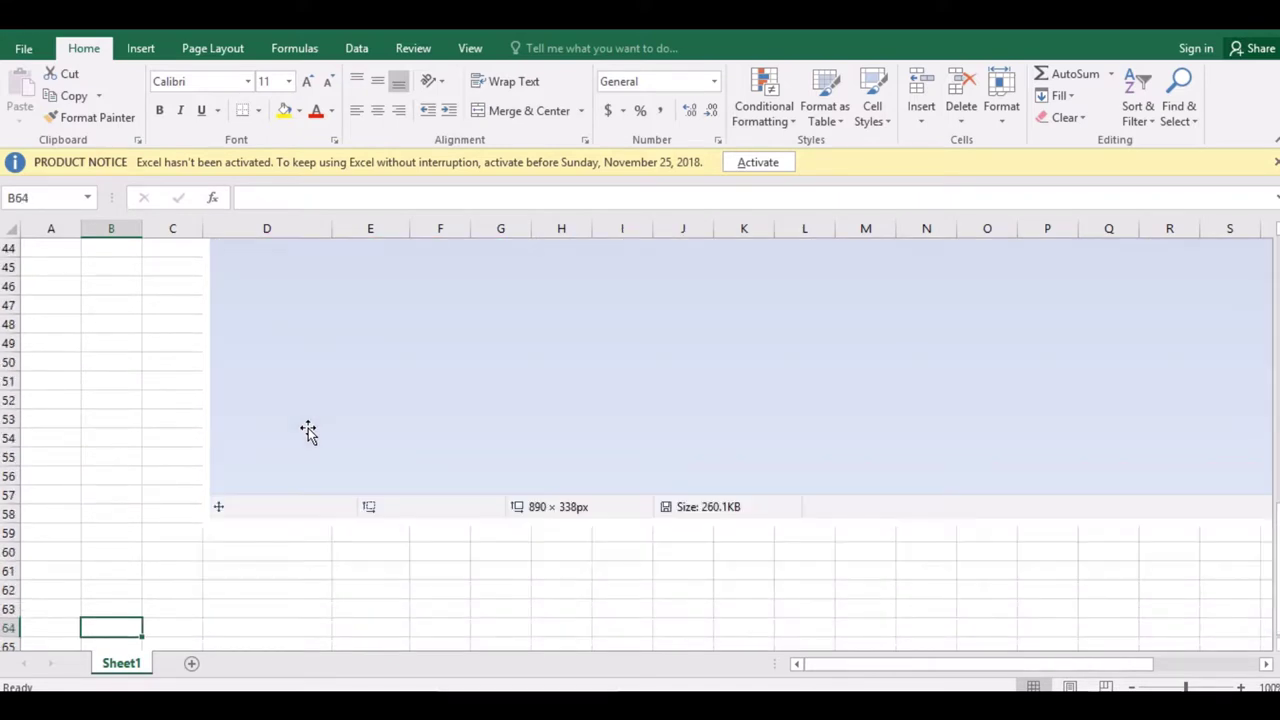
{"action": "key", "text": "Down"}
{"action": "key", "text": "Down"}
{"action": "key", "text": "Down"}
{"action": "scroll", "coordinate": [307, 427], "scroll_direction": "down", "scroll_amount": 2}
Insert a screen clipping of PowerPoint's Media group below the previous picture.
{"action": "left_click", "coordinate": [307, 386]}
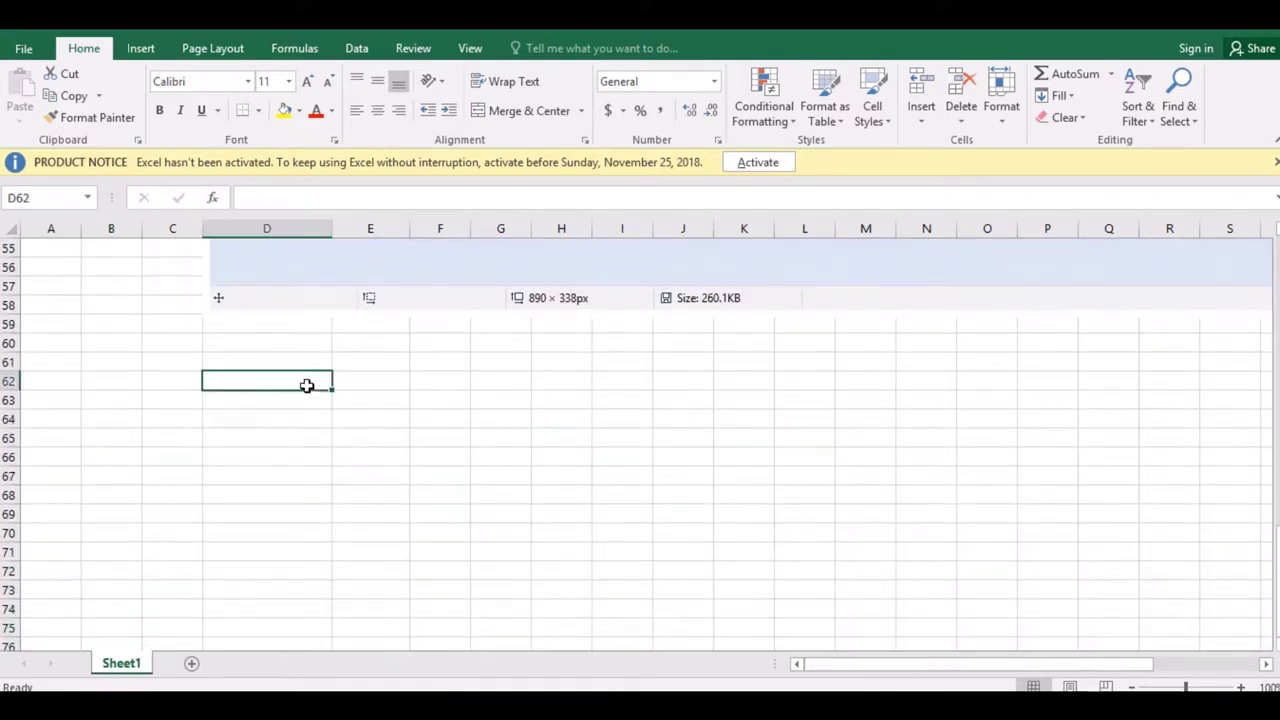
{"action": "left_click", "coordinate": [157, 49]}
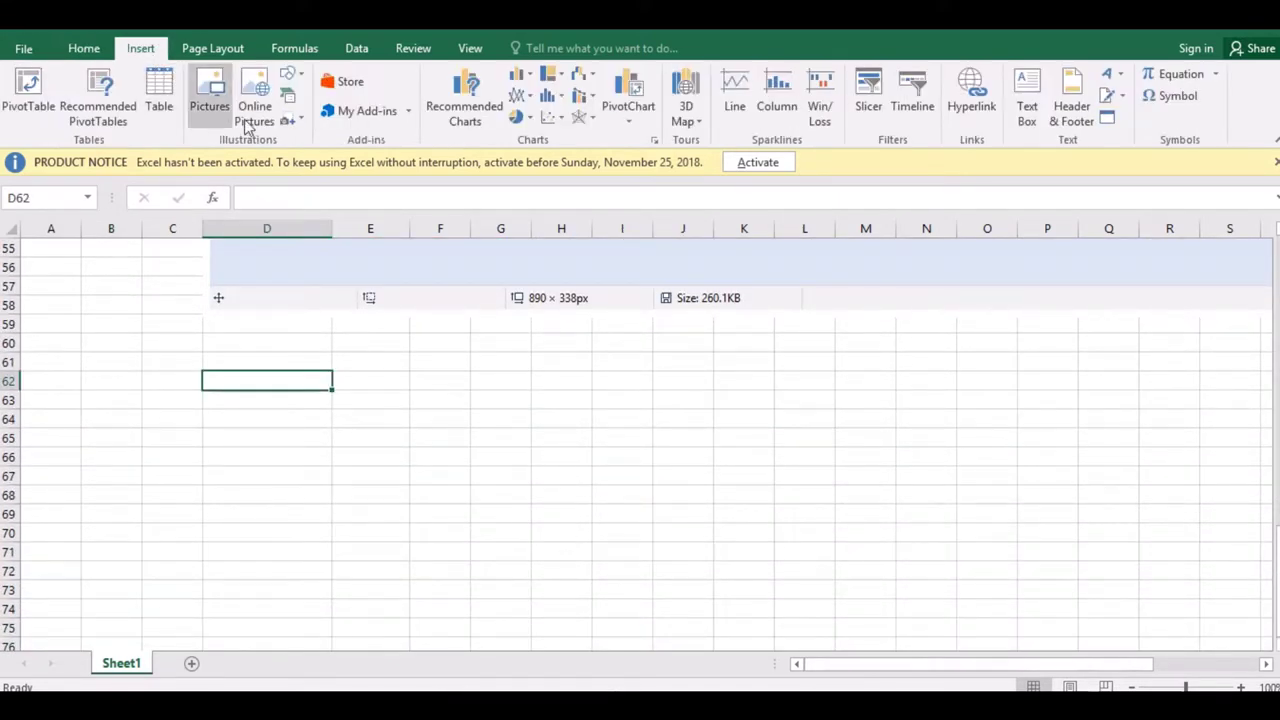
{"action": "left_click", "coordinate": [289, 119]}
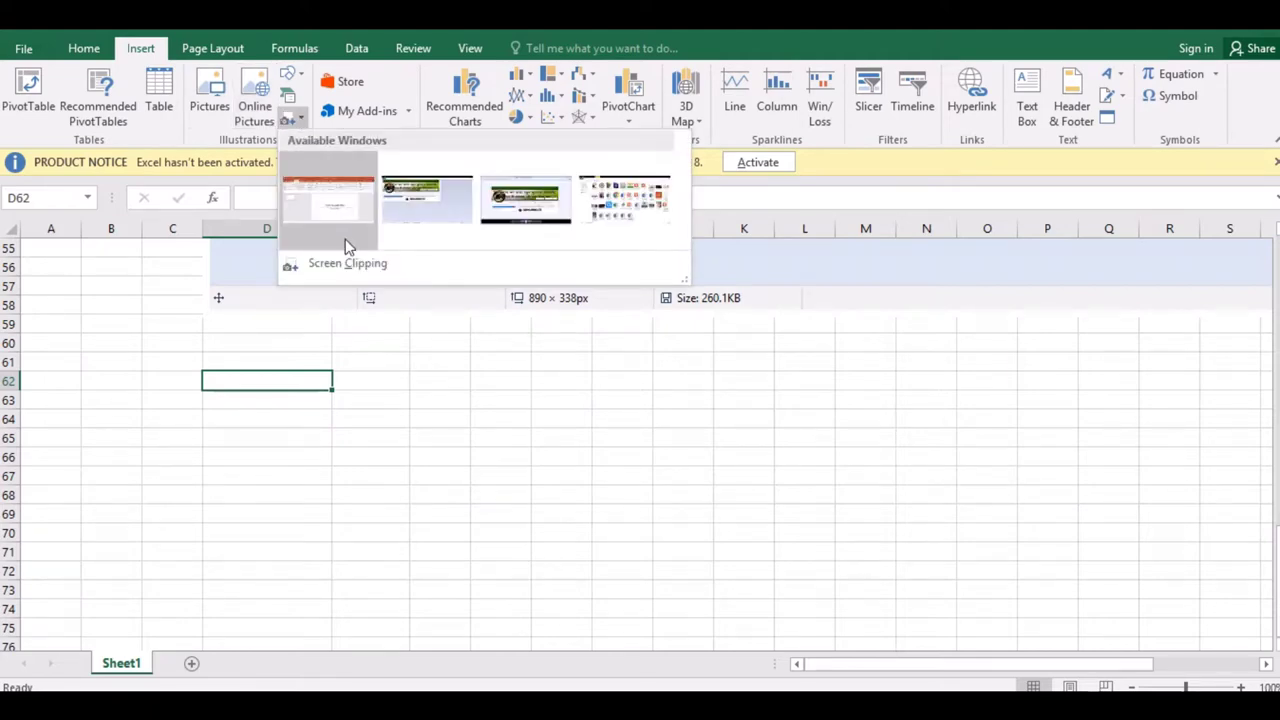
{"action": "left_click", "coordinate": [330, 265]}
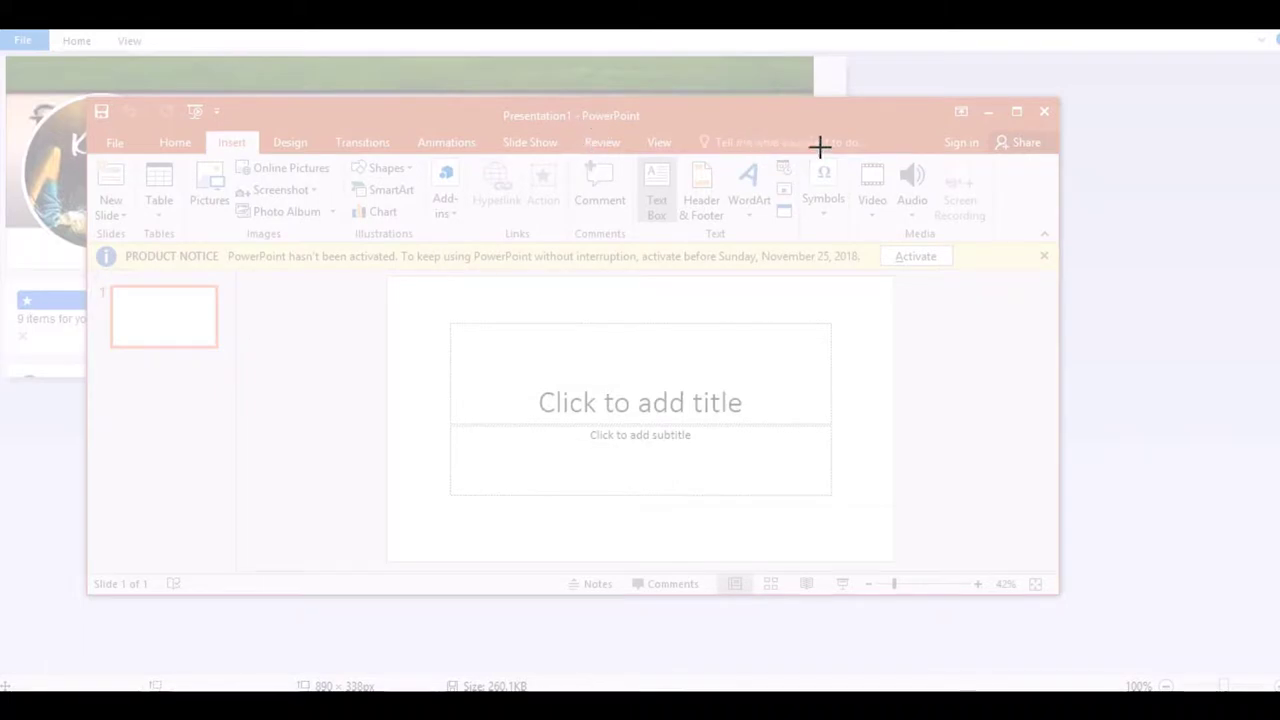
{"action": "left_click_drag", "start_coordinate": [849, 153], "coordinate": [1003, 248]}
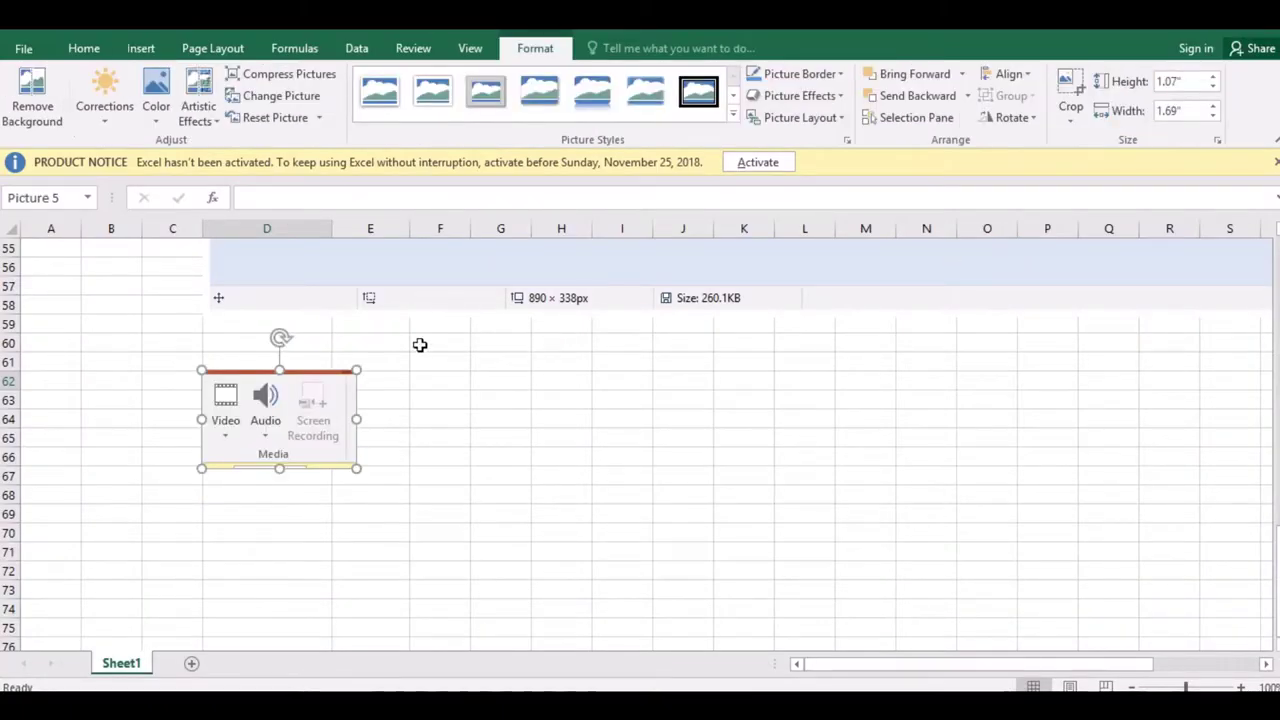
Move the clipped picture to columns N–P and give it a thick black frame.
{"action": "left_click_drag", "start_coordinate": [310, 386], "coordinate": [1007, 333]}
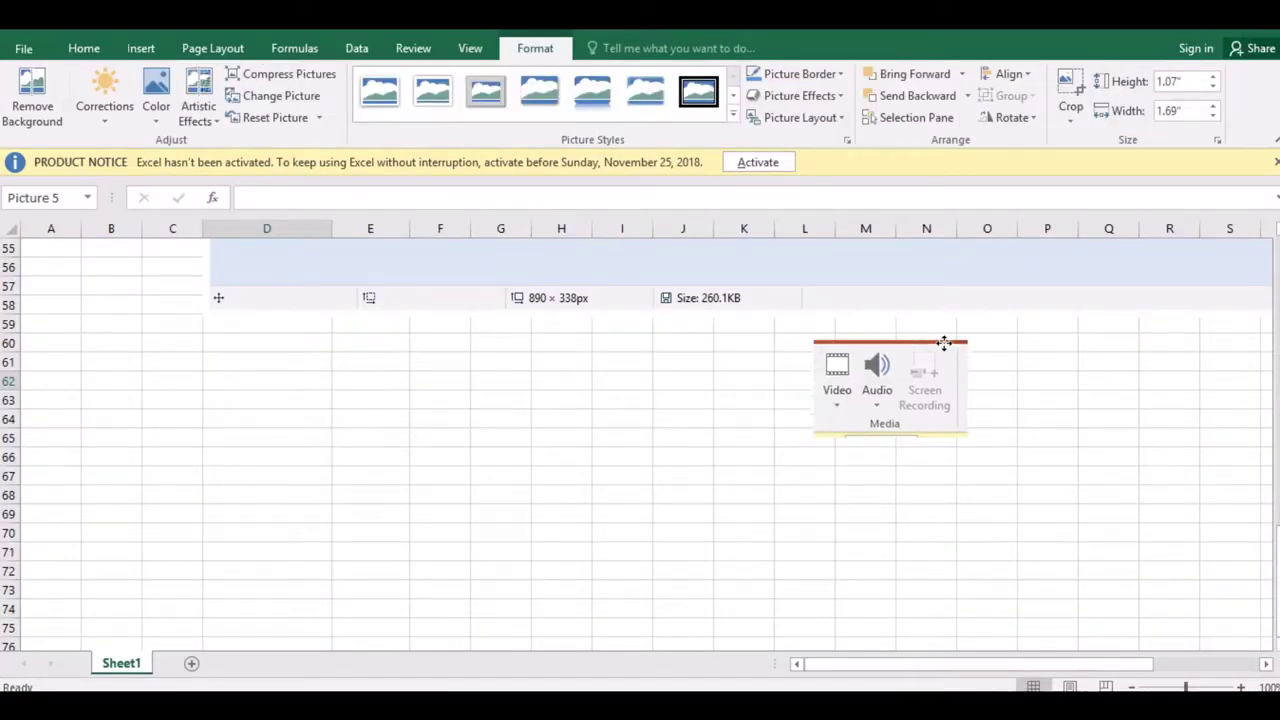
{"action": "left_click", "coordinate": [698, 91]}
{"action": "left_click", "coordinate": [531, 424]}
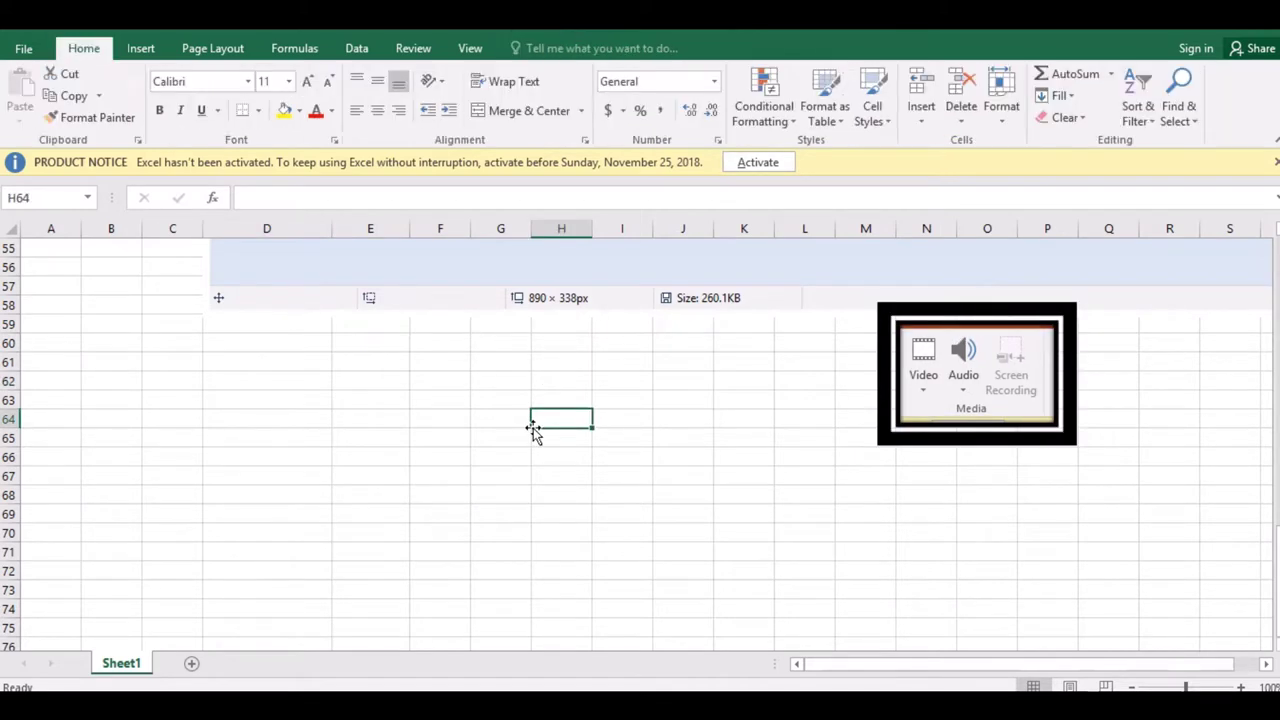
{"action": "left_click", "coordinate": [140, 48]}
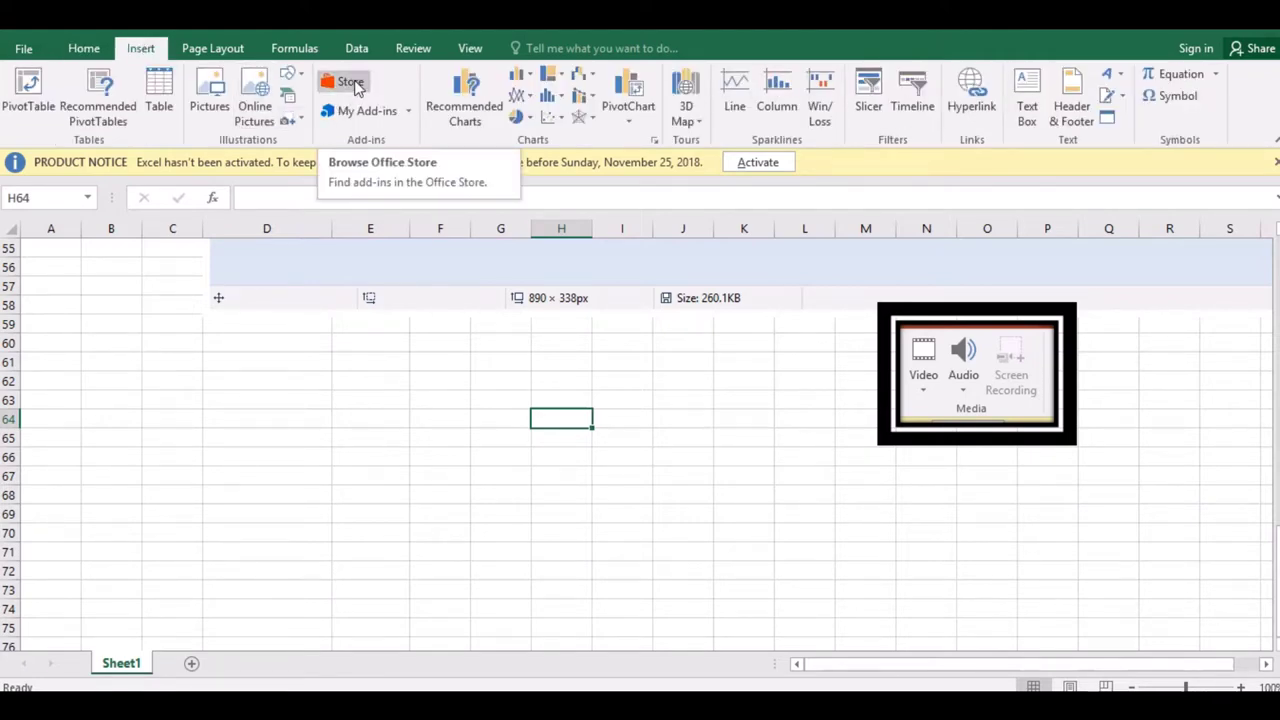
{"action": "left_click", "coordinate": [352, 84]}
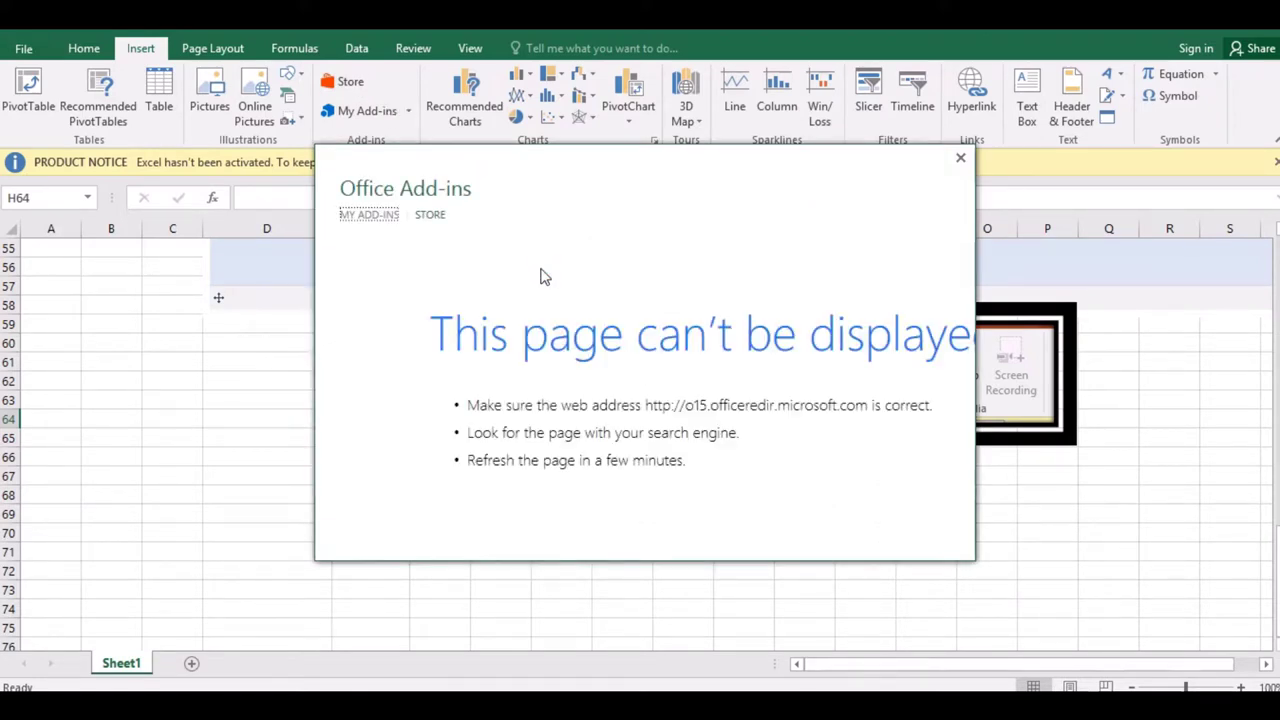
{"action": "left_click", "coordinate": [962, 160]}
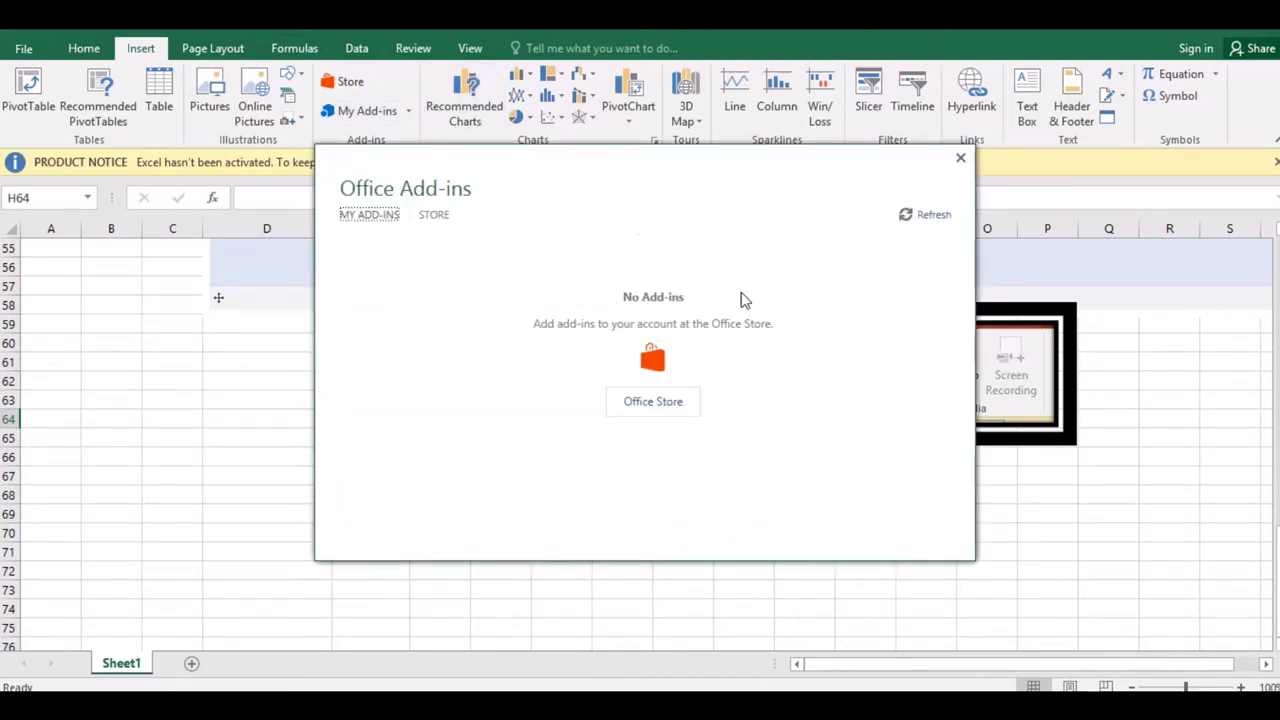
{"action": "left_click", "coordinate": [958, 162]}
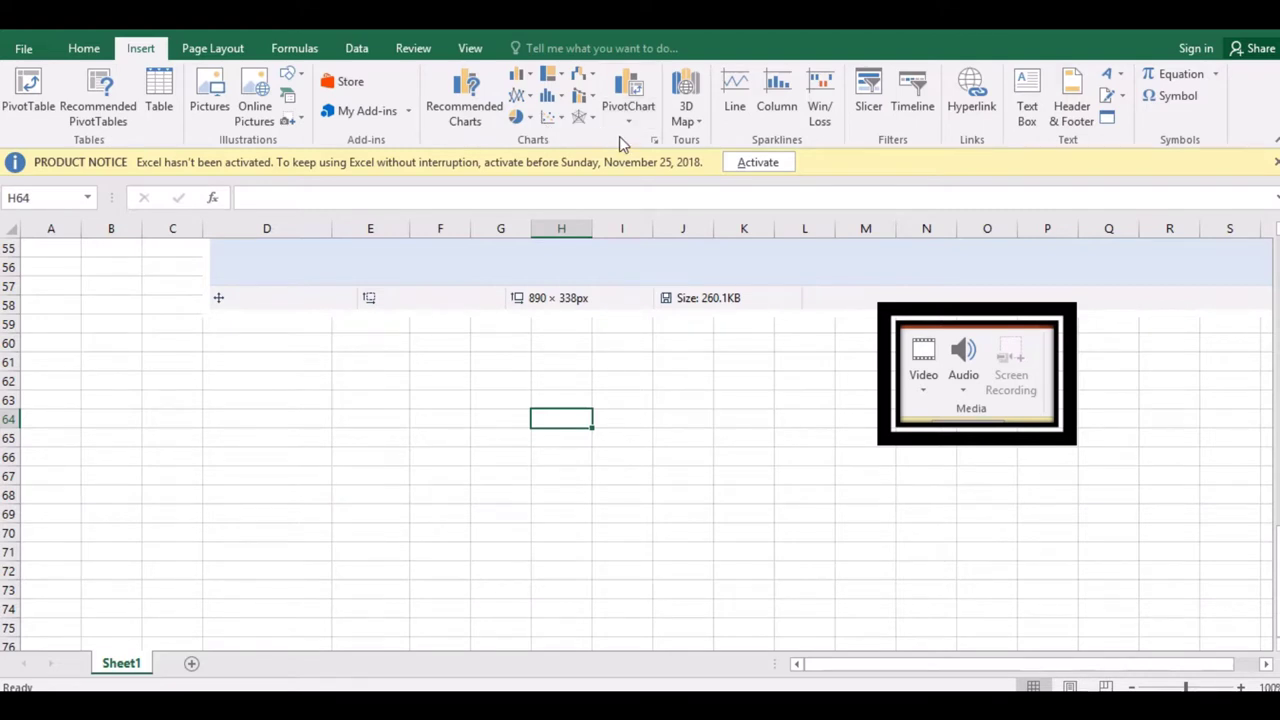
Scroll up to review the sheet's content, then move down to the empty rows near 71.
{"action": "left_click", "coordinate": [431, 421]}
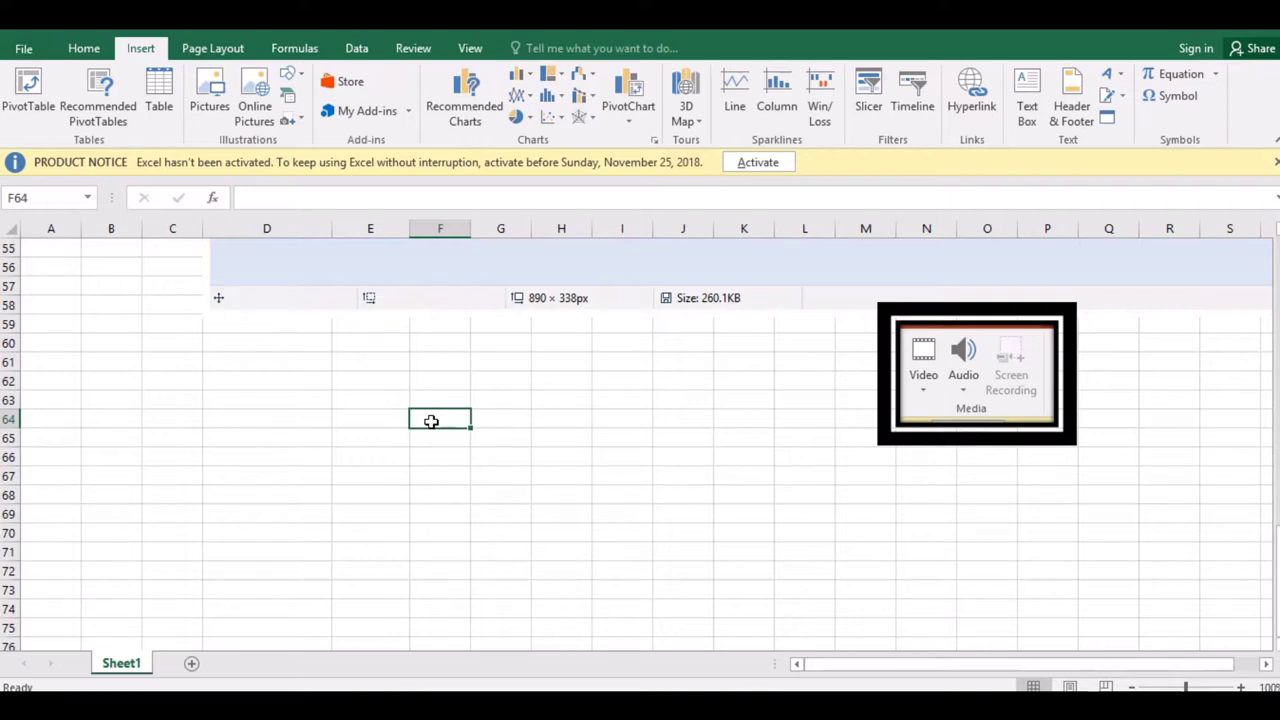
{"action": "left_click", "coordinate": [499, 421]}
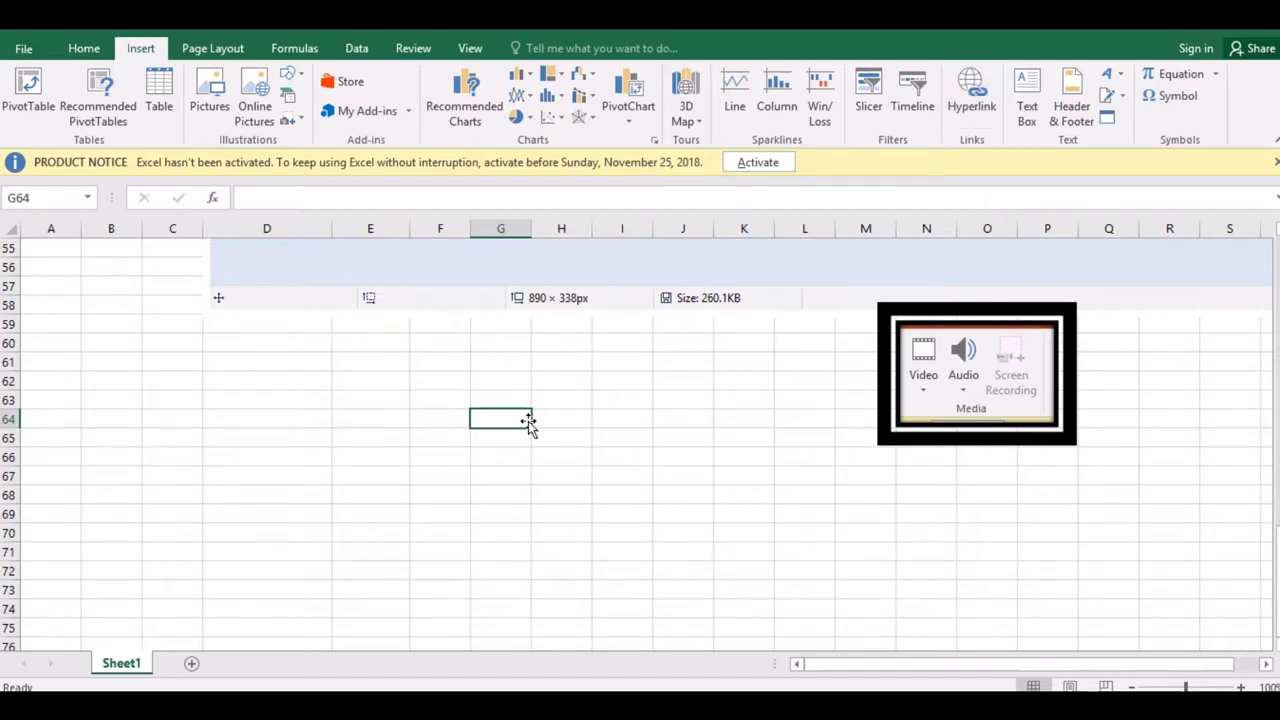
{"action": "scroll", "coordinate": [529, 423], "scroll_direction": "up", "scroll_amount": 1}
{"action": "scroll", "coordinate": [529, 423], "scroll_direction": "up", "scroll_amount": 5}
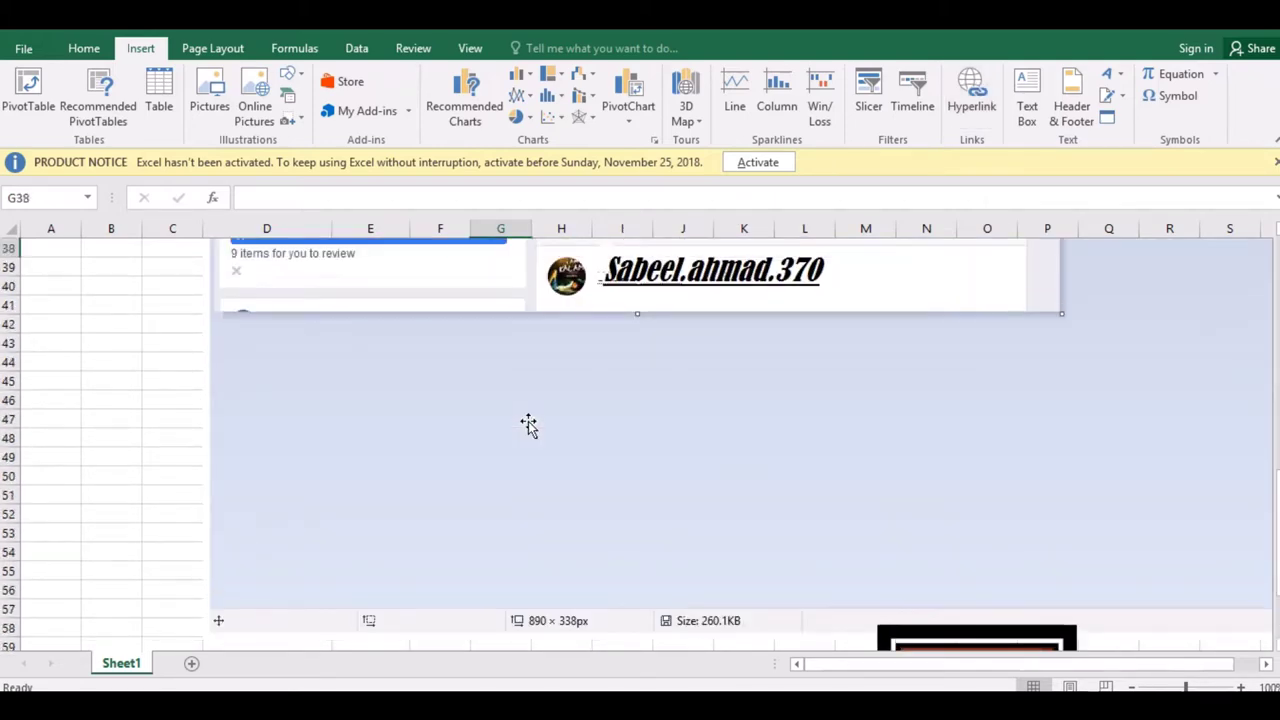
{"action": "scroll", "coordinate": [529, 423], "scroll_direction": "up", "scroll_amount": 5}
{"action": "scroll", "coordinate": [528, 423], "scroll_direction": "up", "scroll_amount": 2}
{"action": "scroll", "coordinate": [528, 423], "scroll_direction": "up", "scroll_amount": 6}
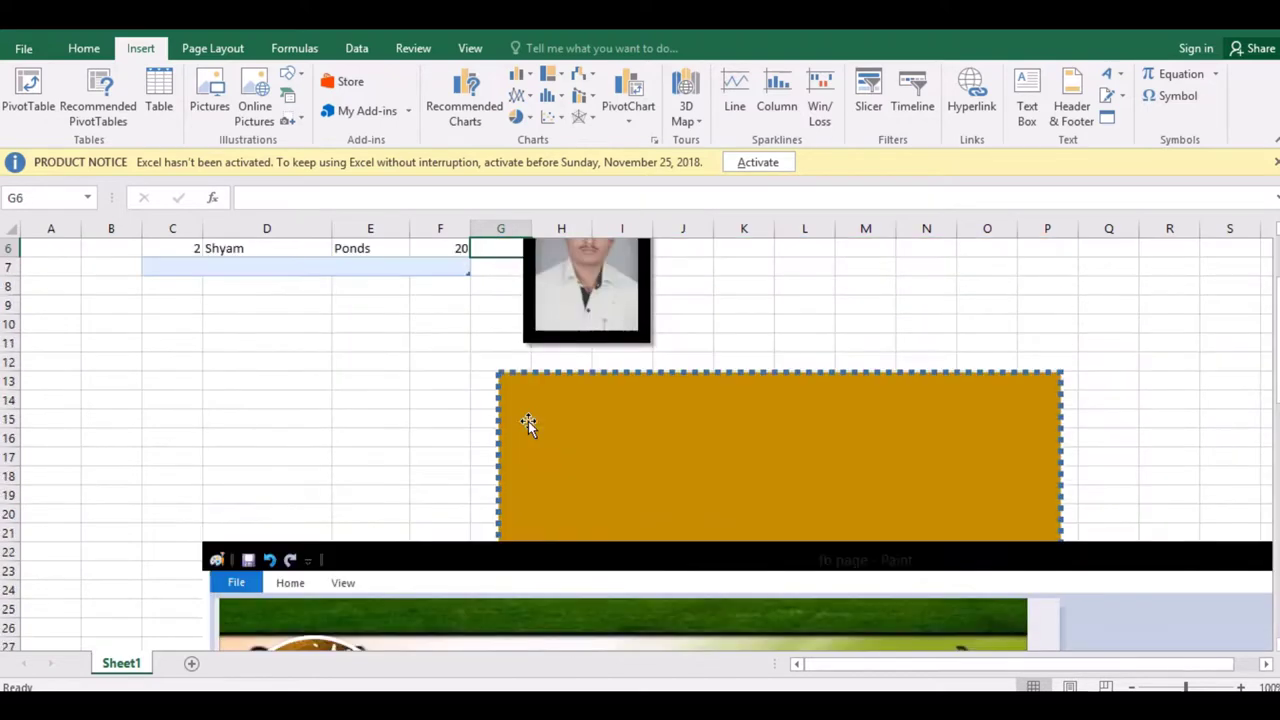
{"action": "left_click", "coordinate": [524, 431]}
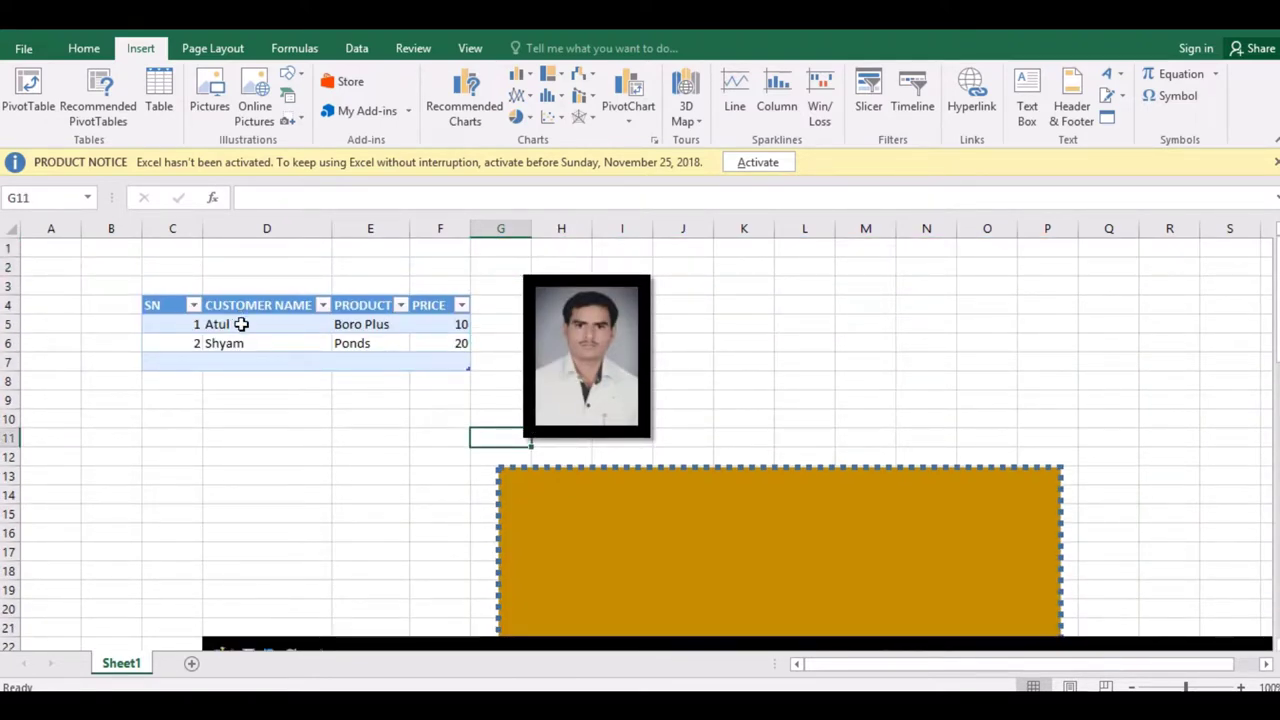
{"action": "key", "text": "Down"}
{"action": "key", "text": "Down"}
{"action": "key", "text": "Down"}
{"action": "key", "text": "Down"}
{"action": "key", "text": "Down"}
{"action": "key", "text": "Down"}
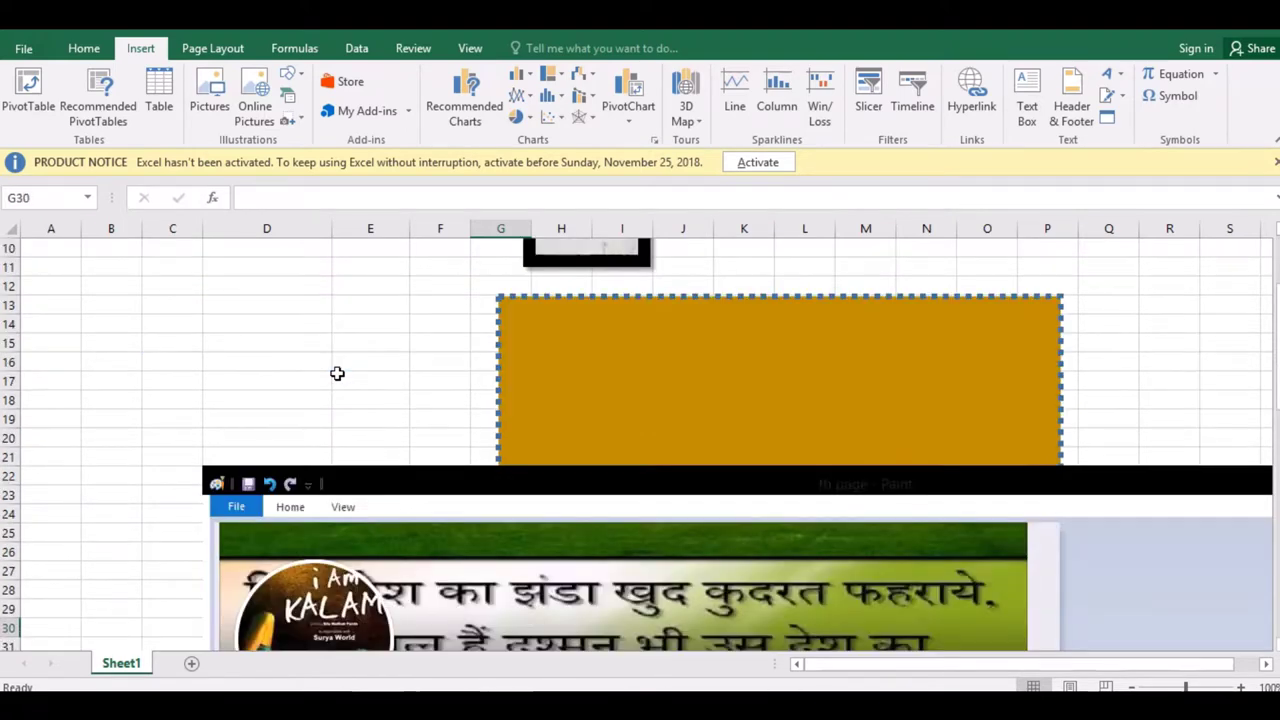
{"action": "key", "text": "Down"}
{"action": "key", "text": "Down"}
{"action": "key", "text": "Down"}
{"action": "key", "text": "Down"}
{"action": "key", "text": "Down"}
{"action": "key", "text": "Down"}
{"action": "key", "text": "Down"}
{"action": "key", "text": "Down"}
{"action": "key", "text": "Down"}
{"action": "key", "text": "Down"}
{"action": "key", "text": "Down"}
{"action": "key", "text": "Down"}
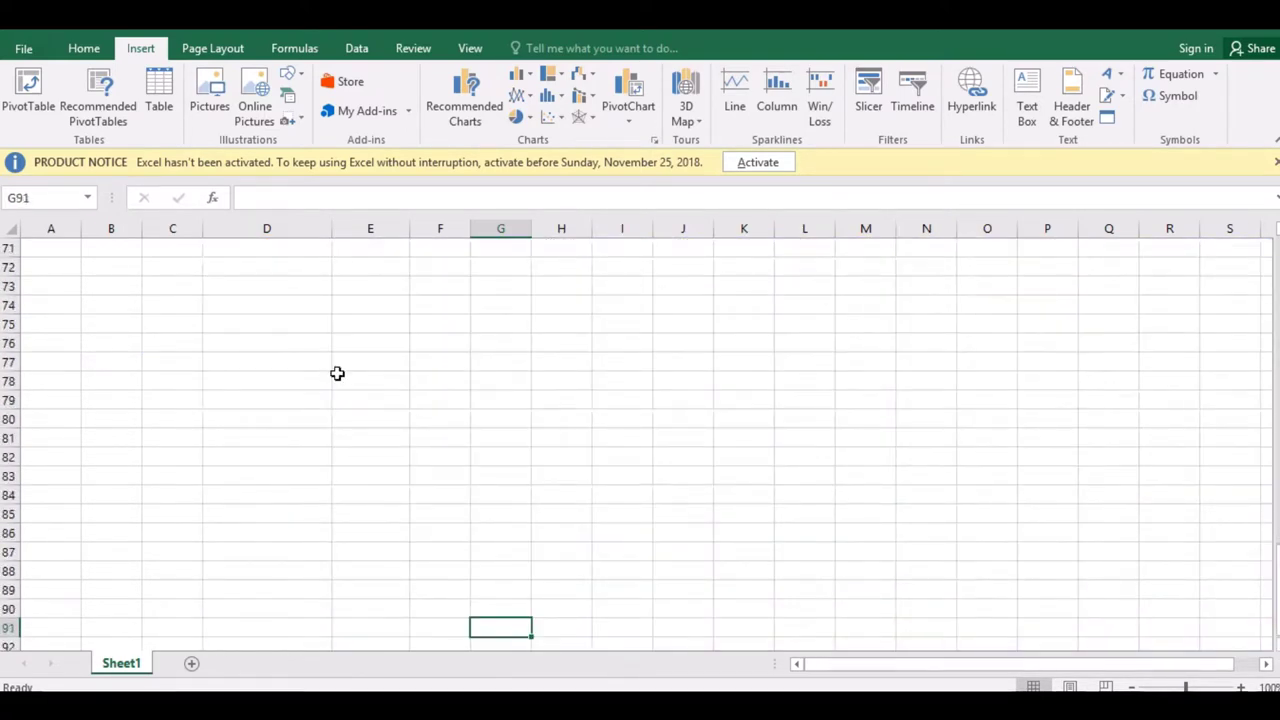
Enter the headers Sn, Report Name and Location in C76:E76.
{"action": "left_click", "coordinate": [283, 342]}
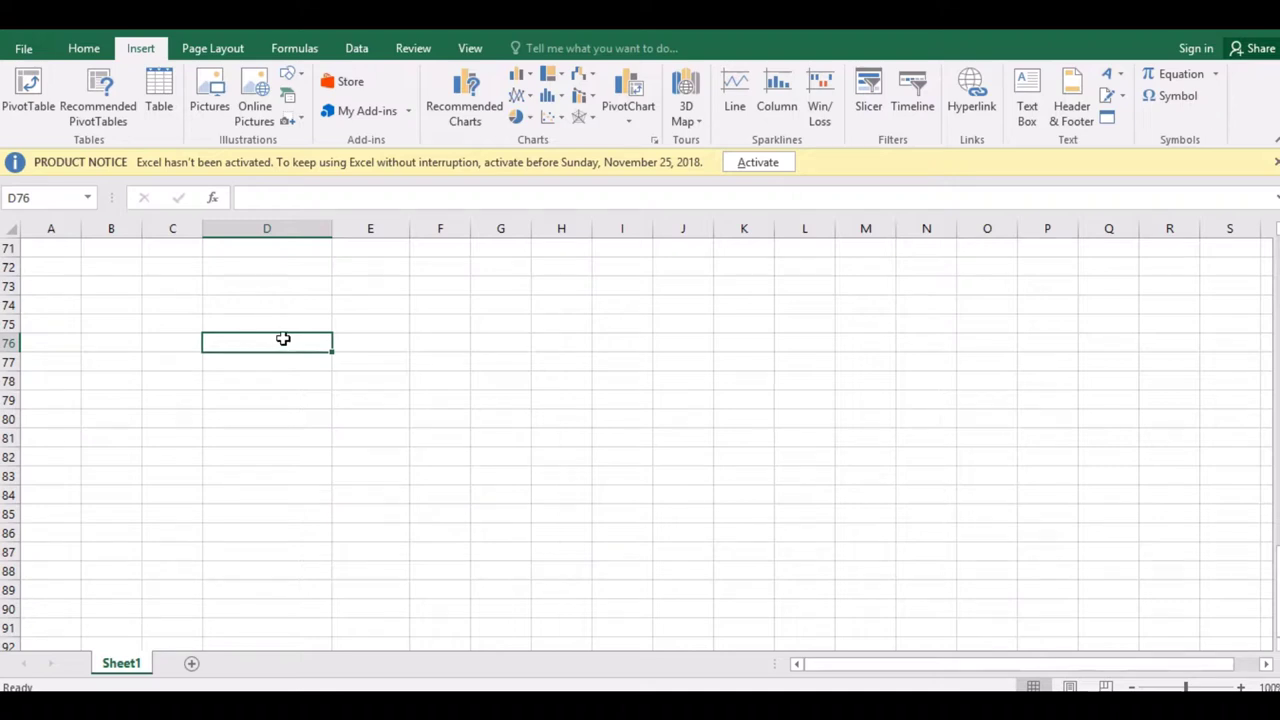
{"action": "type", "text": "N"}
{"action": "key", "text": "BackSpace"}
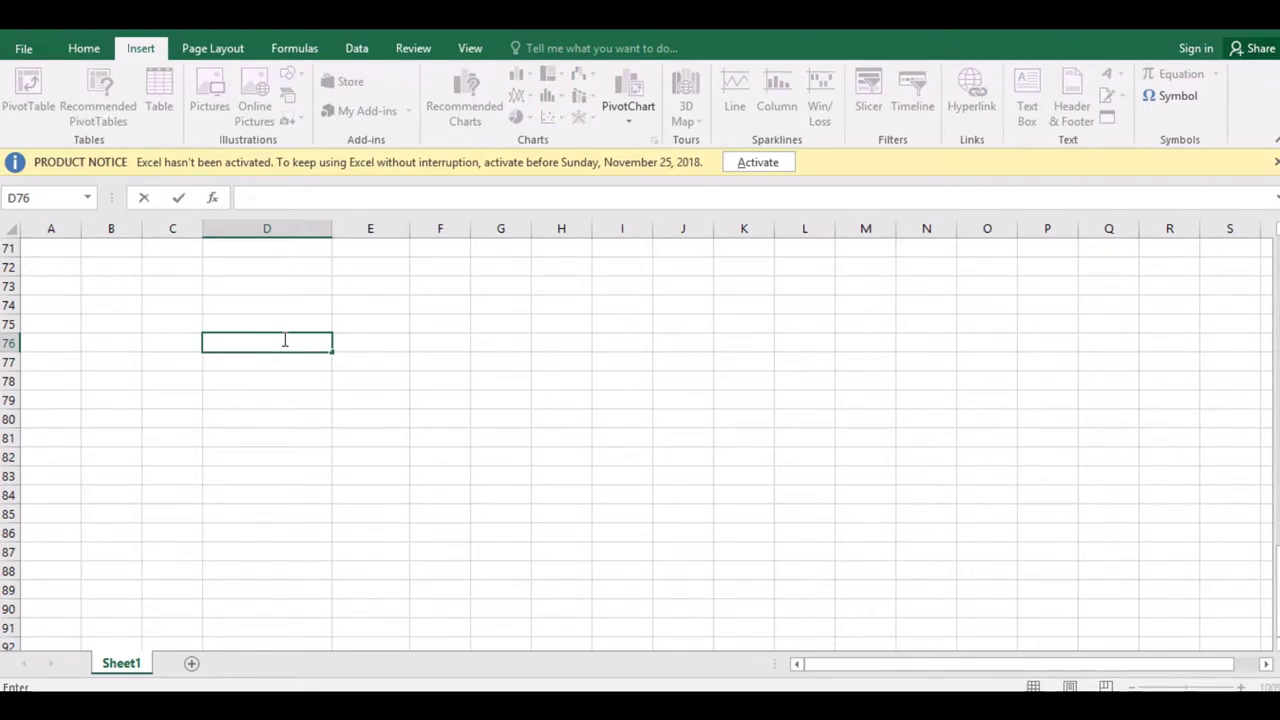
{"action": "key", "text": "Left"}
{"action": "type", "text": "Sn"}
{"action": "key", "text": "Right"}
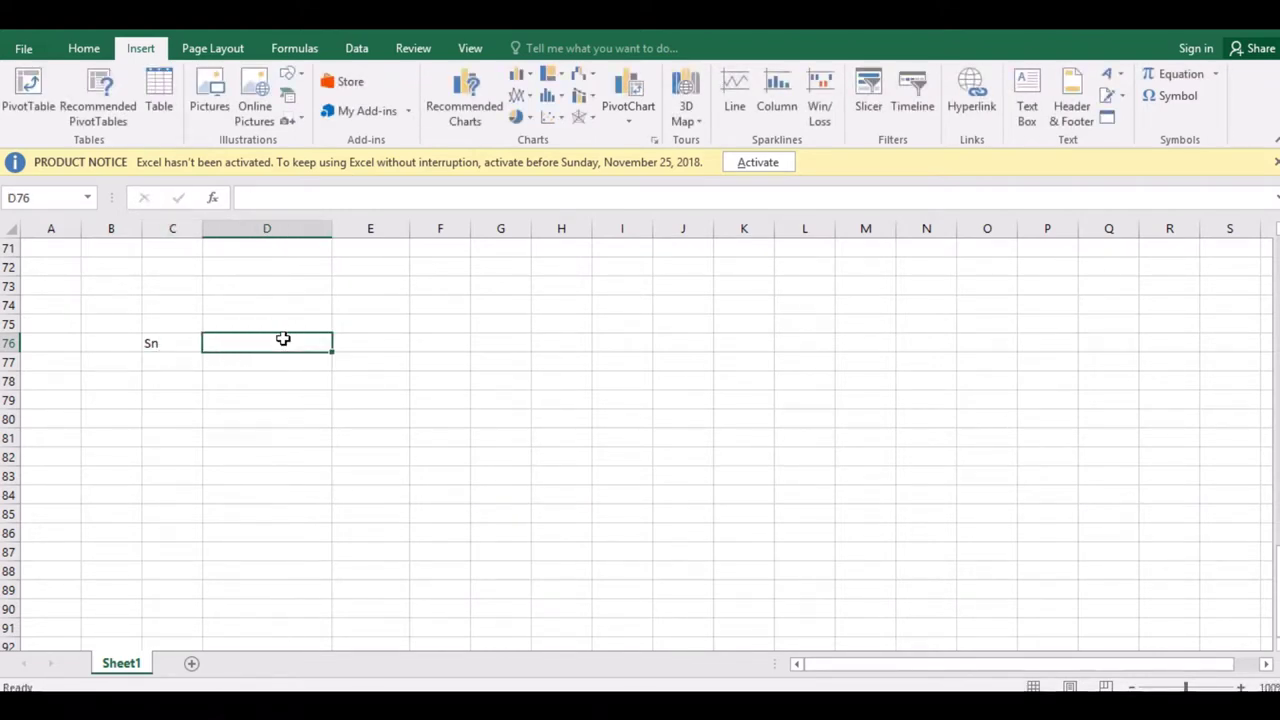
{"action": "type", "text": "Repor"}
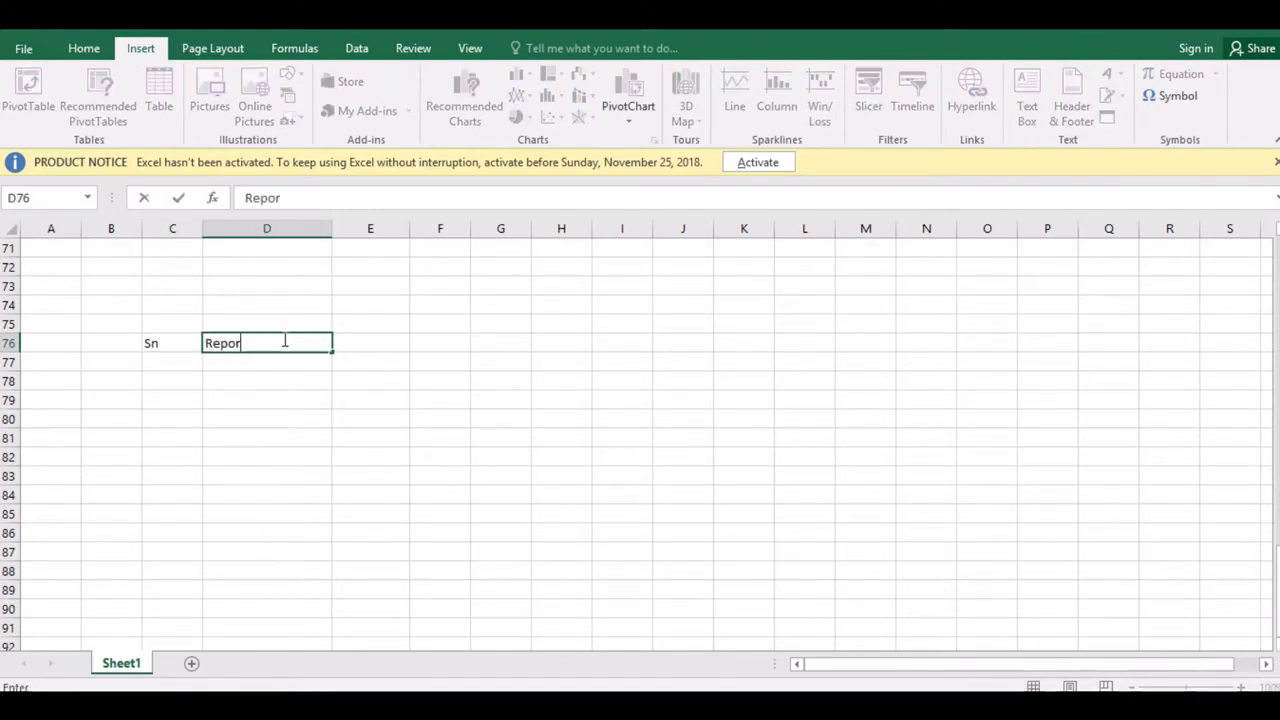
{"action": "type", "text": "t Name"}
{"action": "key", "text": "Tab"}
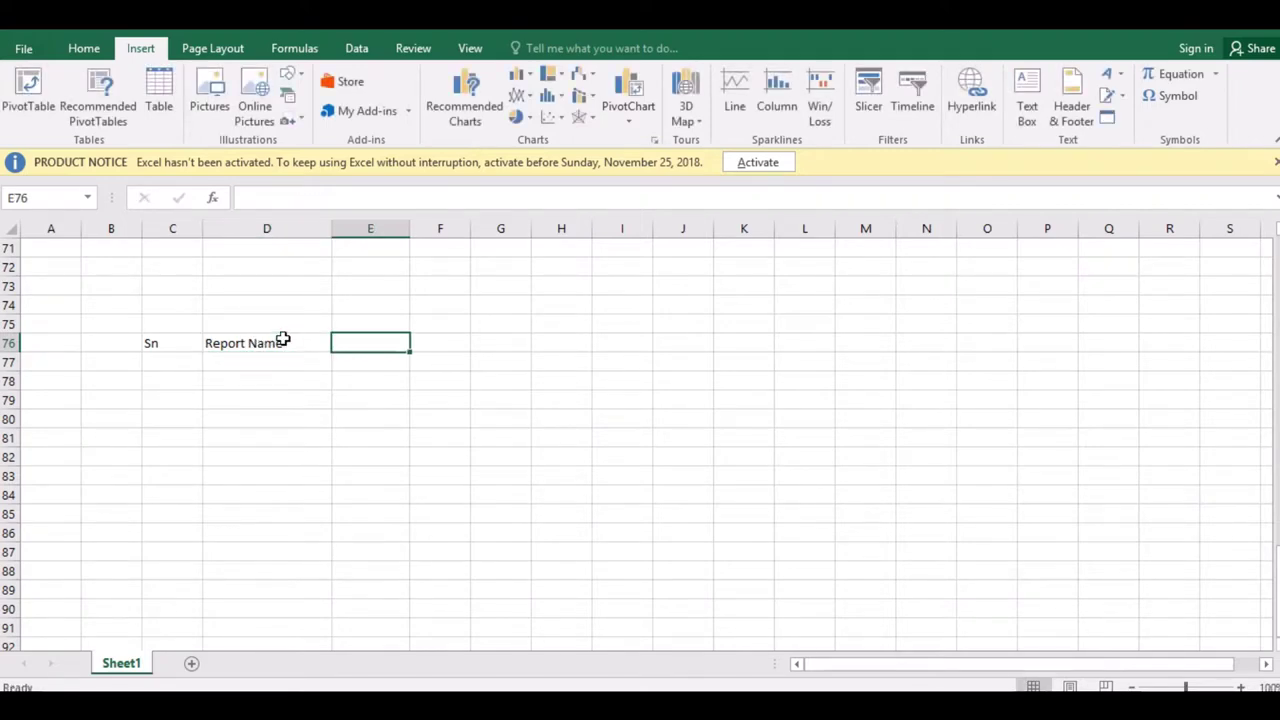
{"action": "type", "text": "Locatio"}
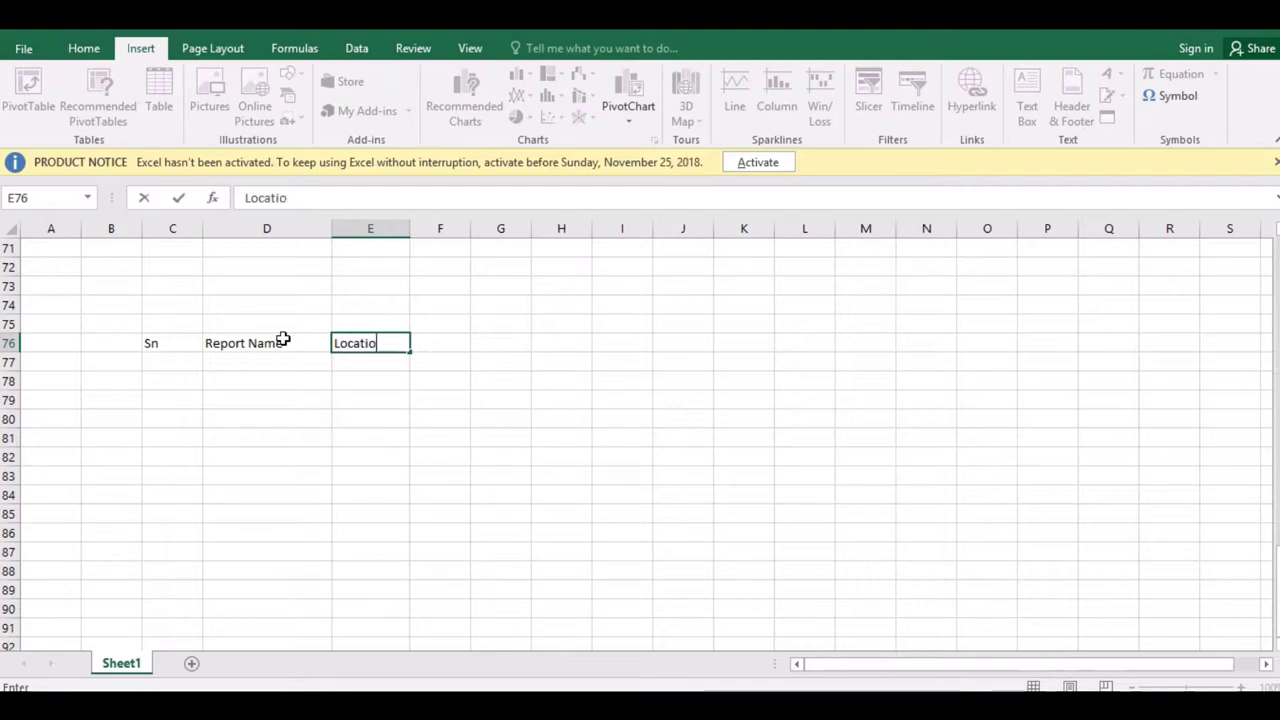
{"action": "type", "text": "n"}
Number C77:C84 from 1 to 8 and widen column D.
{"action": "left_click", "coordinate": [178, 361]}
{"action": "type", "text": "1"}
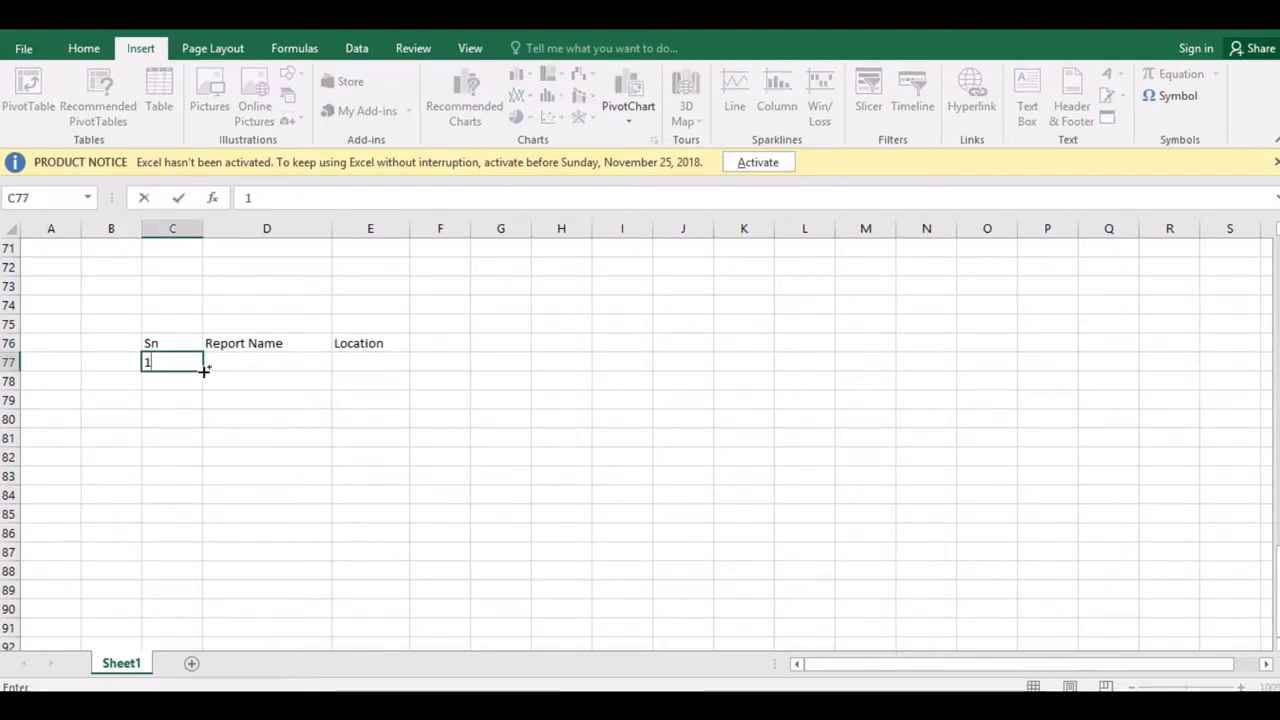
{"action": "left_click", "coordinate": [204, 370]}
{"action": "left_click_drag", "start_coordinate": [204, 370], "coordinate": [211, 502]}
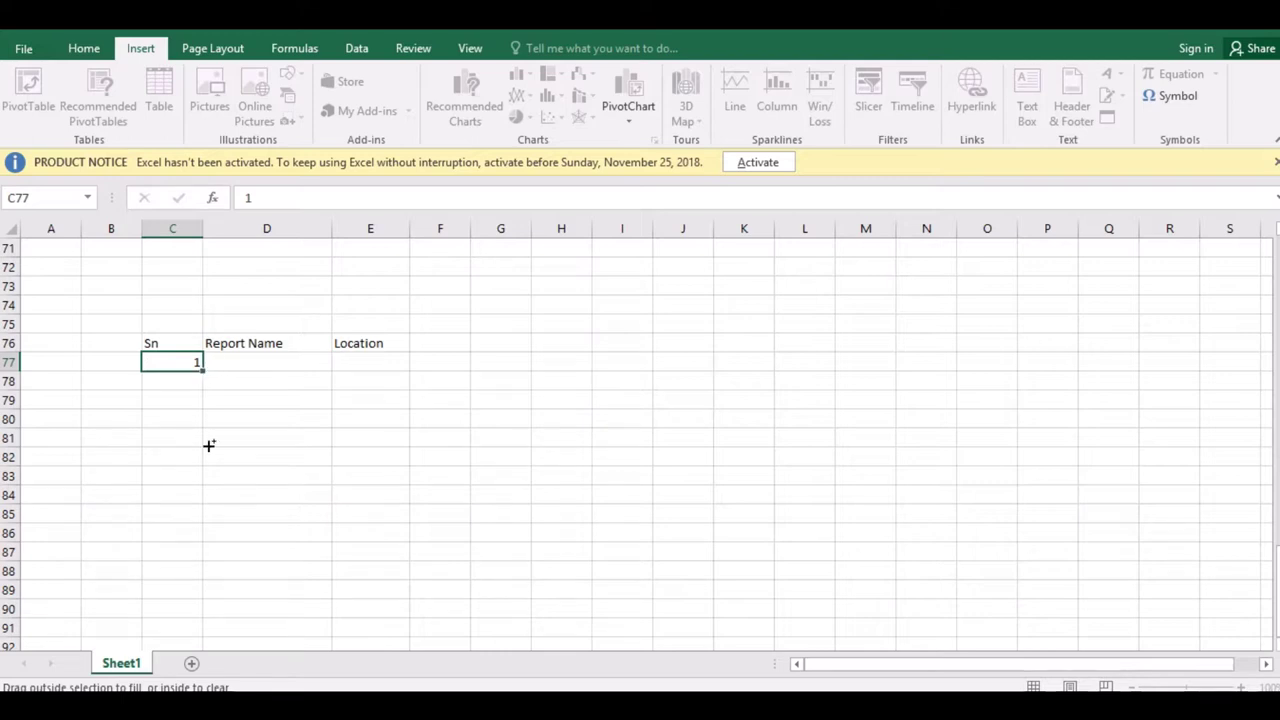
{"action": "left_click", "coordinate": [250, 364]}
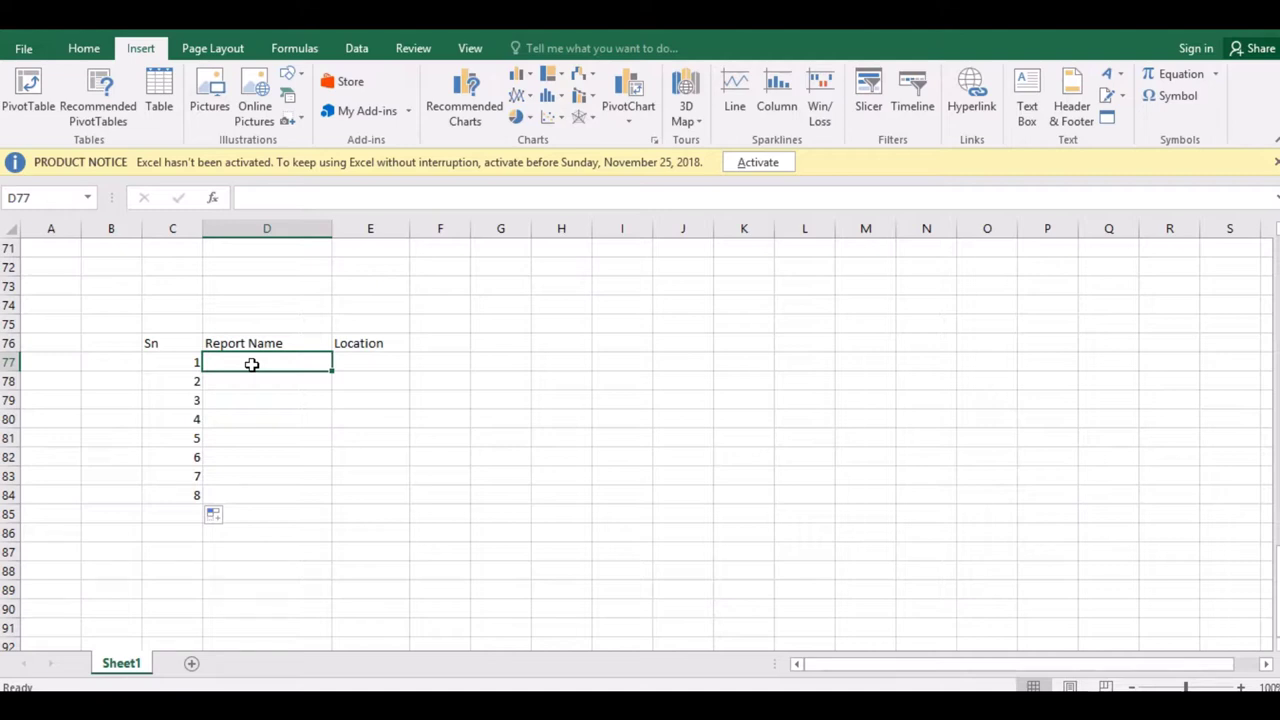
{"action": "left_click_drag", "start_coordinate": [333, 233], "coordinate": [398, 241]}
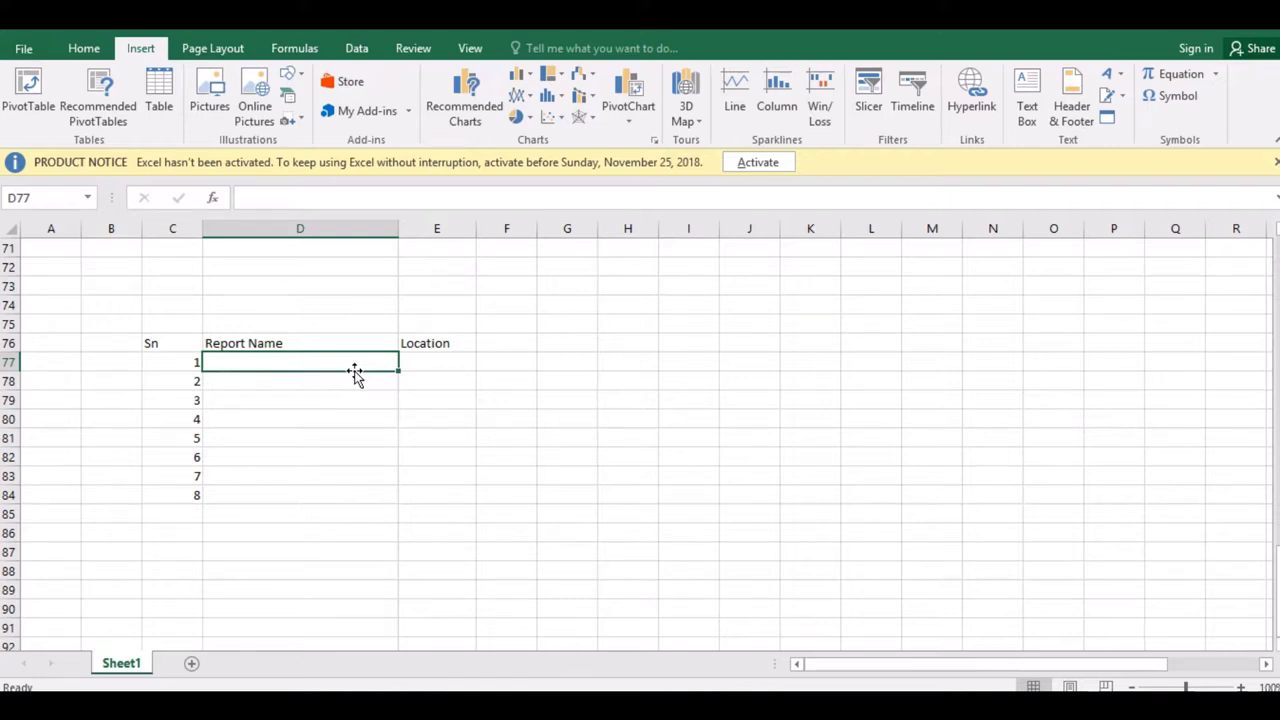
Enter 2018 in D77 and hyperlink it to the All_Songs_Of_Main_Tulsi video on Vid (H:).
{"action": "type", "text": "2018"}
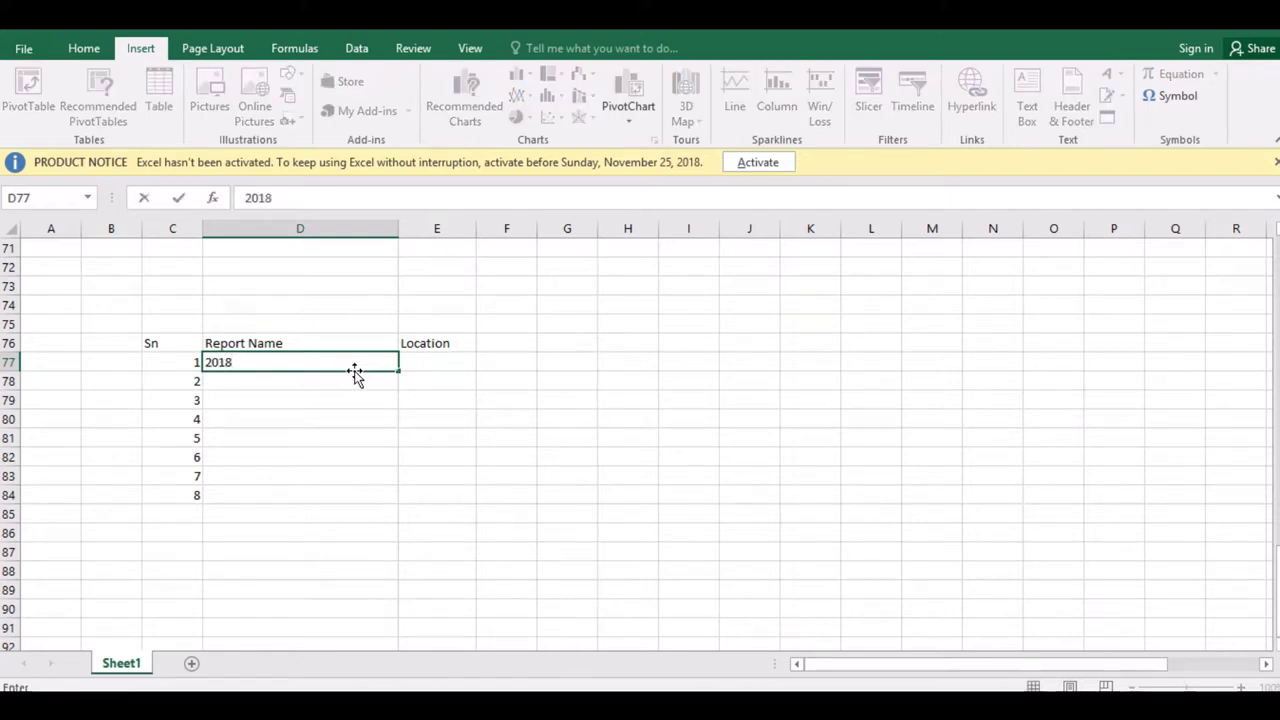
{"action": "left_click", "coordinate": [409, 419]}
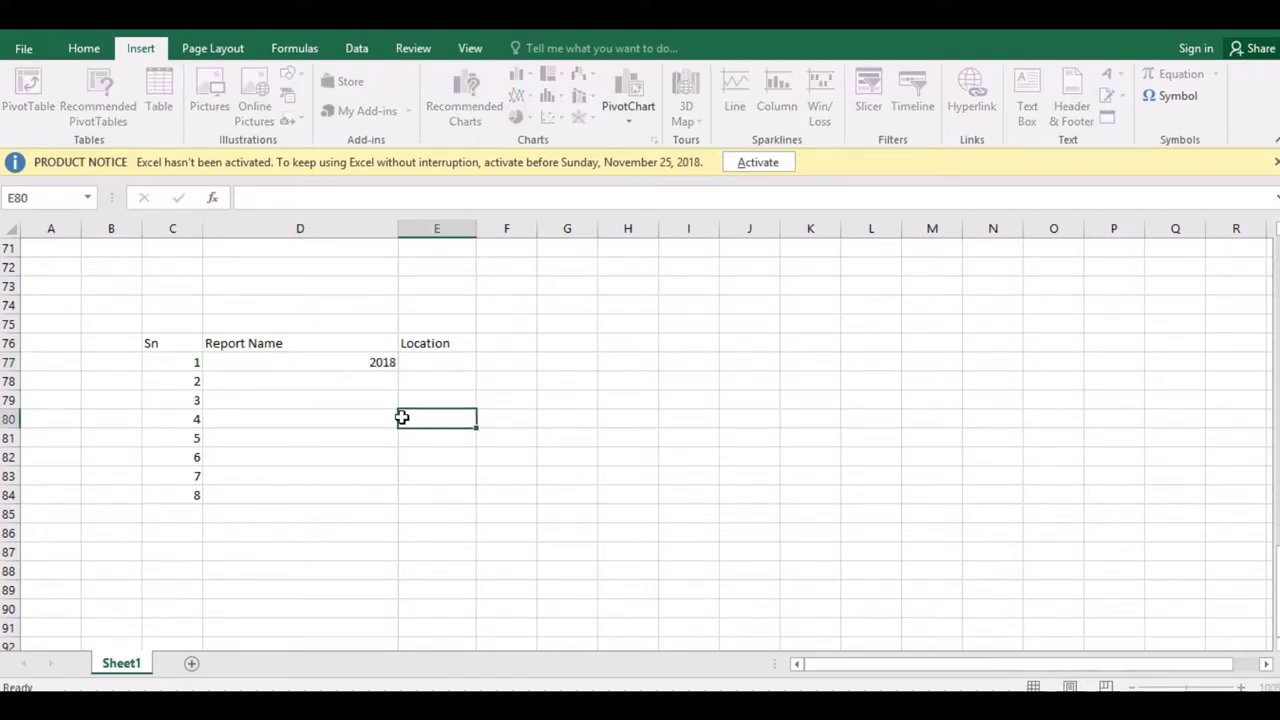
{"action": "left_click", "coordinate": [360, 360]}
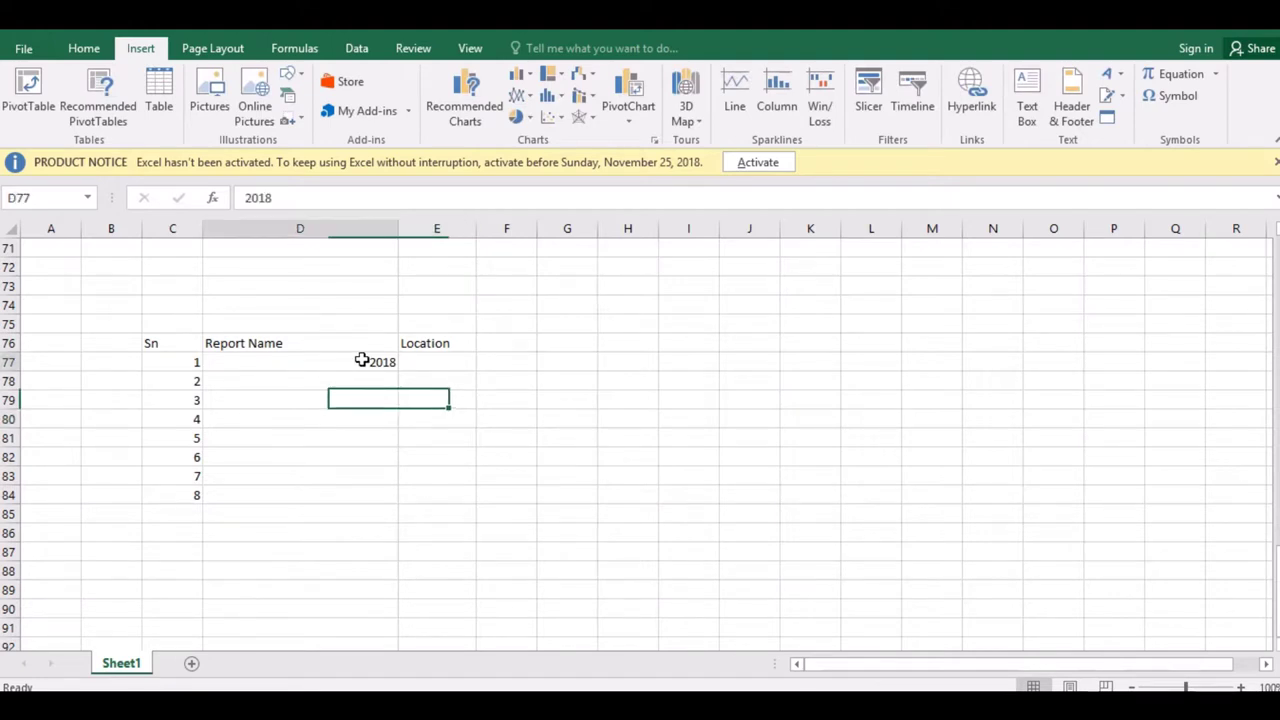
{"action": "left_click", "coordinate": [972, 92]}
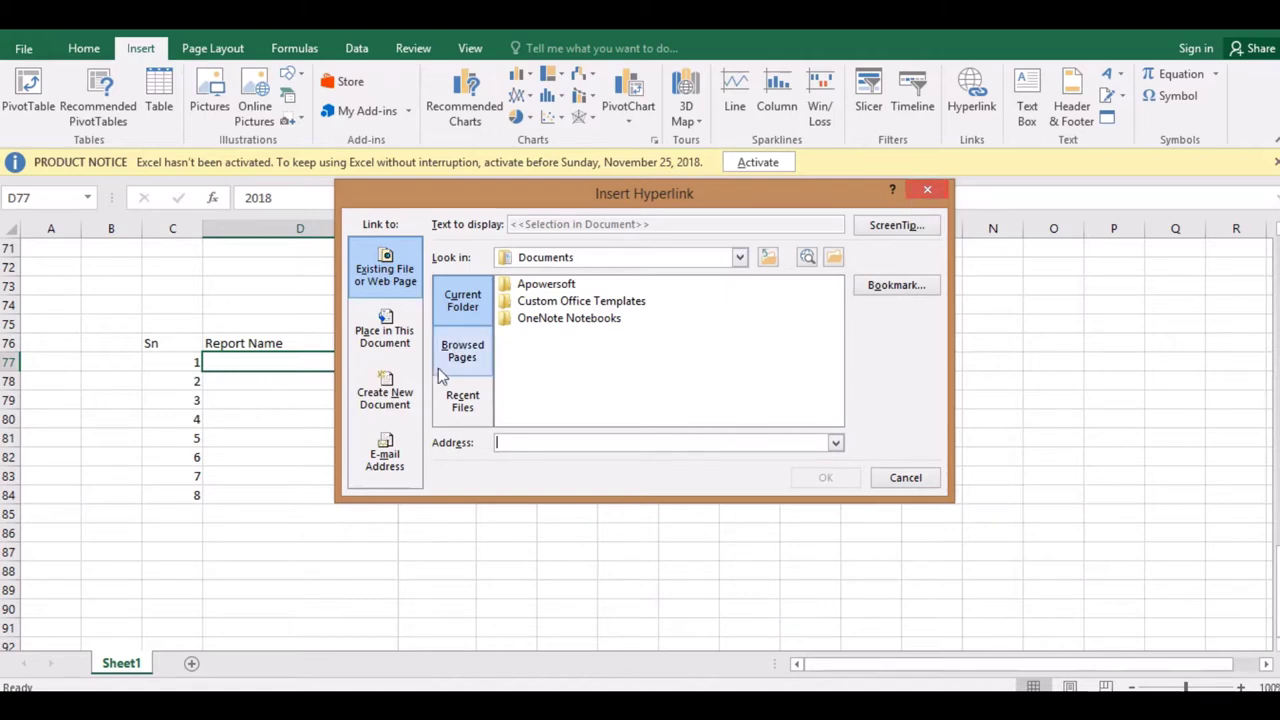
{"action": "left_click", "coordinate": [741, 258]}
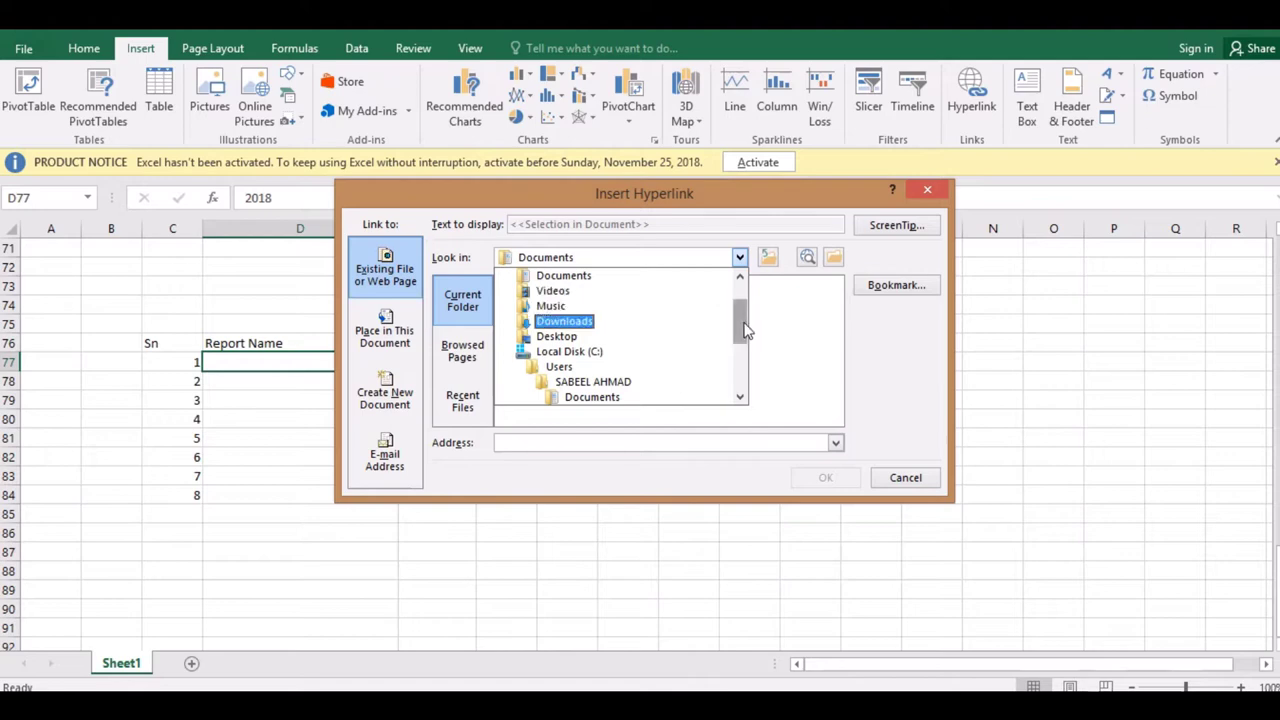
{"action": "left_click_drag", "start_coordinate": [743, 327], "coordinate": [745, 378]}
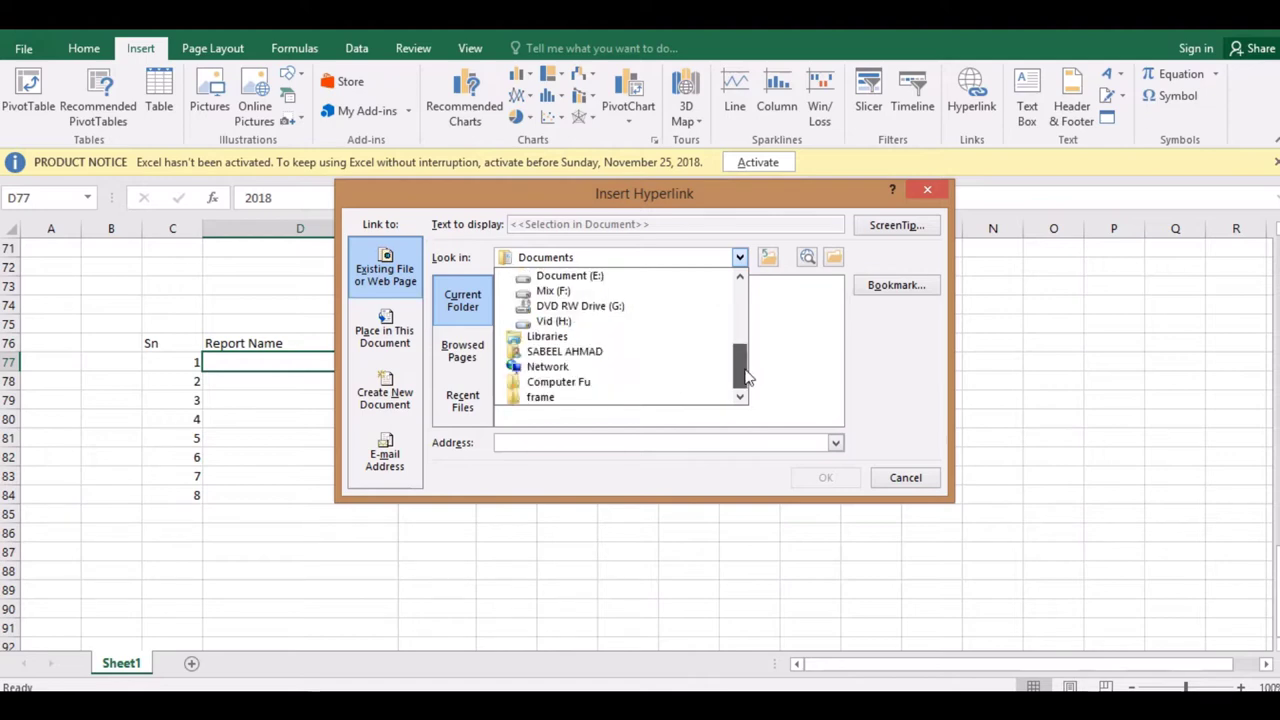
{"action": "left_click", "coordinate": [553, 320]}
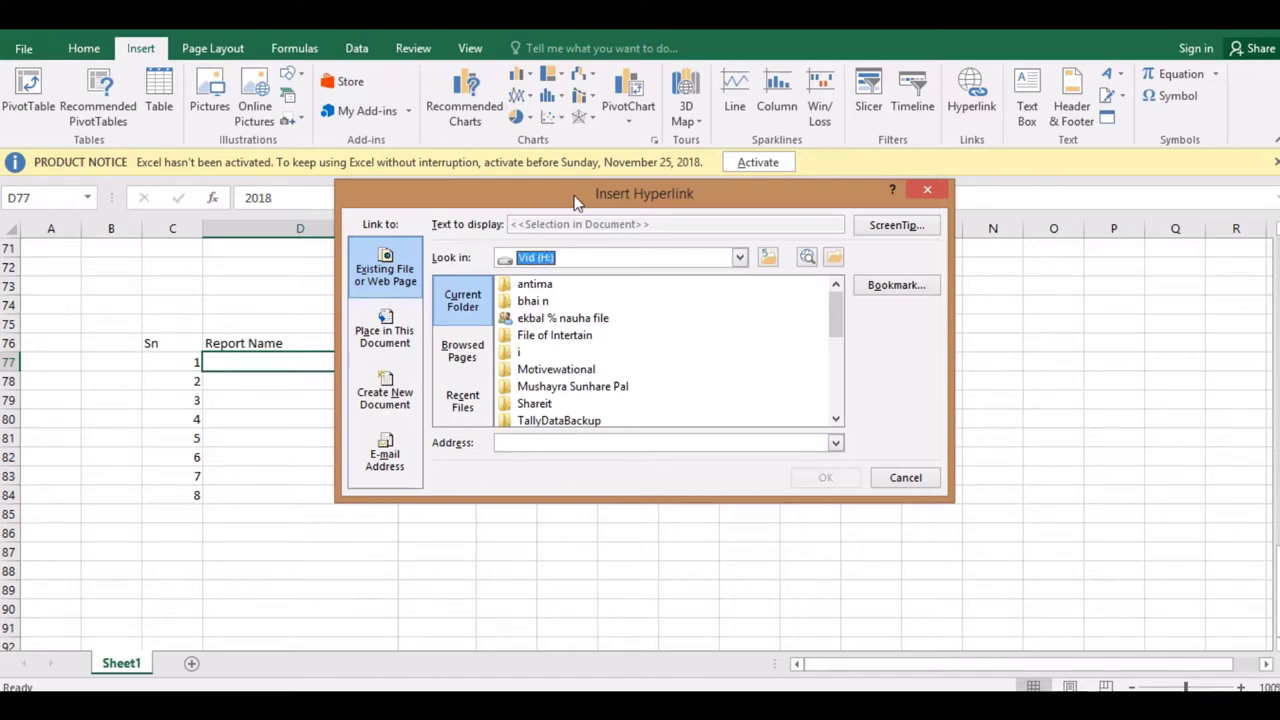
{"action": "left_click_drag", "start_coordinate": [576, 202], "coordinate": [651, 189]}
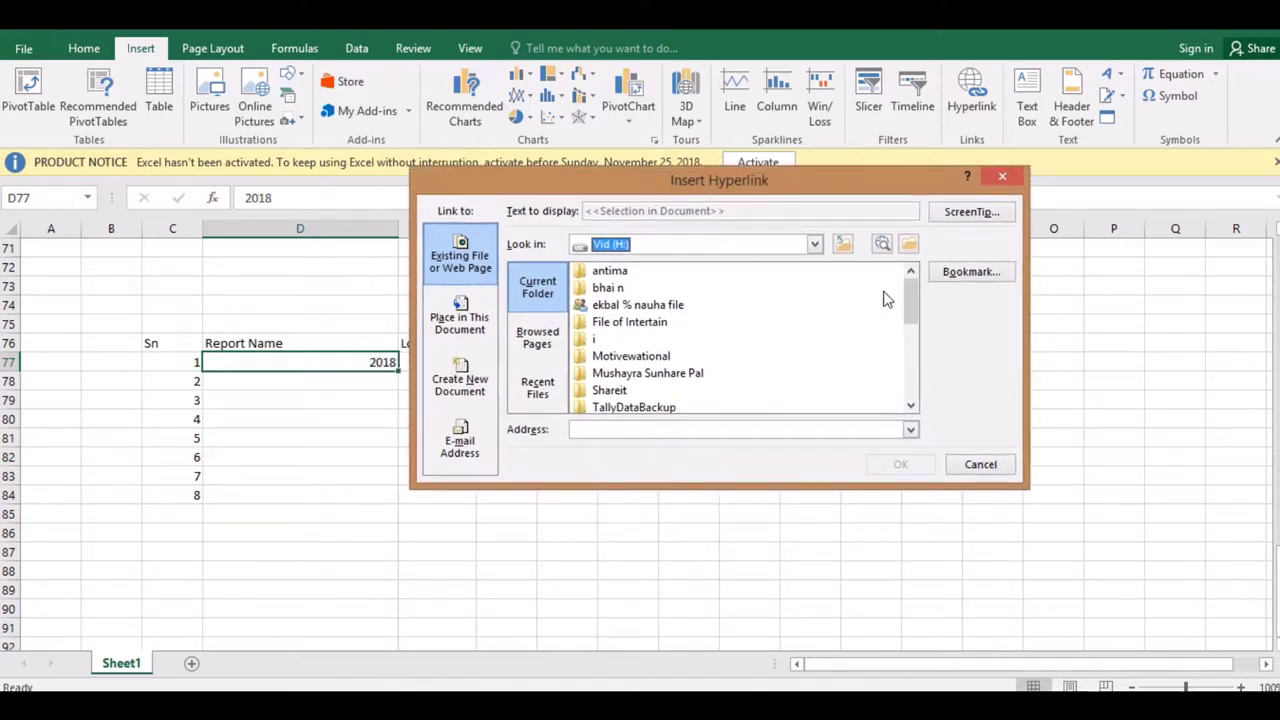
{"action": "left_click_drag", "start_coordinate": [910, 296], "coordinate": [910, 343]}
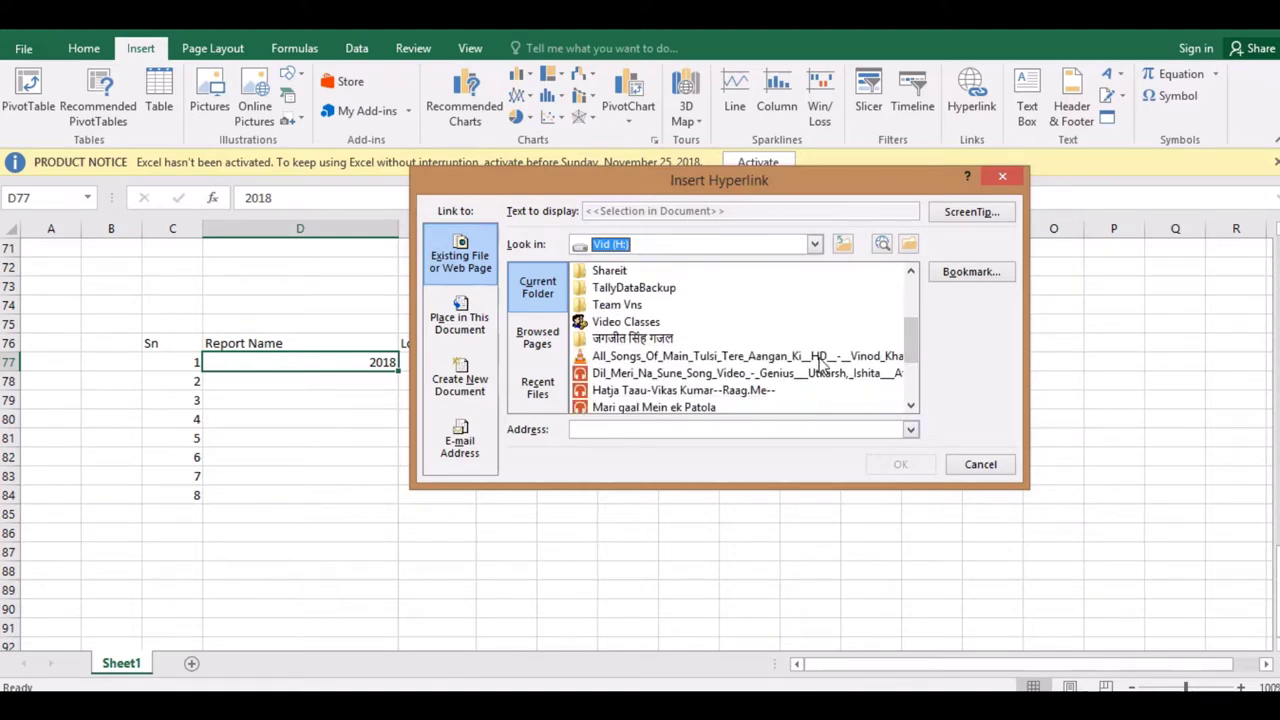
{"action": "left_click", "coordinate": [740, 358]}
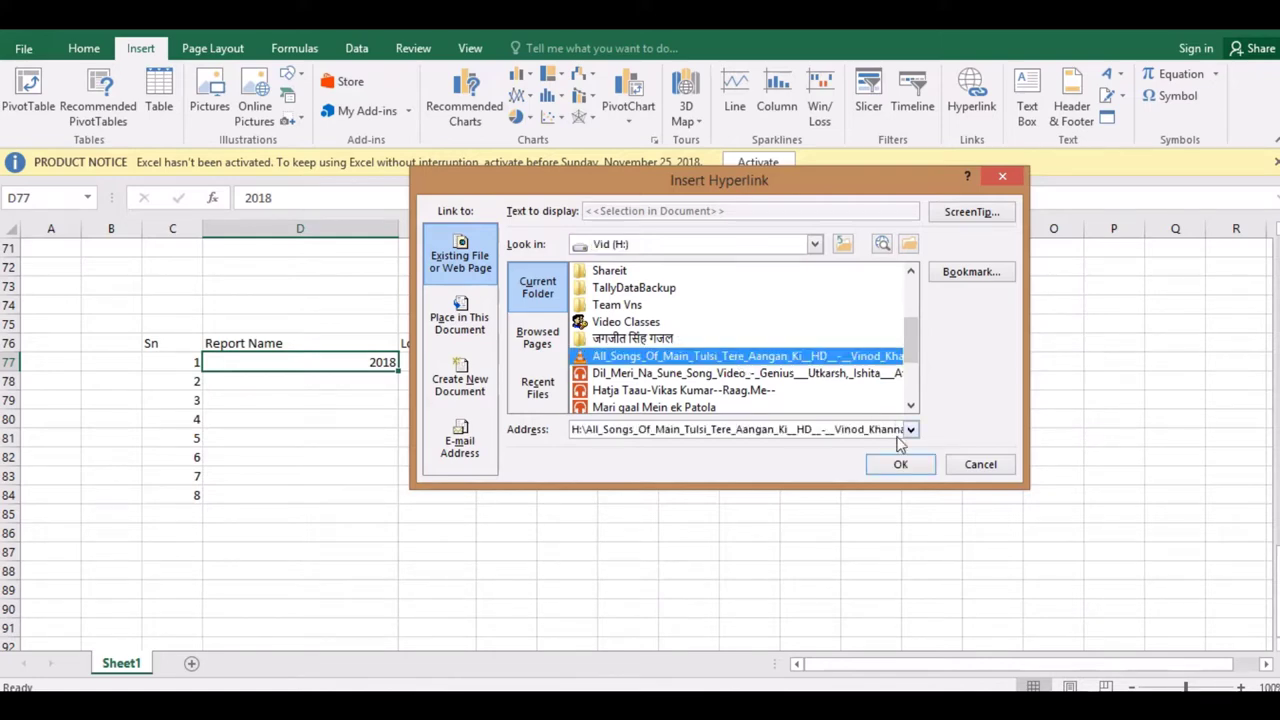
{"action": "left_click", "coordinate": [902, 466]}
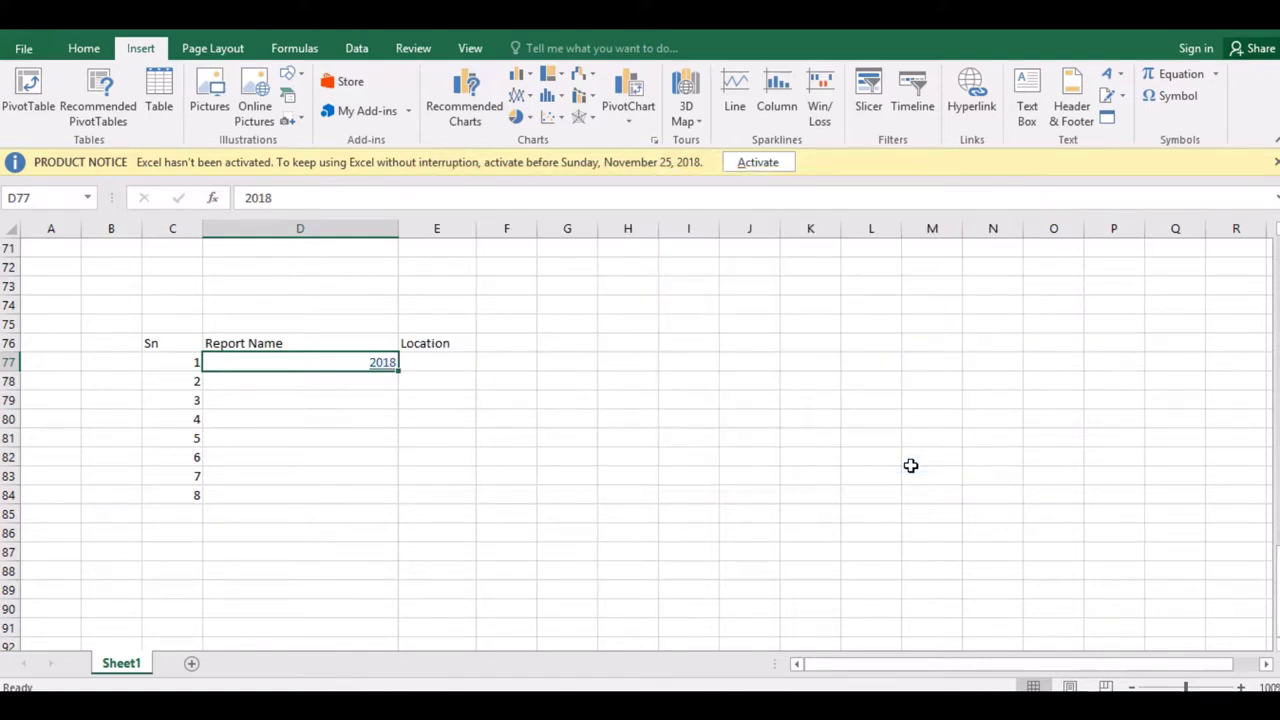
Enter Song List in cell D78.
{"action": "left_click", "coordinate": [495, 402]}
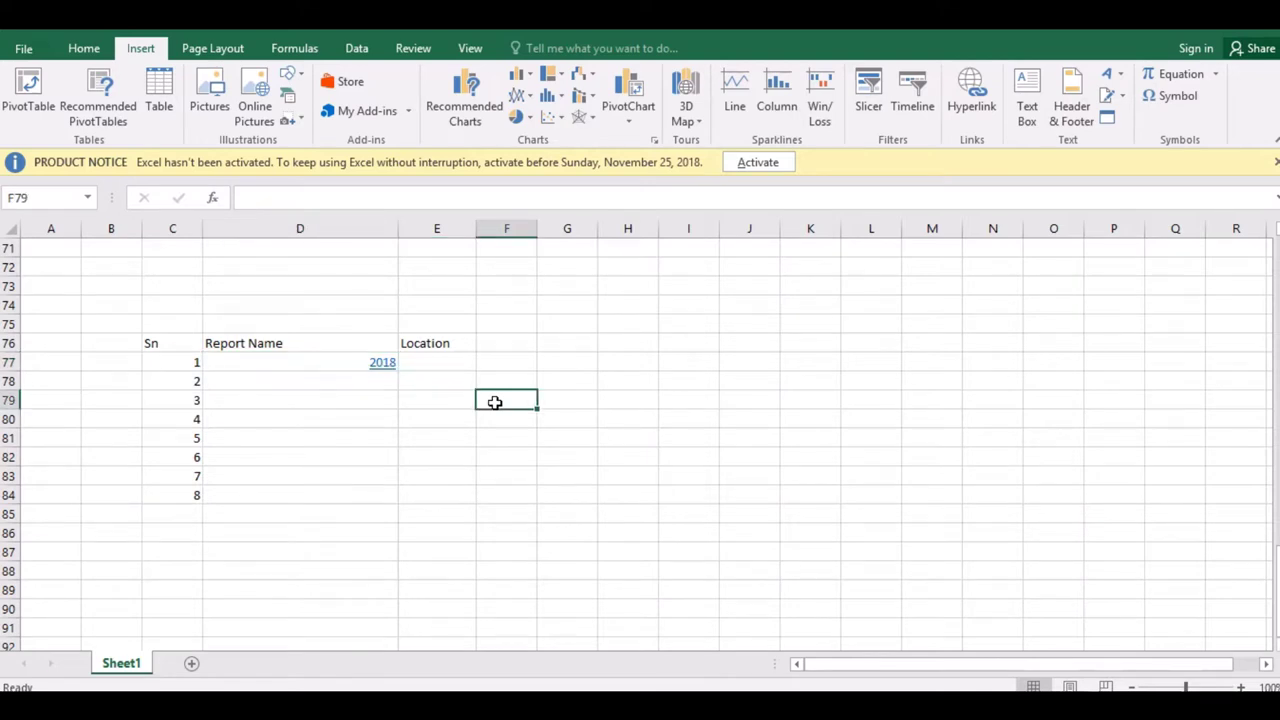
{"action": "left_click", "coordinate": [361, 377]}
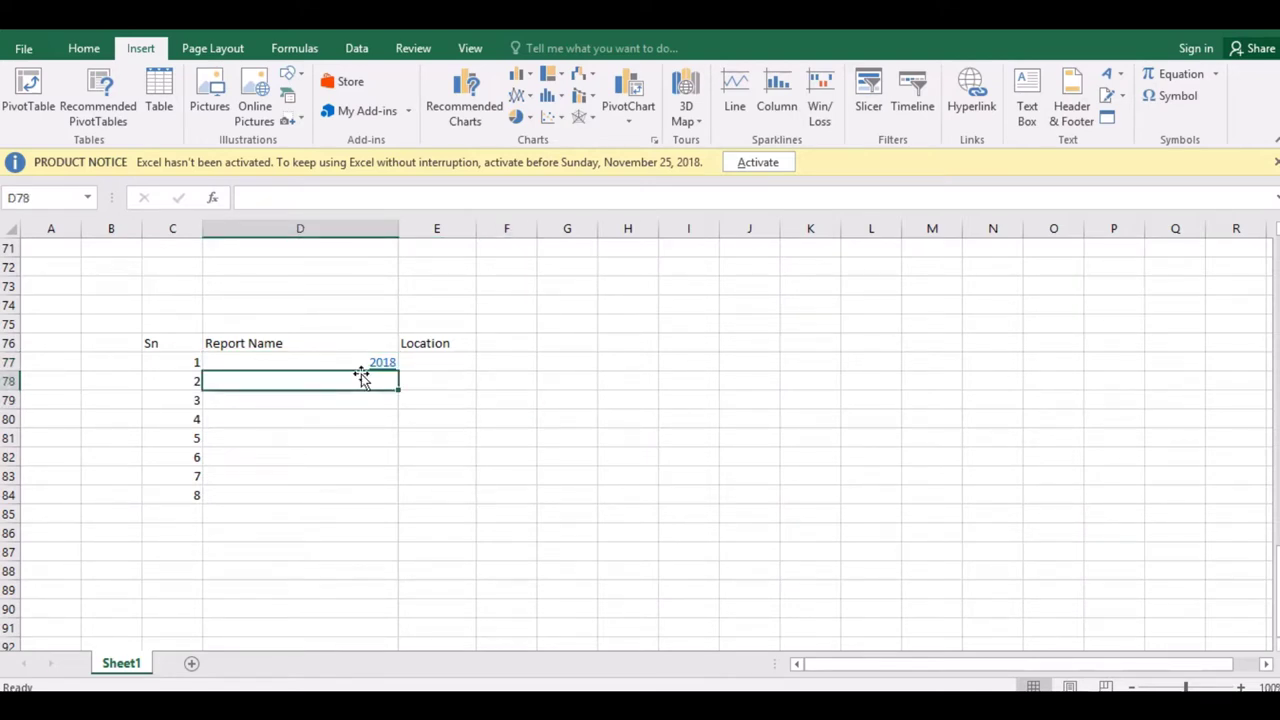
{"action": "type", "text": "Sog"}
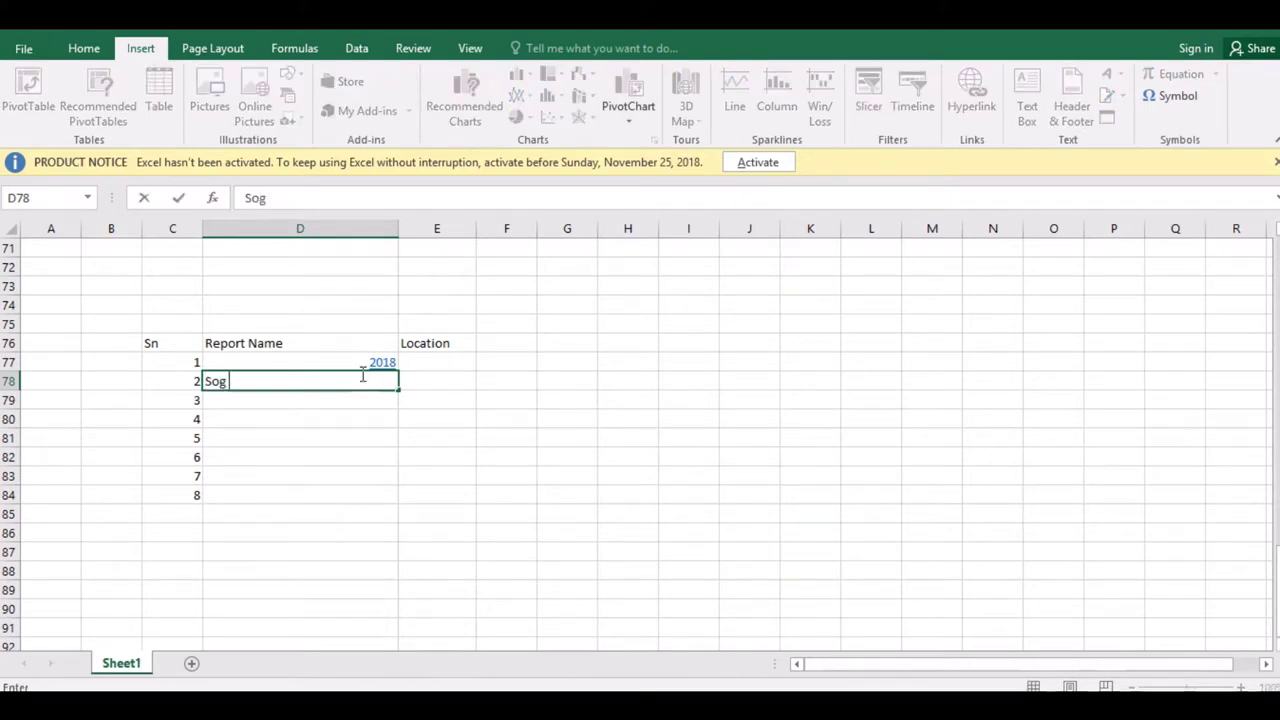
{"action": "key", "text": "BackSpace"}
{"action": "type", "text": "ng L"}
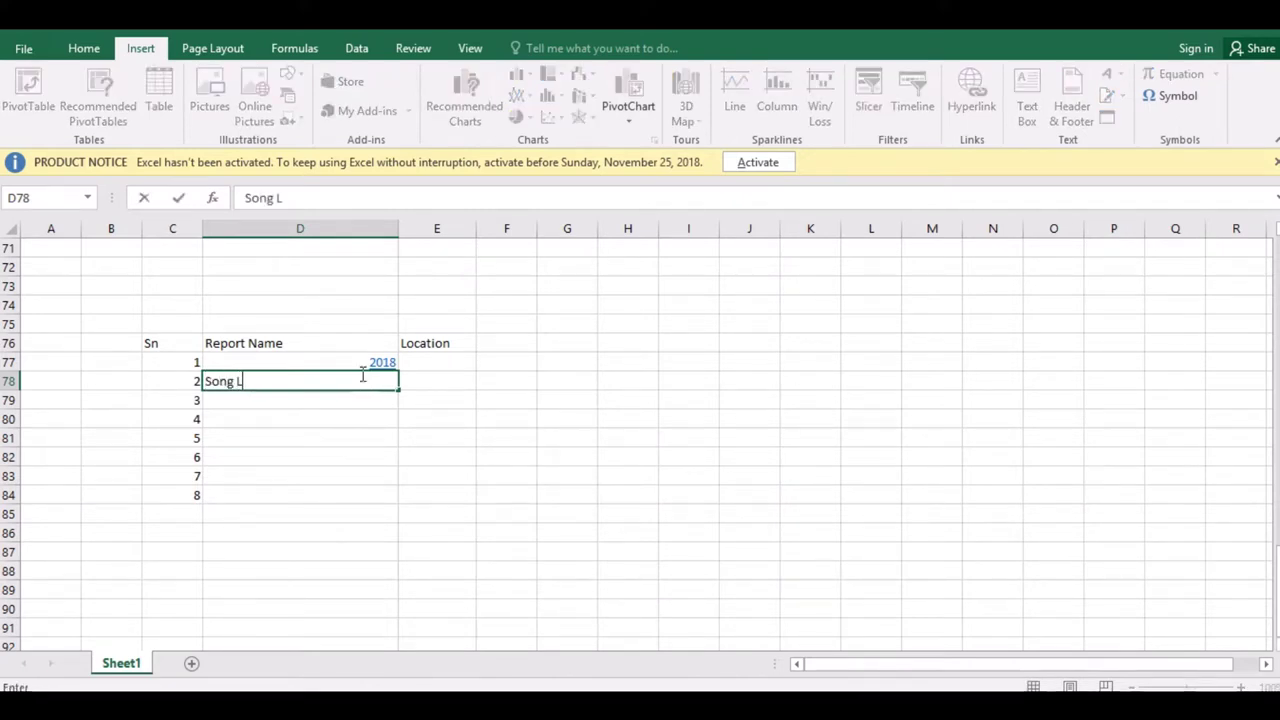
{"action": "type", "text": "ist"}
{"action": "left_click", "coordinate": [360, 400]}
{"action": "left_click", "coordinate": [362, 379]}
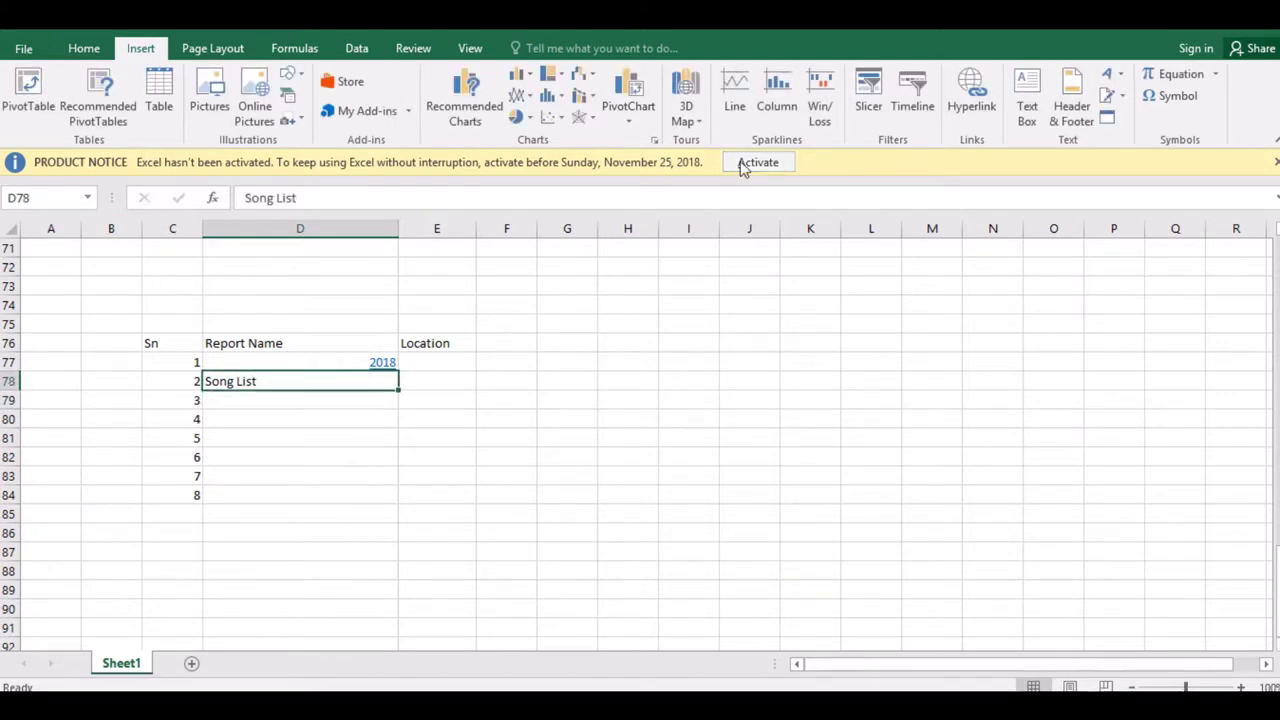
Hyperlink Song List to the H:\File of Intertain folder.
{"action": "left_click", "coordinate": [972, 92]}
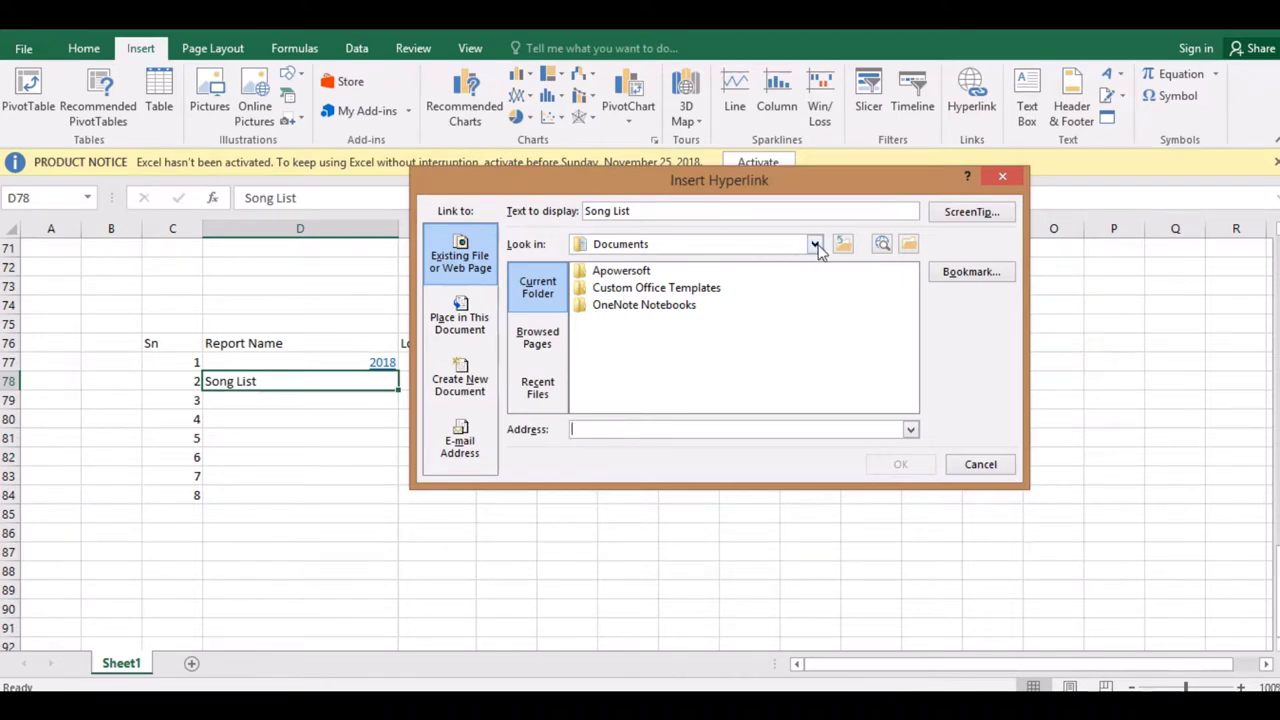
{"action": "left_click", "coordinate": [816, 245]}
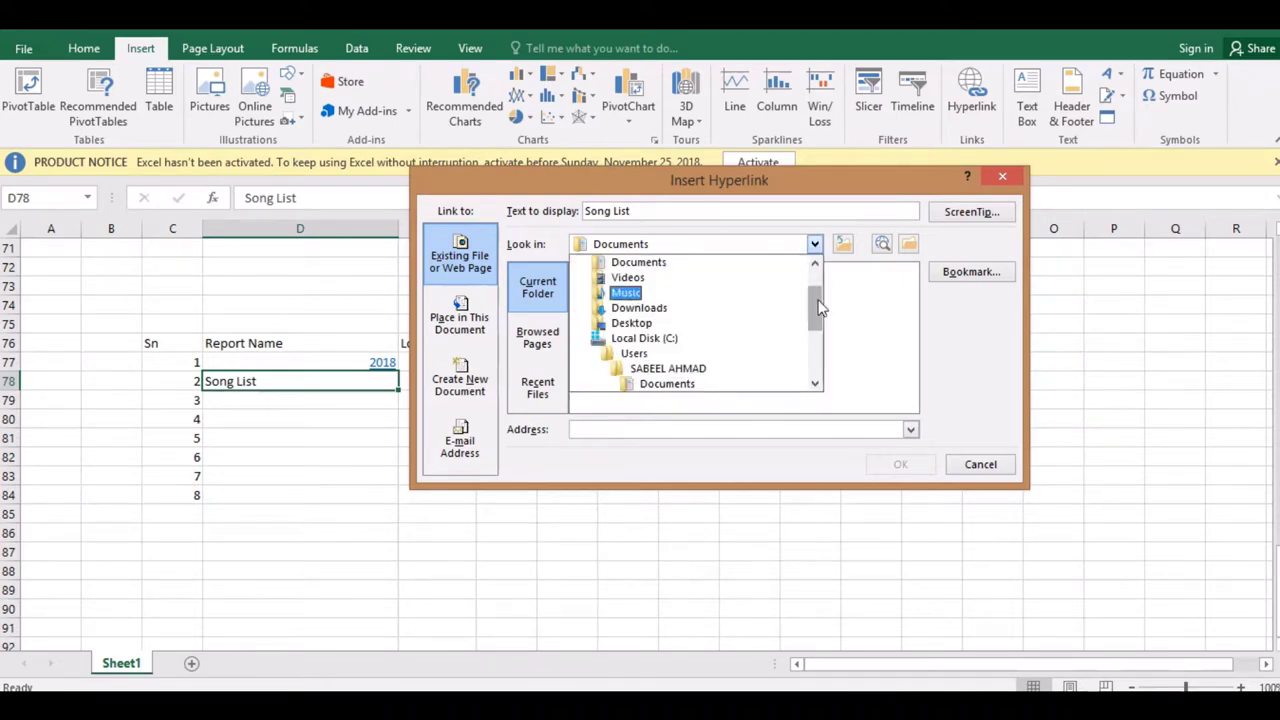
{"action": "left_click_drag", "start_coordinate": [818, 308], "coordinate": [820, 338]}
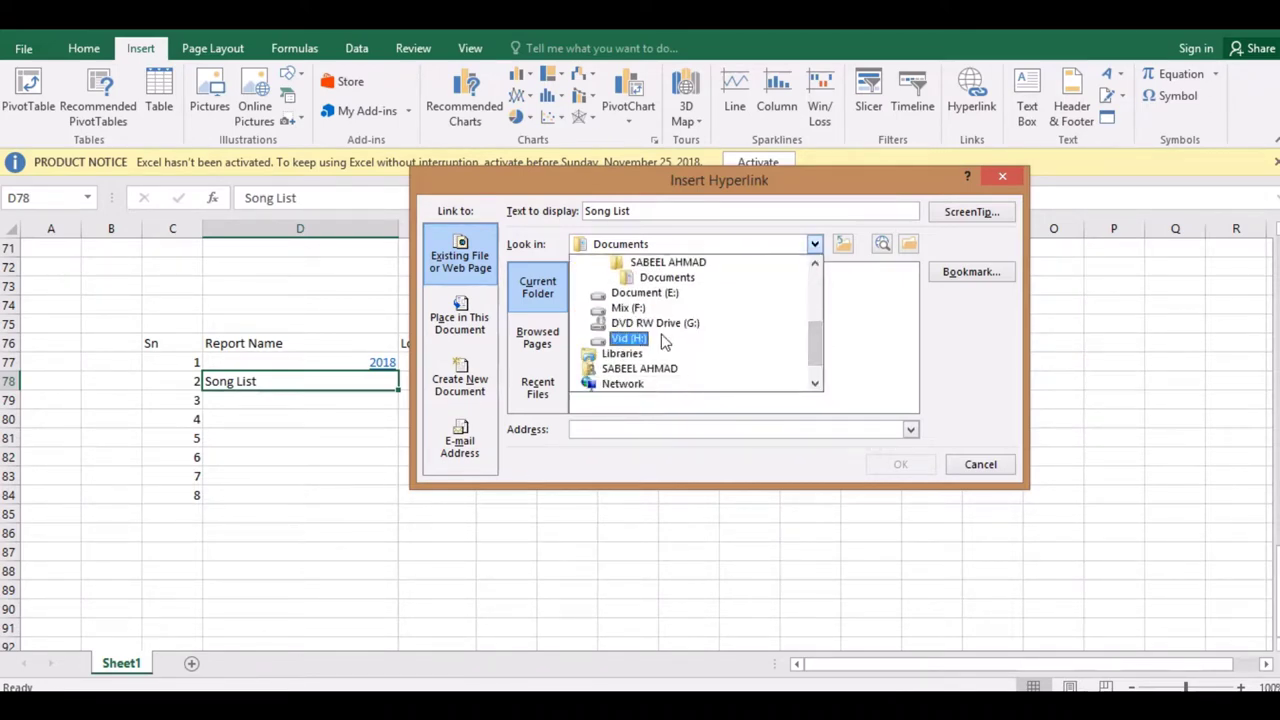
{"action": "left_click", "coordinate": [630, 339]}
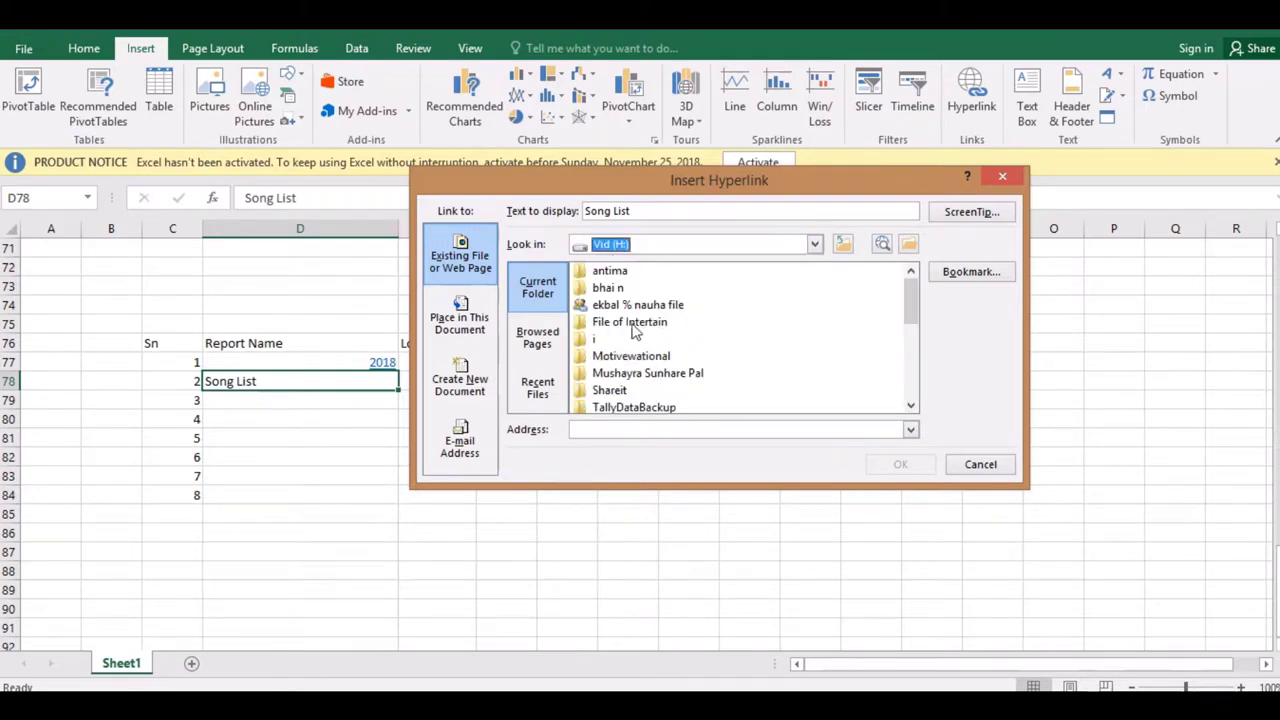
{"action": "left_click", "coordinate": [633, 325]}
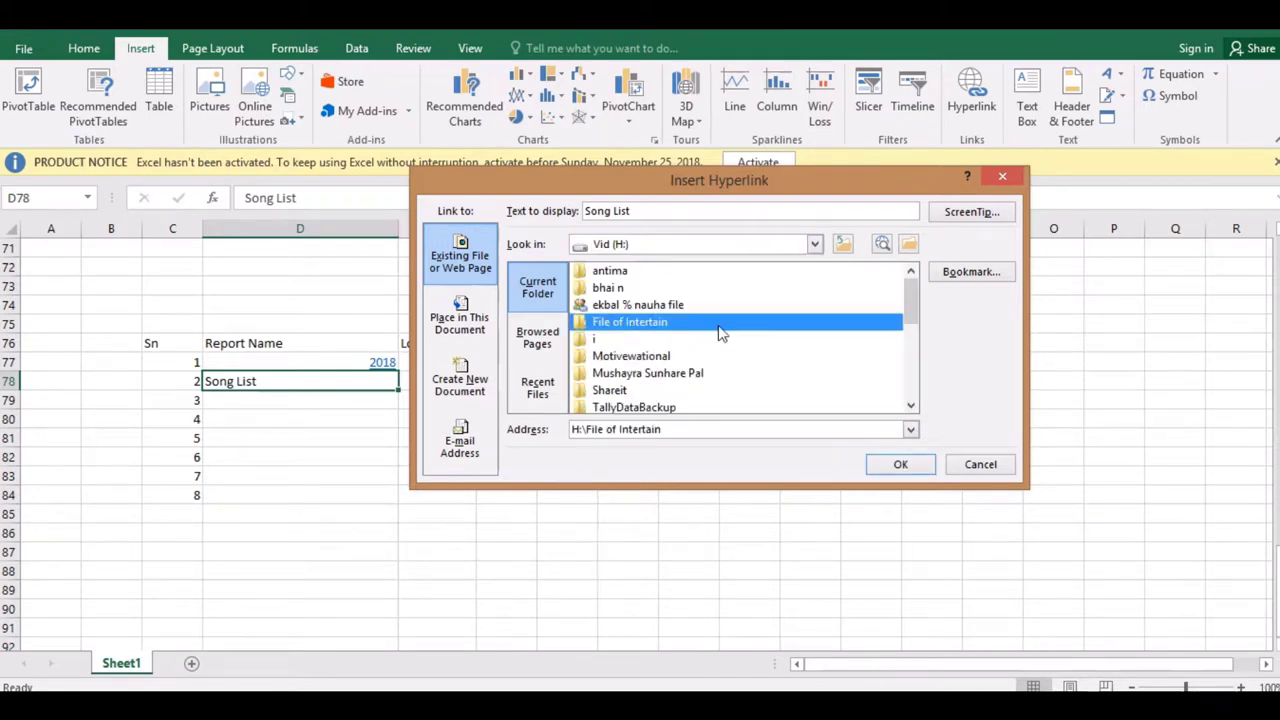
{"action": "left_click", "coordinate": [890, 466]}
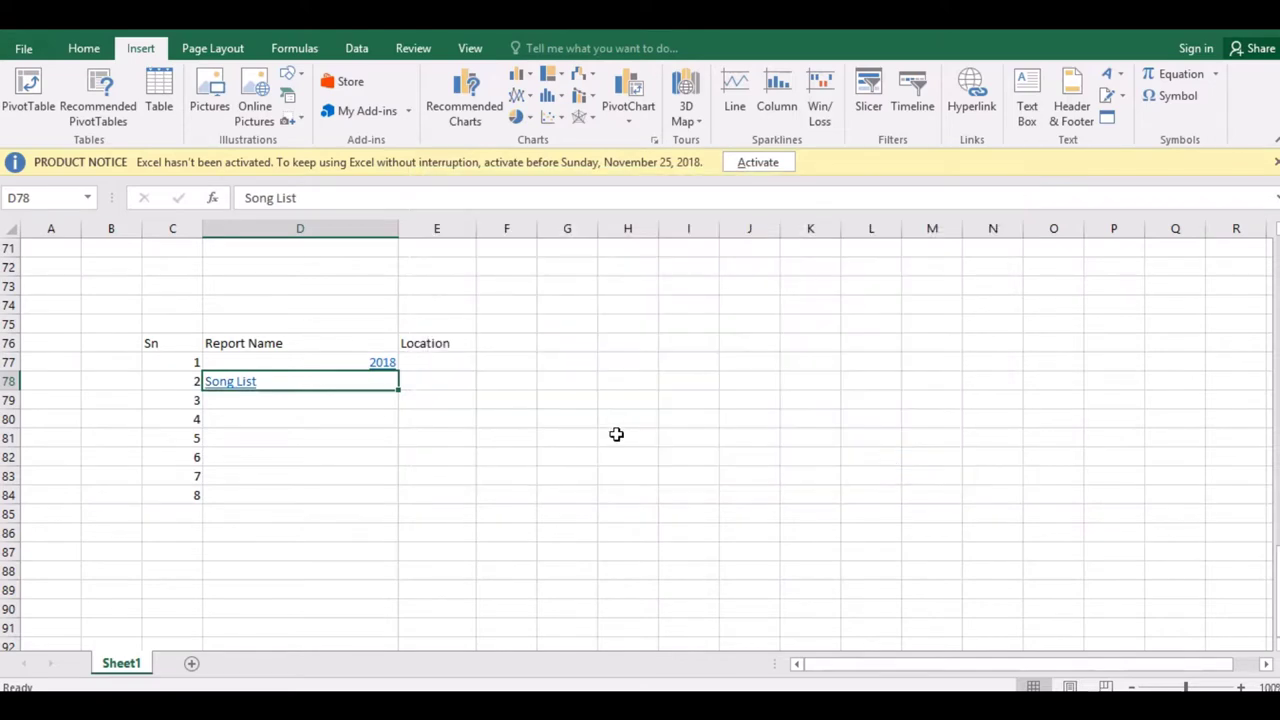
Follow the 2018 link and accept the security warning.
{"action": "left_click", "coordinate": [614, 436]}
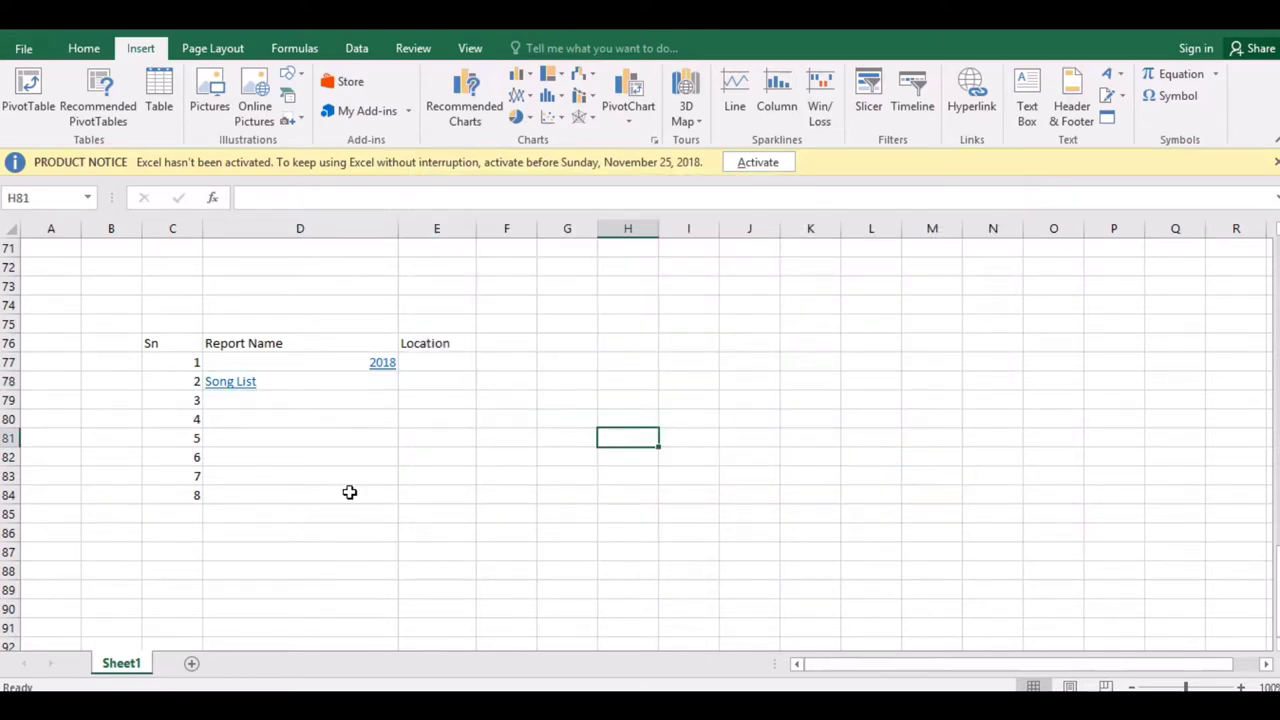
{"action": "left_click", "coordinate": [388, 366]}
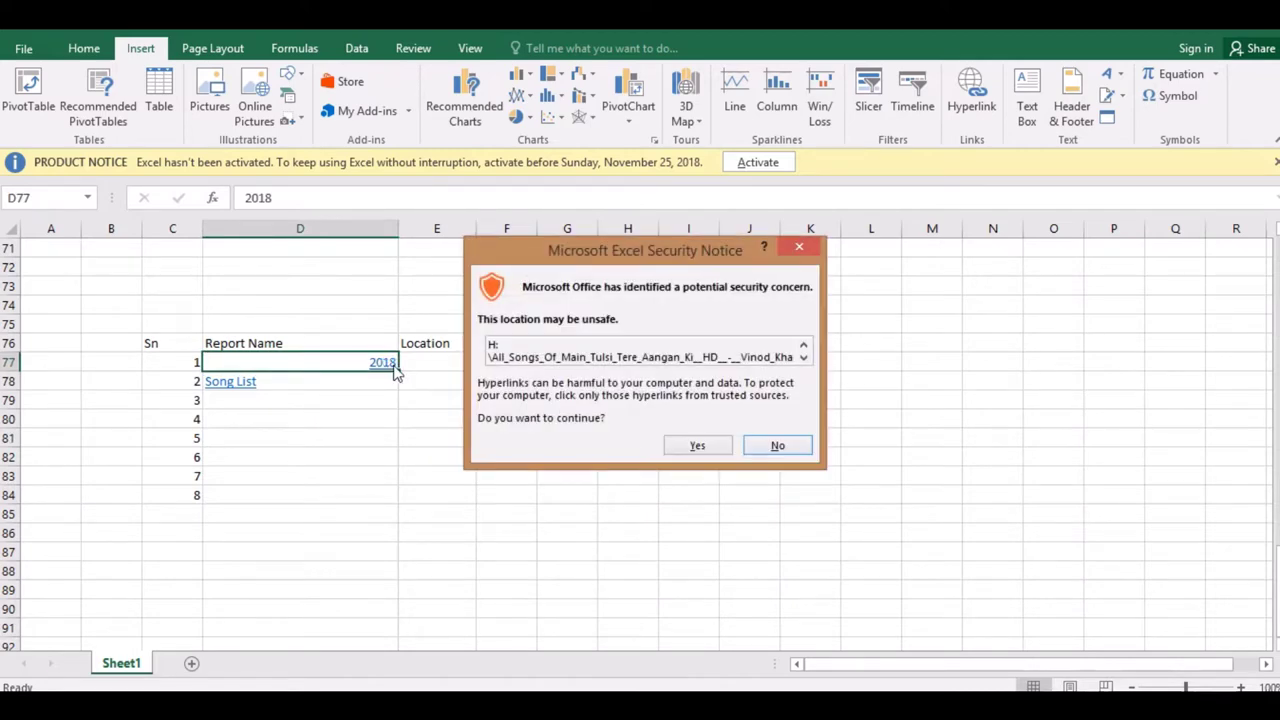
{"action": "left_click", "coordinate": [699, 449]}
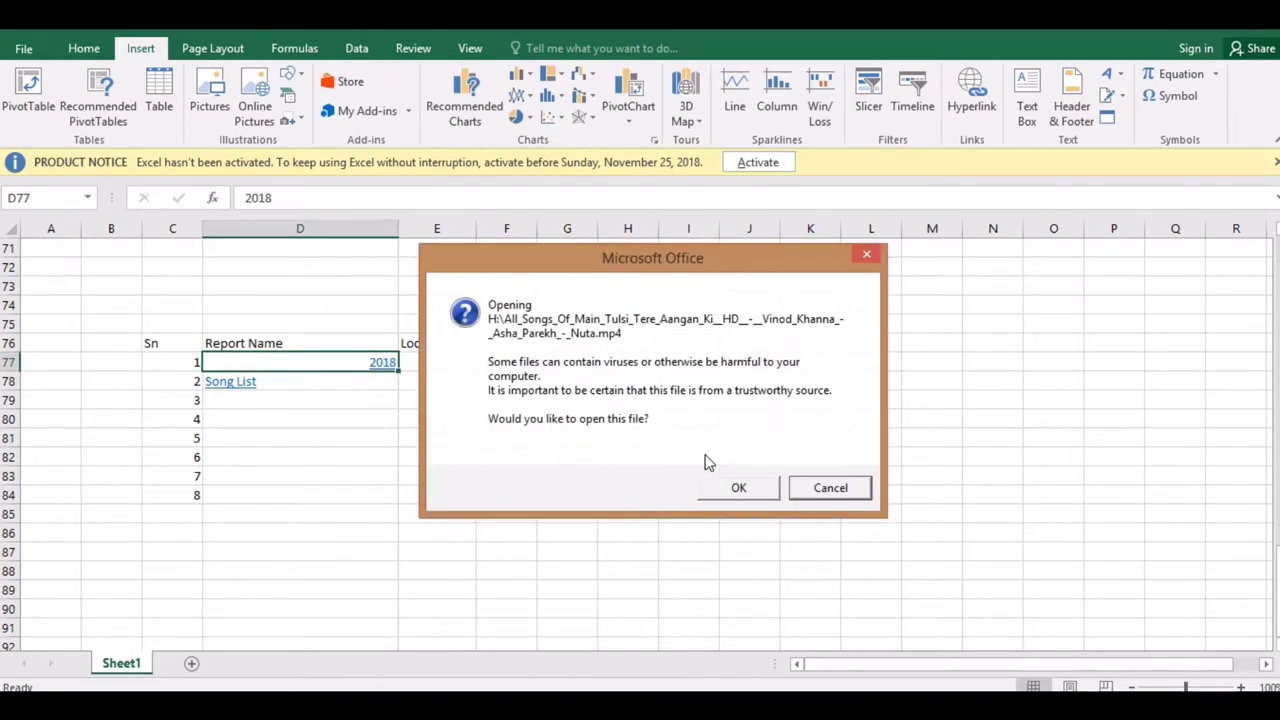
Confirm opening the mp4 video, then close VLC once it has played.
{"action": "left_click", "coordinate": [732, 487]}
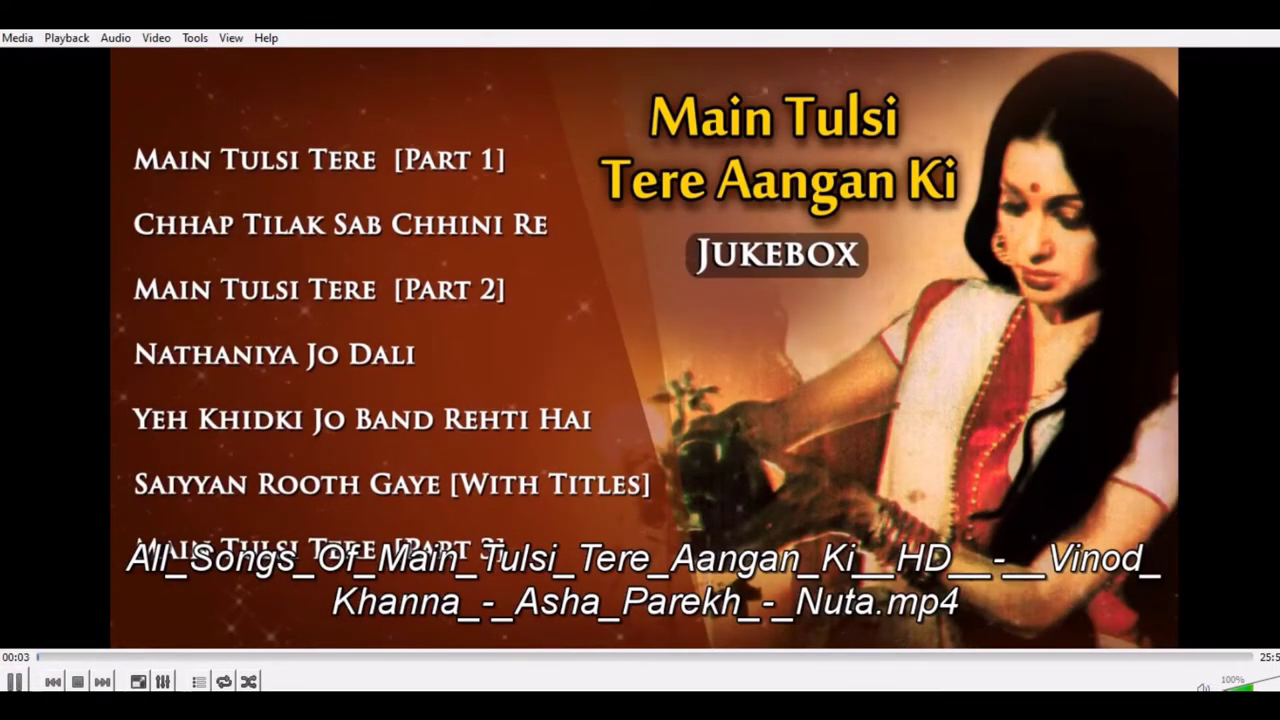
{"action": "left_click", "coordinate": [1255, 12]}
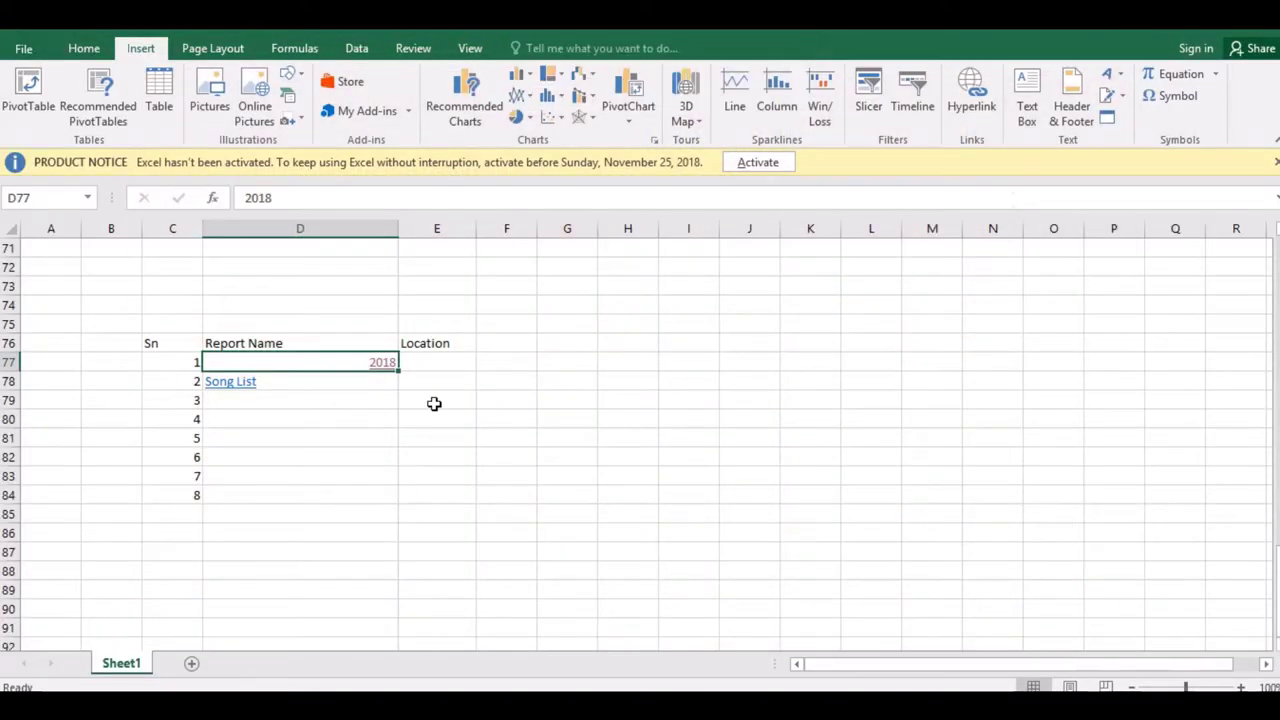
Open the File of Intertain folder via the Song List link, then close that folder.
{"action": "left_click", "coordinate": [352, 402]}
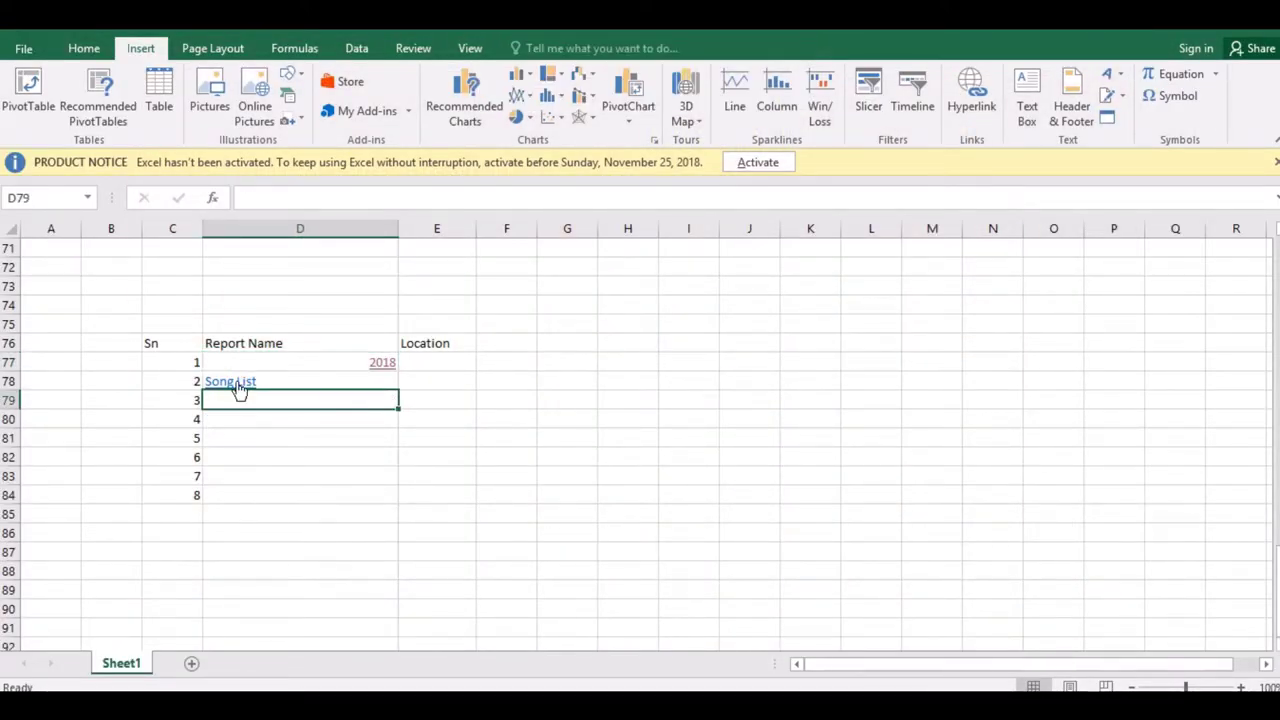
{"action": "left_click", "coordinate": [240, 386]}
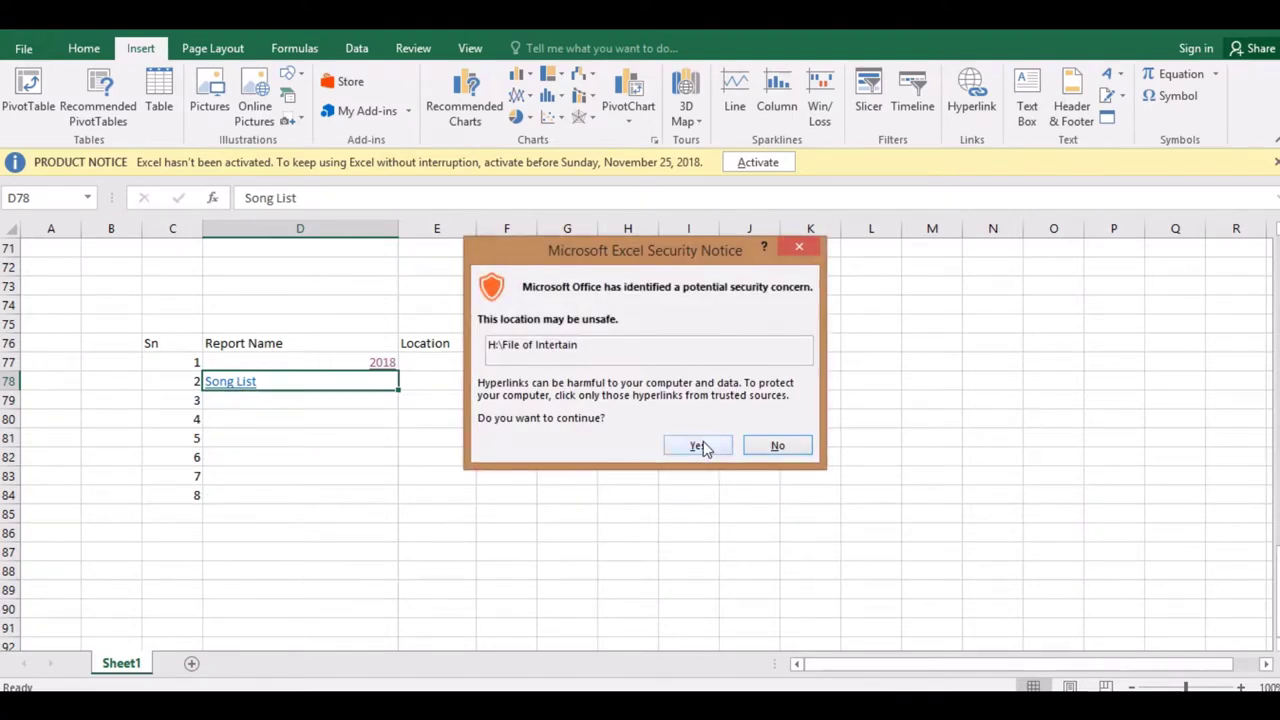
{"action": "left_click", "coordinate": [698, 446]}
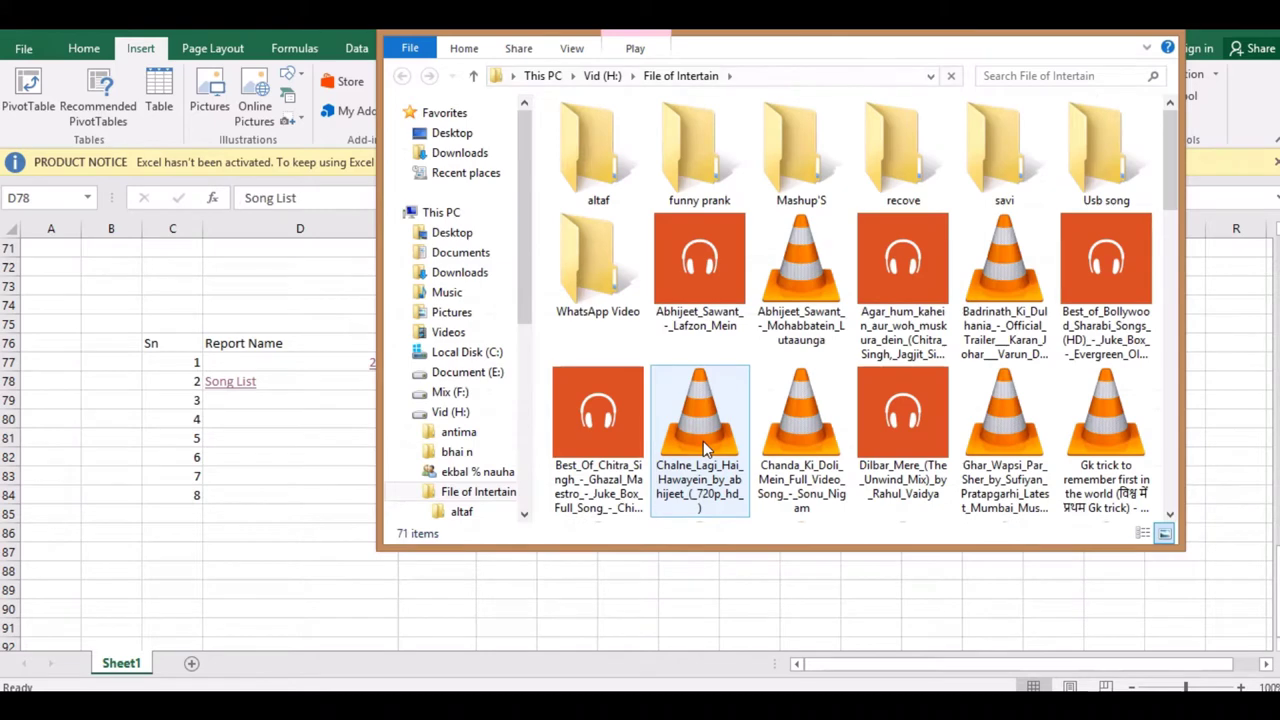
{"action": "left_click", "coordinate": [1158, 32]}
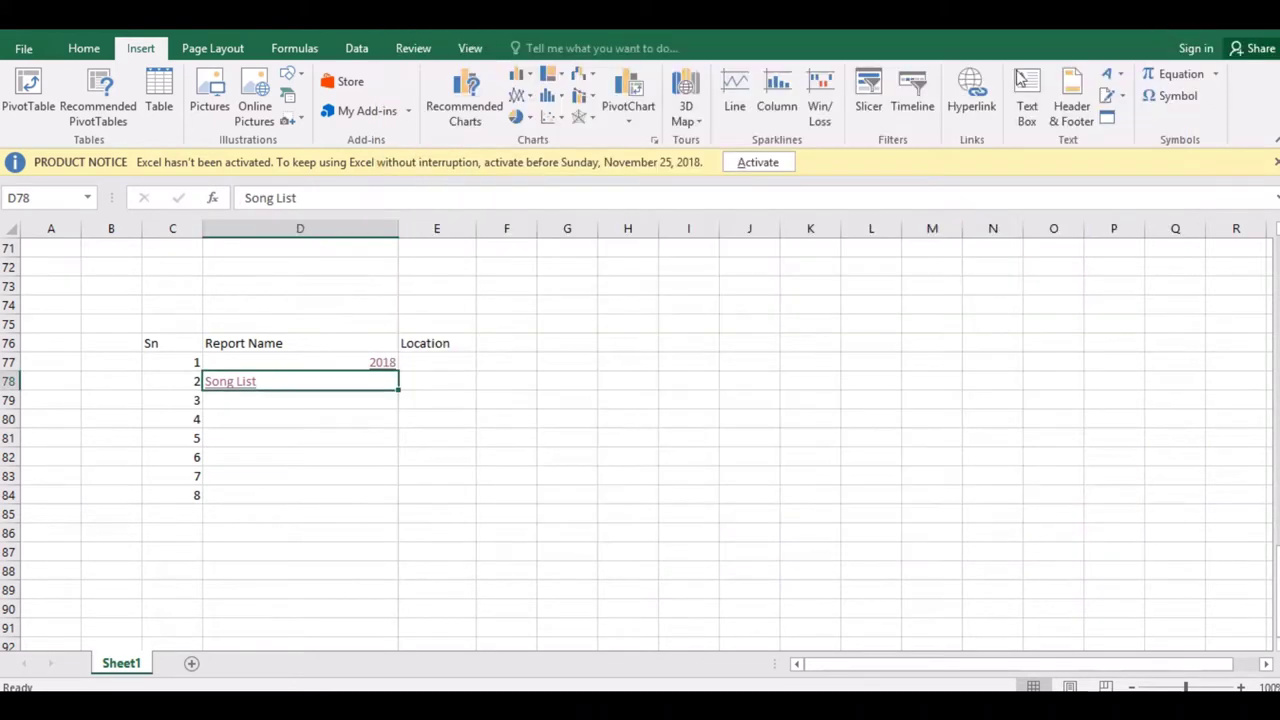
{"action": "left_click", "coordinate": [408, 364]}
Select cells E79, E77 and D81 around the report table, then an empty cell.
{"action": "left_click", "coordinate": [419, 405]}
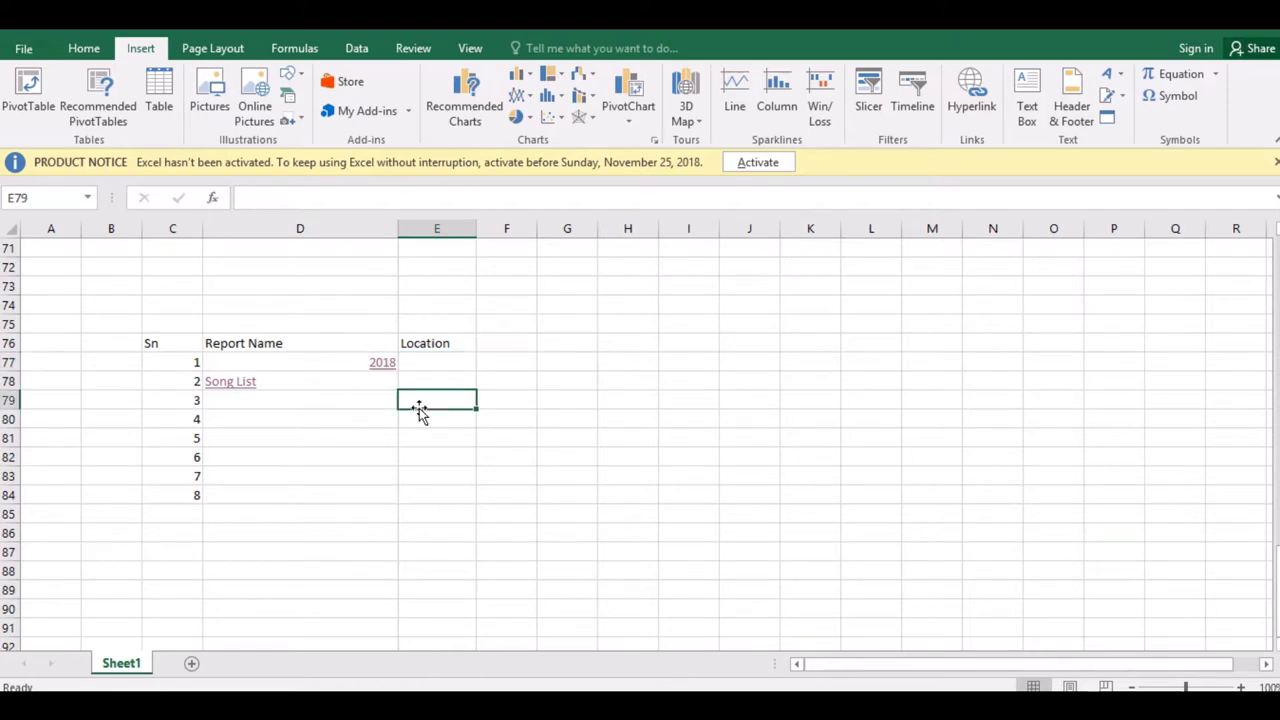
{"action": "left_click", "coordinate": [434, 364]}
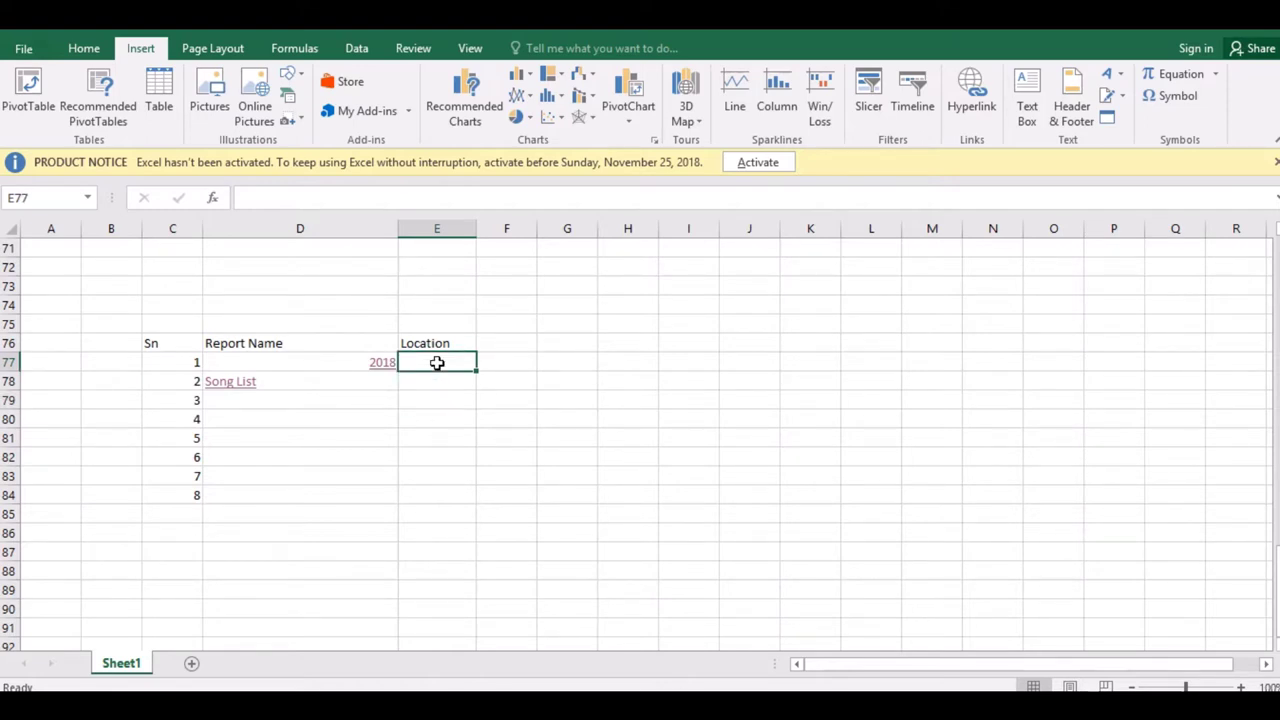
{"action": "left_click", "coordinate": [386, 438]}
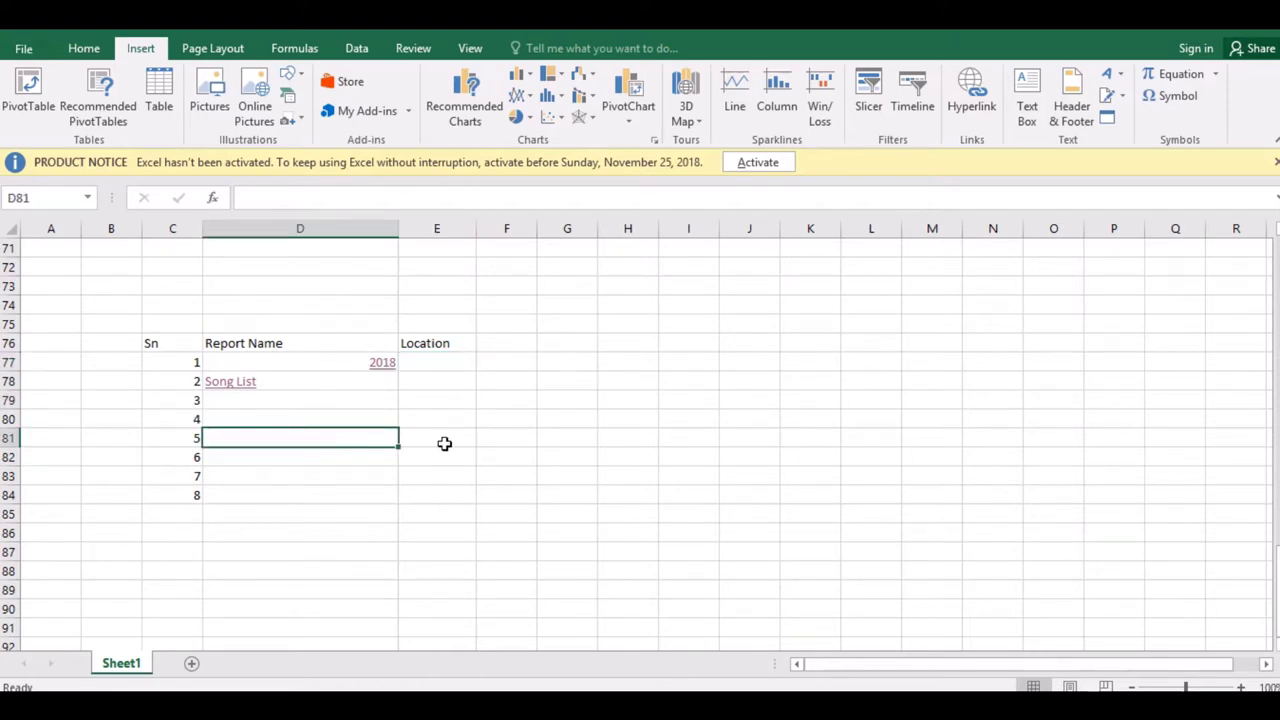
{"action": "left_click", "coordinate": [539, 421]}
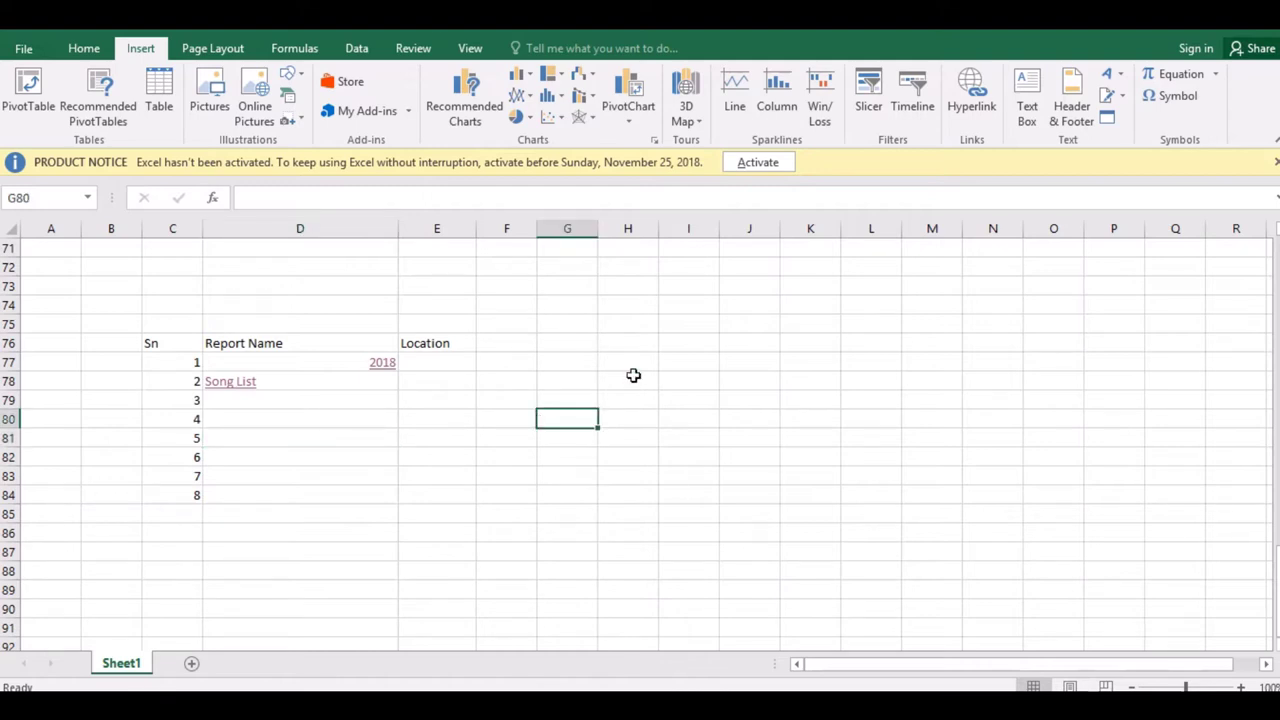
Draw a text box over D75:E76, move it off the Location heading, and delete it.
{"action": "left_click", "coordinate": [1045, 80]}
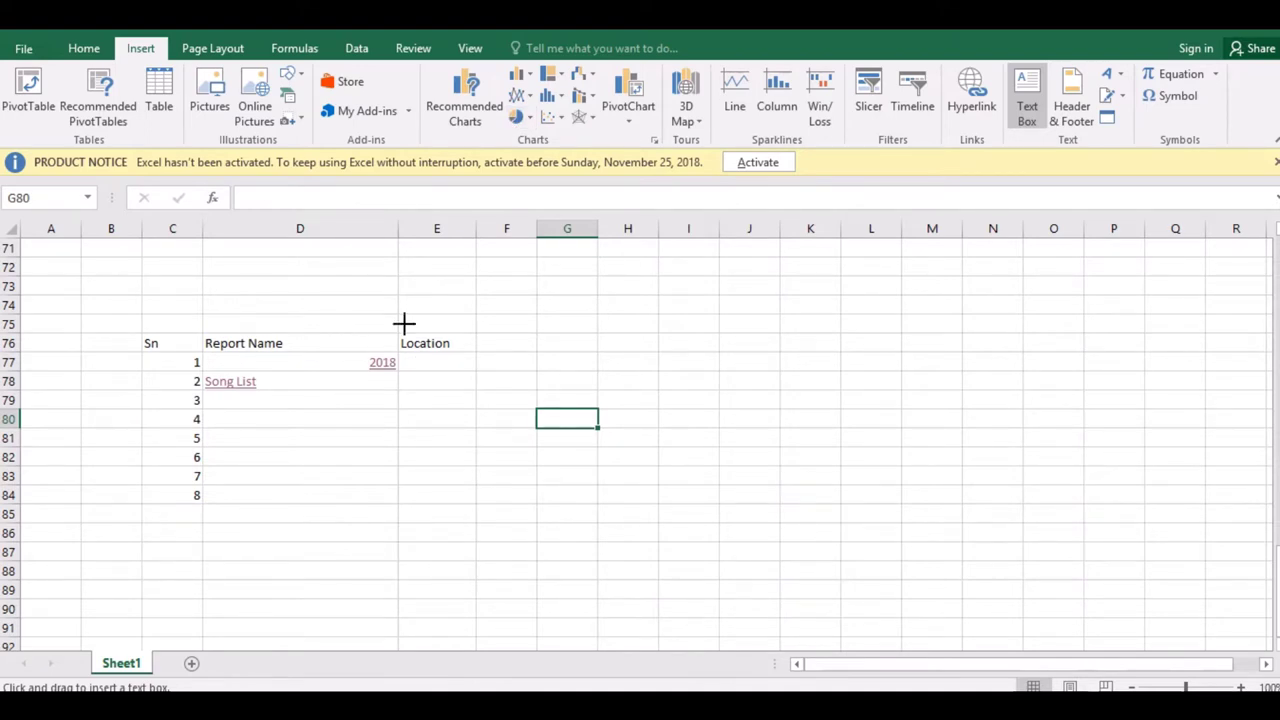
{"action": "left_click_drag", "start_coordinate": [404, 323], "coordinate": [485, 346]}
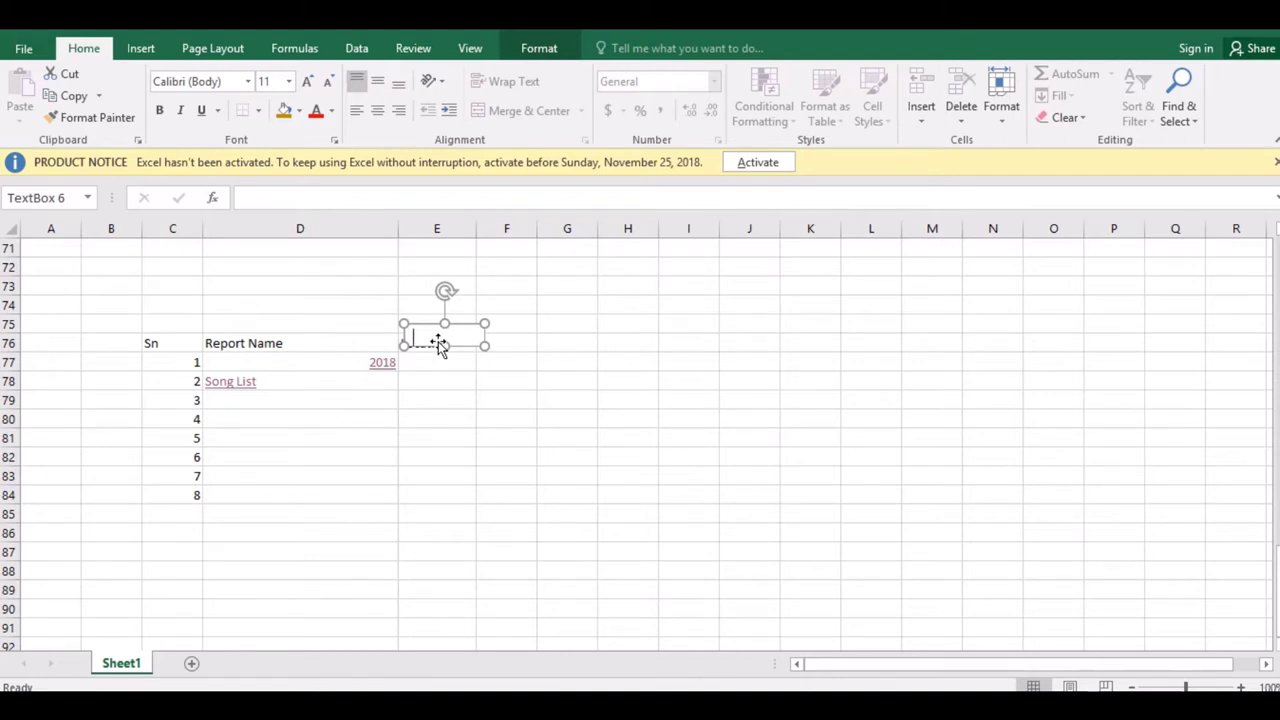
{"action": "left_click_drag", "start_coordinate": [415, 330], "coordinate": [428, 313]}
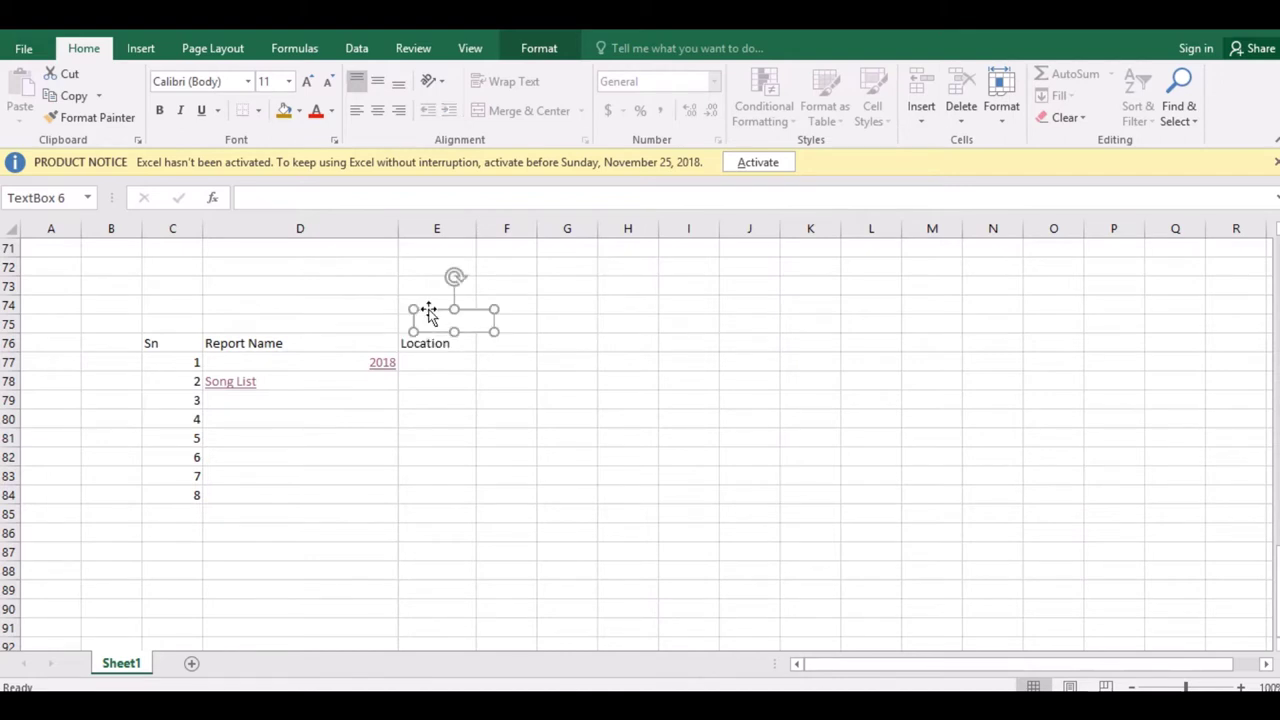
{"action": "key", "text": "Delete"}
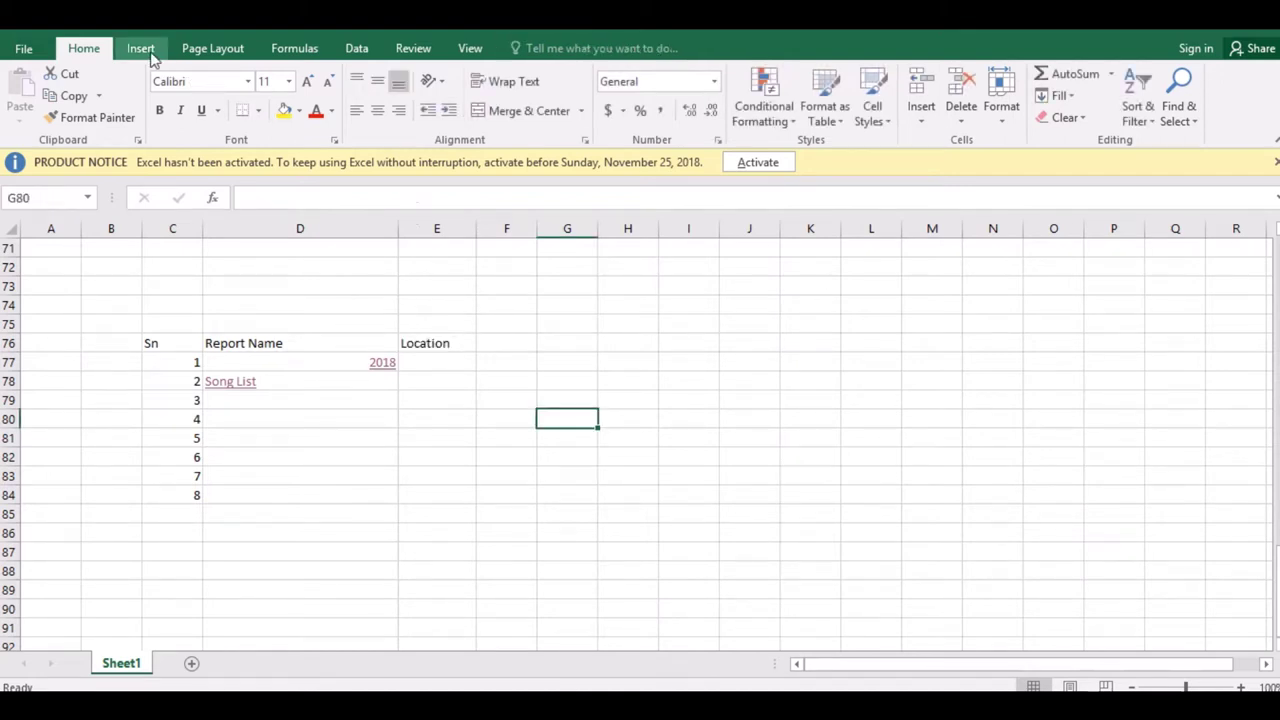
Open the printed page header for editing via Insert > Header & Footer.
{"action": "left_click", "coordinate": [141, 50]}
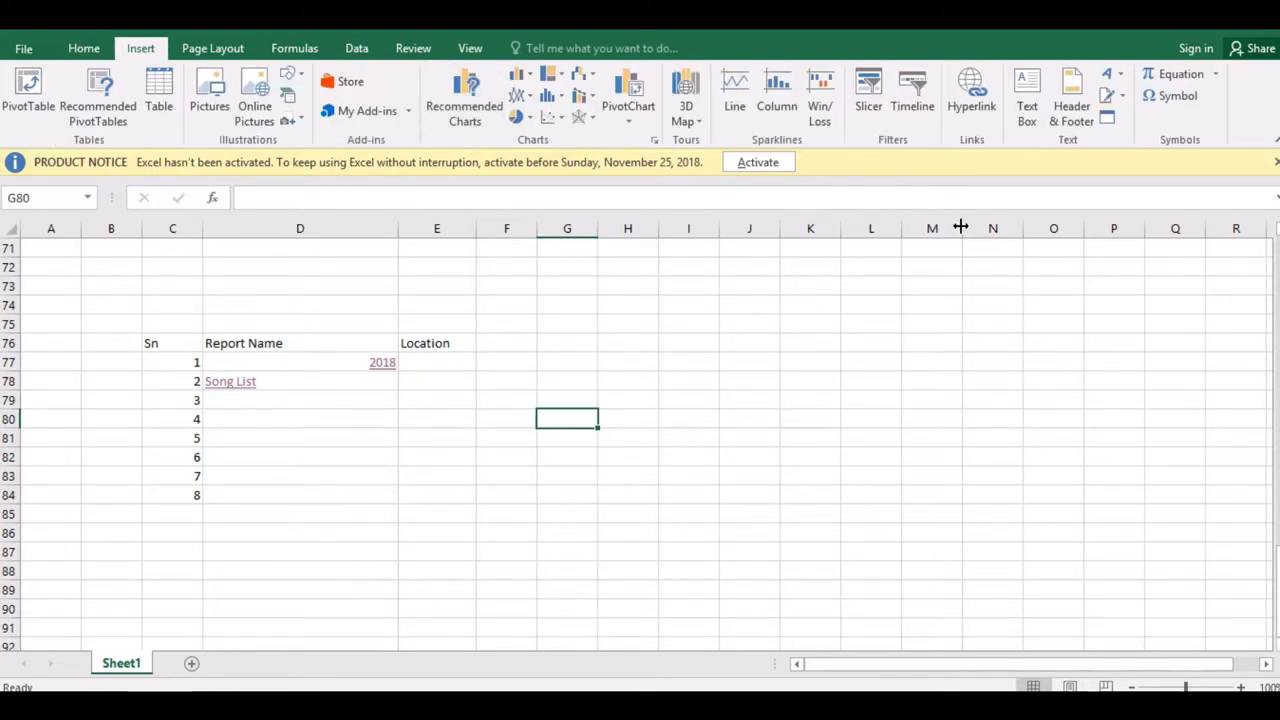
{"action": "left_click", "coordinate": [1066, 112]}
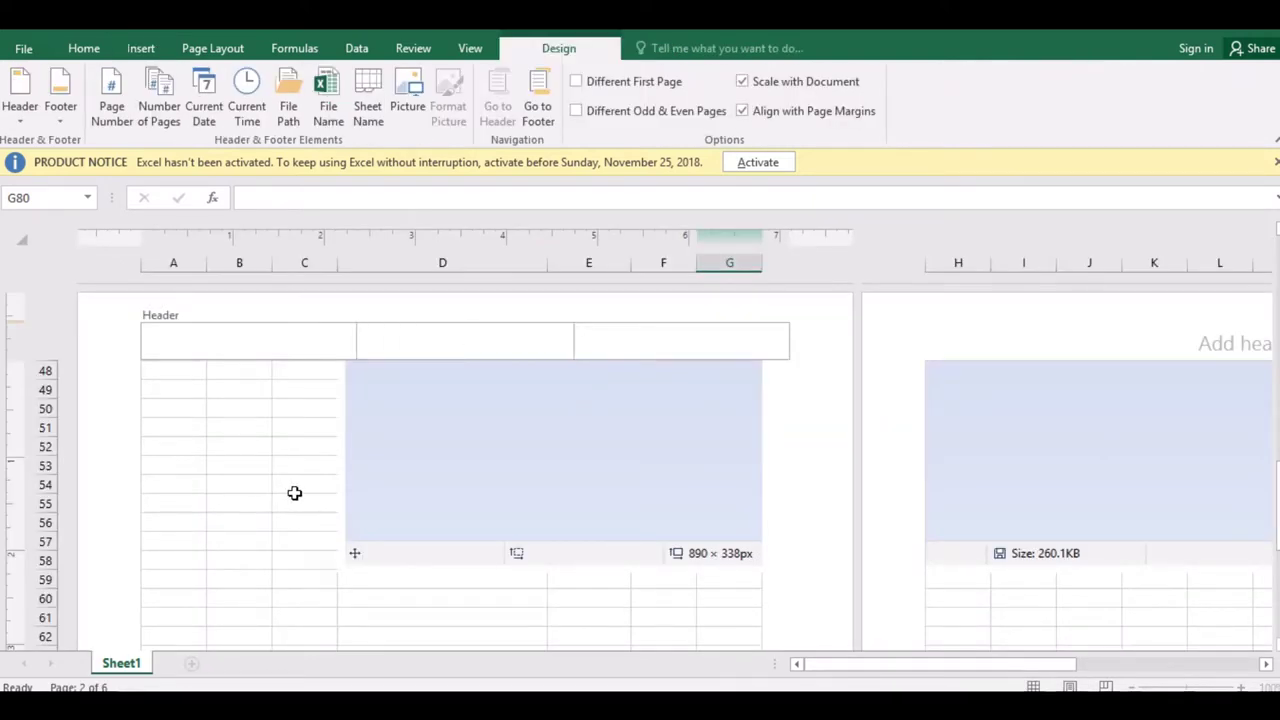
Enter 'Frnd Solution Co' in the centre header section and commit it.
{"action": "left_click", "coordinate": [293, 500]}
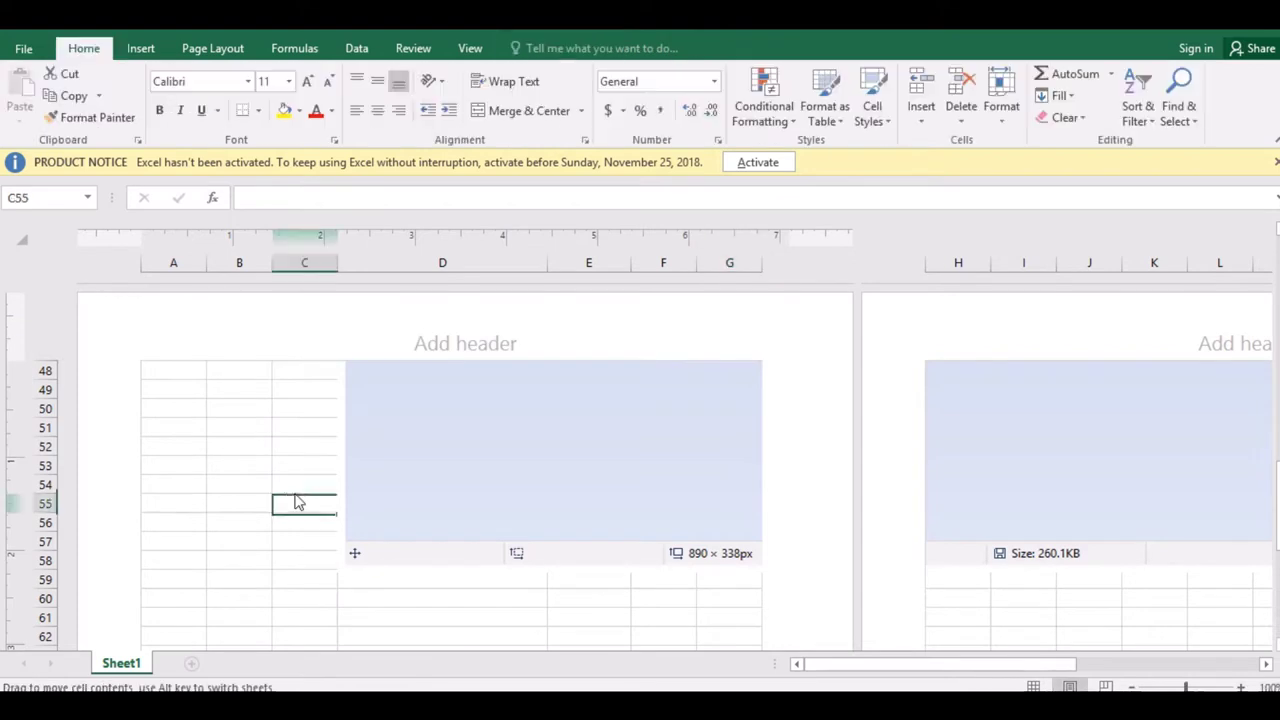
{"action": "left_click", "coordinate": [467, 340]}
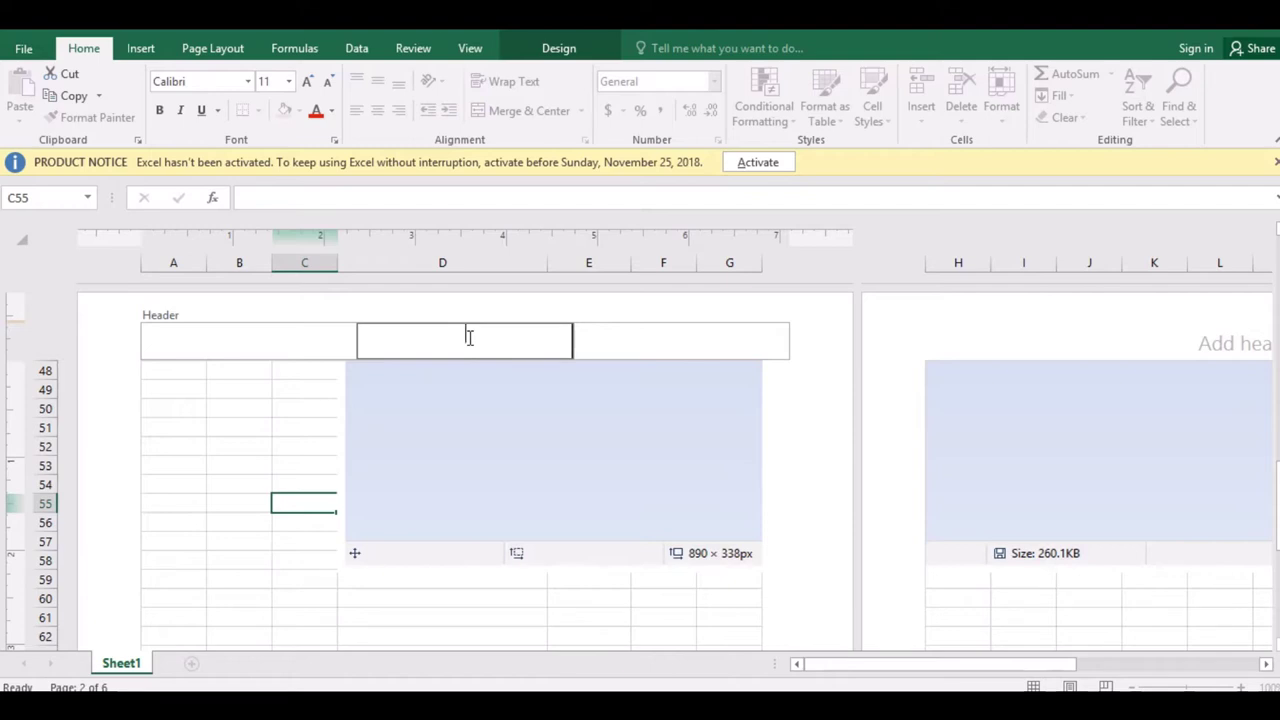
{"action": "type", "text": "Frnd "}
{"action": "type", "text": "Sol"}
{"action": "type", "text": "ution Co"}
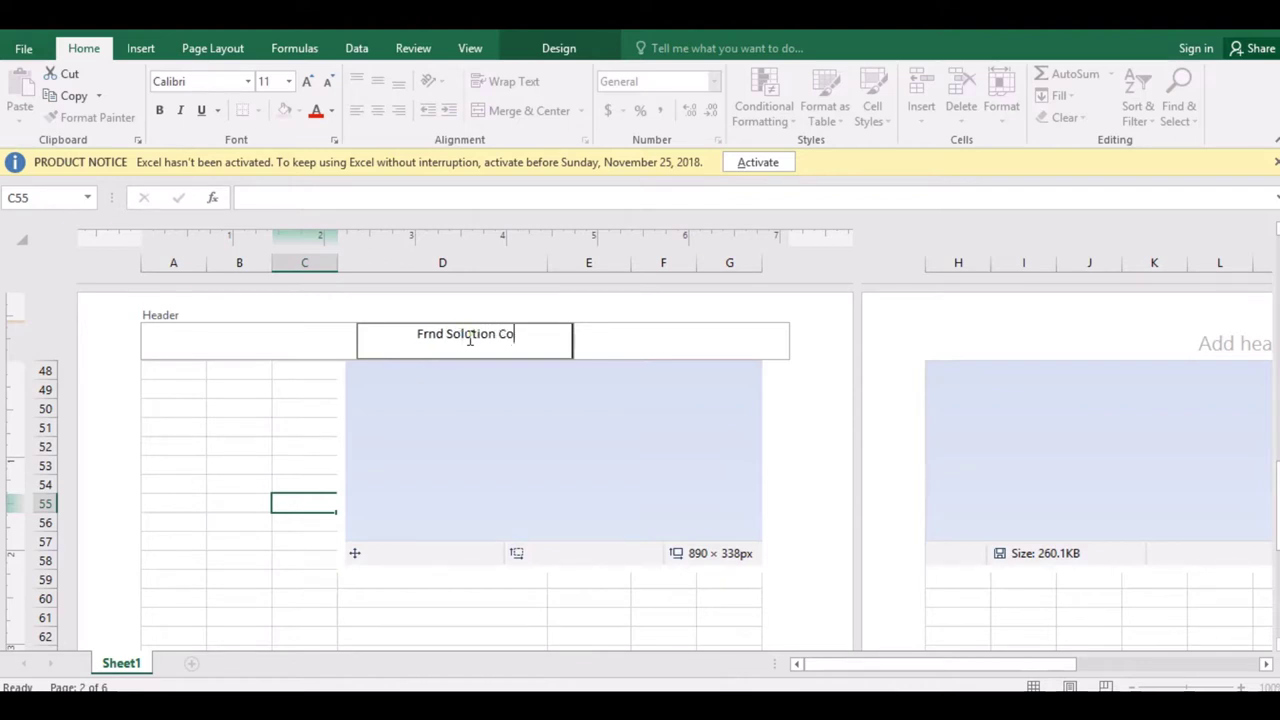
{"action": "left_click", "coordinate": [670, 572]}
{"action": "left_click", "coordinate": [670, 572]}
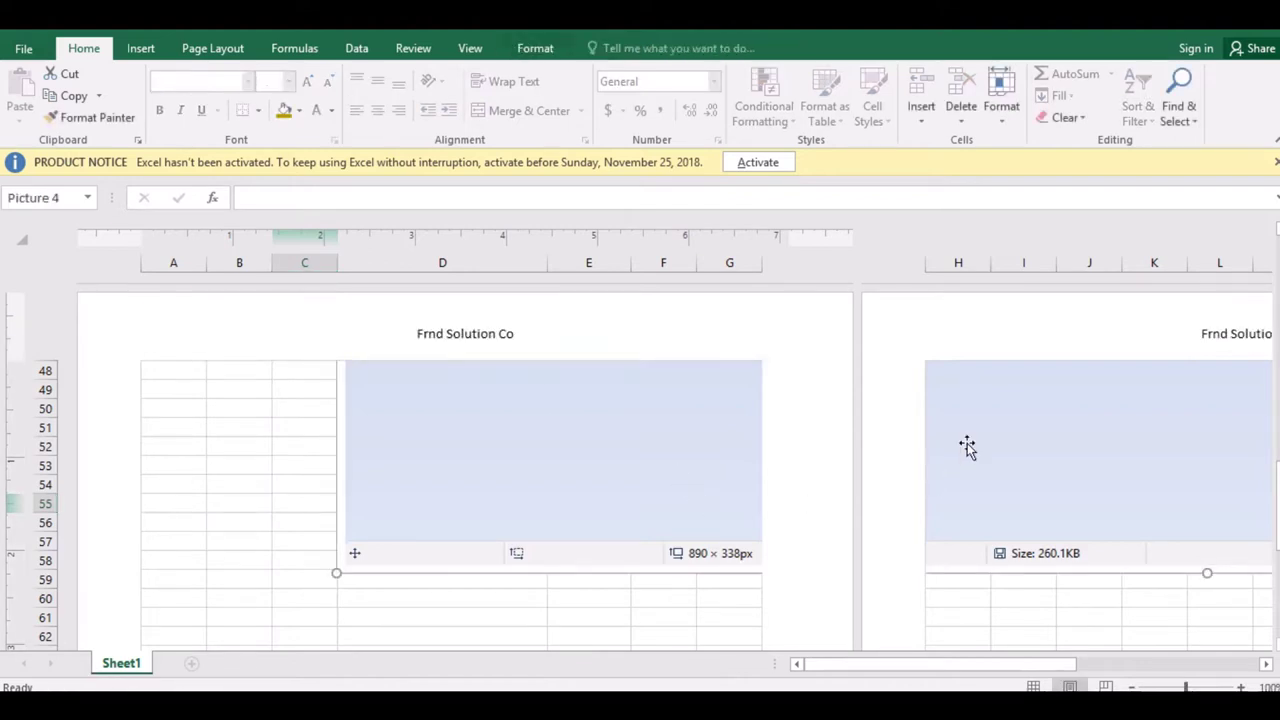
{"action": "left_click", "coordinate": [1243, 341]}
{"action": "left_click", "coordinate": [1123, 497]}
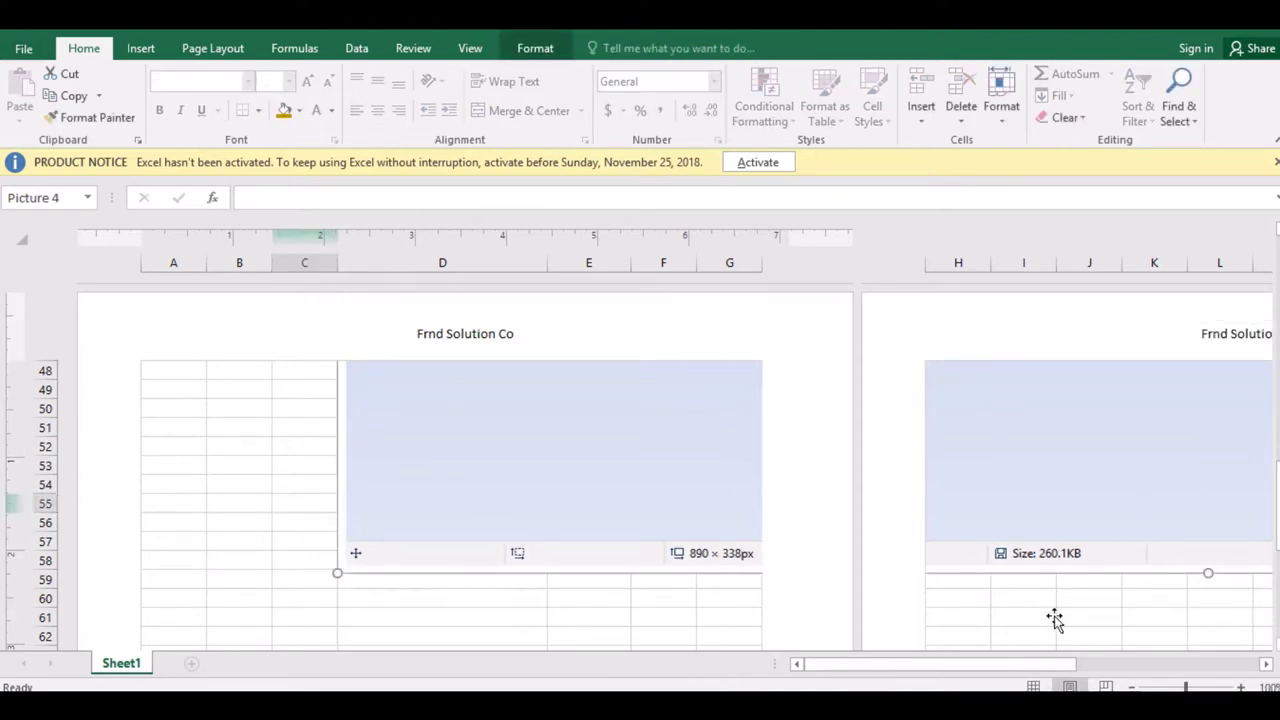
{"action": "left_click", "coordinate": [1111, 593]}
{"action": "key", "text": "Right"}
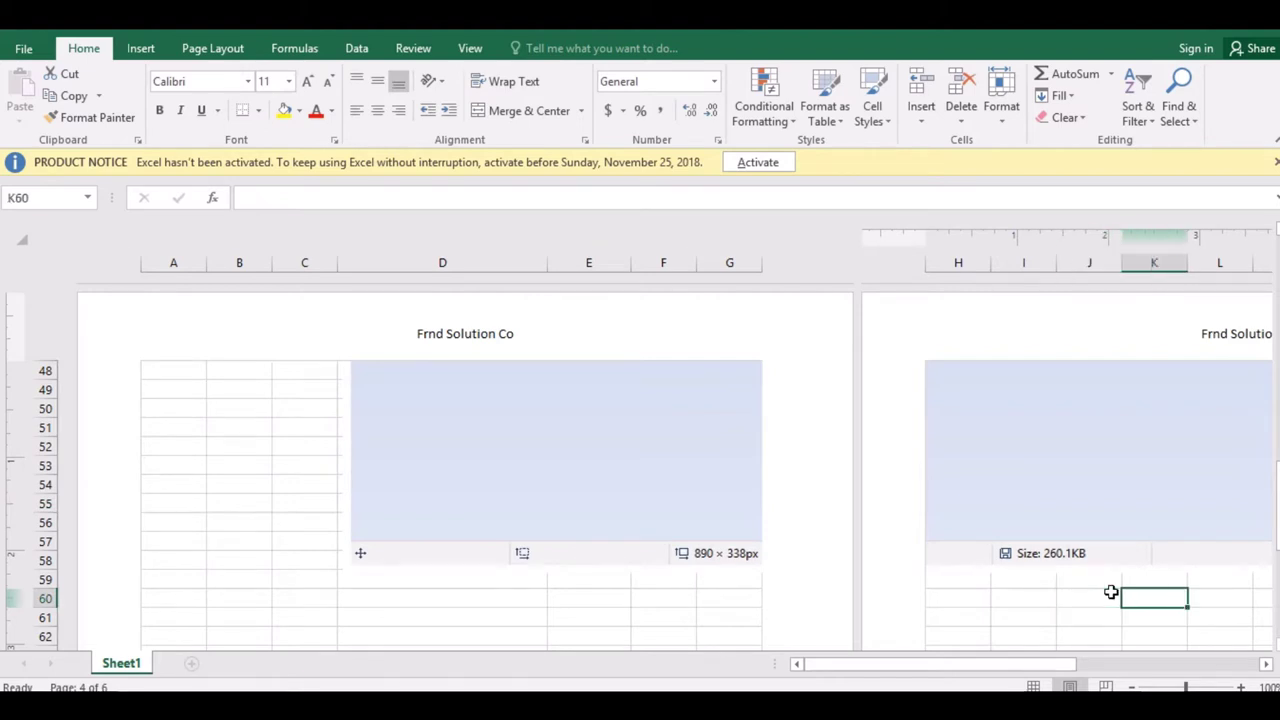
{"action": "key", "text": "Right"}
{"action": "key", "text": "Right"}
{"action": "key", "text": "Right"}
{"action": "key", "text": "Right"}
{"action": "key", "text": "Right"}
{"action": "key", "text": "Right"}
{"action": "key", "text": "Right"}
{"action": "key", "text": "Right"}
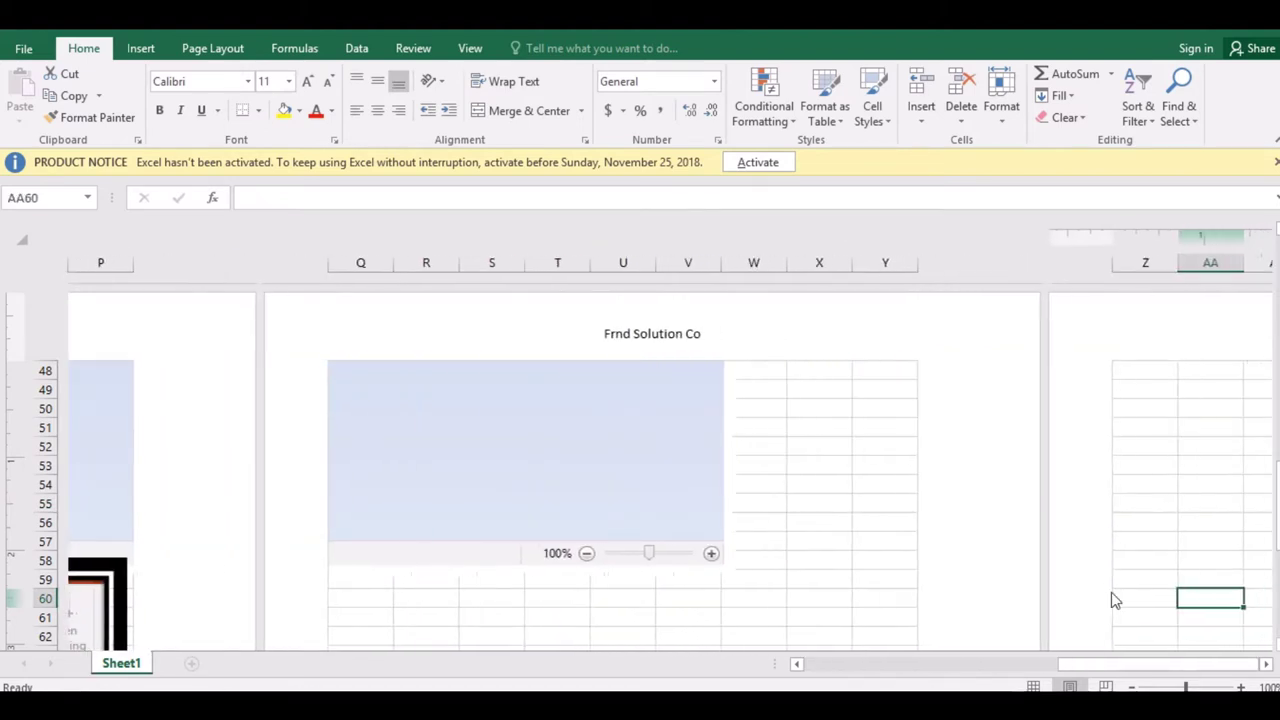
{"action": "key", "text": "Right"}
{"action": "key", "text": "Right"}
{"action": "key", "text": "Right"}
{"action": "key", "text": "Right"}
{"action": "key", "text": "Right"}
{"action": "key", "text": "Right"}
{"action": "key", "text": "Right"}
{"action": "key", "text": "Right"}
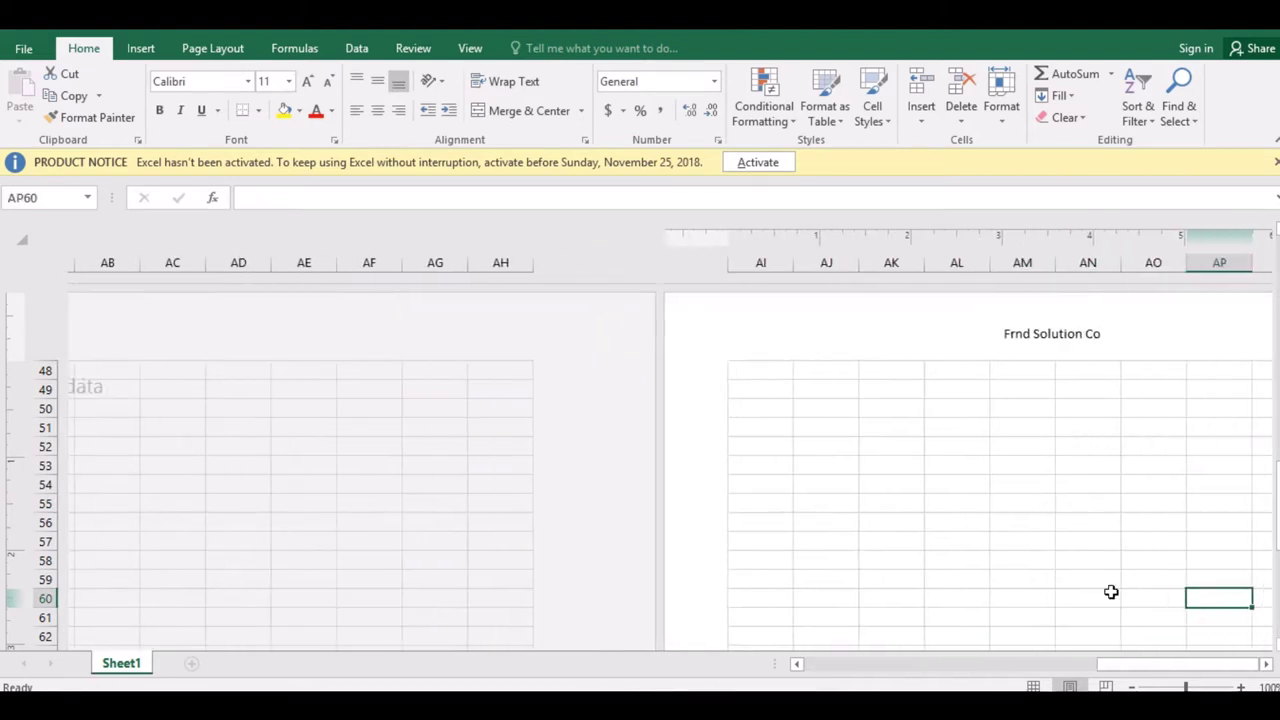
{"action": "key", "text": "Right"}
{"action": "key", "text": "Right"}
{"action": "key", "text": "Right"}
{"action": "key", "text": "Right"}
{"action": "key", "text": "Right"}
{"action": "key", "text": "Right"}
{"action": "key", "text": "Right"}
{"action": "key", "text": "Right"}
{"action": "key", "text": "Right"}
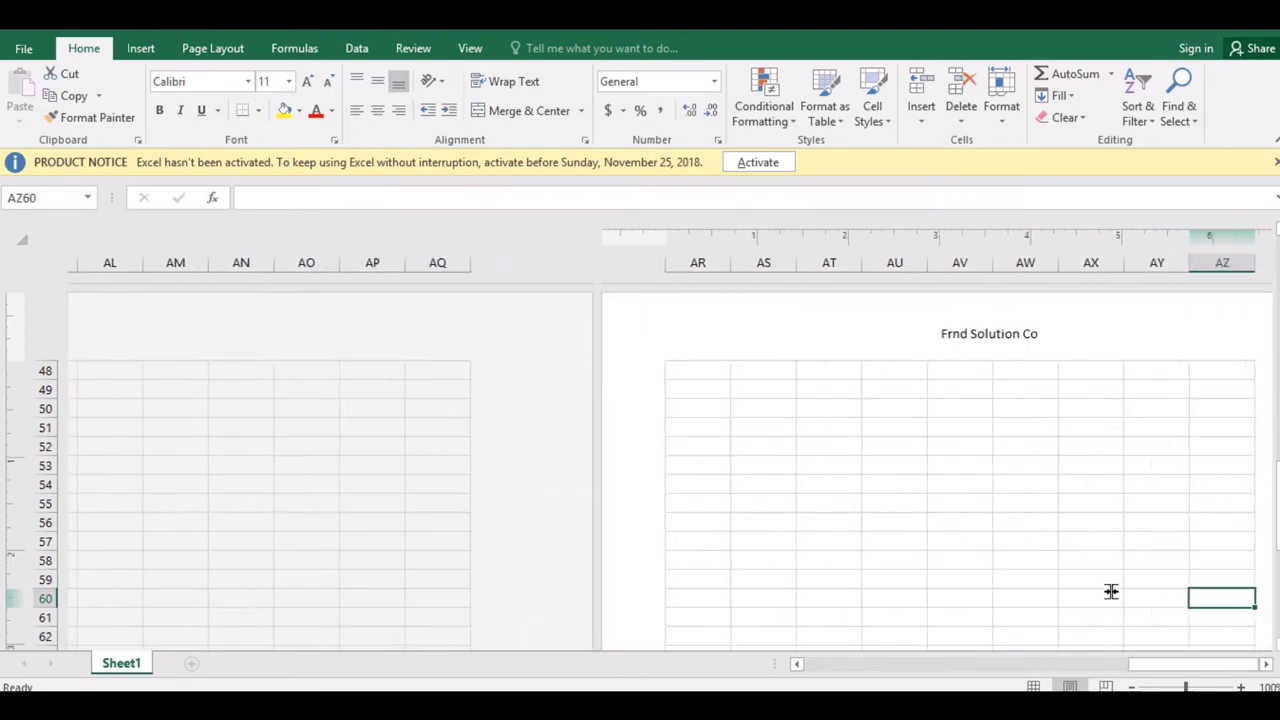
{"action": "key", "text": "Right"}
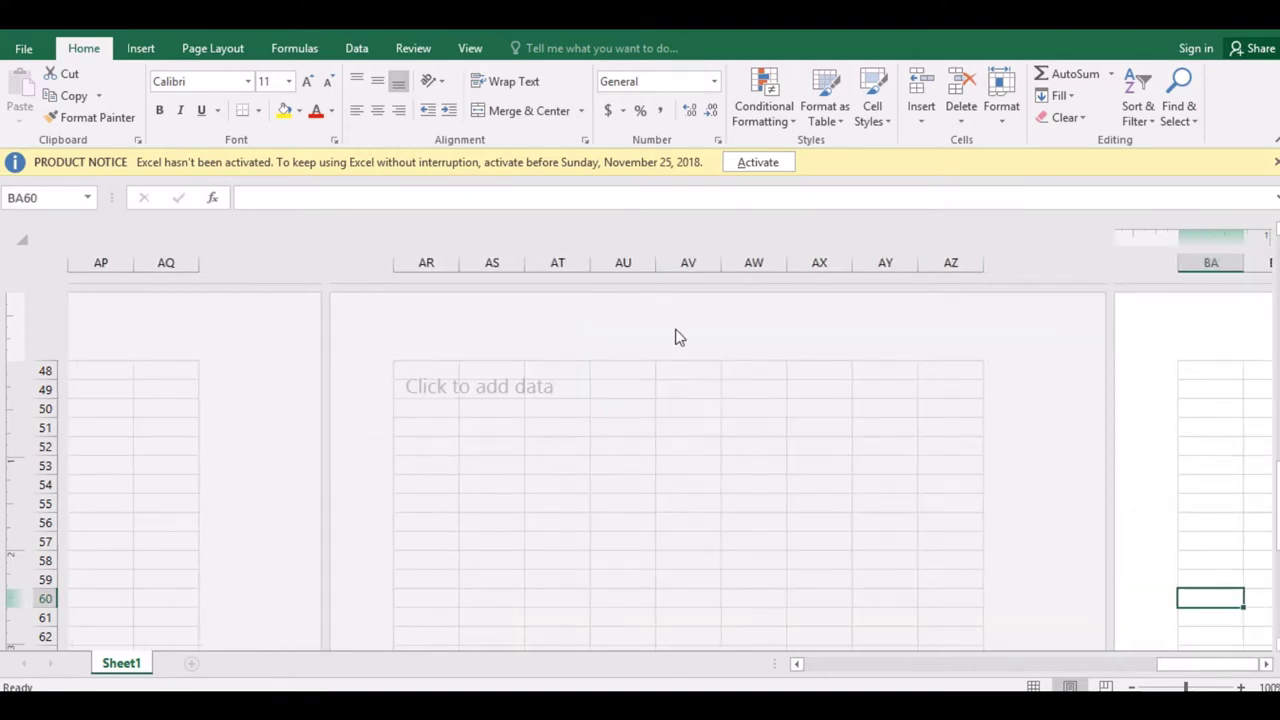
{"action": "left_click", "coordinate": [677, 337]}
{"action": "type", "text": "Frnd Solution Co"}
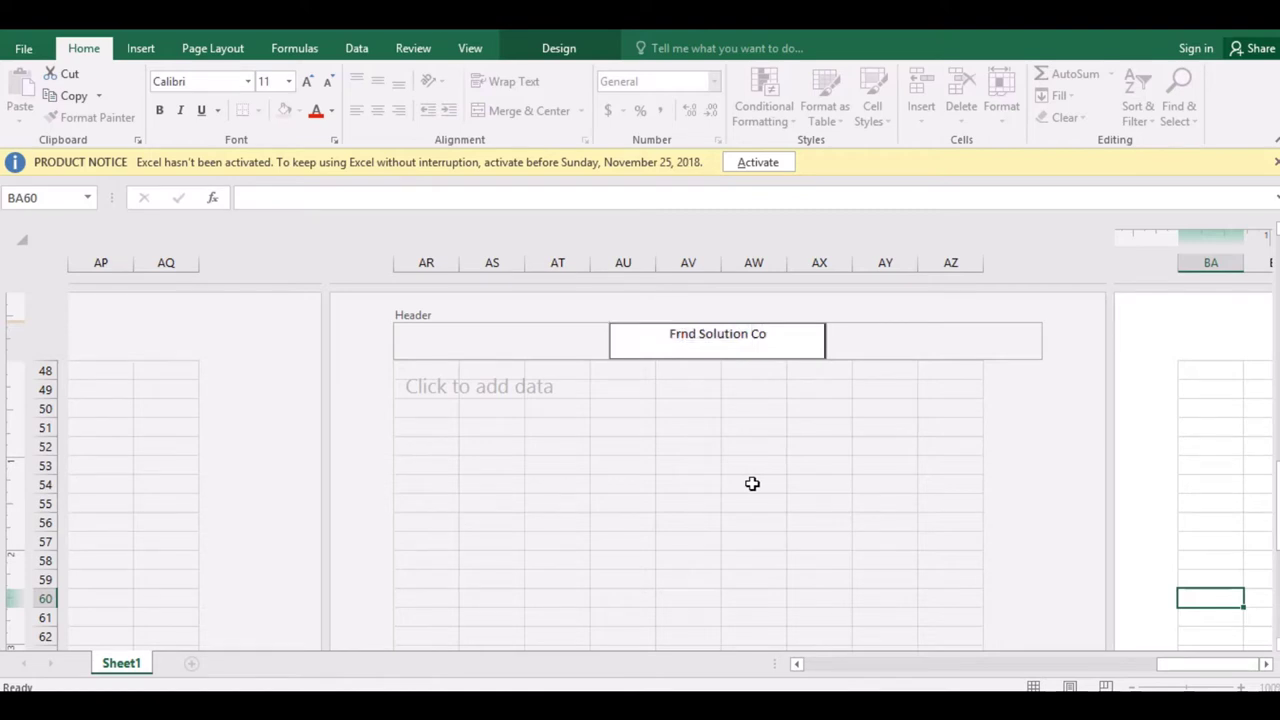
{"action": "left_click", "coordinate": [754, 484]}
{"action": "key", "text": "Home"}
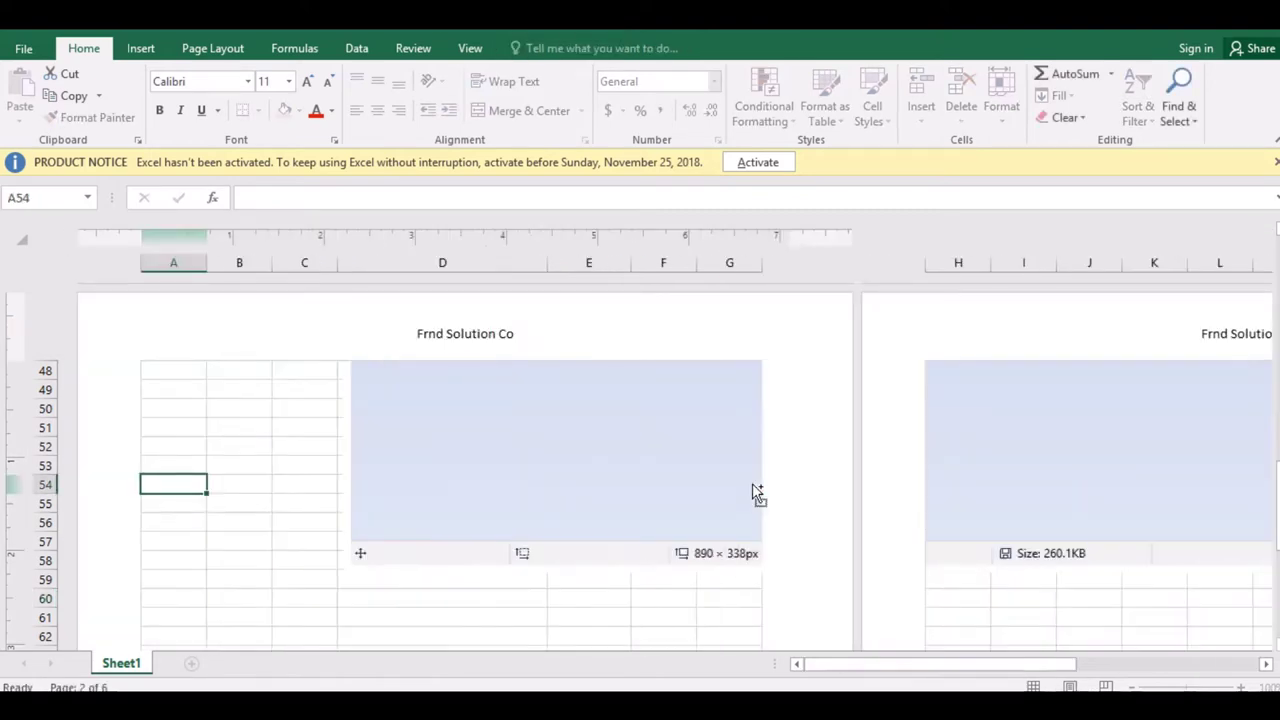
{"action": "left_click", "coordinate": [262, 446]}
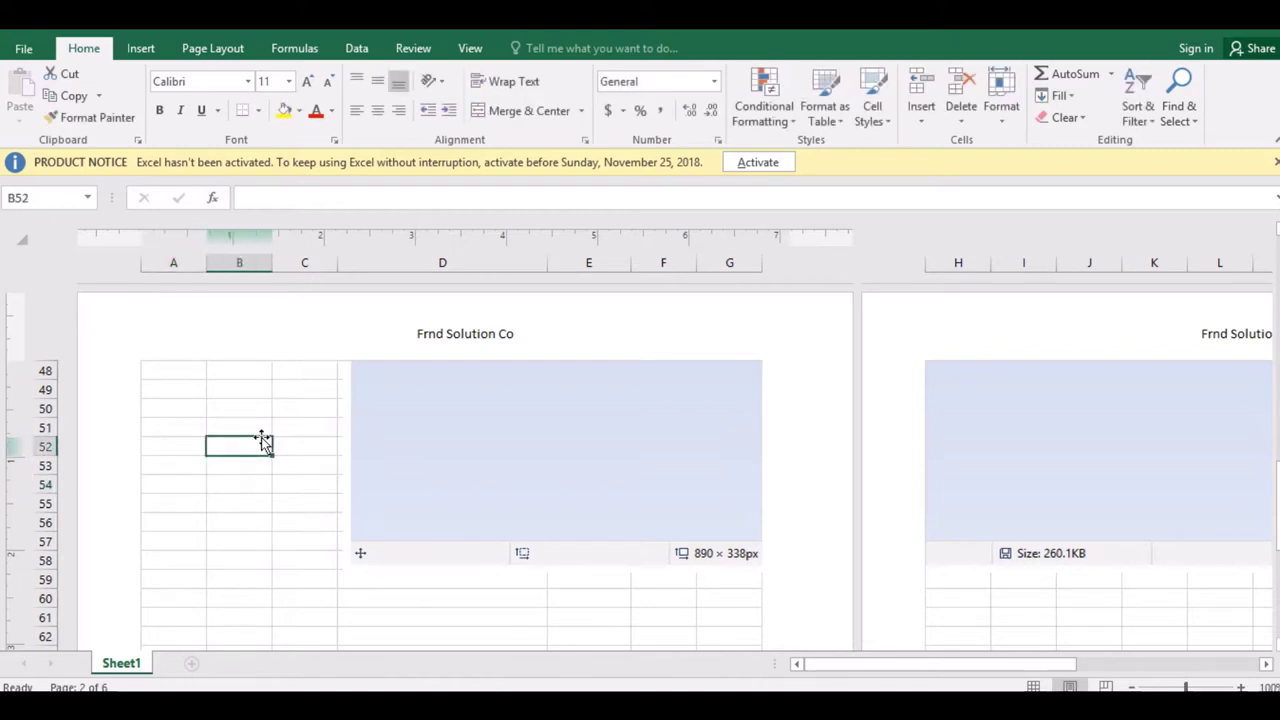
Put Current Time (12:03 AM) in the left header section and Current Date (11/22/2018) in the right.
{"action": "left_click", "coordinate": [352, 333]}
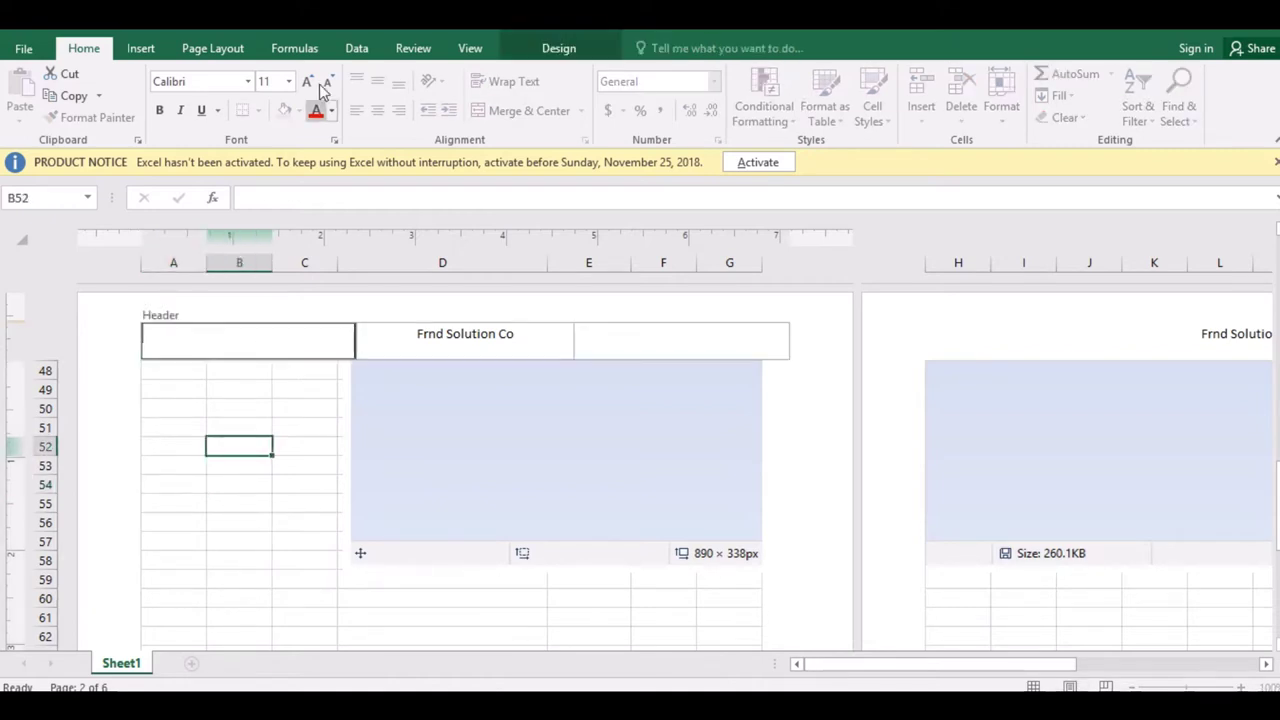
{"action": "left_click", "coordinate": [560, 48]}
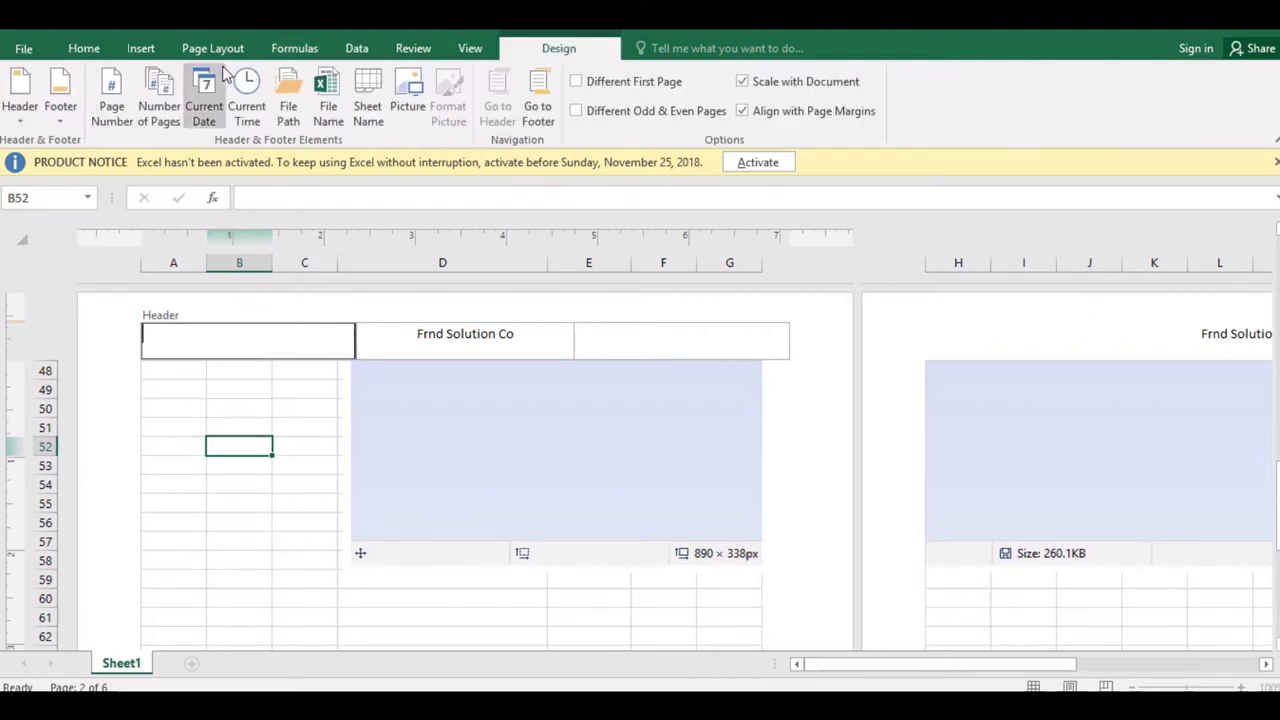
{"action": "left_click", "coordinate": [246, 100]}
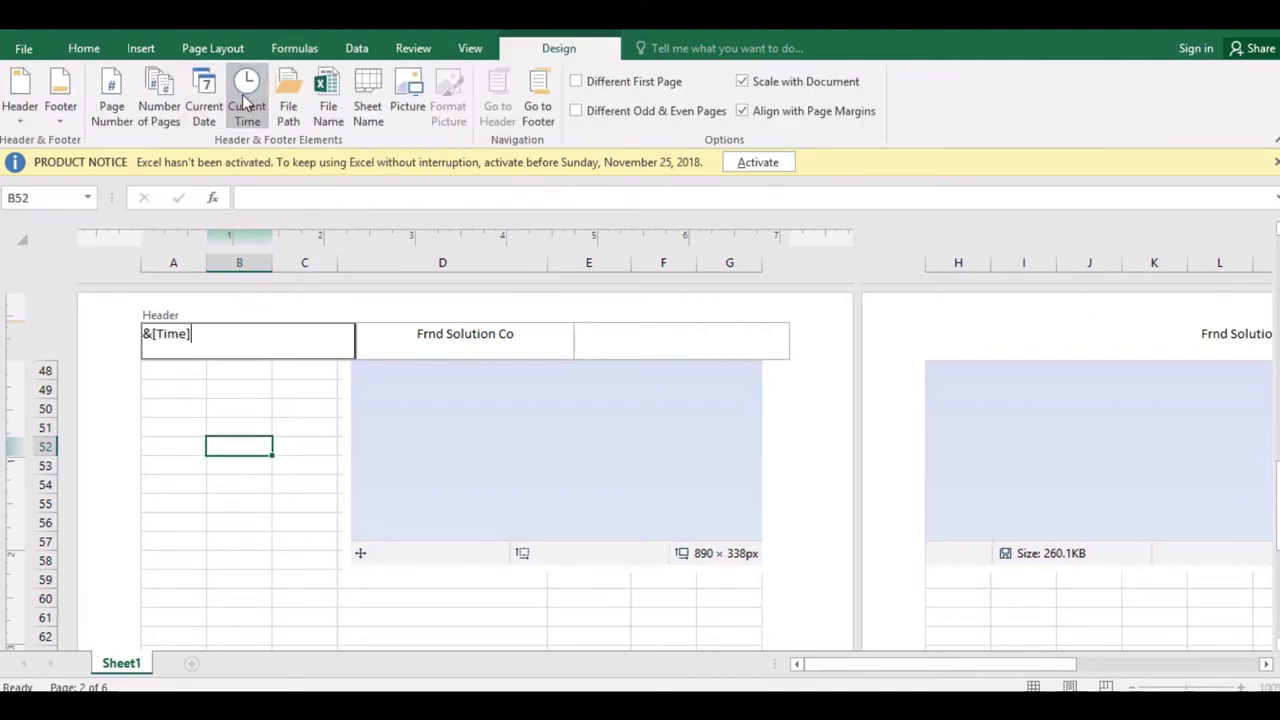
{"action": "left_click", "coordinate": [676, 341]}
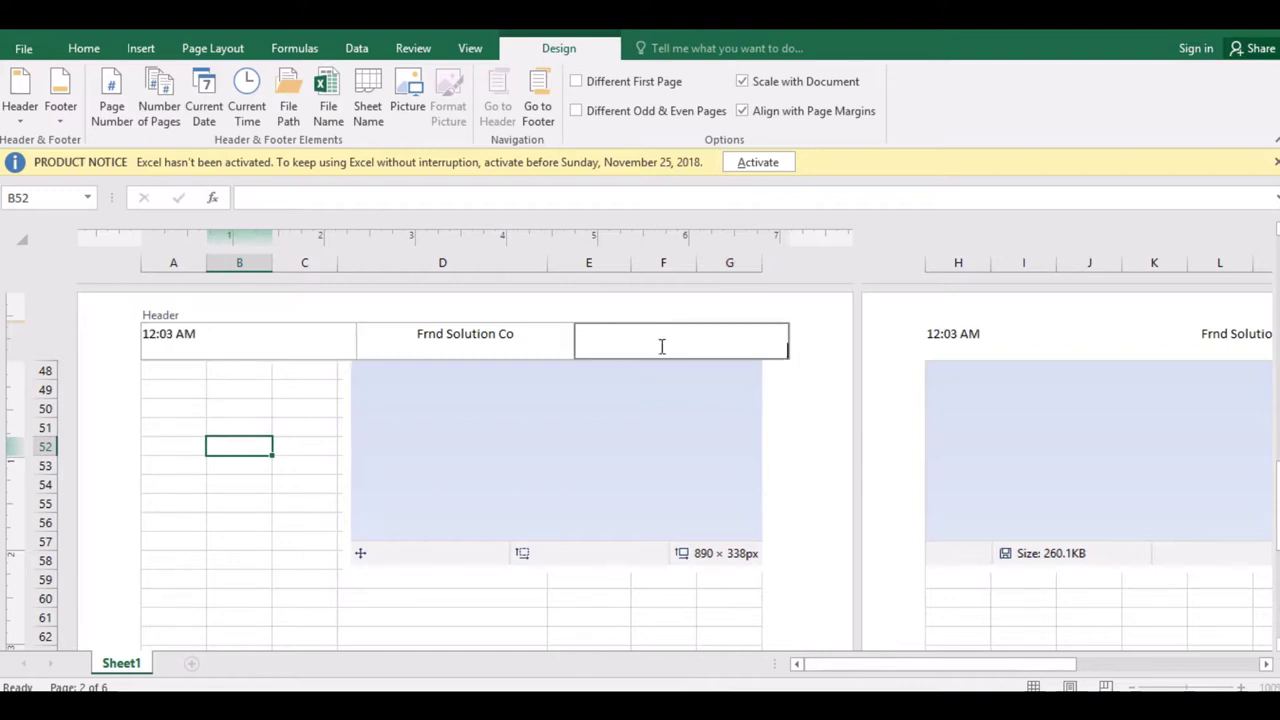
{"action": "left_click", "coordinate": [216, 104]}
{"action": "left_click", "coordinate": [400, 511]}
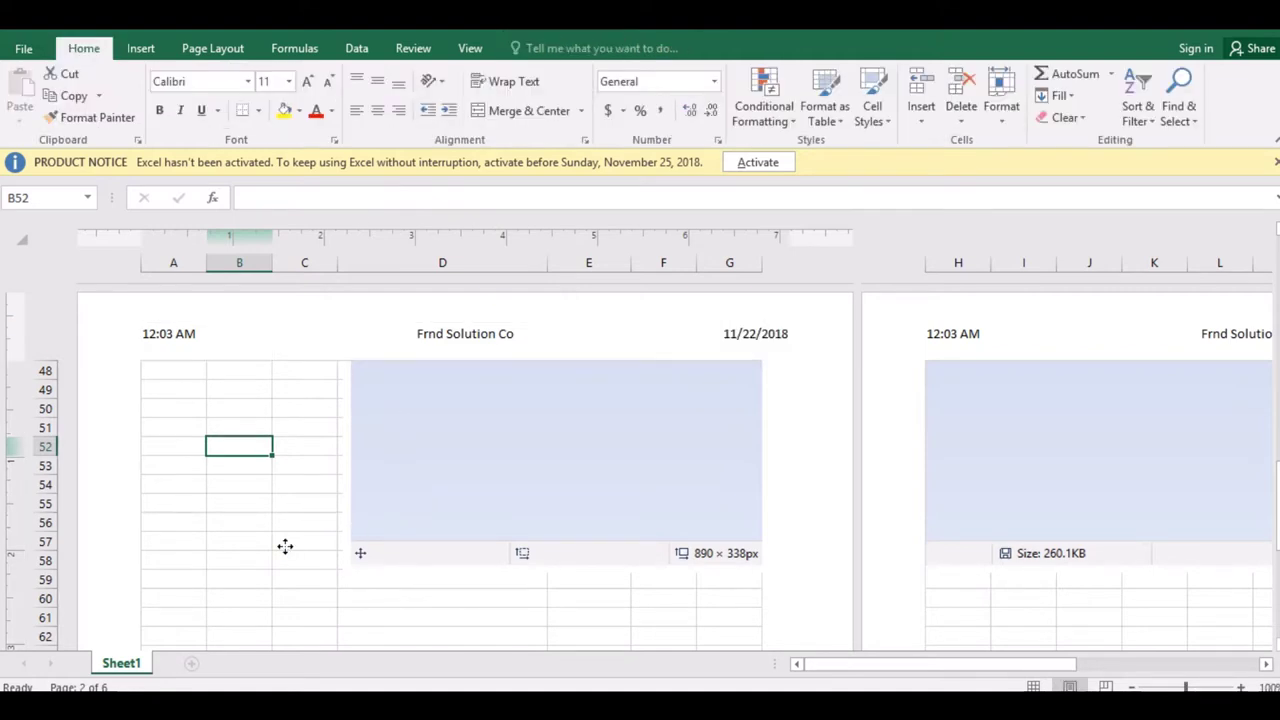
{"action": "left_click", "coordinate": [285, 546]}
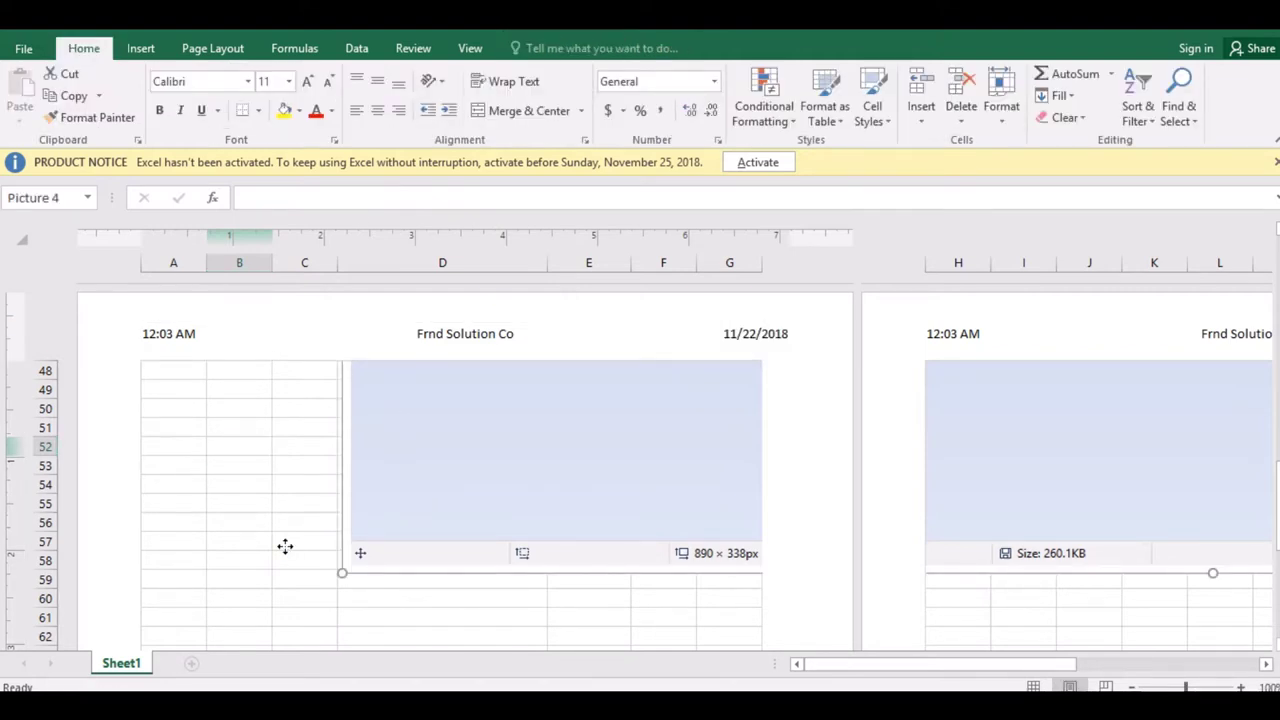
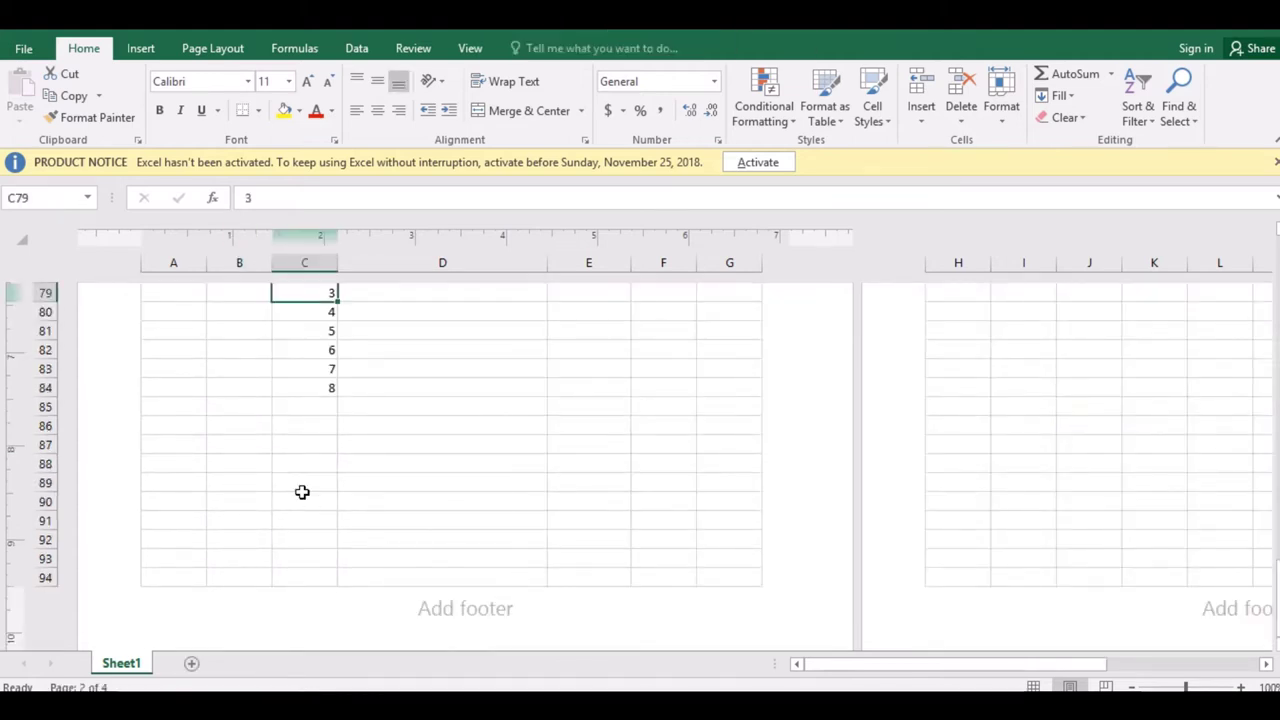
Insert the Number of Pages field into the left footer section so it shows 4.
{"action": "left_click", "coordinate": [463, 608]}
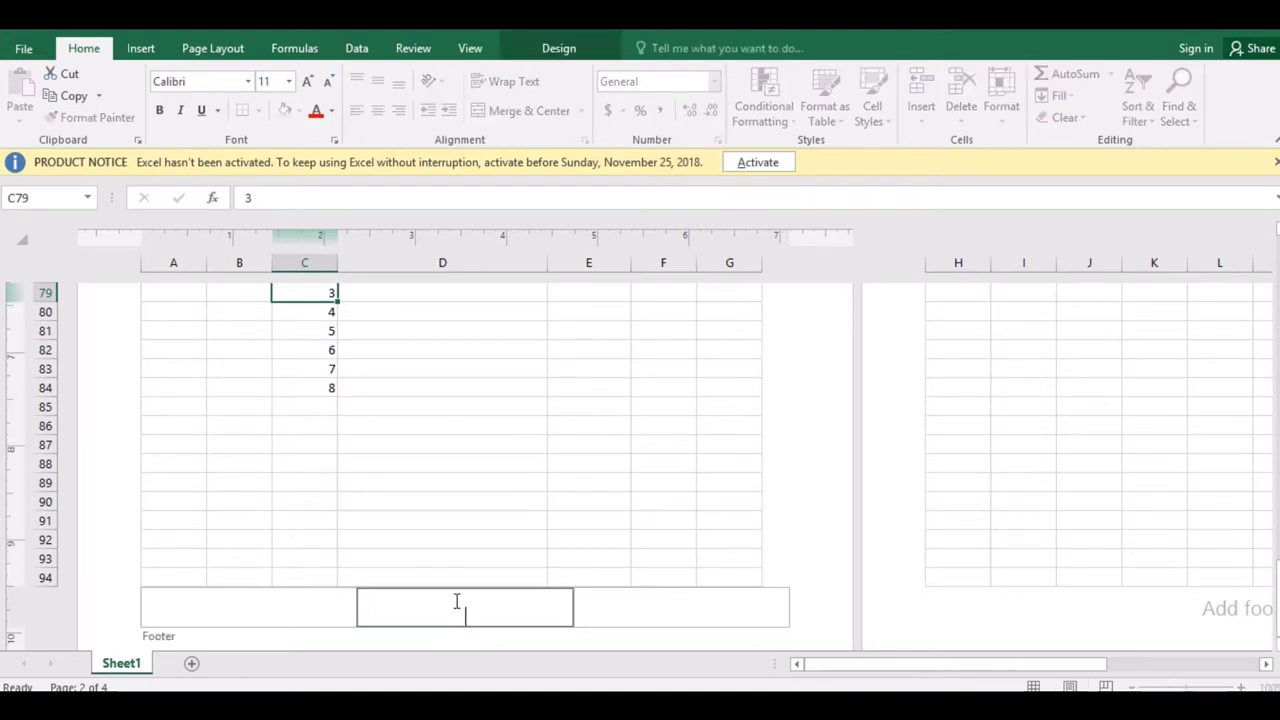
{"action": "left_click", "coordinate": [234, 608]}
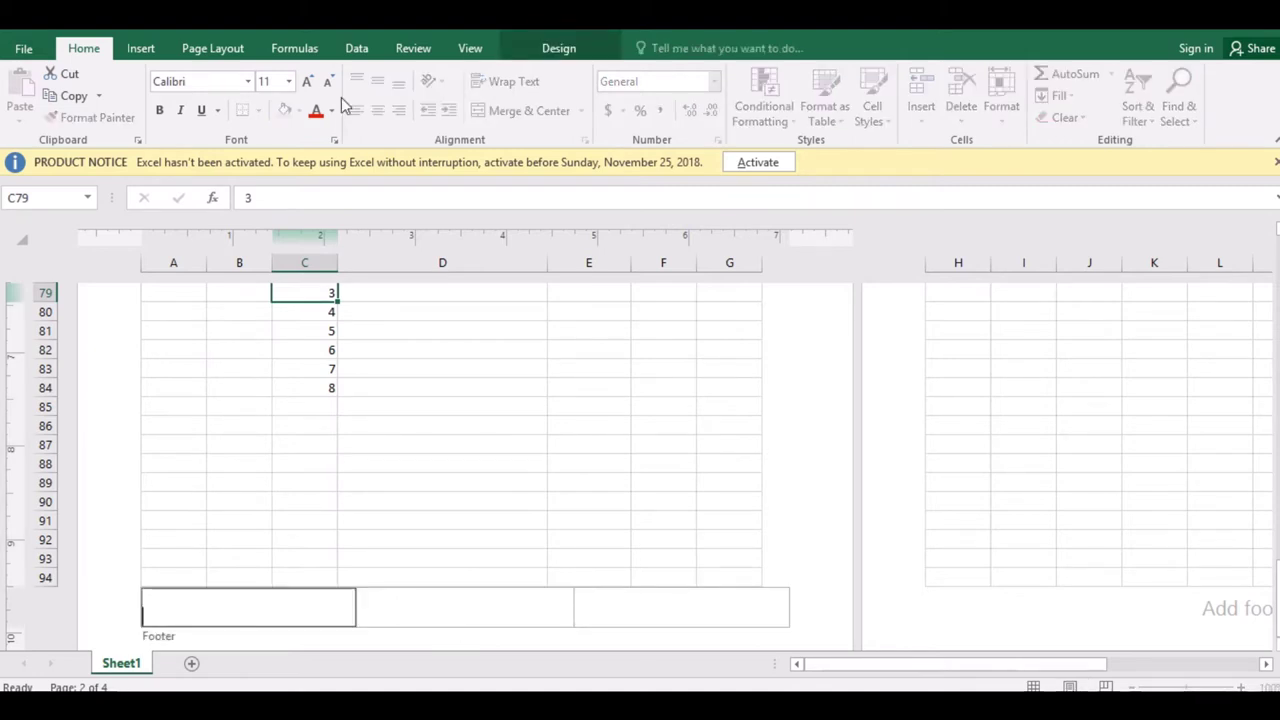
{"action": "left_click", "coordinate": [568, 47]}
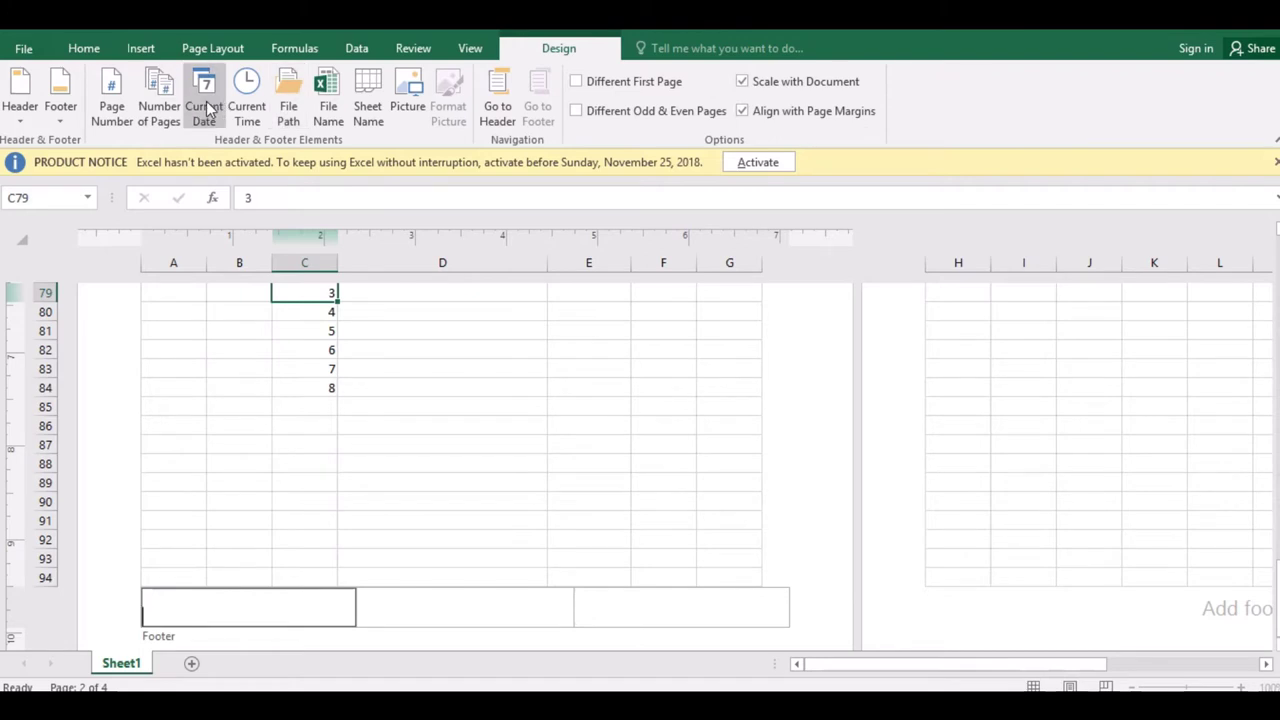
{"action": "left_click", "coordinate": [177, 104]}
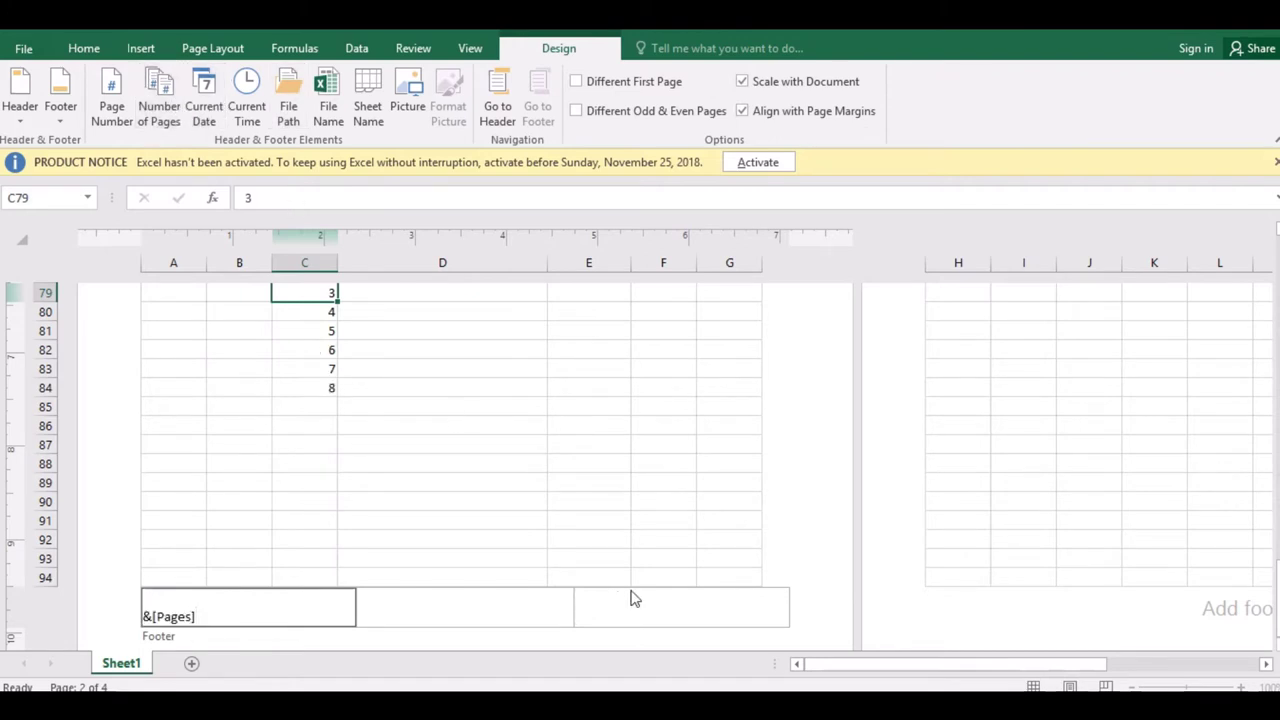
{"action": "left_click", "coordinate": [540, 406]}
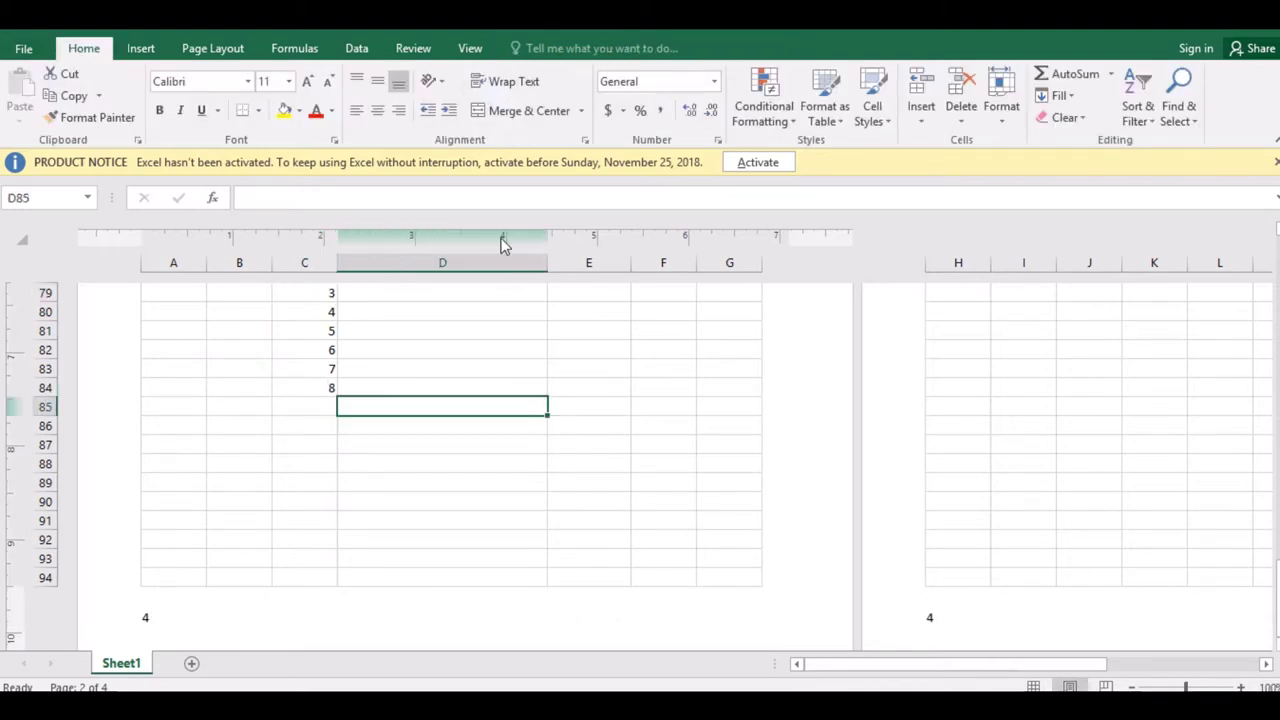
Switch the workbook back to Normal view and select cell D83.
{"action": "left_click", "coordinate": [468, 50]}
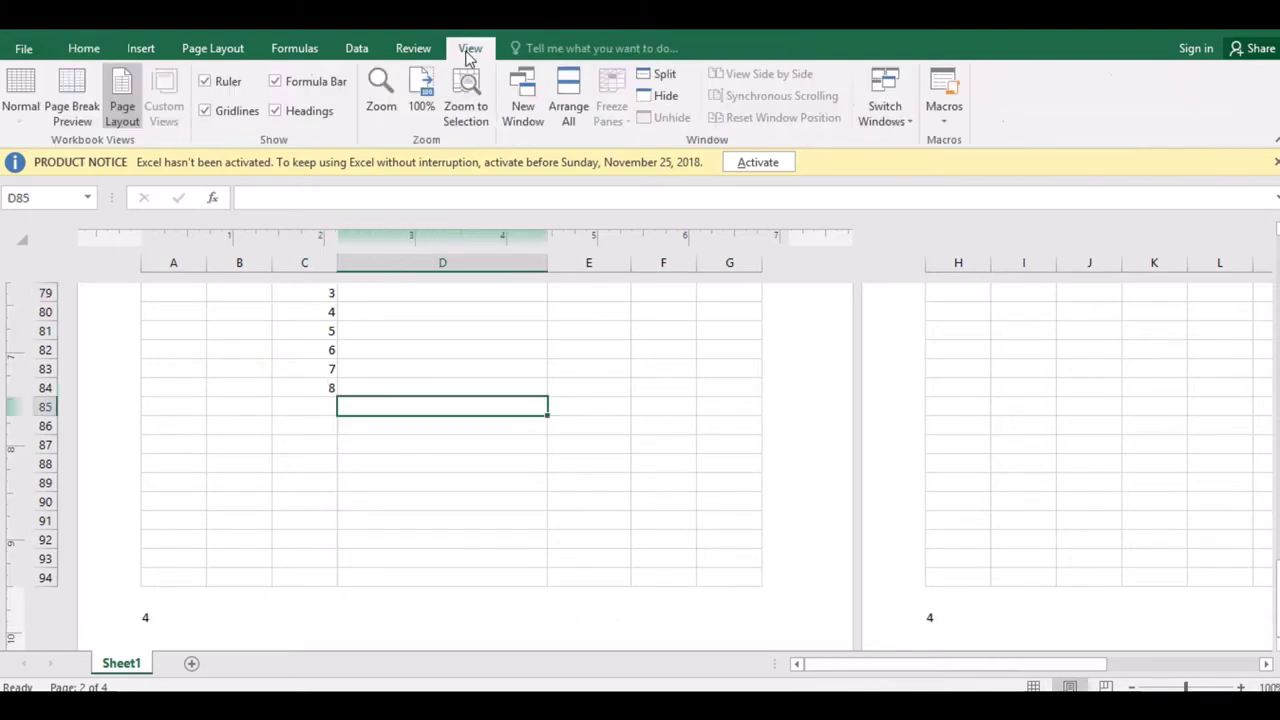
{"action": "left_click", "coordinate": [22, 97]}
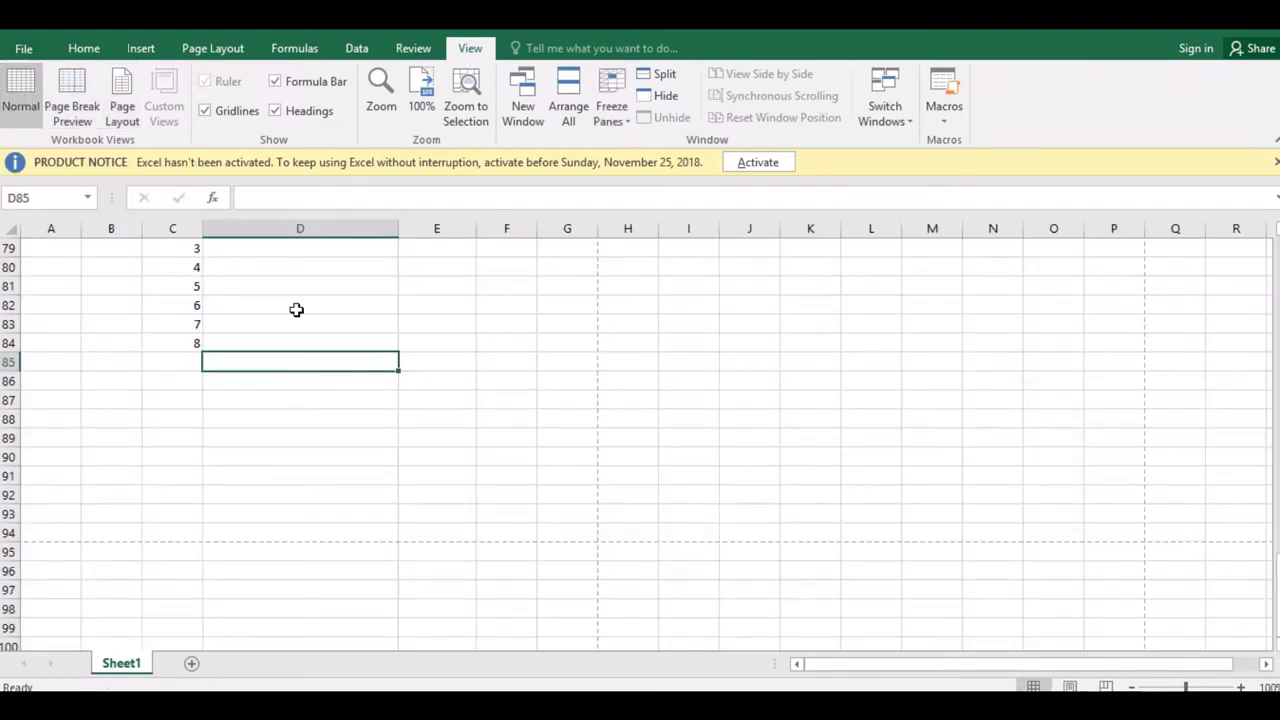
{"action": "left_click", "coordinate": [314, 327]}
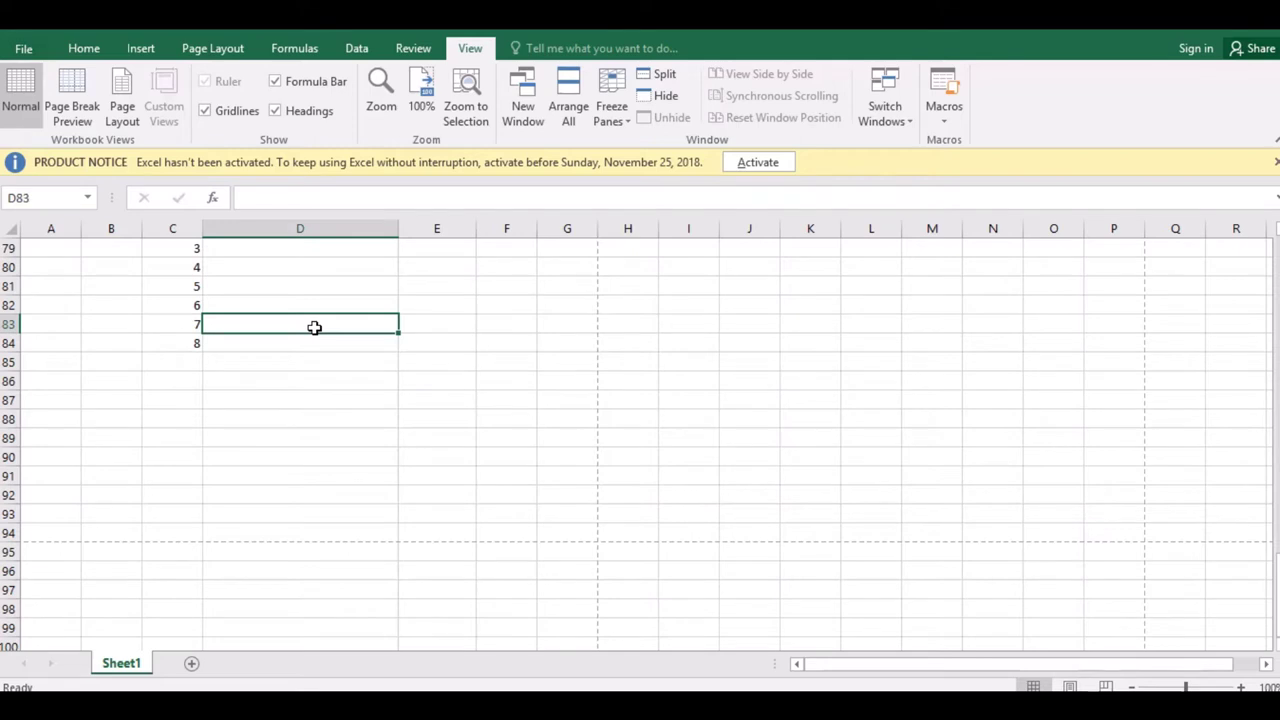
Review page 1 in the print preview, then close it.
{"action": "key", "text": "ctrl+p"}
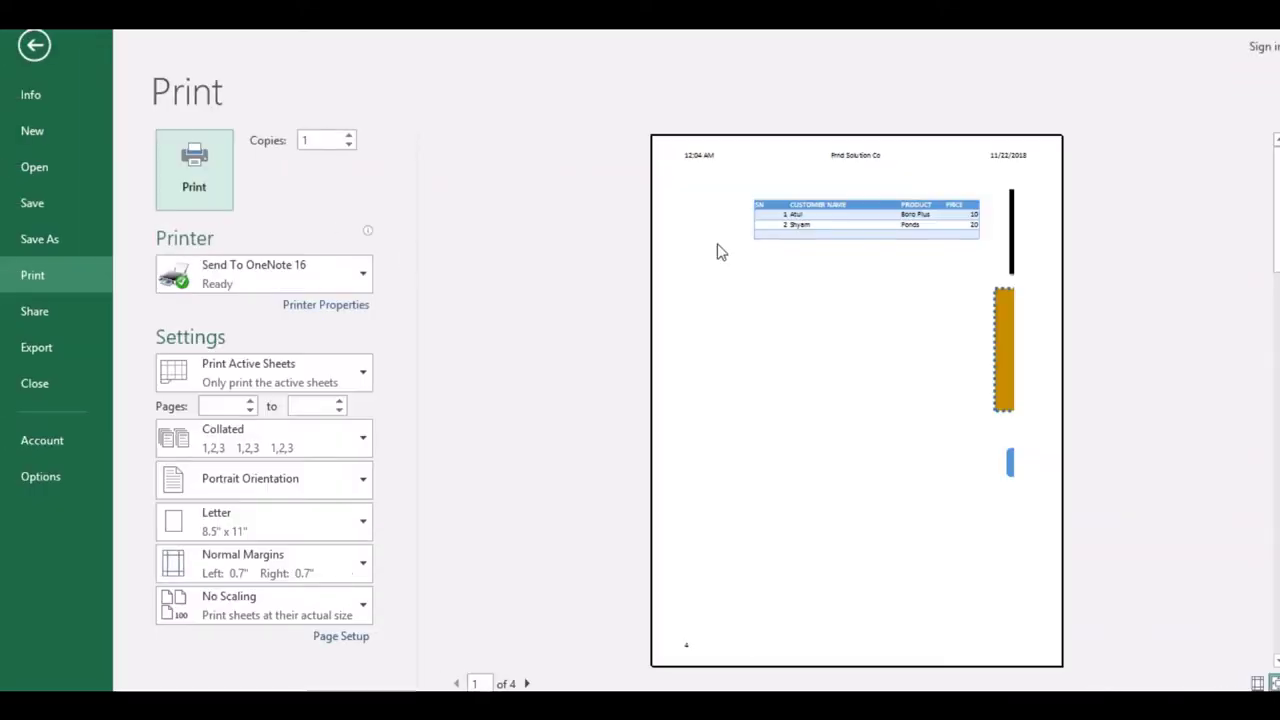
{"action": "left_click", "coordinate": [701, 159]}
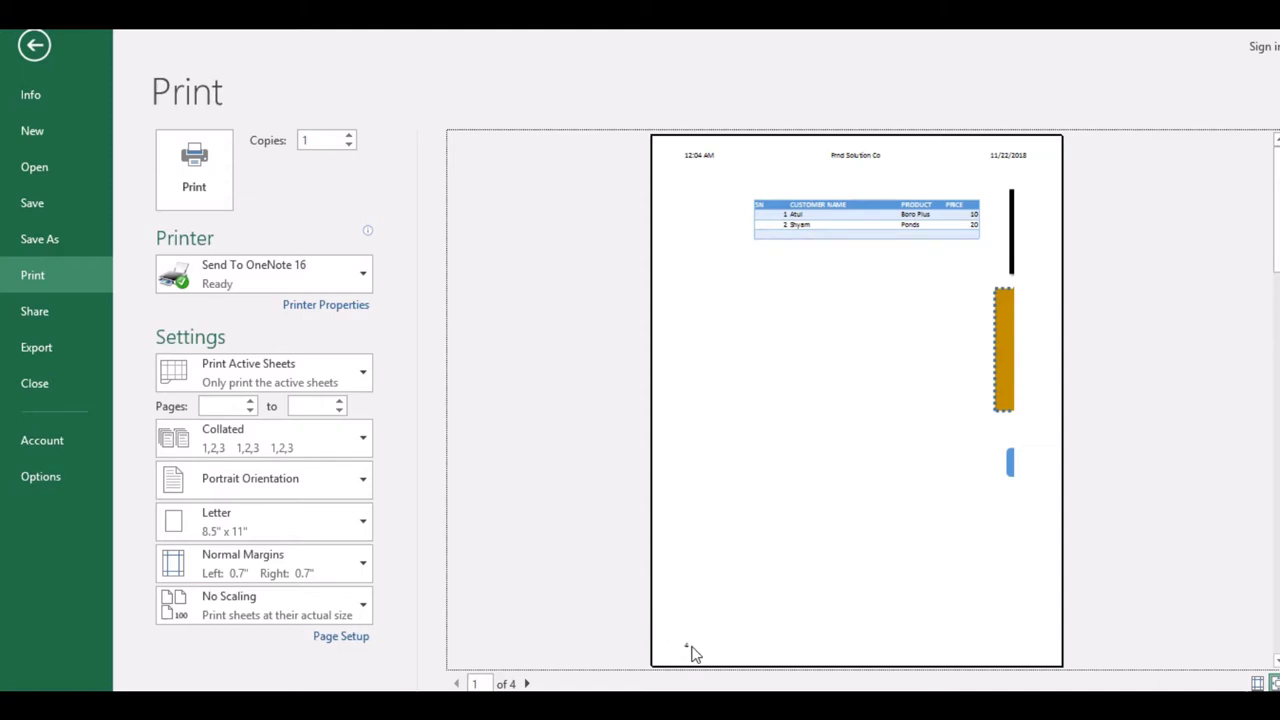
{"action": "key", "text": "Escape"}
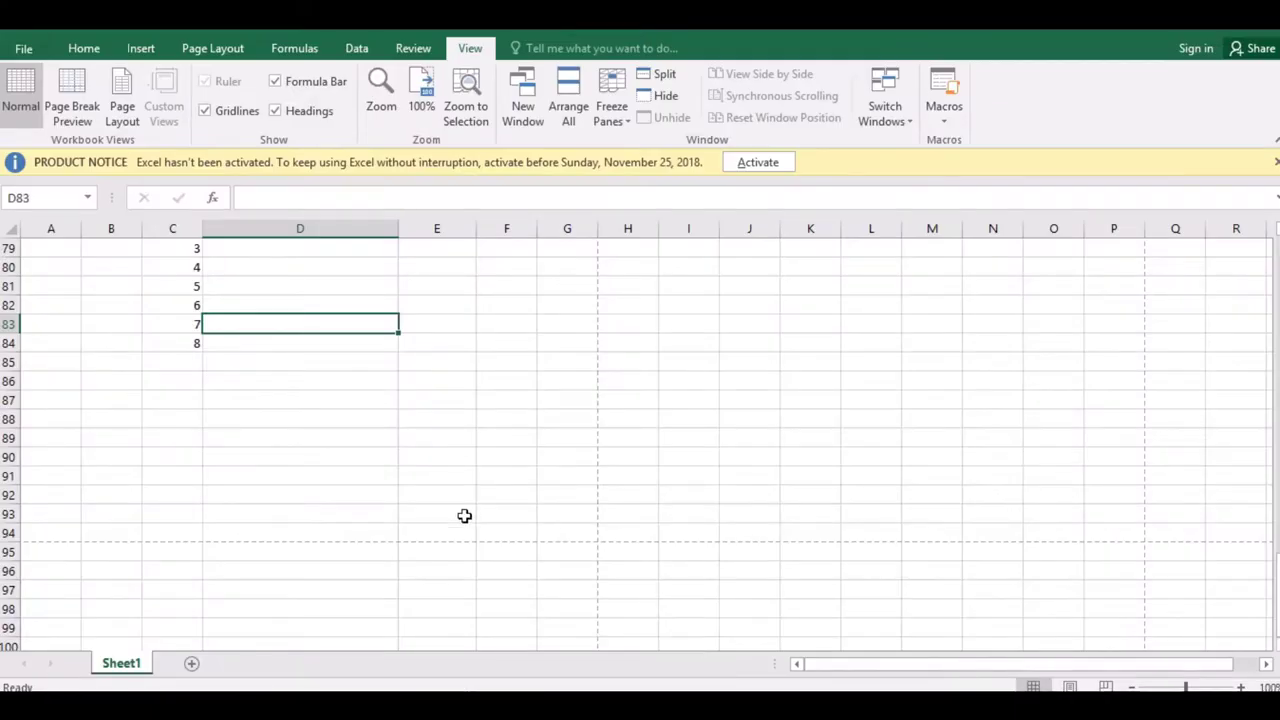
Insert a WordArt text box from the style gallery and select its placeholder text.
{"action": "left_click", "coordinate": [465, 516]}
{"action": "left_click", "coordinate": [354, 389]}
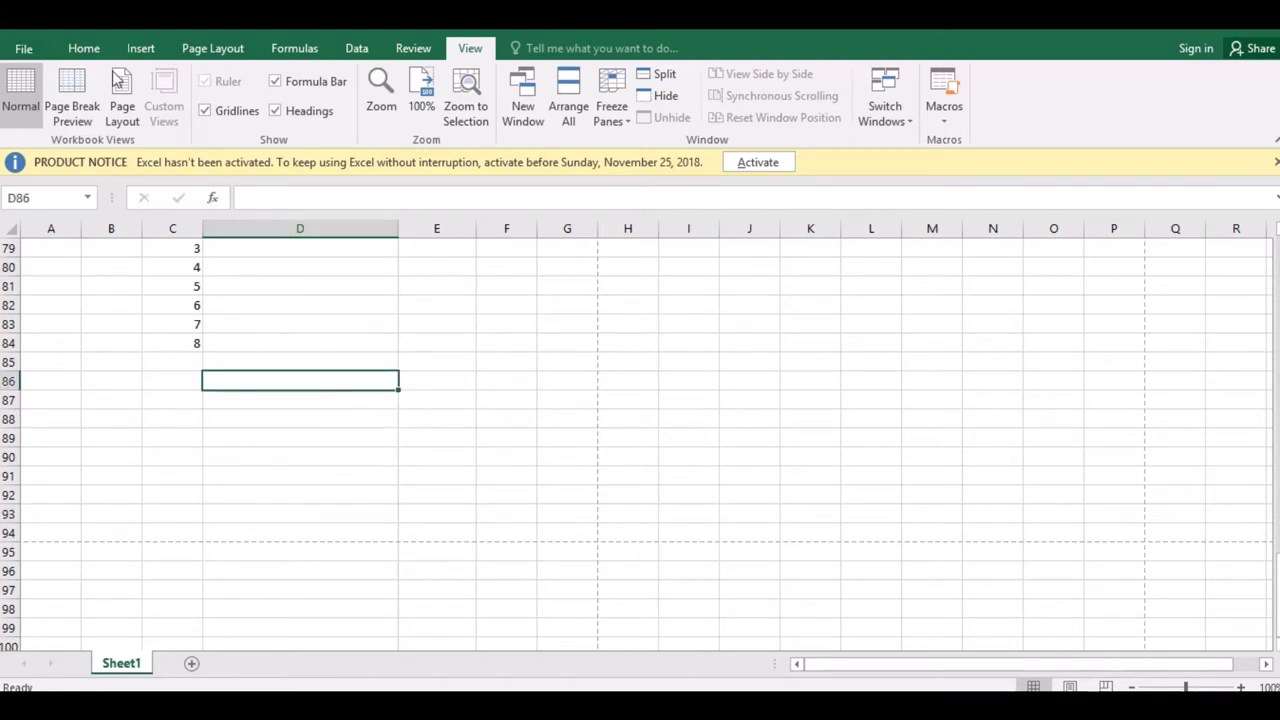
{"action": "left_click", "coordinate": [140, 48]}
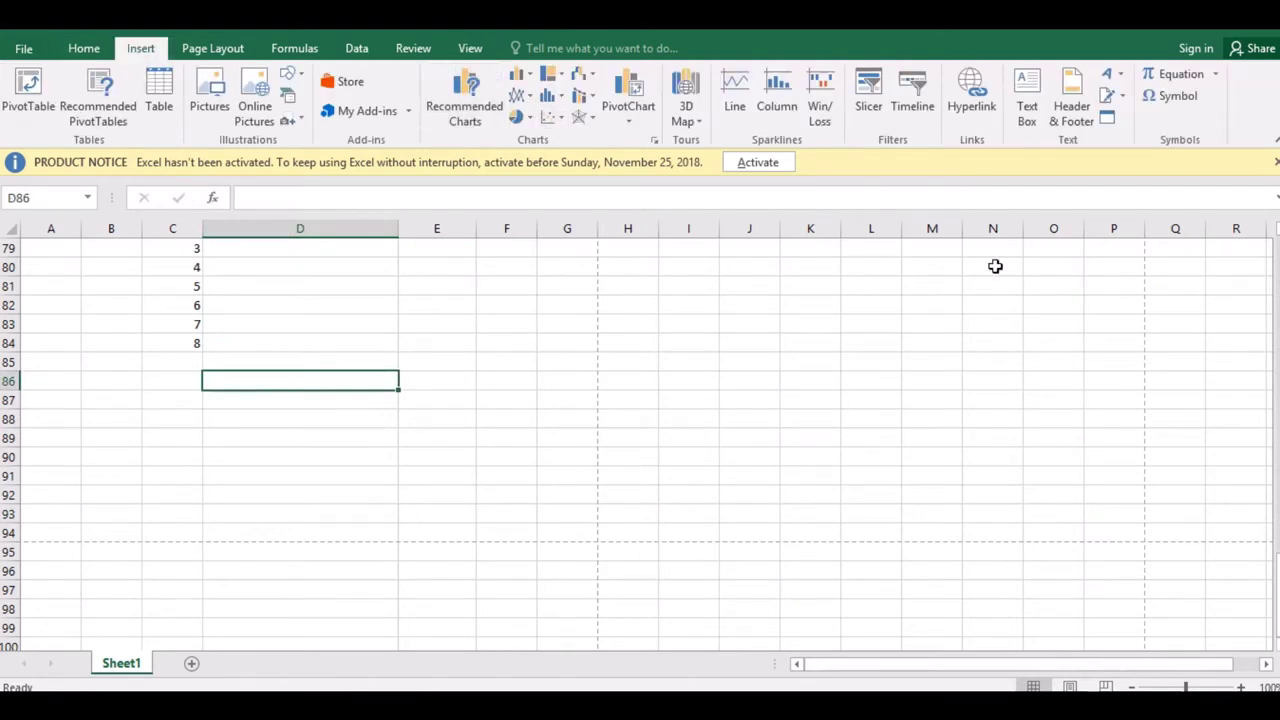
{"action": "left_click", "coordinate": [1118, 78]}
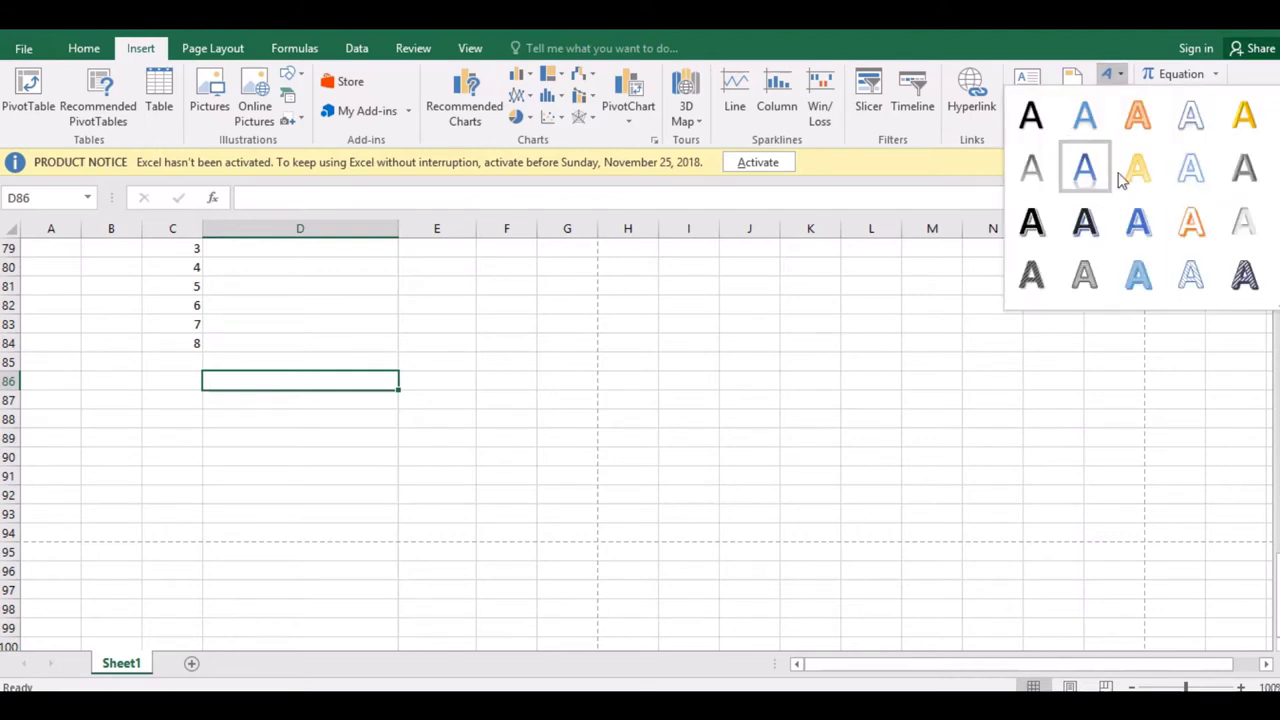
{"action": "left_click", "coordinate": [1204, 125]}
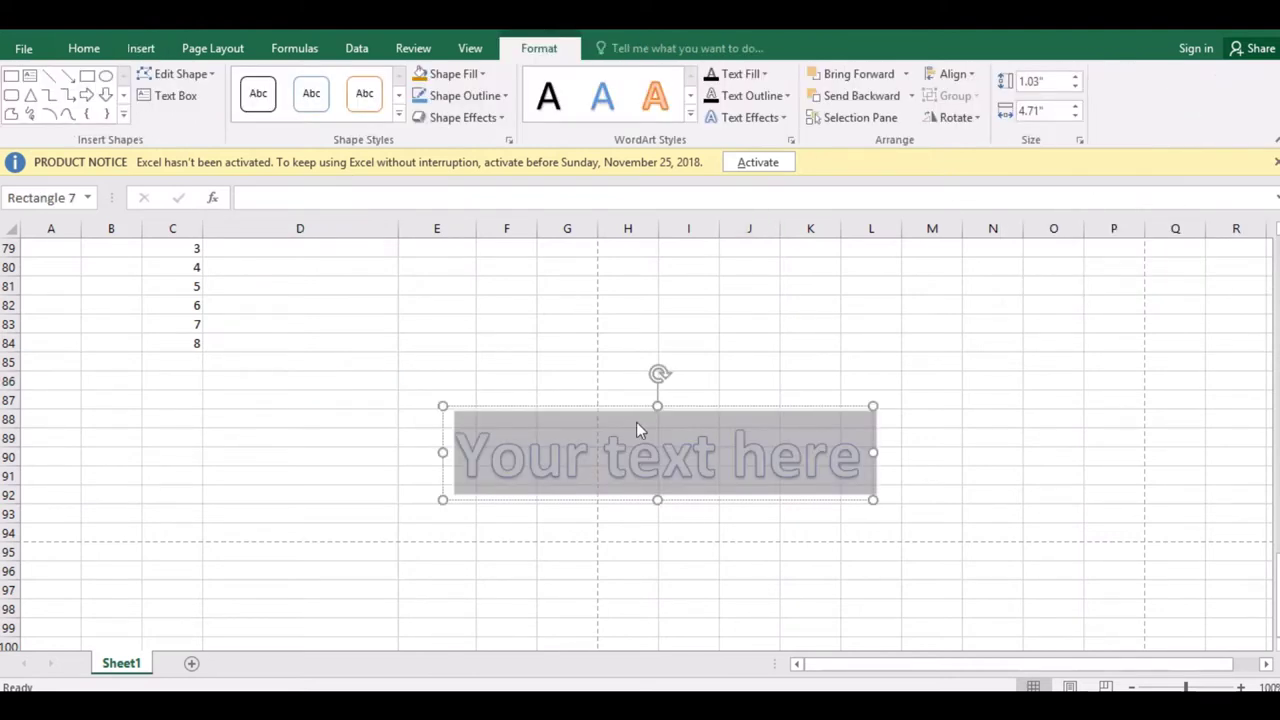
{"action": "left_click", "coordinate": [677, 456]}
{"action": "left_click_drag", "start_coordinate": [858, 450], "coordinate": [473, 473]}
Replace the WordArt text with 'Frnd Solution' and drag it beside the report table.
{"action": "type", "text": "Fr"}
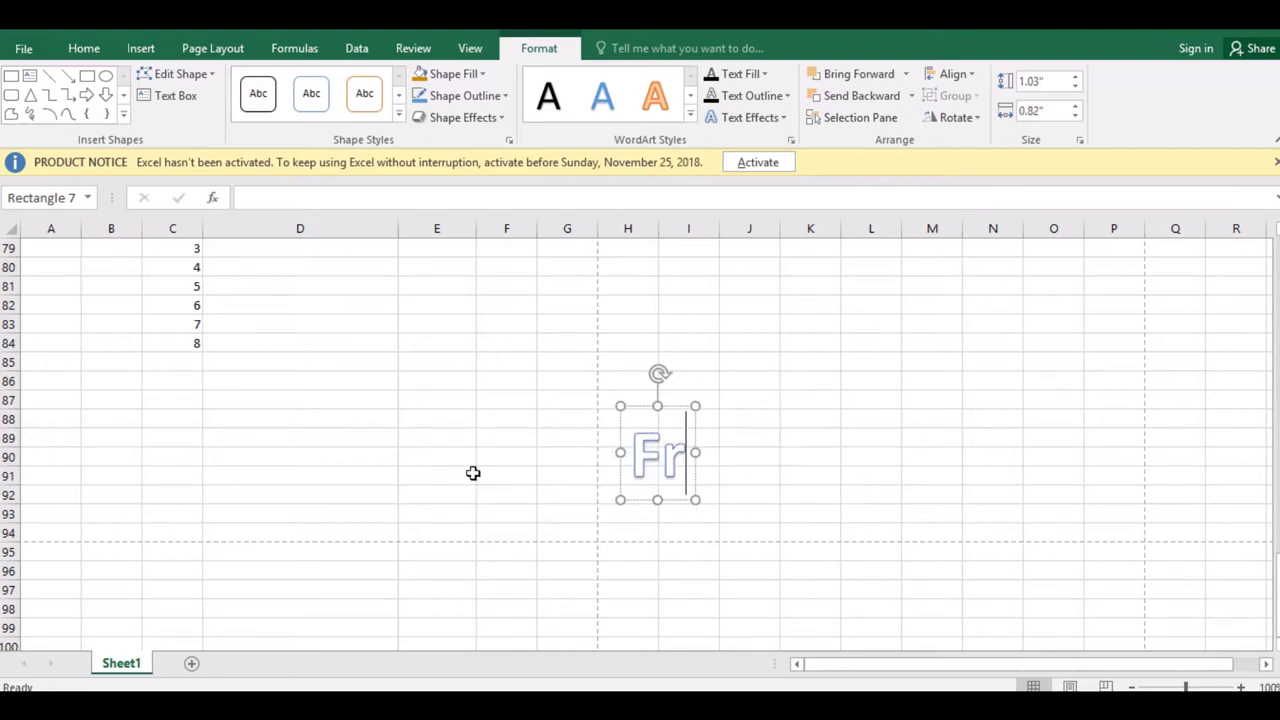
{"action": "type", "text": "n"}
{"action": "key", "text": "BackSpace"}
{"action": "type", "text": "adn"}
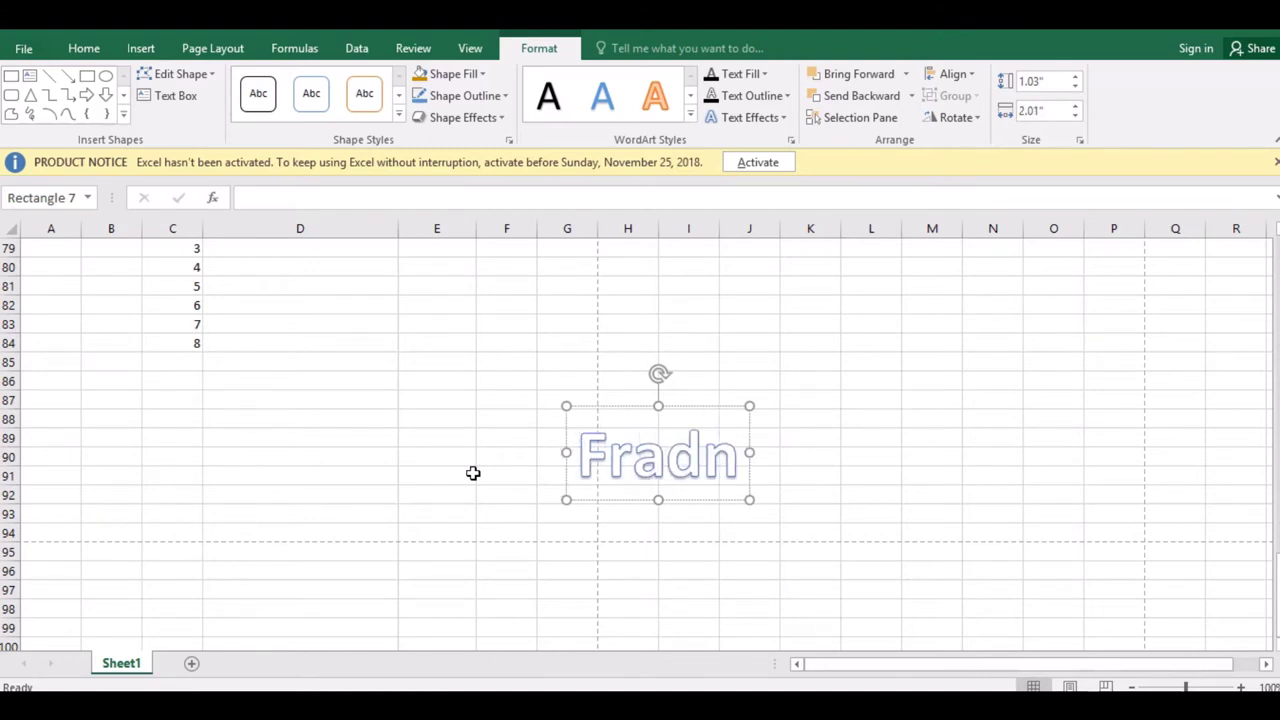
{"action": "key", "text": "BackSpace"}
{"action": "key", "text": "BackSpace"}
{"action": "key", "text": "BackSpace"}
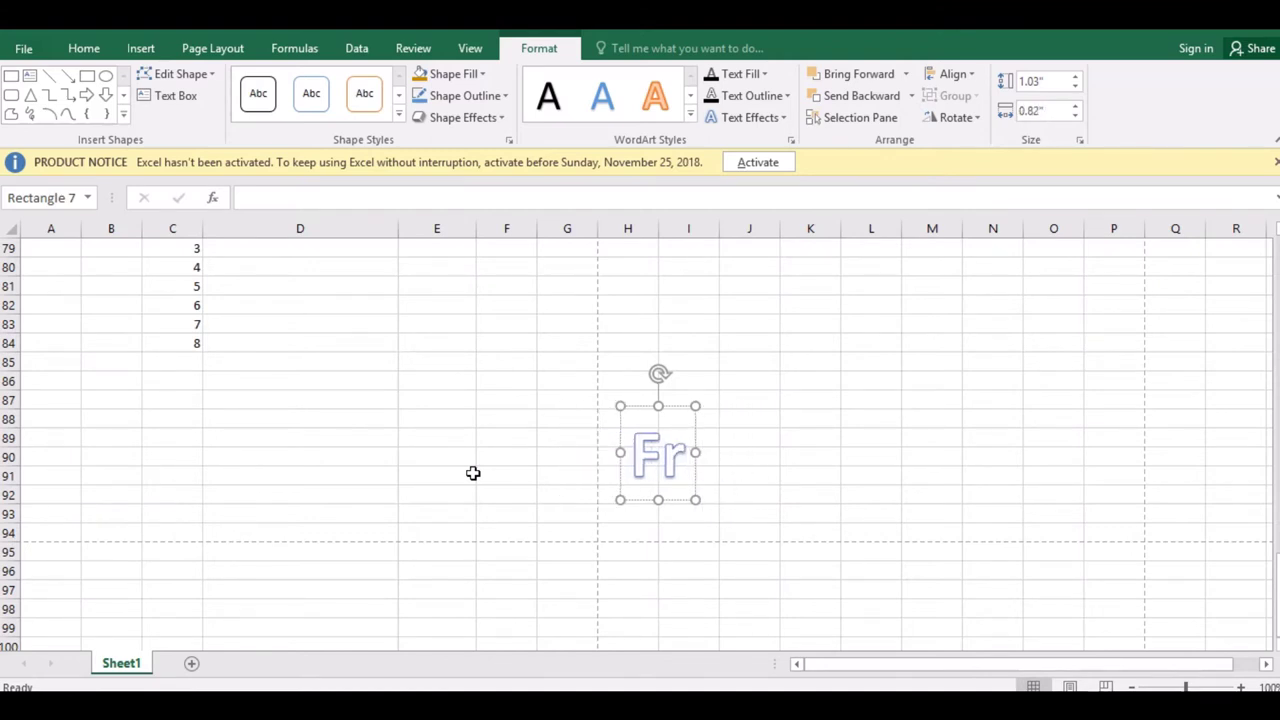
{"action": "type", "text": "nd Sol"}
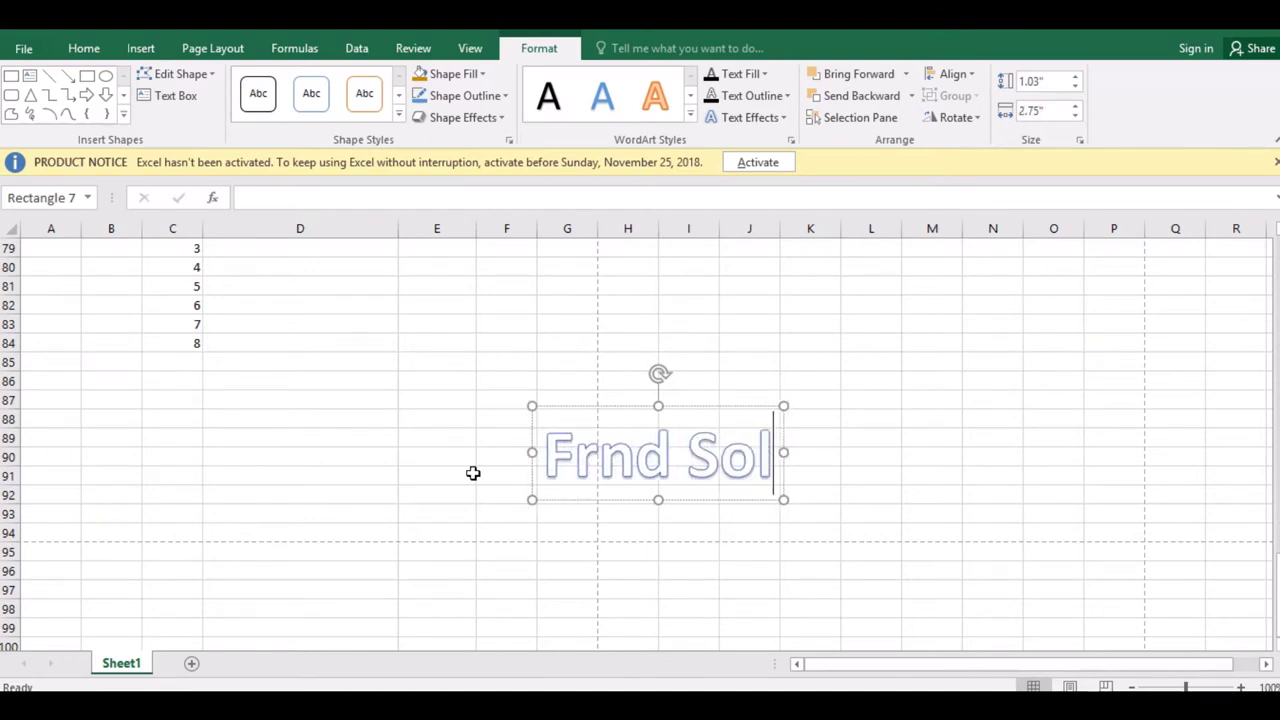
{"action": "type", "text": "ution"}
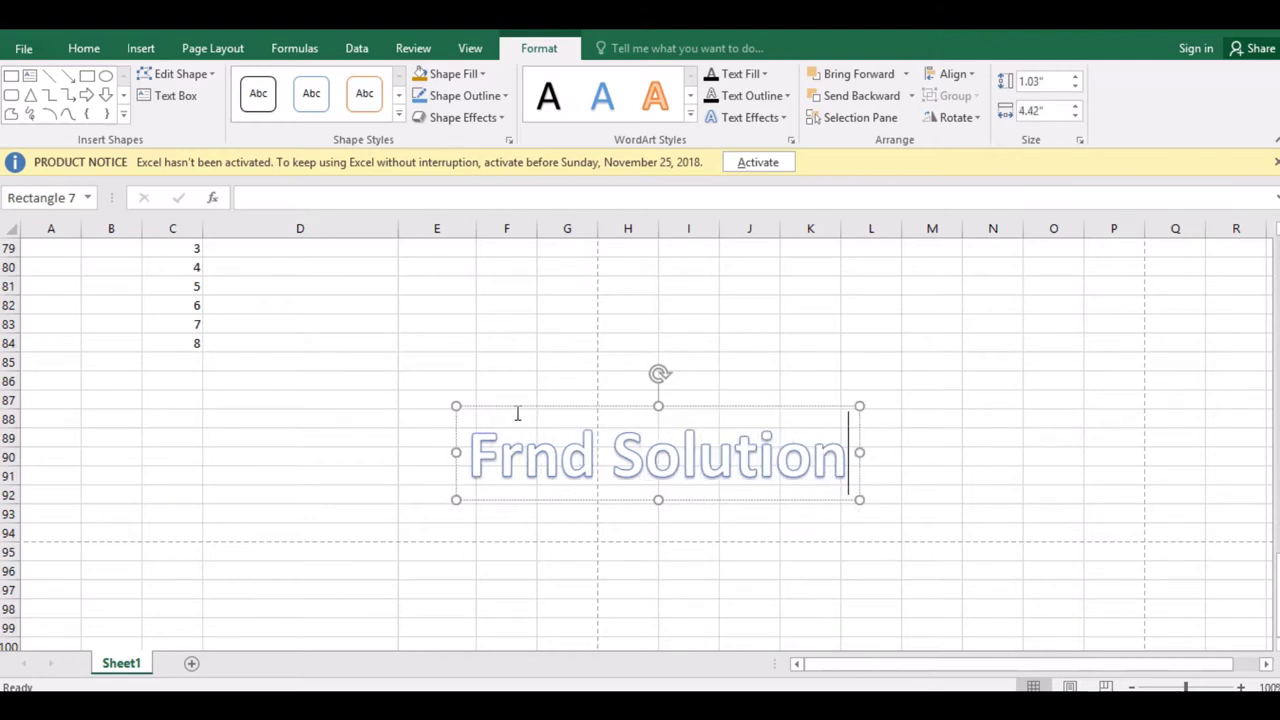
{"action": "left_click_drag", "start_coordinate": [527, 408], "coordinate": [734, 248]}
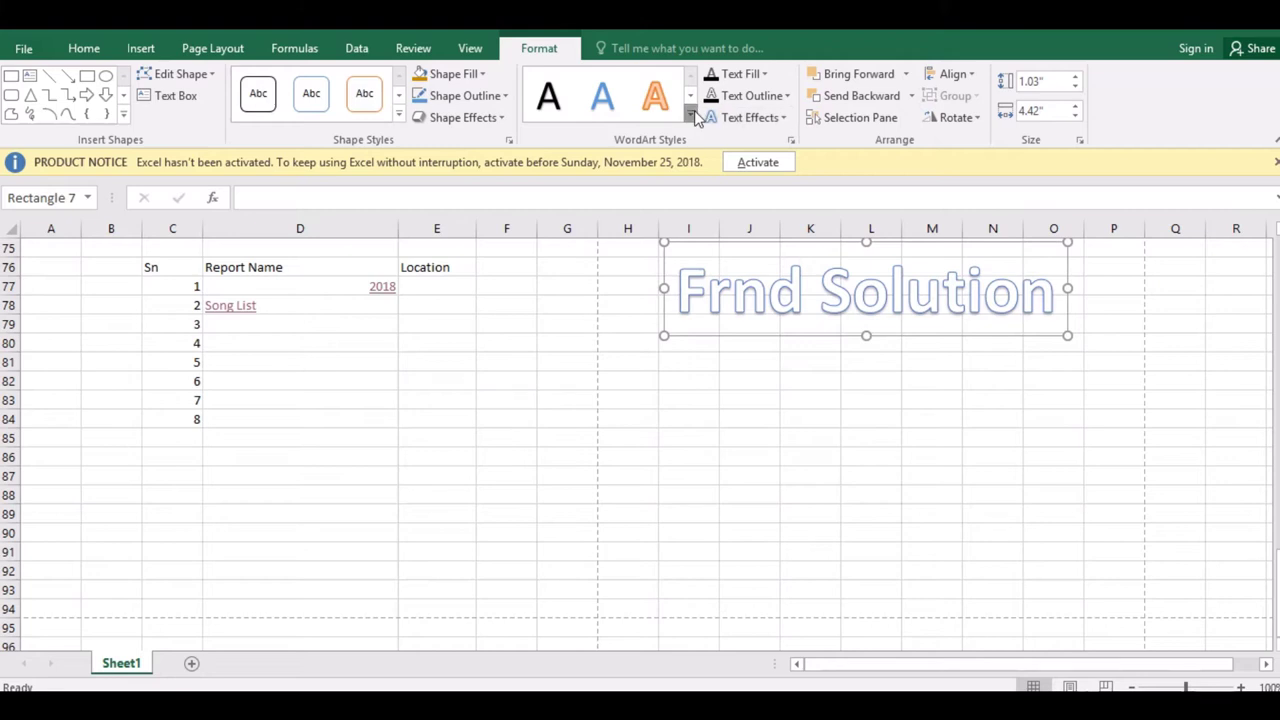
Apply the solid blue WordArt style to the title and underline it.
{"action": "left_click", "coordinate": [692, 112]}
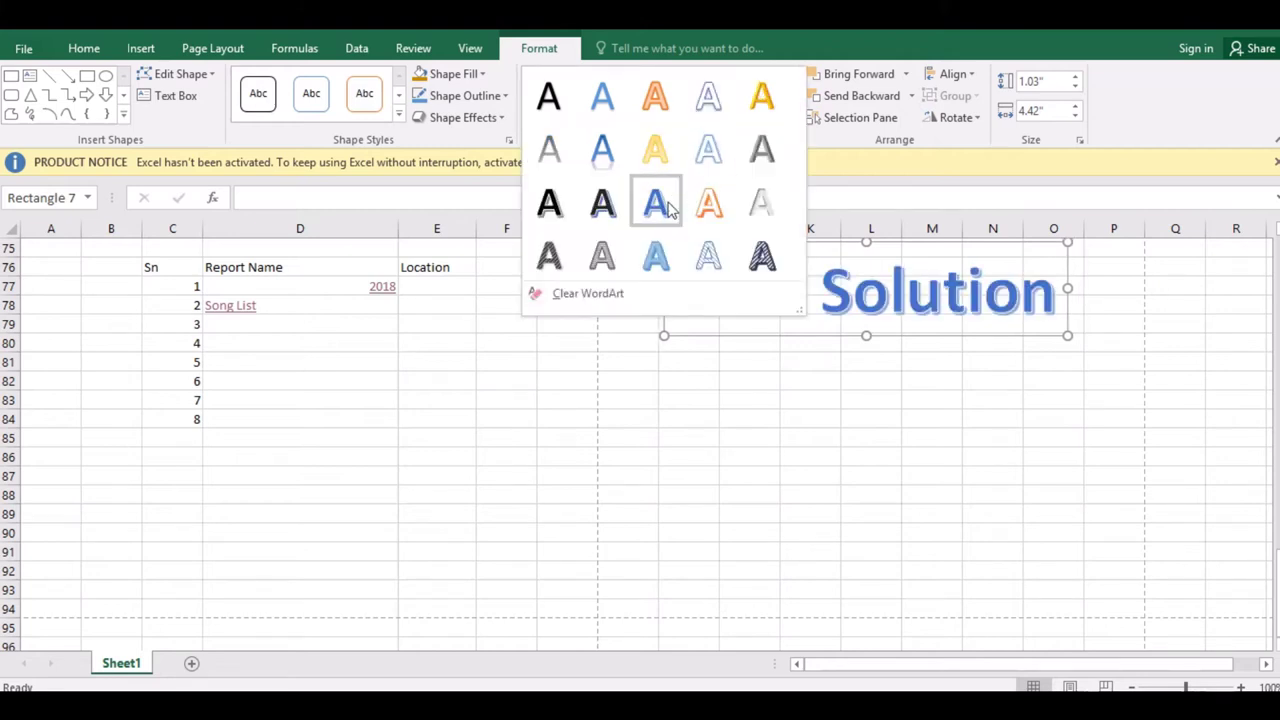
{"action": "left_click", "coordinate": [670, 206]}
{"action": "left_click", "coordinate": [670, 206]}
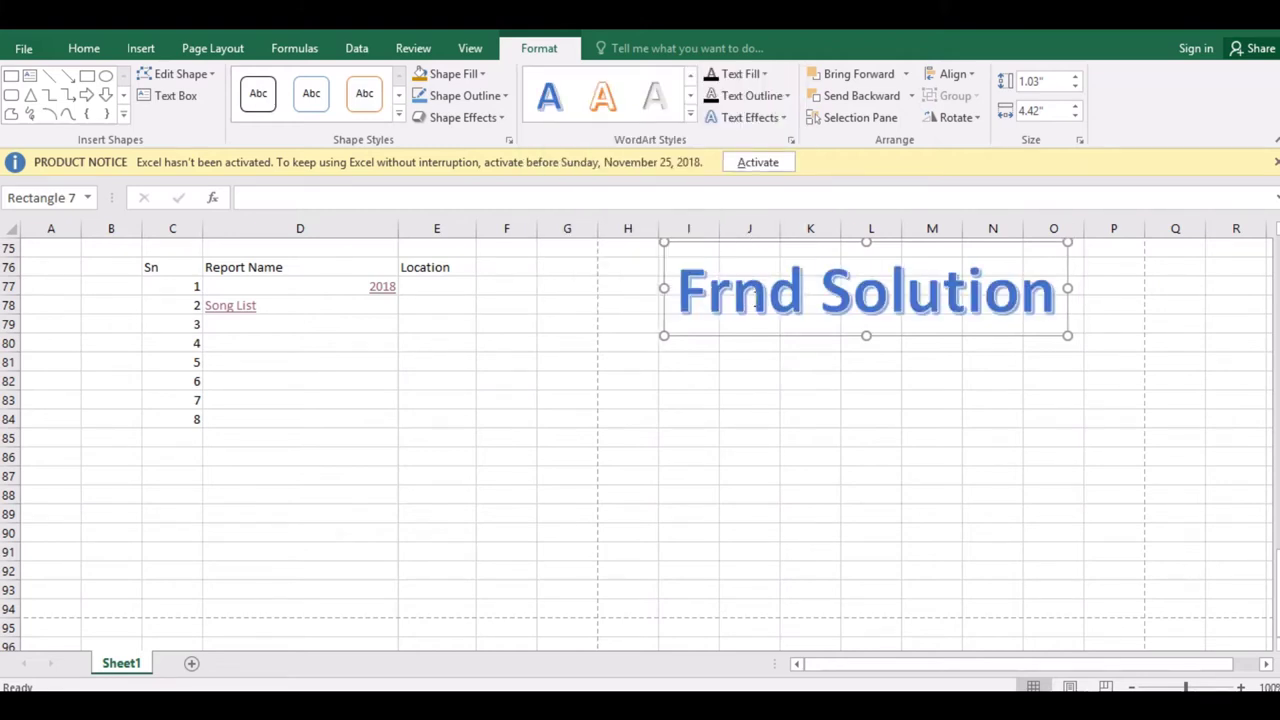
{"action": "key", "text": "ctrl+u"}
{"action": "left_click", "coordinate": [789, 441]}
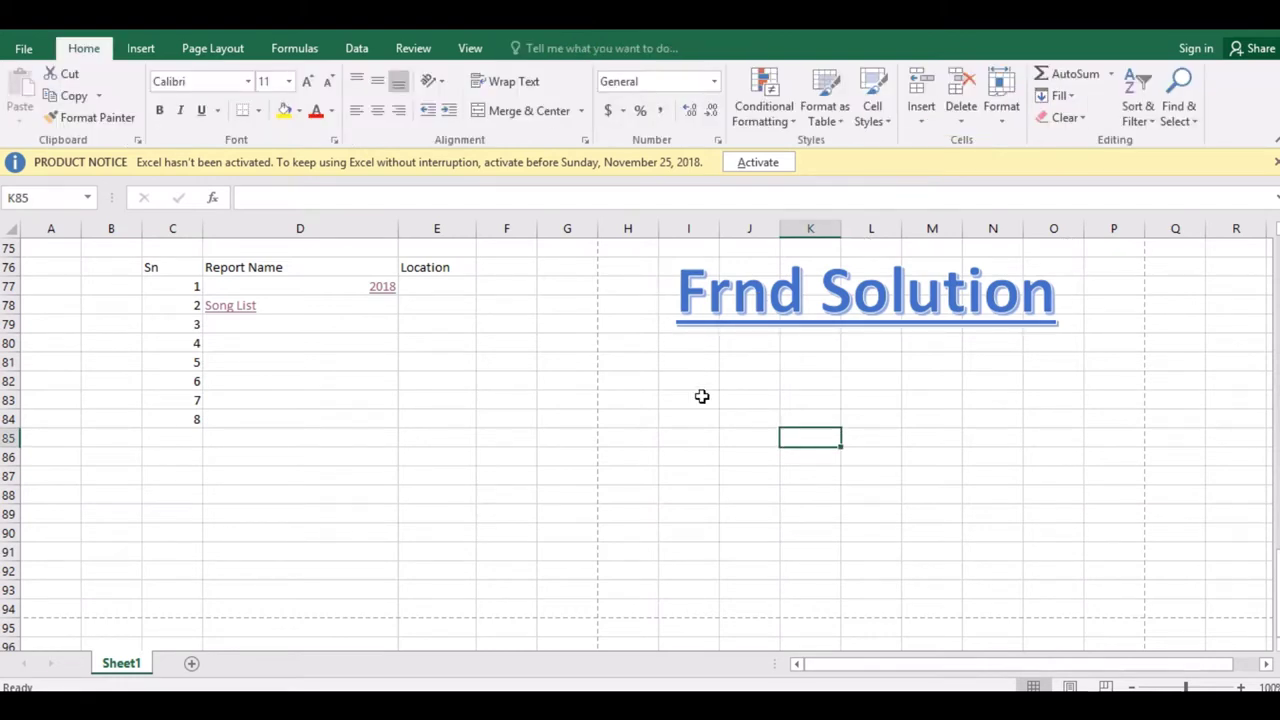
Add a signature line with suggested signer 'Social FRND' and title 'Director'.
{"action": "left_click", "coordinate": [141, 48]}
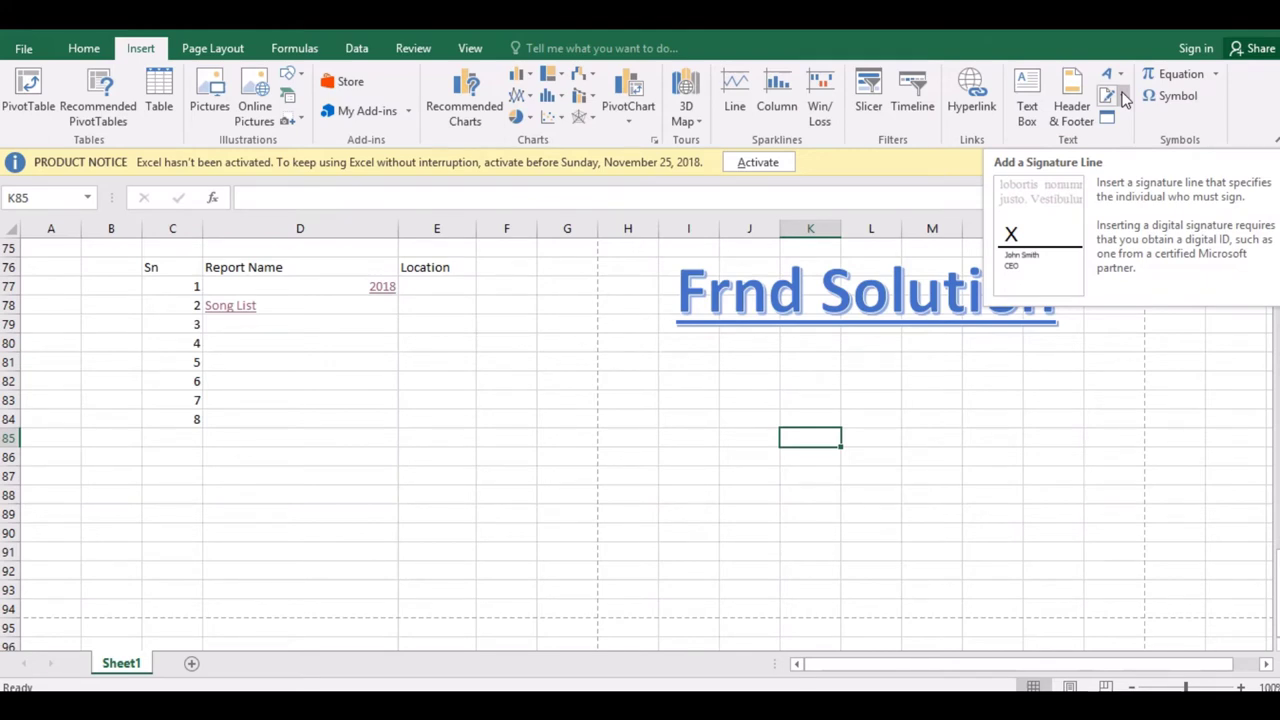
{"action": "left_click", "coordinate": [1123, 96]}
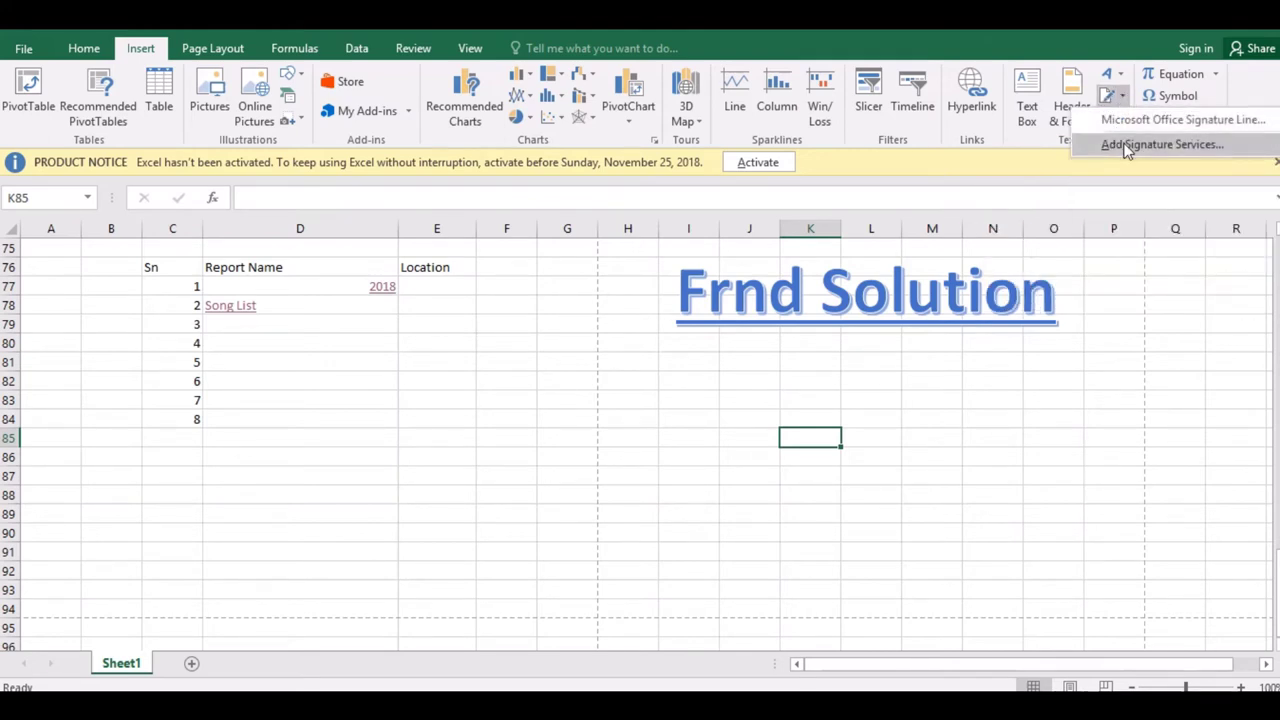
{"action": "left_click", "coordinate": [1132, 117]}
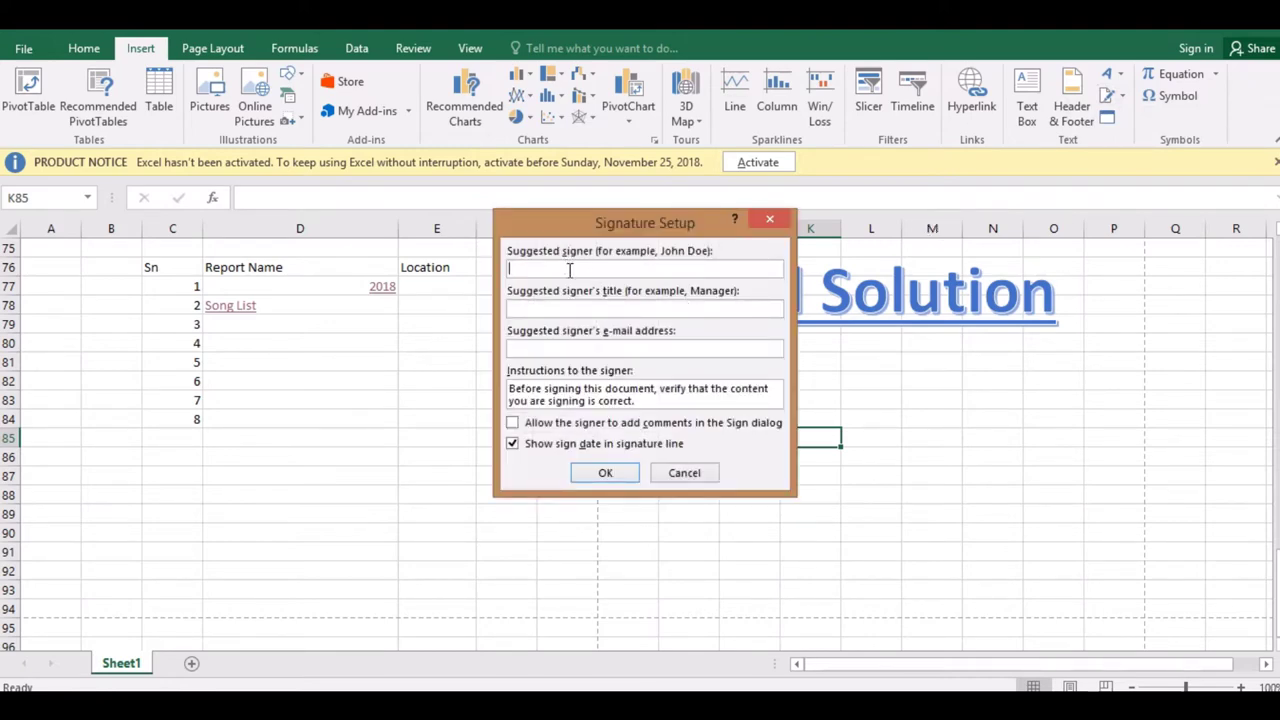
{"action": "type", "text": "Soci"}
{"action": "type", "text": "al FRN"}
{"action": "type", "text": "Dire"}
{"action": "type", "text": "ctor"}
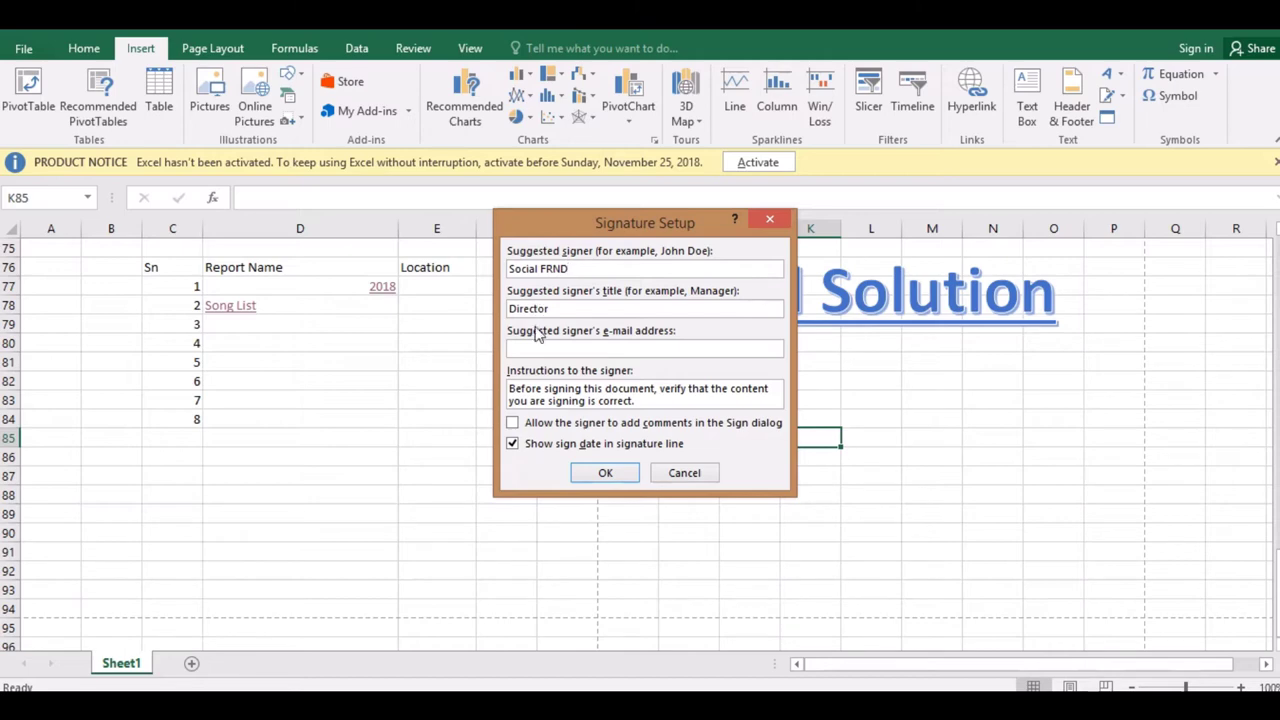
{"action": "left_click", "coordinate": [605, 473]}
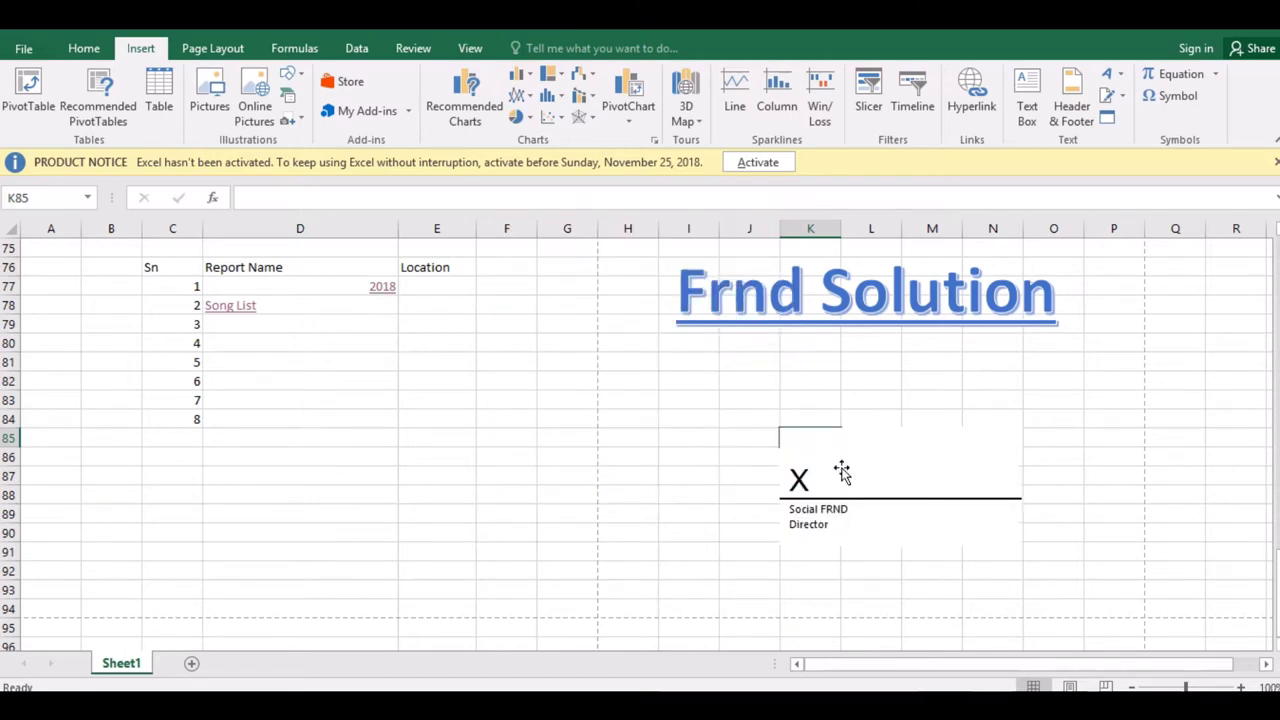
{"action": "left_click", "coordinate": [852, 476]}
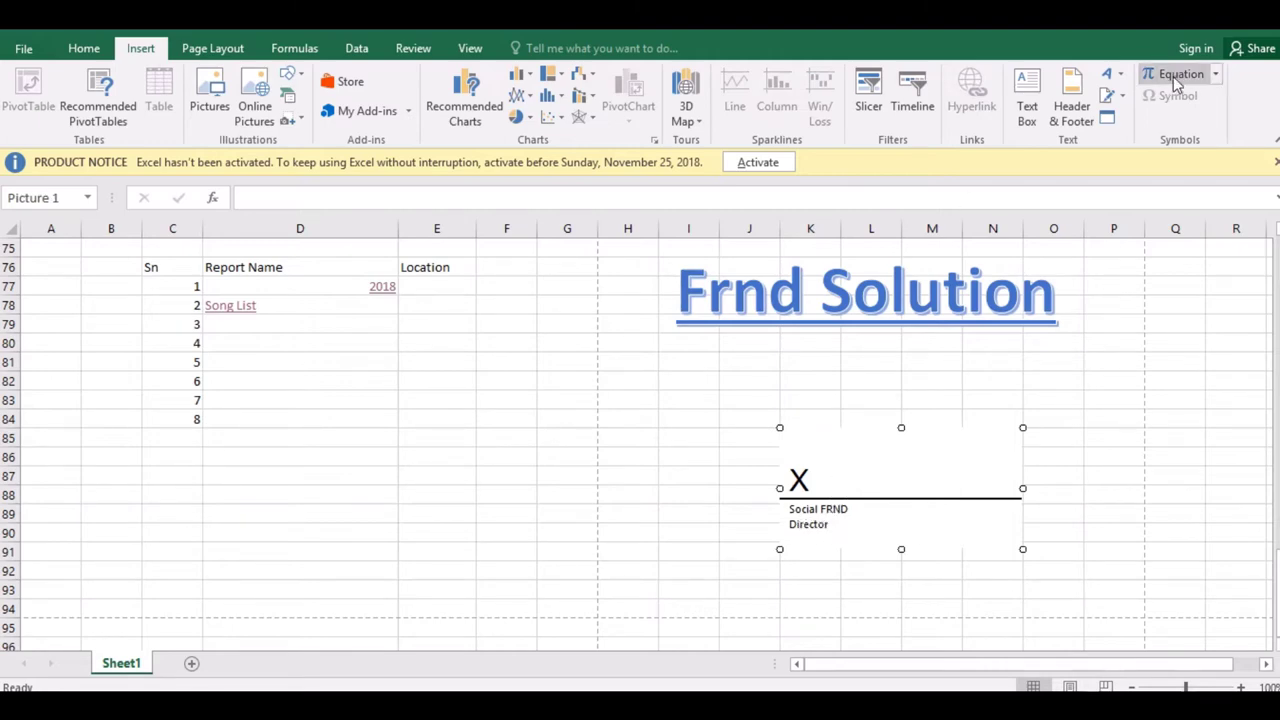
Embed a new blank Bitmap Image object on the sheet via Insert Object.
{"action": "key", "text": "super+c"}
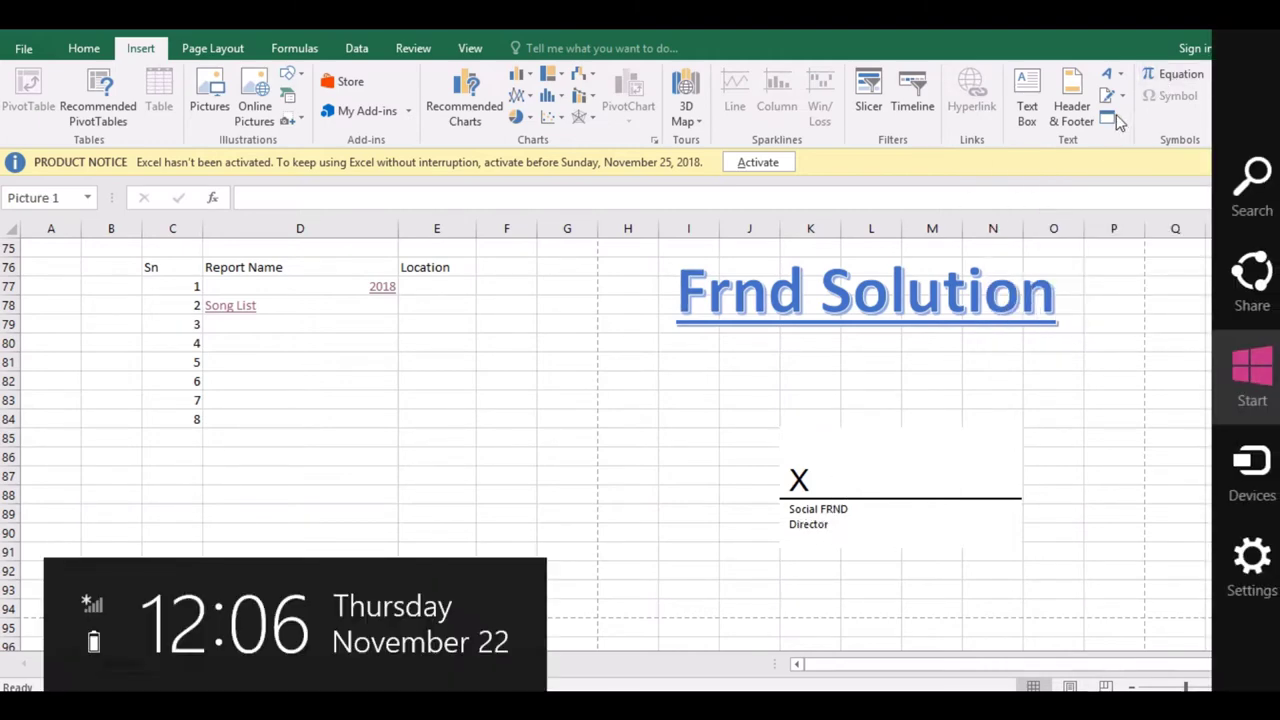
{"action": "key", "text": "Escape"}
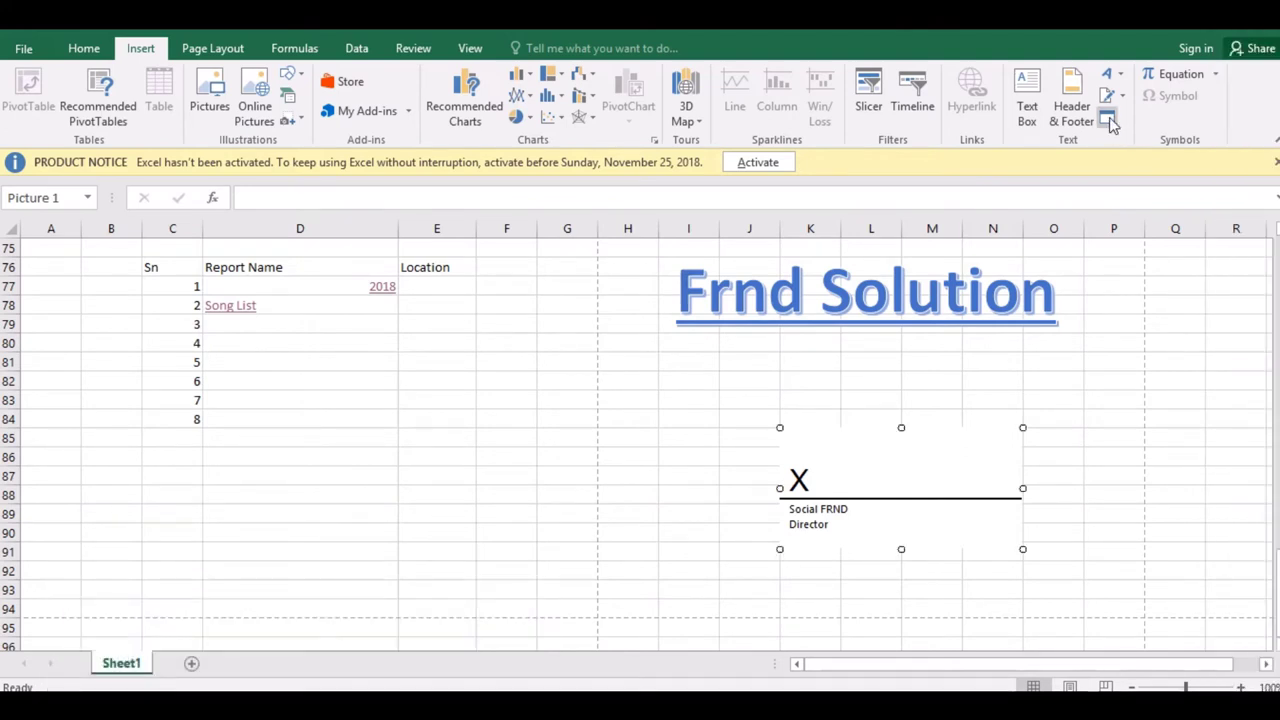
{"action": "left_click", "coordinate": [1108, 119]}
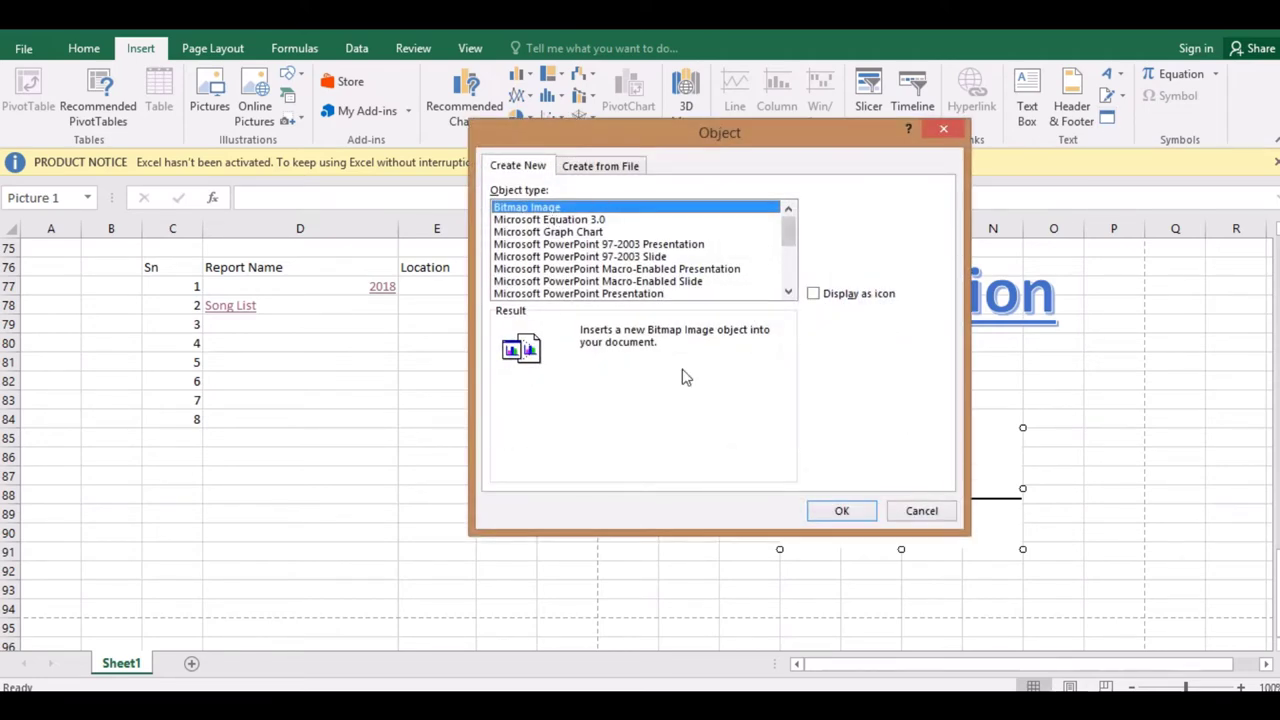
{"action": "left_click", "coordinate": [833, 510]}
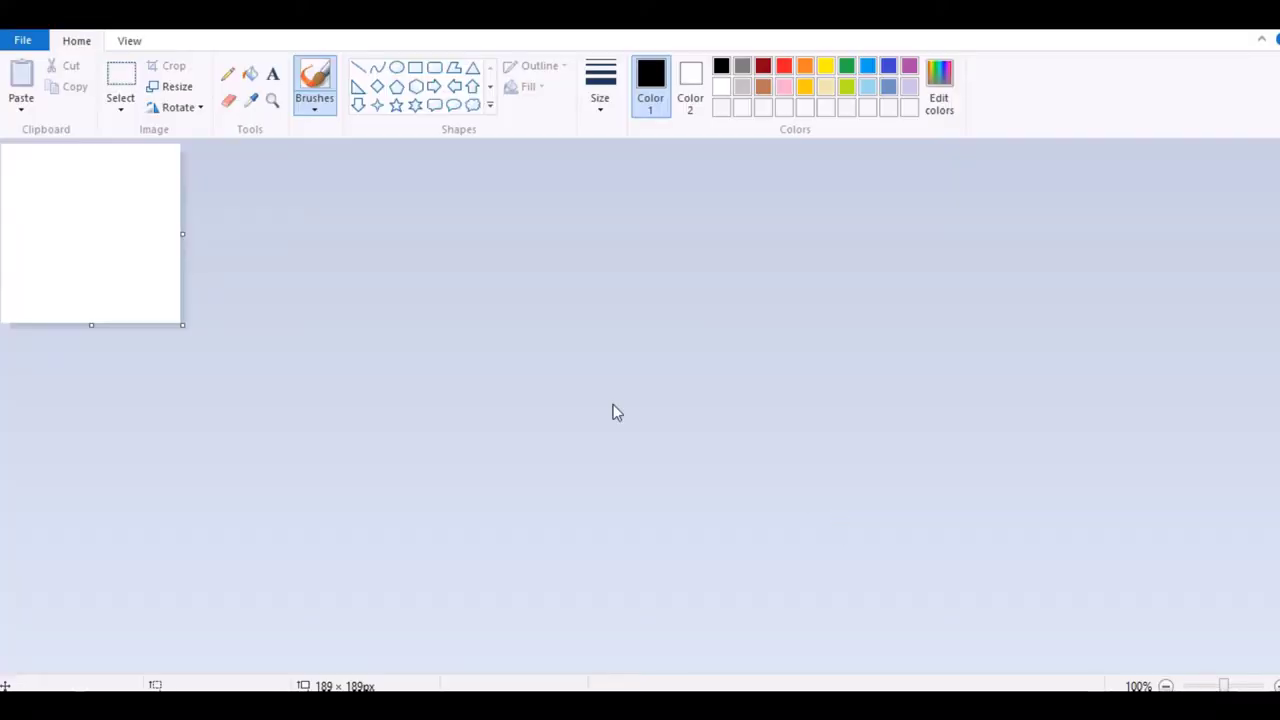
Sketch a freehand signature with the Pencil tool, then return to Excel.
{"action": "left_click", "coordinate": [228, 74]}
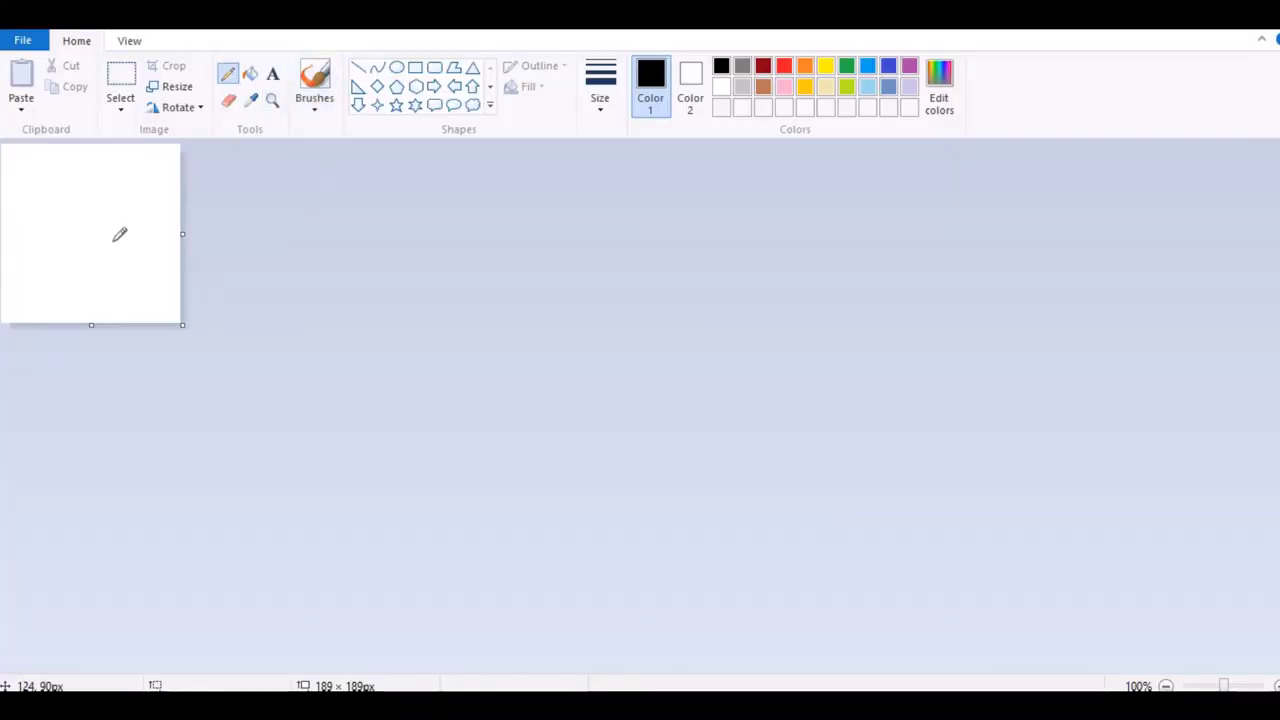
{"action": "mouse_move", "coordinate": [83, 216]}
{"action": "left_mouse_down"}
{"action": "mouse_move", "coordinate": [83, 266]}
{"action": "mouse_move", "coordinate": [86, 184]}
{"action": "mouse_move", "coordinate": [40, 255]}
{"action": "mouse_move", "coordinate": [90, 222]}
{"action": "left_mouse_up"}
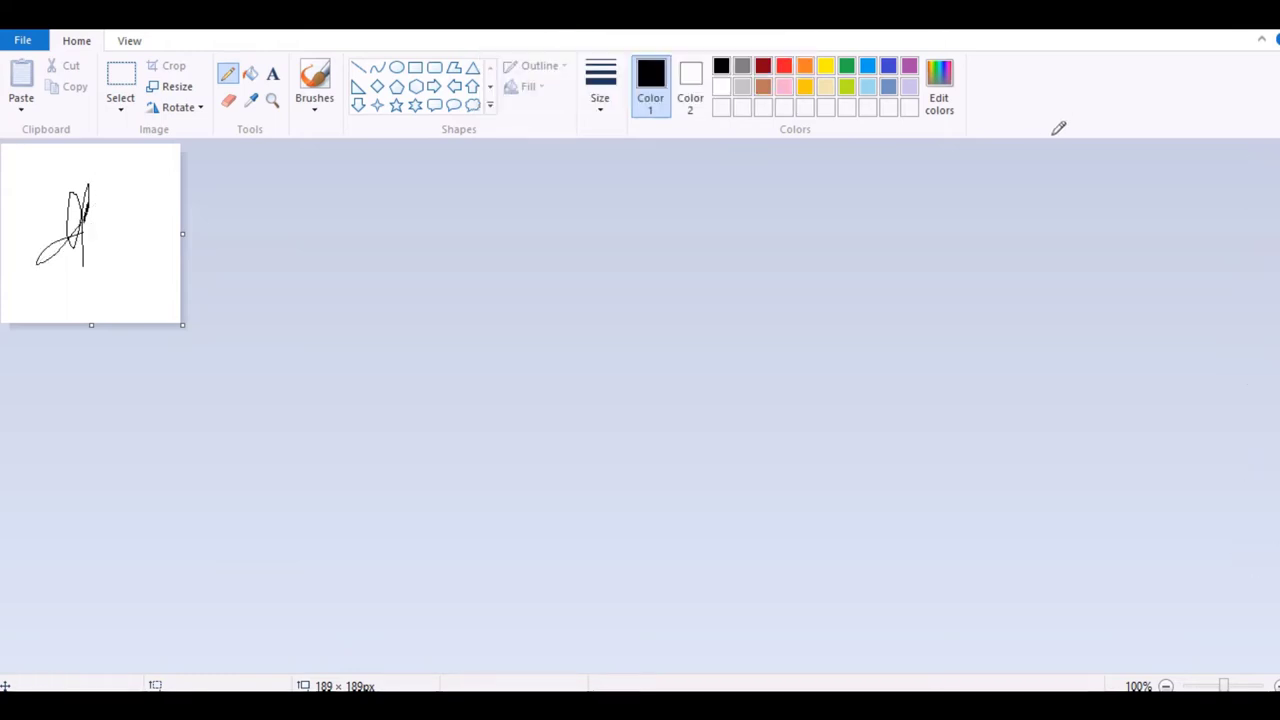
{"action": "key", "text": "Escape"}
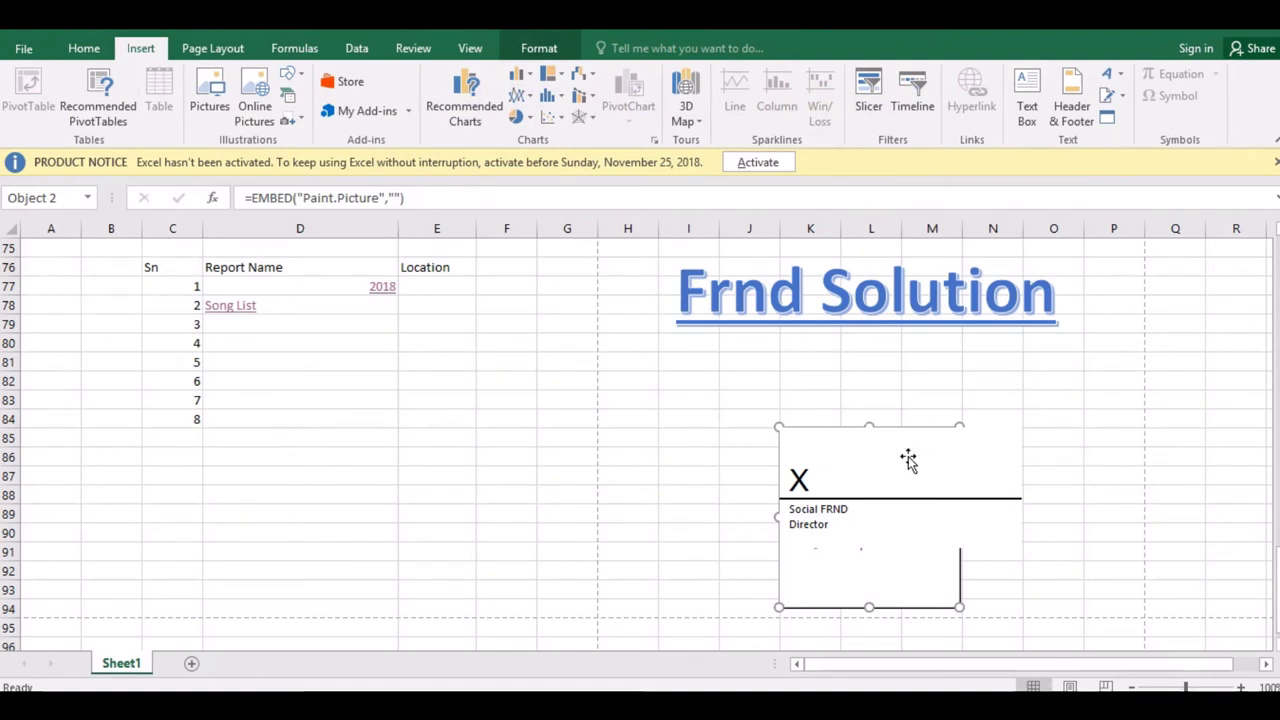
Move the drawn signature picture up and shrink it above the signature line.
{"action": "left_click", "coordinate": [783, 433]}
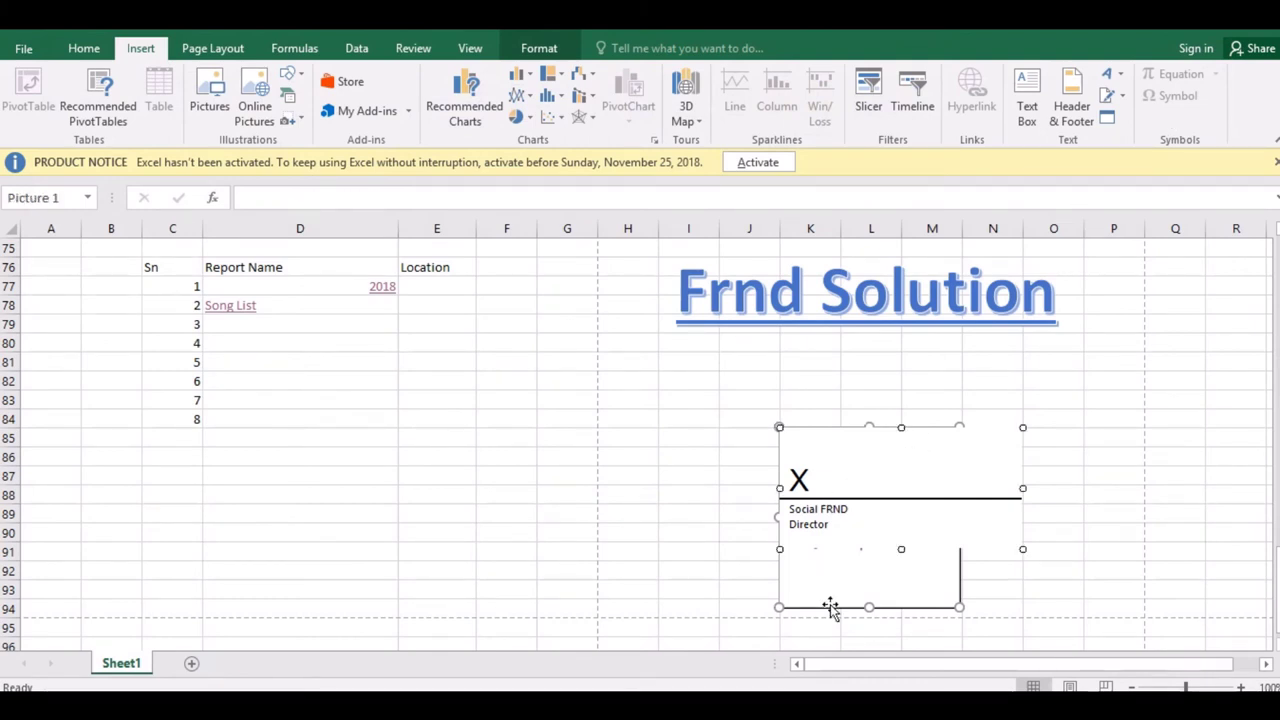
{"action": "left_click_drag", "start_coordinate": [818, 599], "coordinate": [1014, 475]}
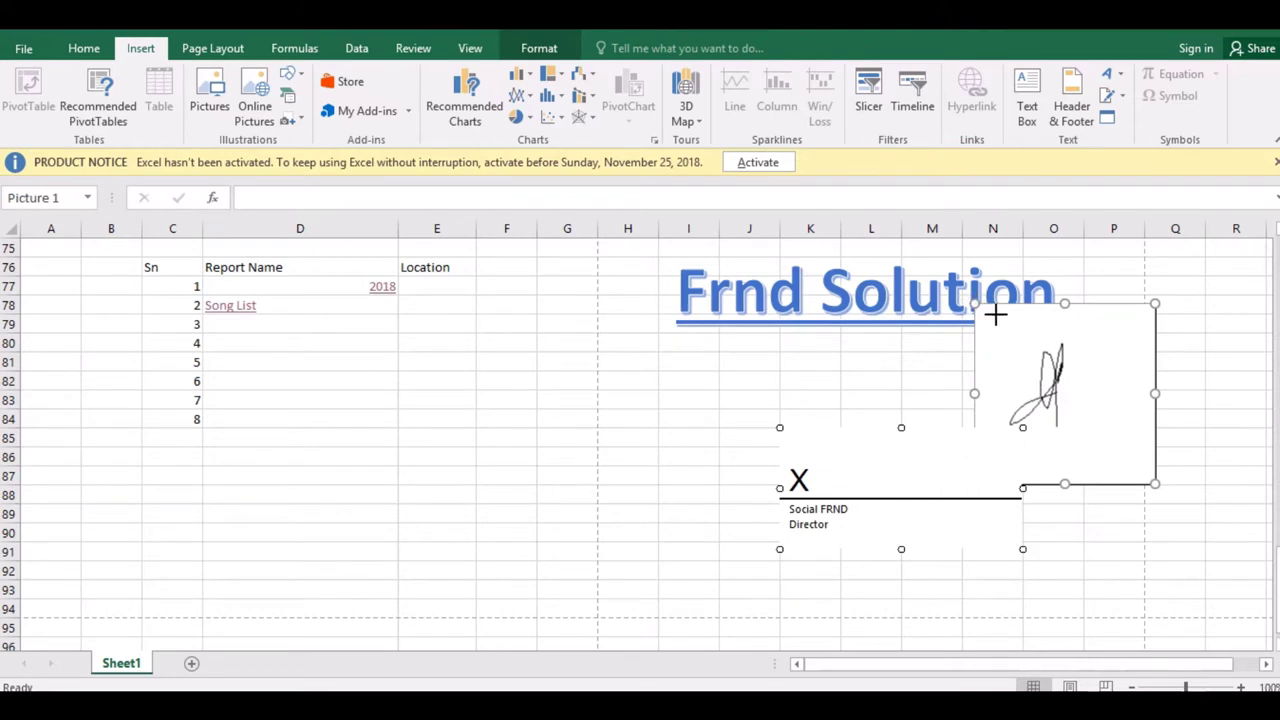
{"action": "left_click_drag", "start_coordinate": [995, 315], "coordinate": [1043, 346]}
{"action": "left_click_drag", "start_coordinate": [1066, 394], "coordinate": [913, 408]}
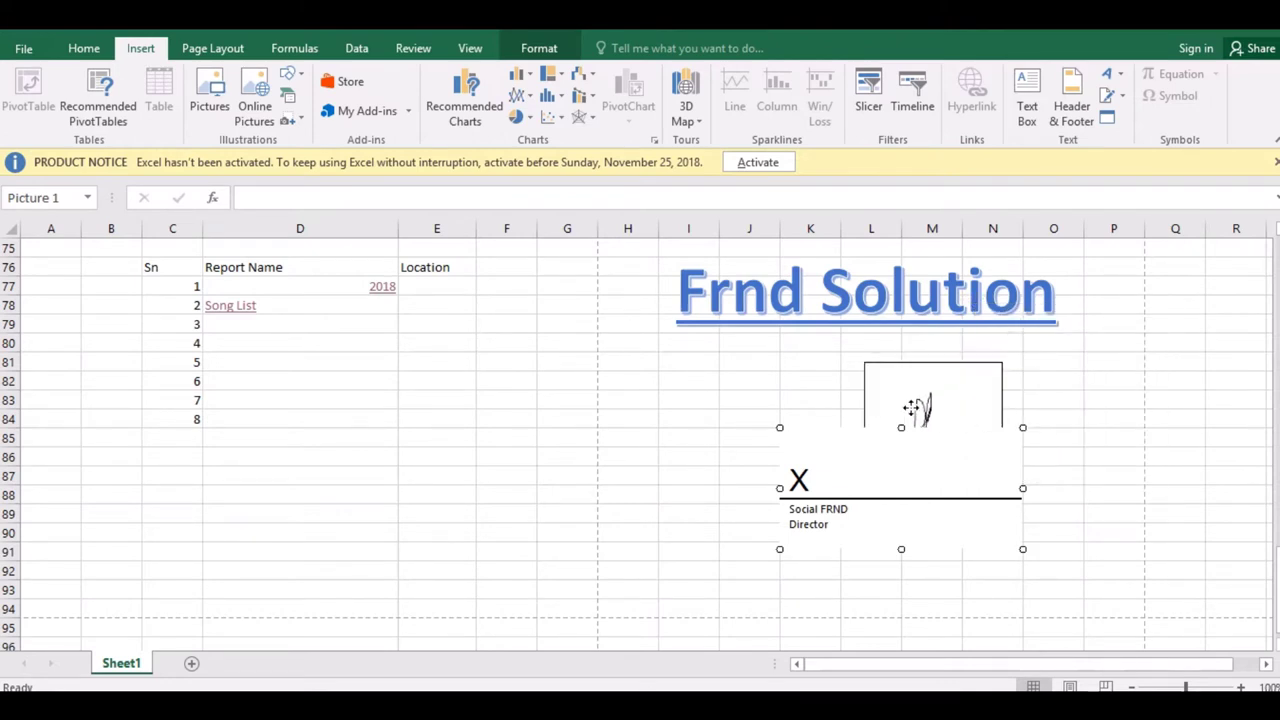
Bring the signature picture to the front.
{"action": "left_click", "coordinate": [538, 50]}
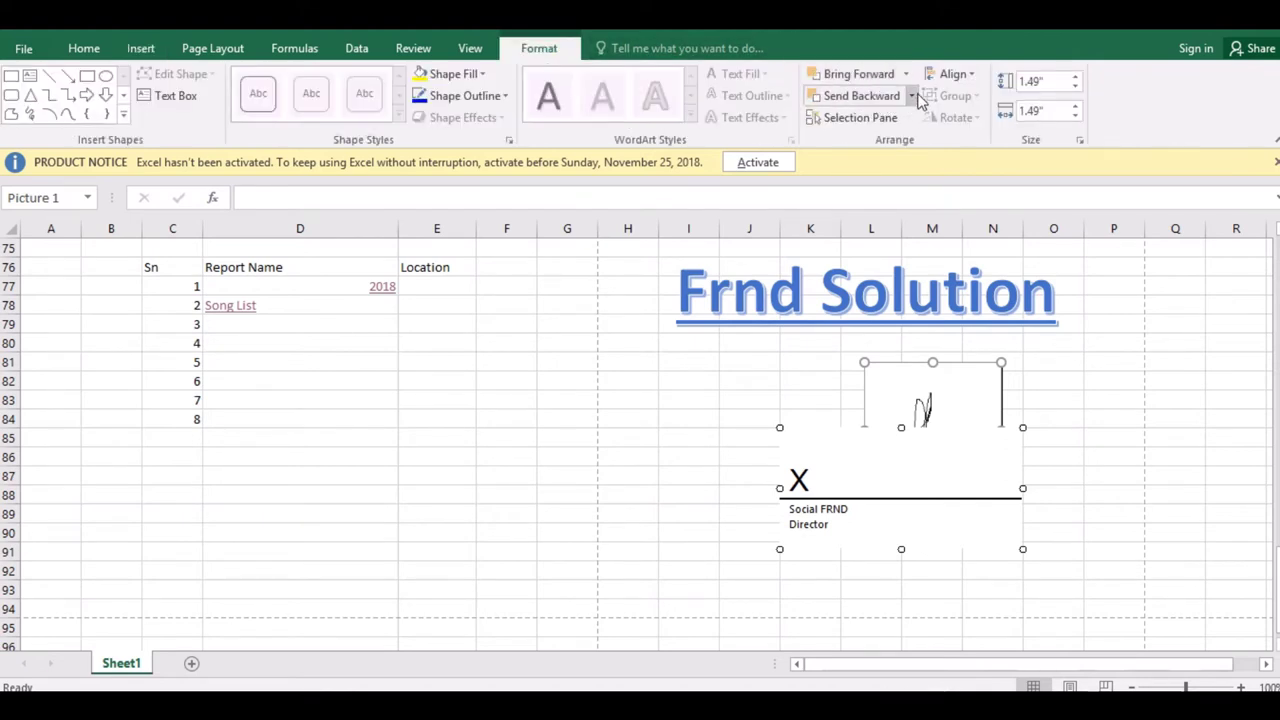
{"action": "left_click", "coordinate": [913, 96]}
{"action": "left_click", "coordinate": [905, 75]}
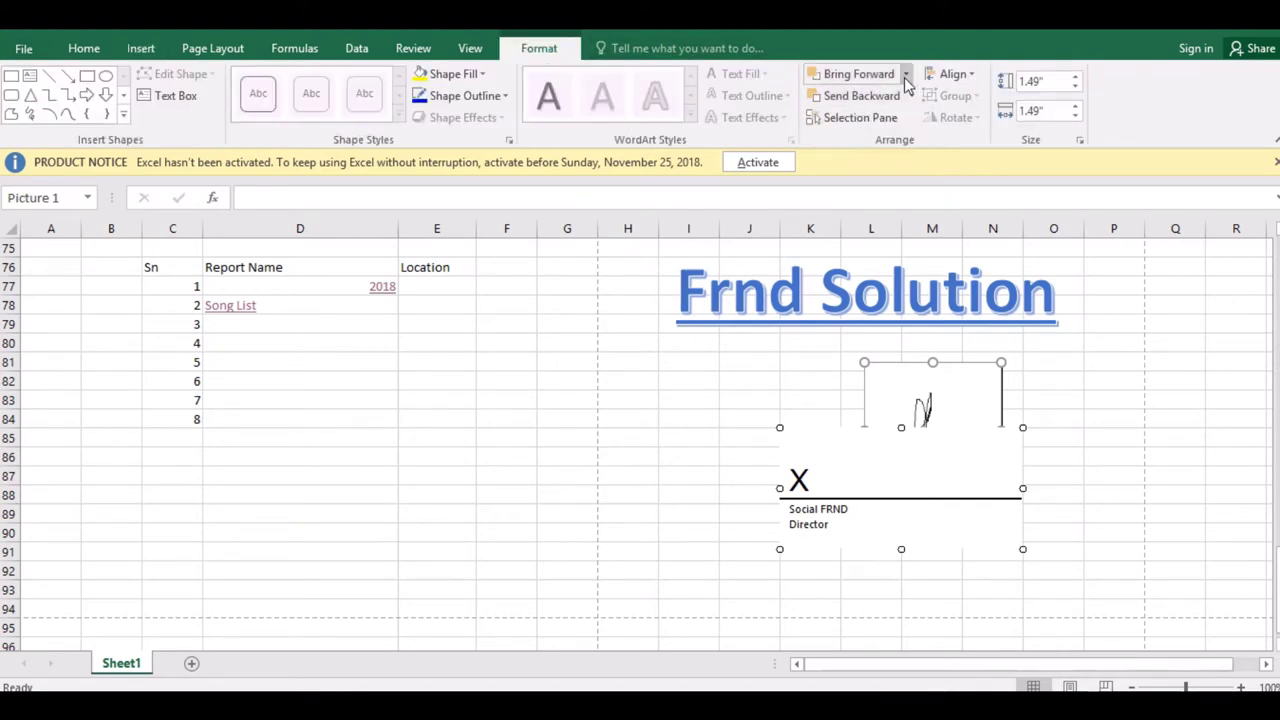
{"action": "left_click", "coordinate": [905, 75]}
{"action": "left_click", "coordinate": [911, 77]}
{"action": "left_click", "coordinate": [905, 76]}
{"action": "left_click", "coordinate": [890, 123]}
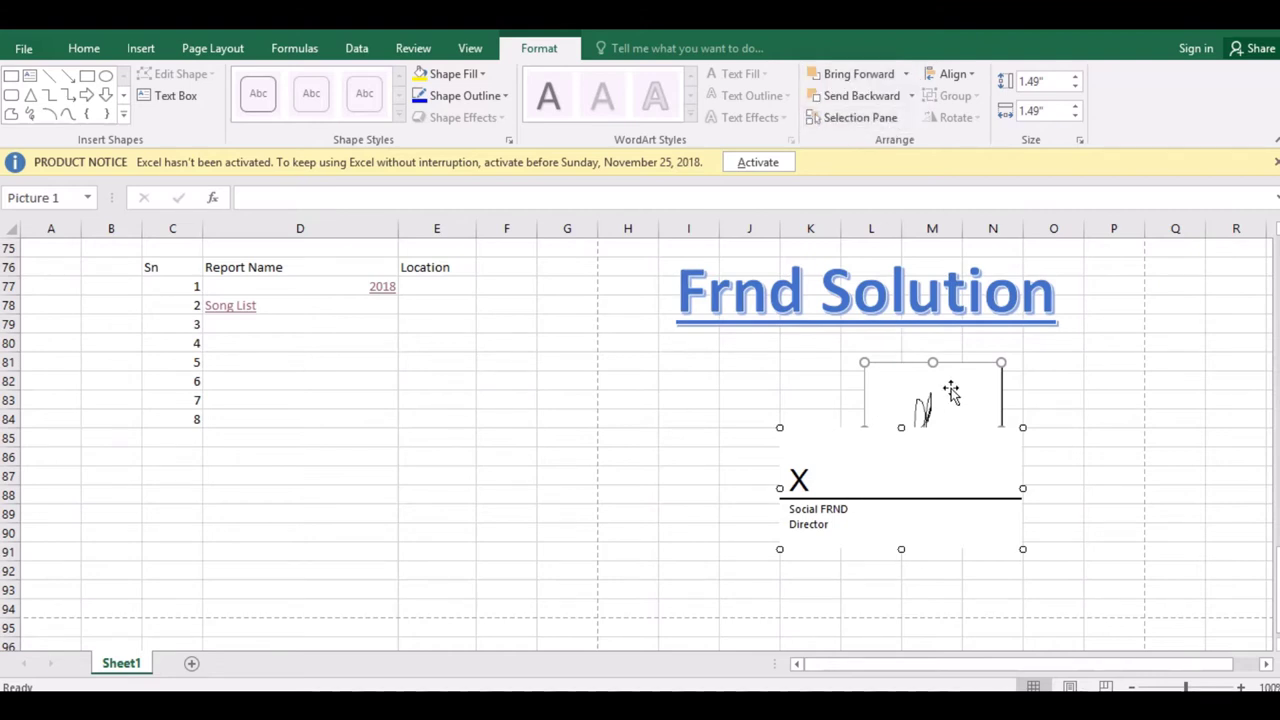
Shift the signature line left, send the picture to the back, and place it beside the line.
{"action": "left_click_drag", "start_coordinate": [951, 393], "coordinate": [1046, 367]}
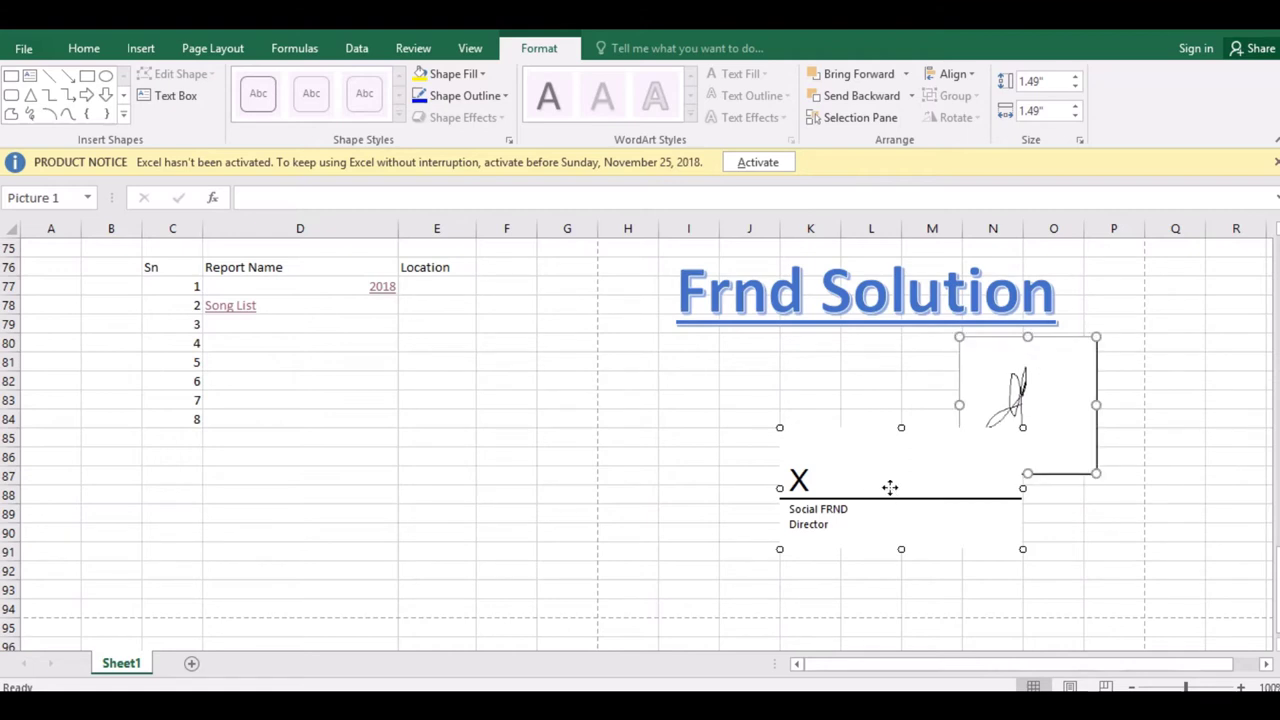
{"action": "left_click_drag", "start_coordinate": [889, 489], "coordinate": [778, 480]}
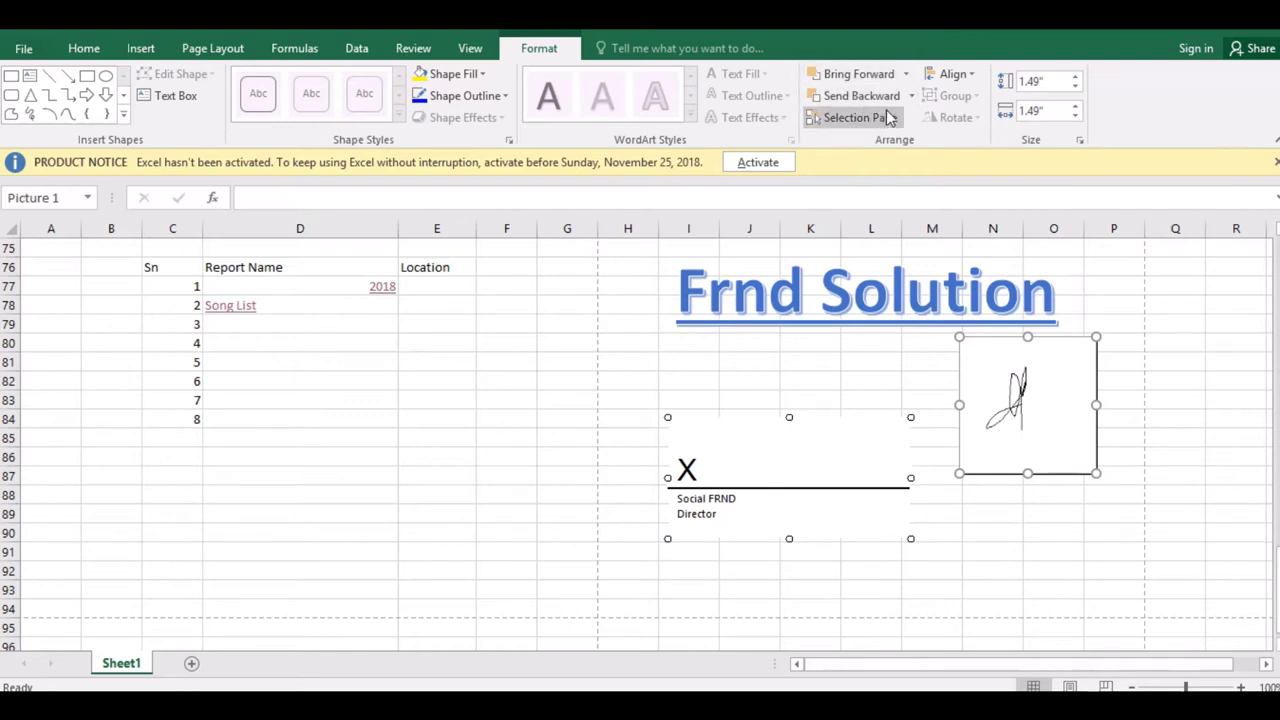
{"action": "left_click", "coordinate": [909, 75]}
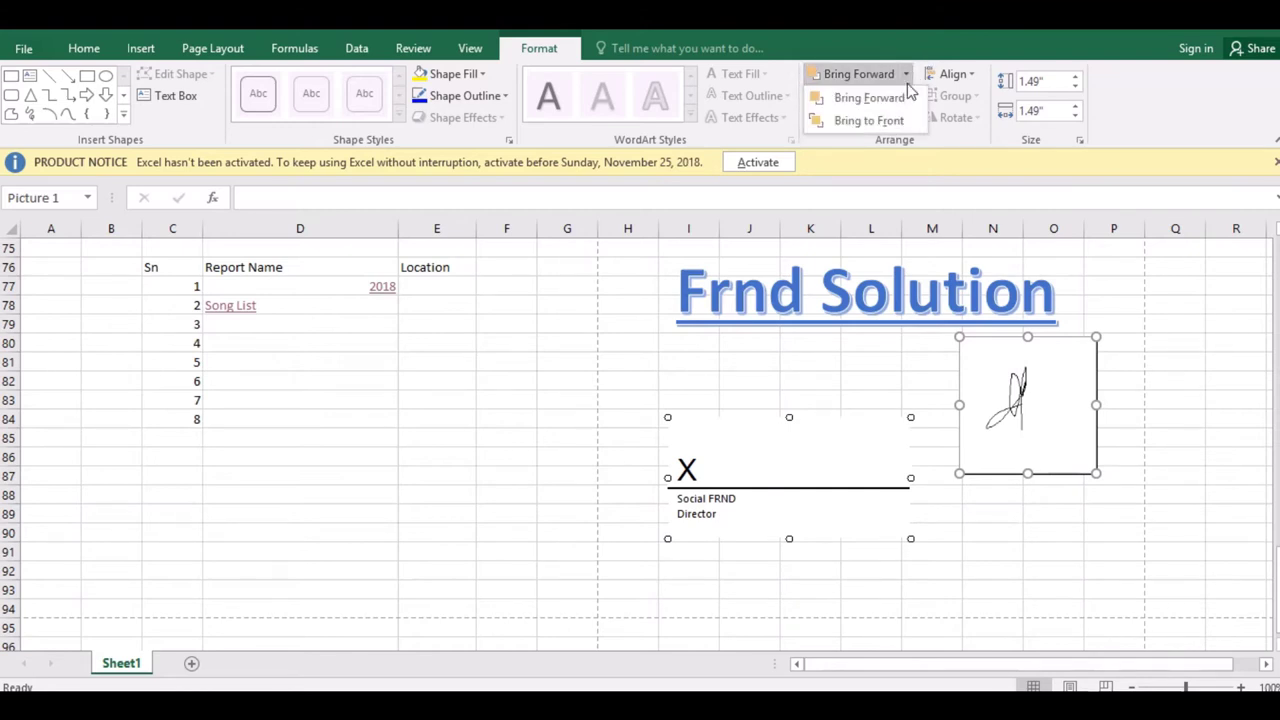
{"action": "left_click", "coordinate": [909, 77]}
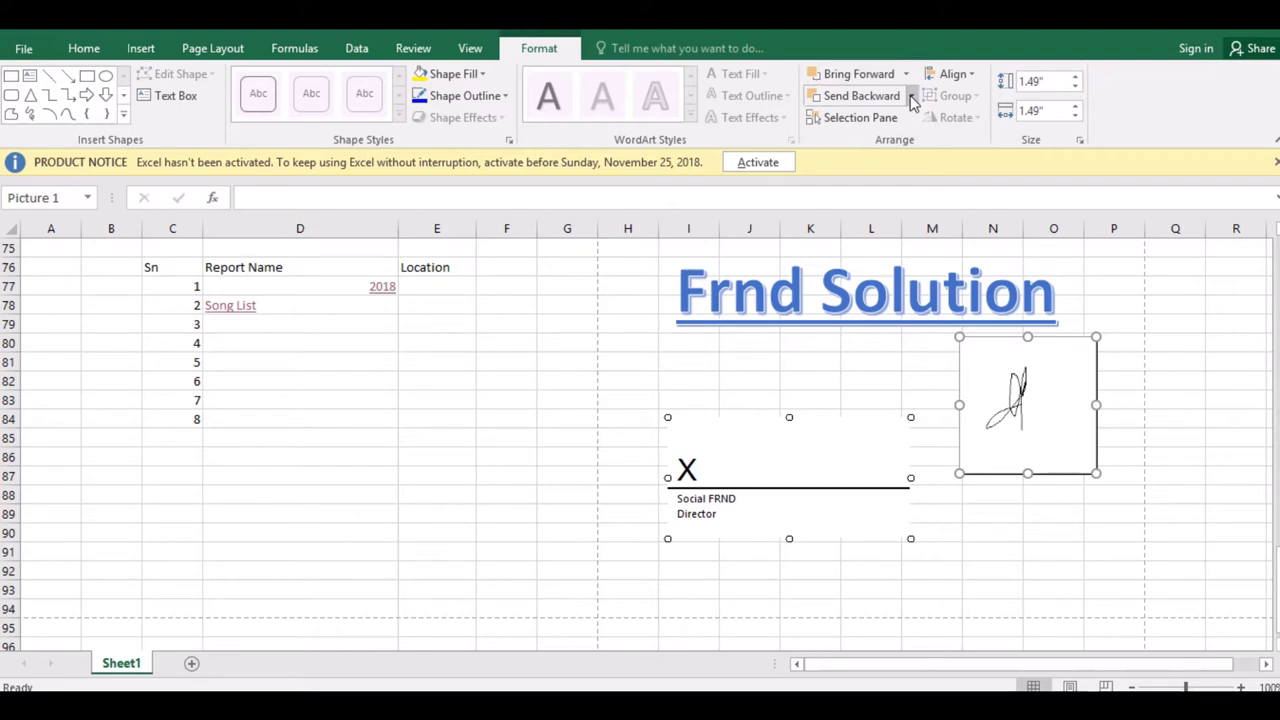
{"action": "left_click", "coordinate": [911, 96]}
{"action": "left_click", "coordinate": [894, 144]}
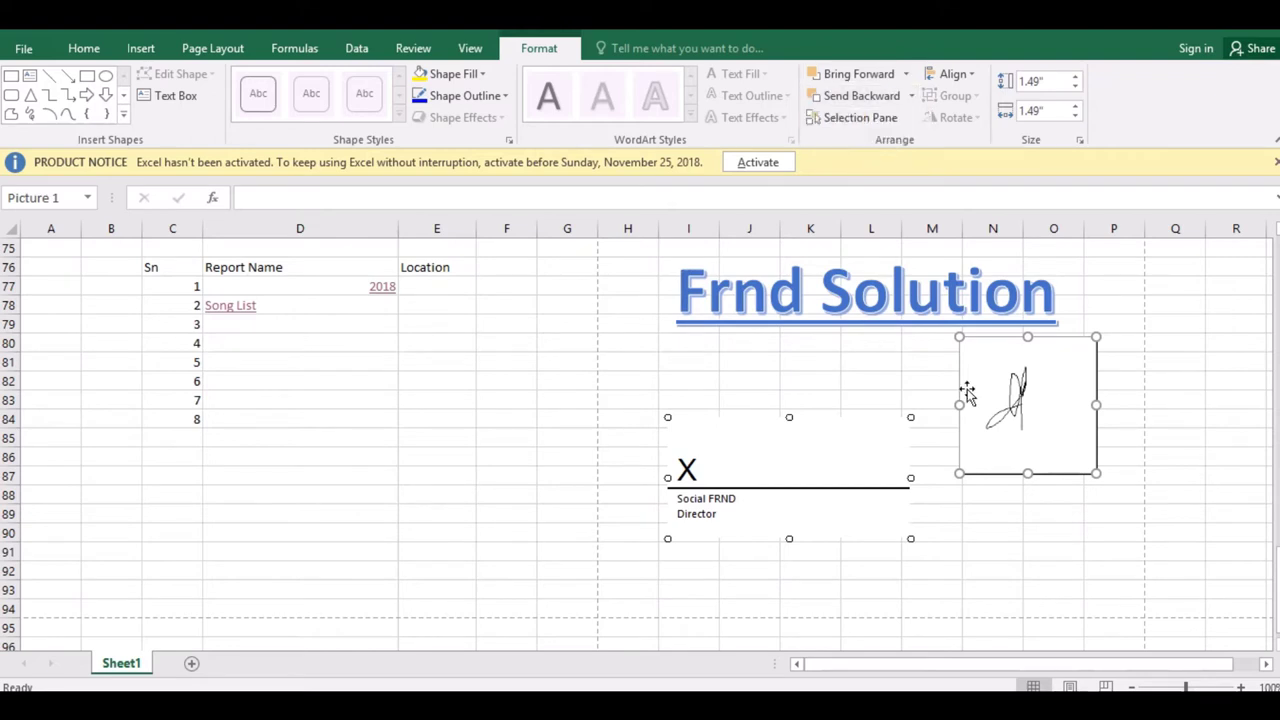
{"action": "mouse_move", "coordinate": [967, 392]}
{"action": "left_mouse_down"}
{"action": "mouse_move", "coordinate": [944, 385]}
{"action": "mouse_move", "coordinate": [968, 425]}
{"action": "mouse_move", "coordinate": [939, 427]}
{"action": "mouse_move", "coordinate": [955, 425]}
{"action": "left_mouse_up"}
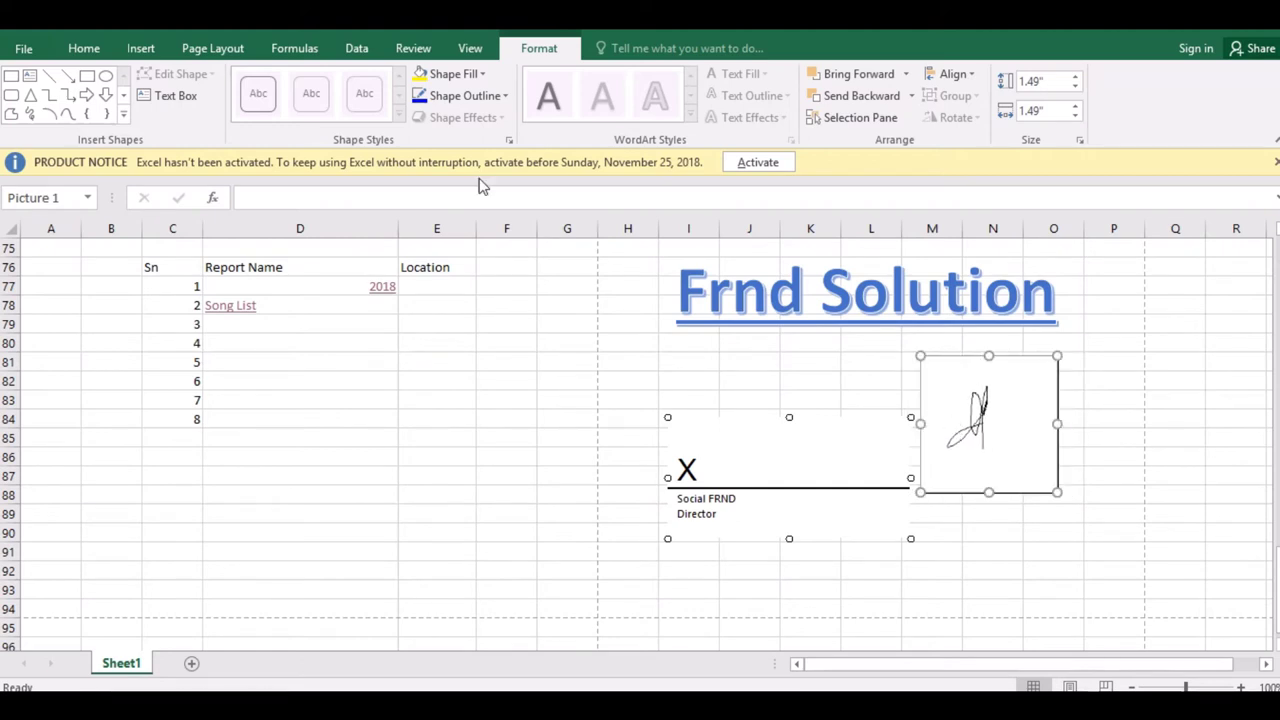
{"action": "left_click", "coordinate": [88, 76]}
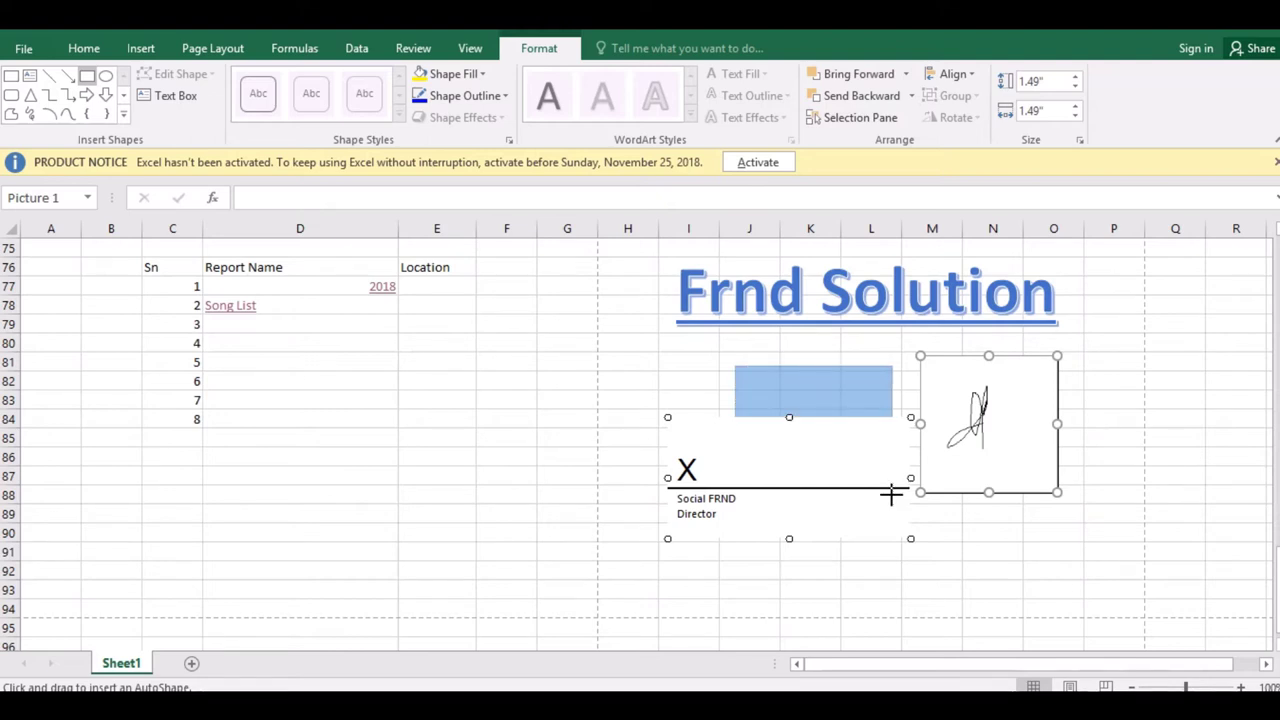
Draw a blue rectangle and fit the shrunken signature line inside it.
{"action": "left_click_drag", "start_coordinate": [735, 366], "coordinate": [893, 497]}
{"action": "left_click_drag", "start_coordinate": [819, 451], "coordinate": [869, 410]}
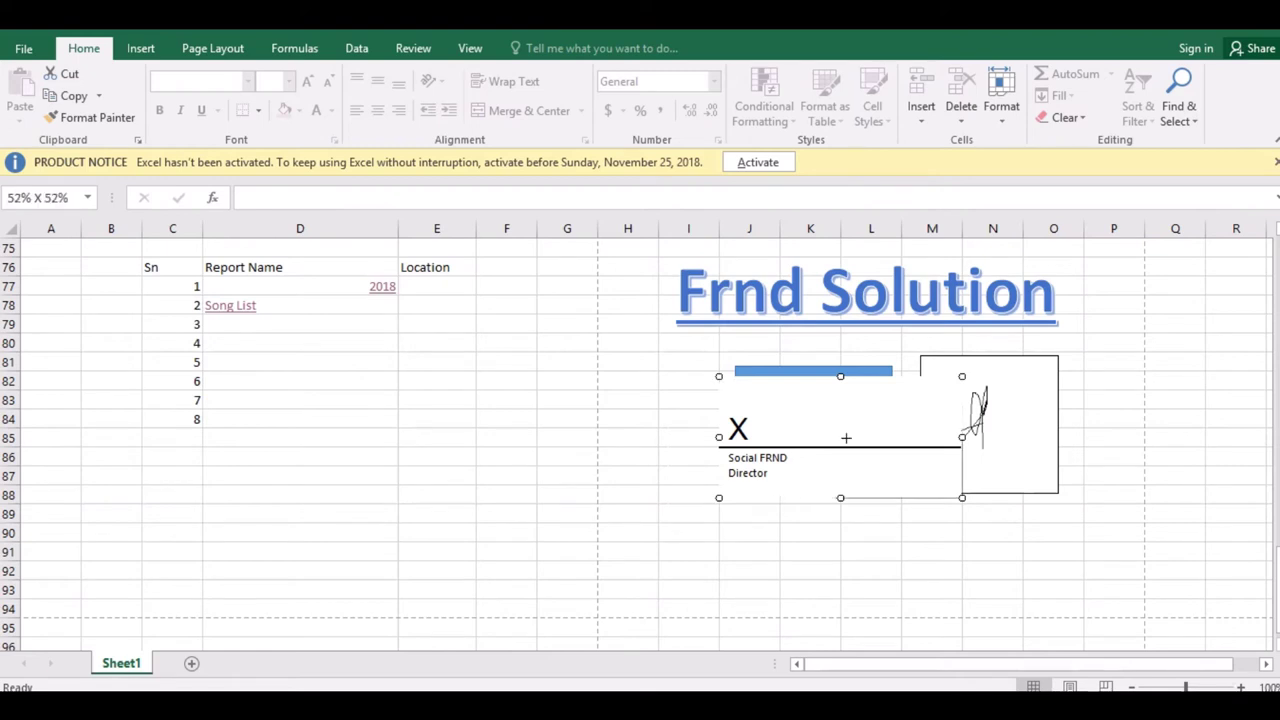
{"action": "mouse_move", "coordinate": [718, 378]}
{"action": "left_mouse_down"}
{"action": "mouse_move", "coordinate": [836, 435]}
{"action": "mouse_move", "coordinate": [784, 433]}
{"action": "left_mouse_up"}
{"action": "left_click", "coordinate": [993, 410]}
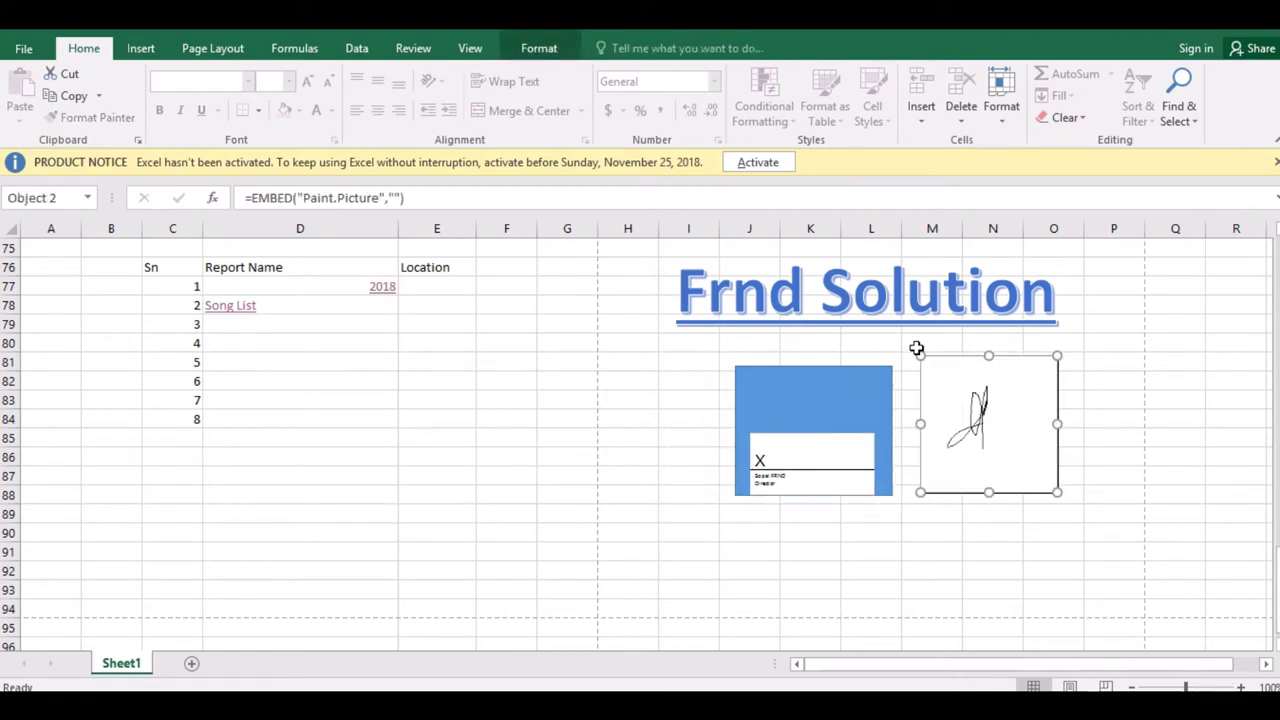
Shrink the signature picture to 1.05 by 1.05 inches and move it slightly lower.
{"action": "left_click_drag", "start_coordinate": [918, 356], "coordinate": [962, 392]}
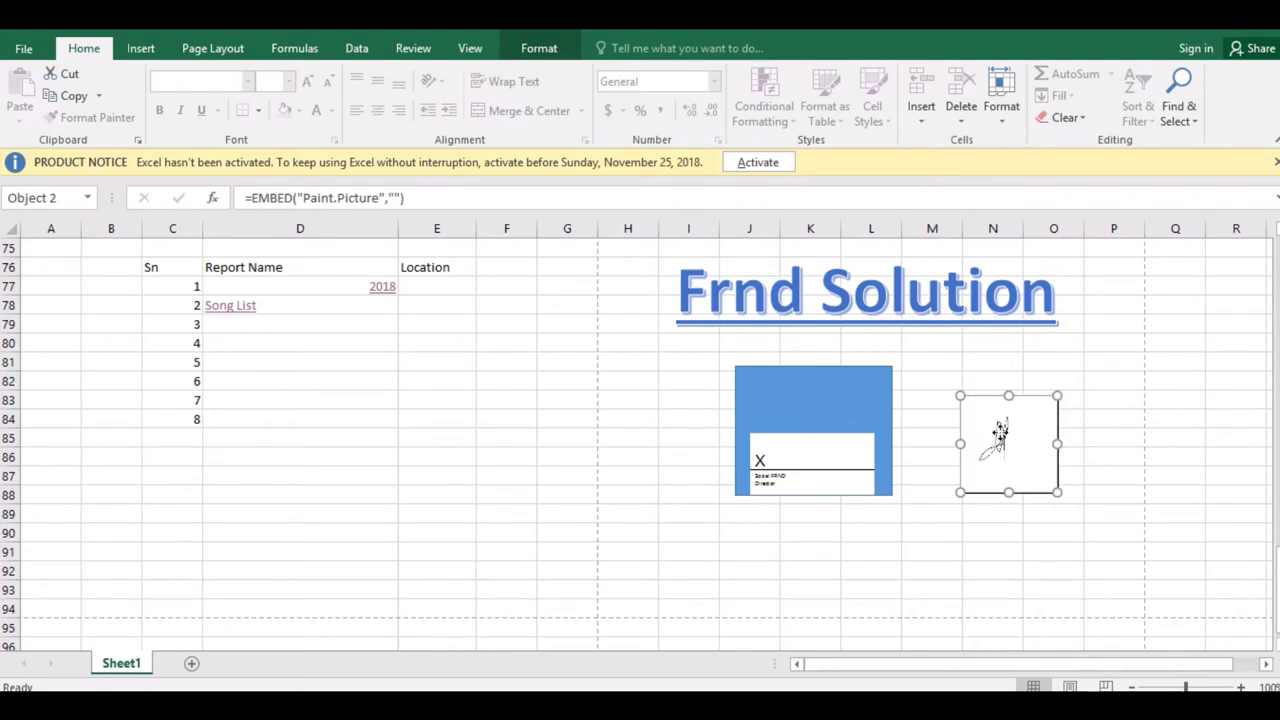
{"action": "mouse_move", "coordinate": [1000, 434]}
{"action": "left_mouse_down"}
{"action": "mouse_move", "coordinate": [827, 406]}
{"action": "mouse_move", "coordinate": [924, 411]}
{"action": "left_mouse_up"}
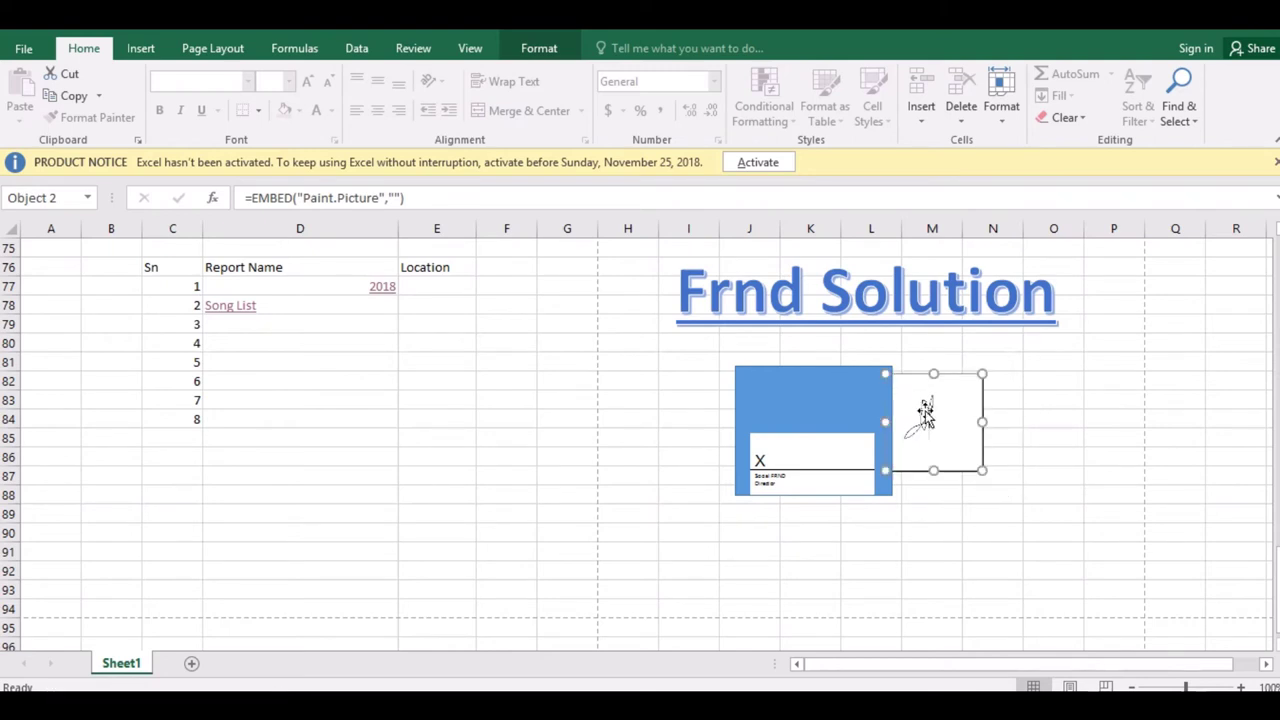
{"action": "left_click", "coordinate": [538, 48]}
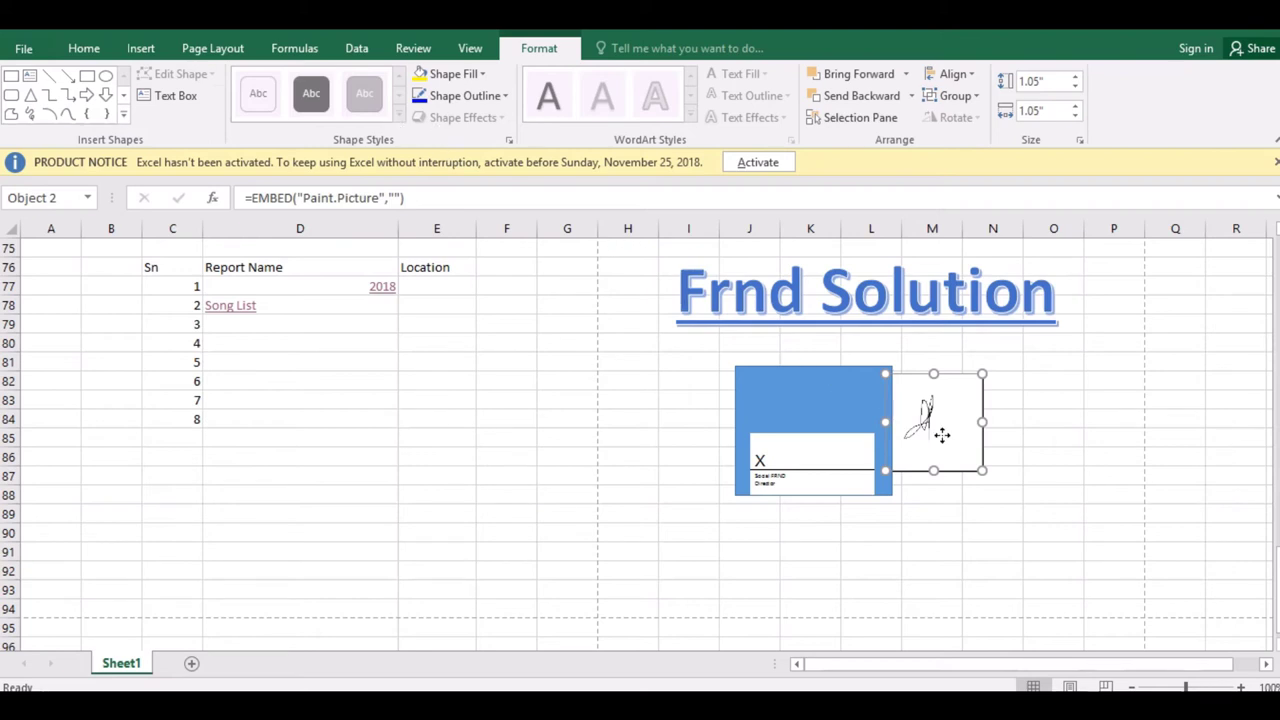
{"action": "left_click_drag", "start_coordinate": [946, 434], "coordinate": [953, 467]}
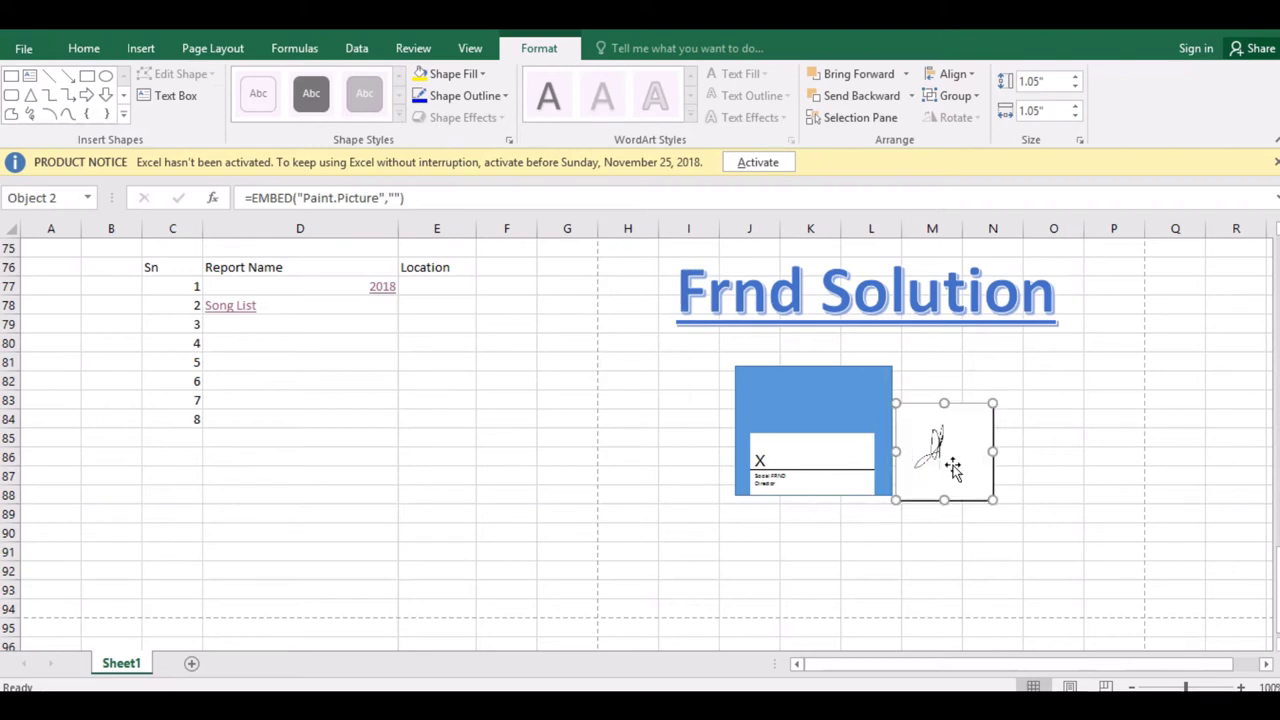
{"action": "left_click", "coordinate": [729, 597]}
{"action": "left_click", "coordinate": [683, 548]}
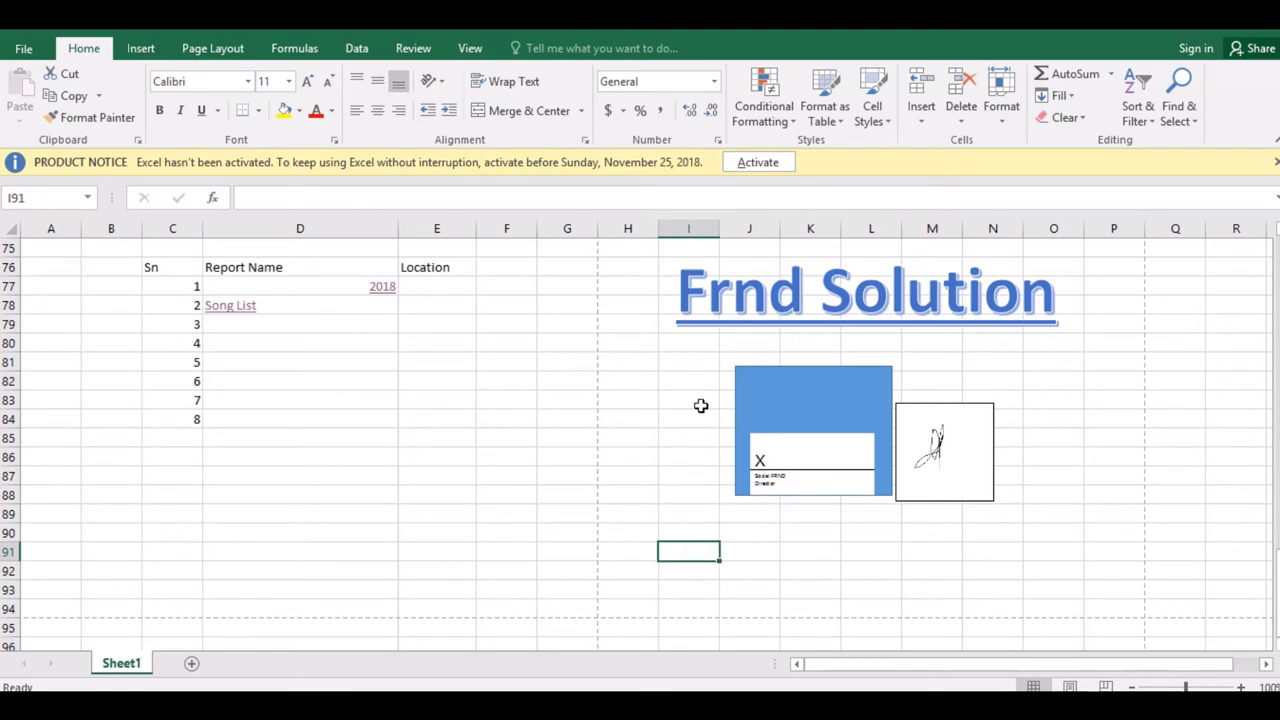
Nudge the blue signature-line card slightly left.
{"action": "left_click", "coordinate": [141, 50]}
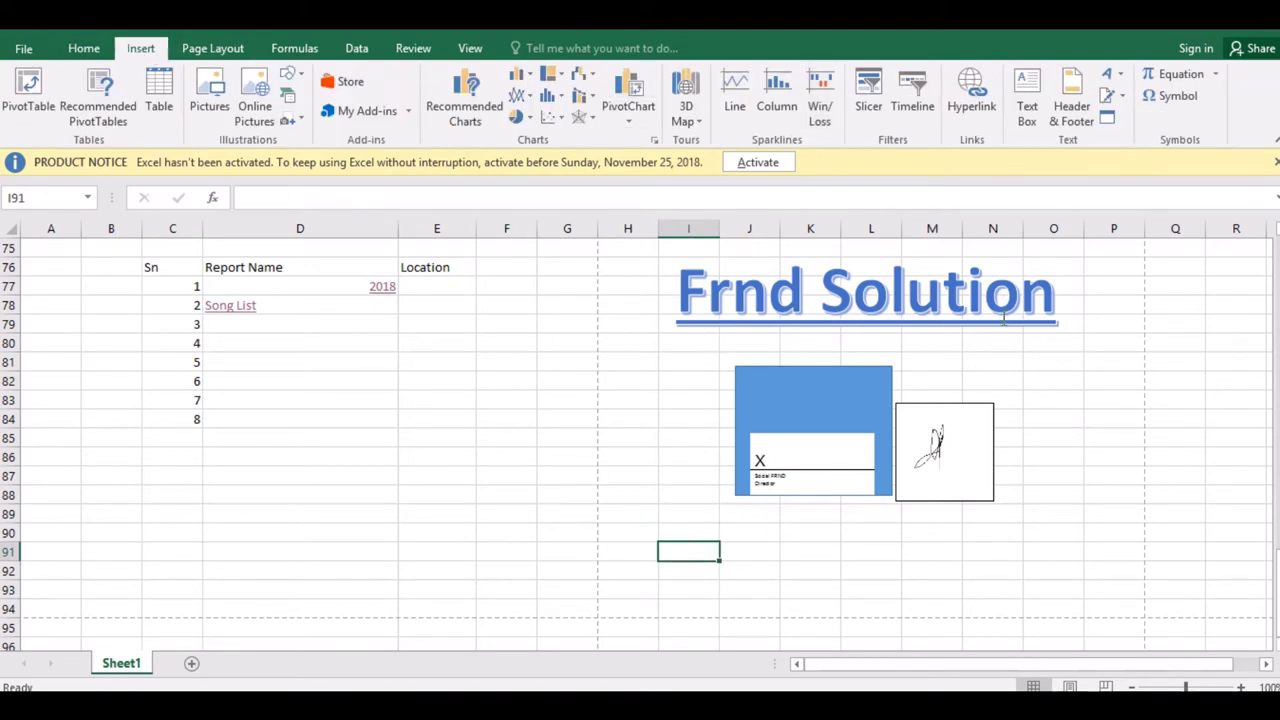
{"action": "mouse_move", "coordinate": [507, 55]}
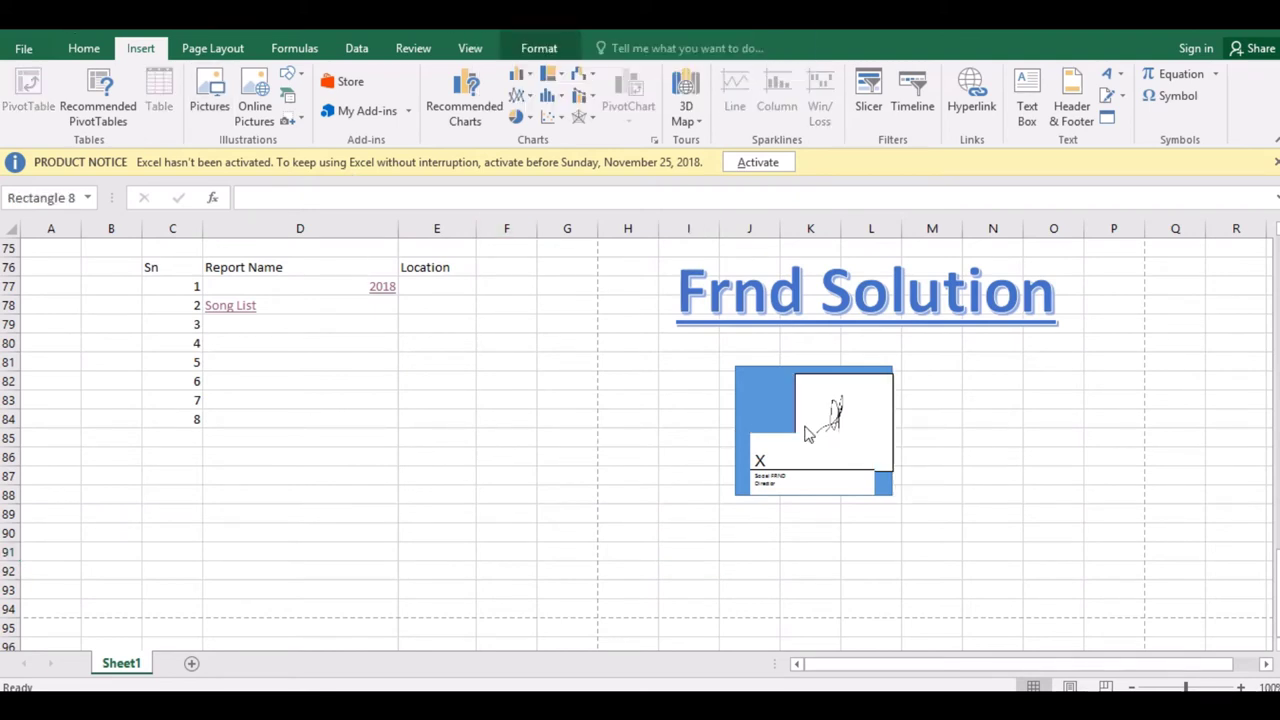
{"action": "left_click", "coordinate": [857, 403]}
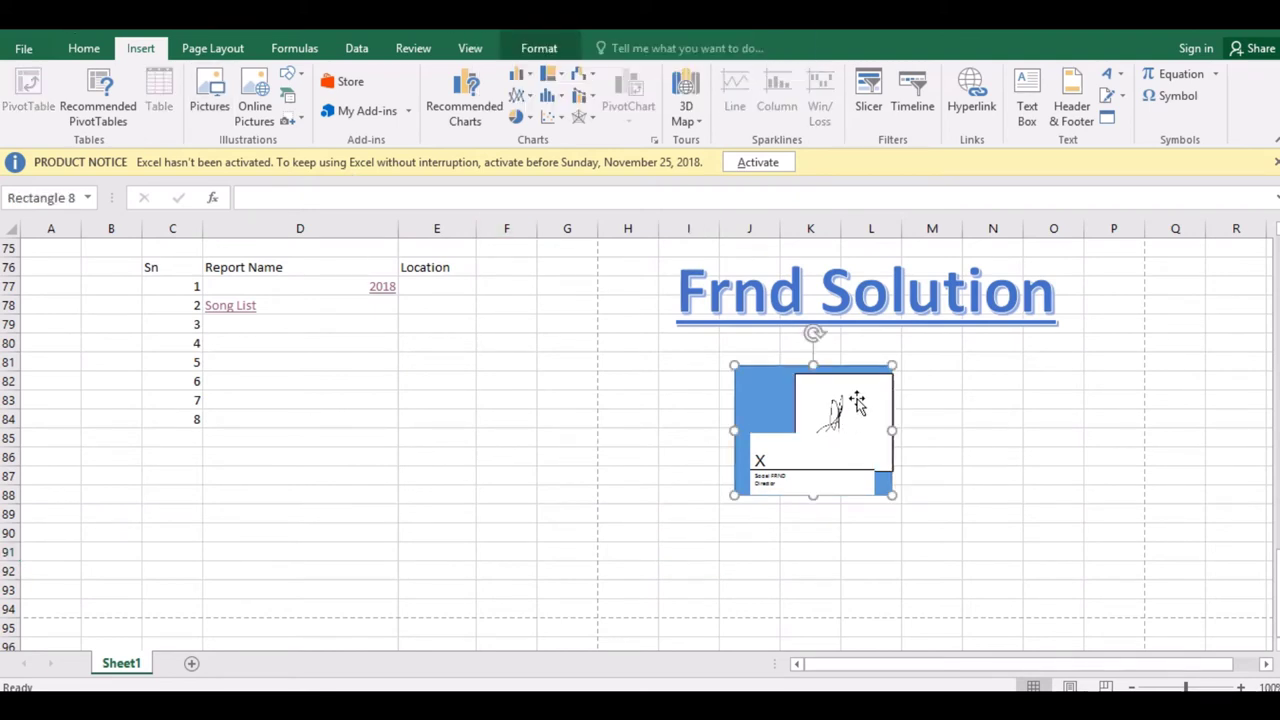
{"action": "key", "text": "Left"}
{"action": "key", "text": "Left"}
{"action": "key", "text": "Left"}
{"action": "key", "text": "Left"}
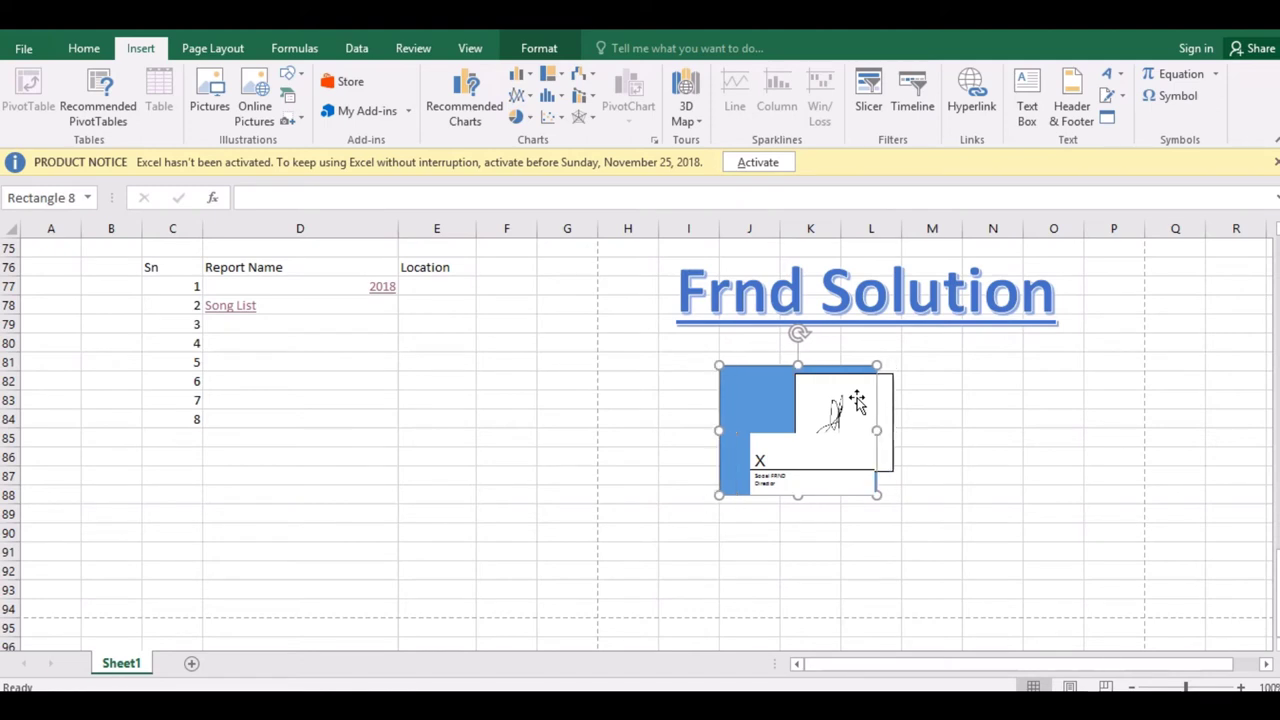
Nudge, widen and move the signature picture over the card above the X mark.
{"action": "left_click", "coordinate": [860, 400]}
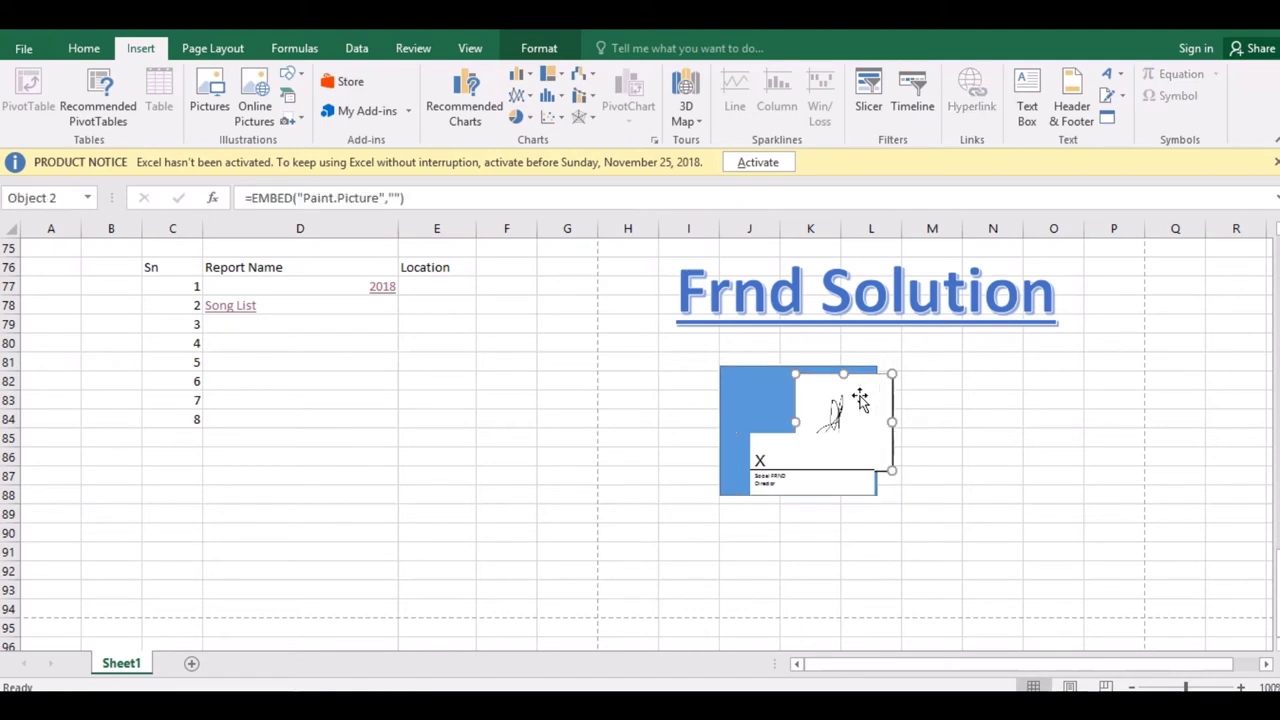
{"action": "key", "text": "Left"}
{"action": "key", "text": "Left"}
{"action": "key", "text": "Left"}
{"action": "key", "text": "Left"}
{"action": "key", "text": "Left"}
{"action": "key", "text": "Left"}
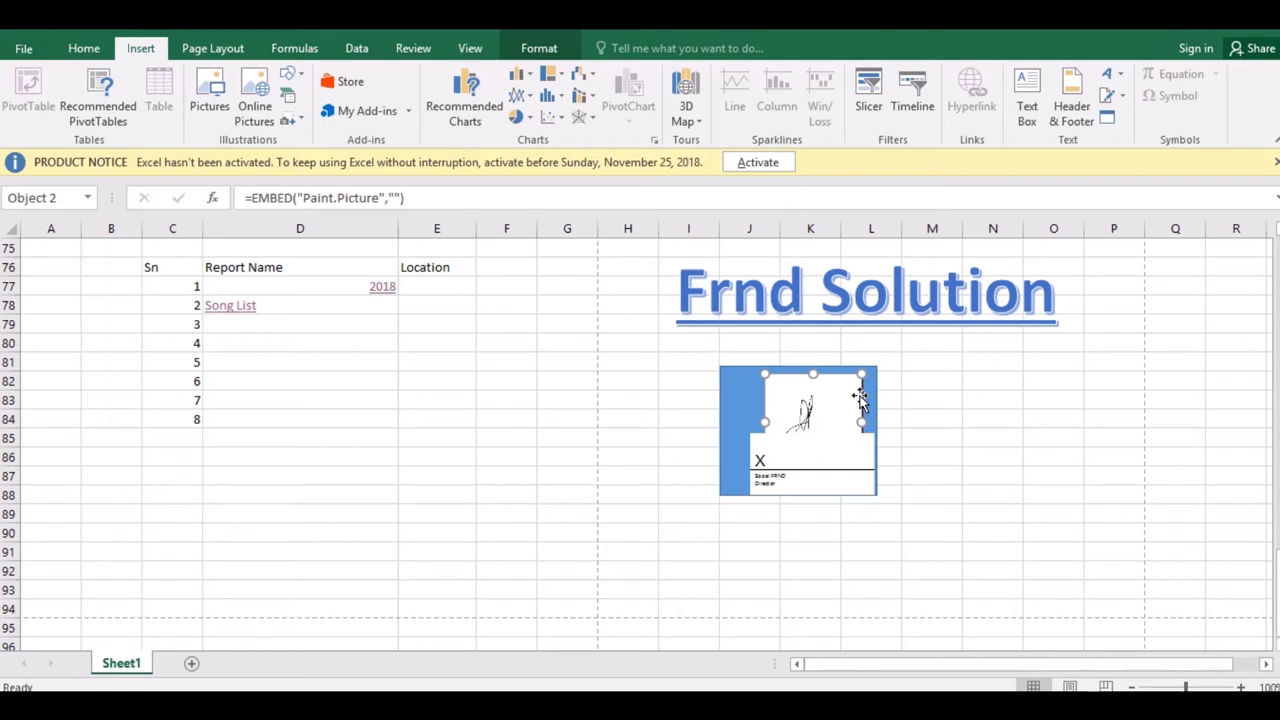
{"action": "key", "text": "Up"}
{"action": "key", "text": "Up"}
{"action": "key", "text": "Up"}
{"action": "key", "text": "Up"}
{"action": "key", "text": "Up"}
{"action": "key", "text": "Up"}
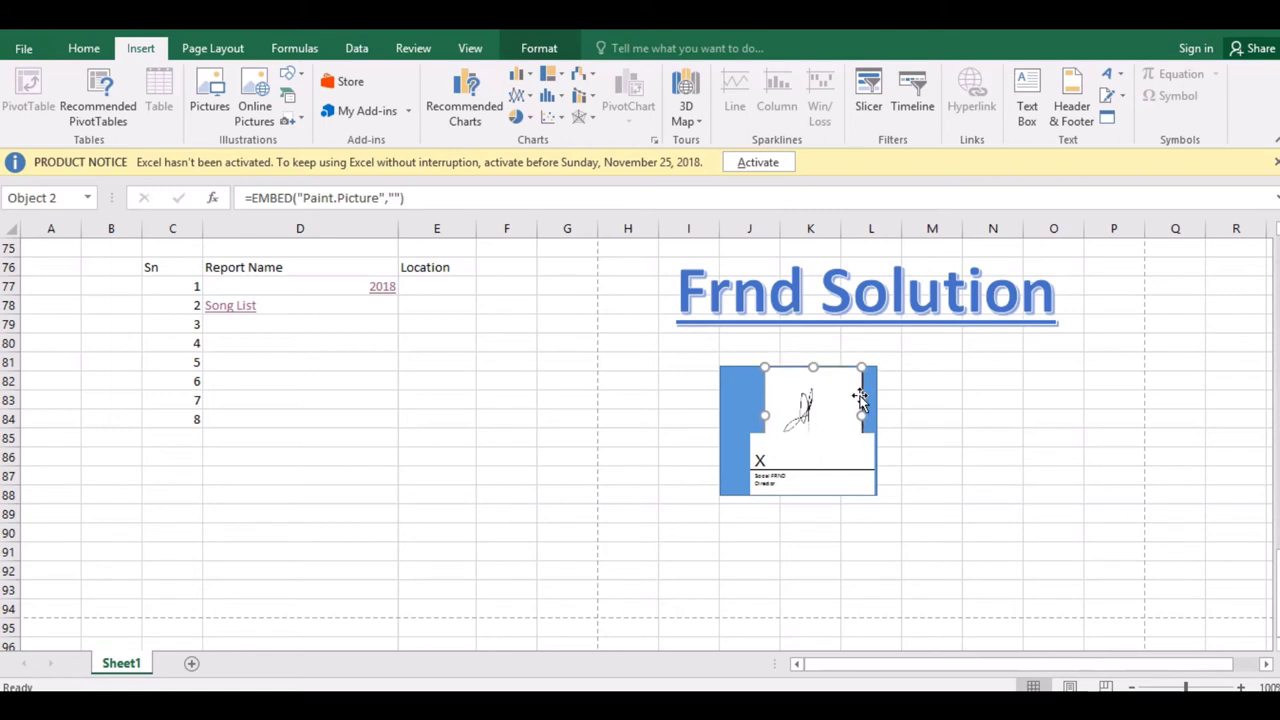
{"action": "key", "text": "Up"}
{"action": "key", "text": "Left"}
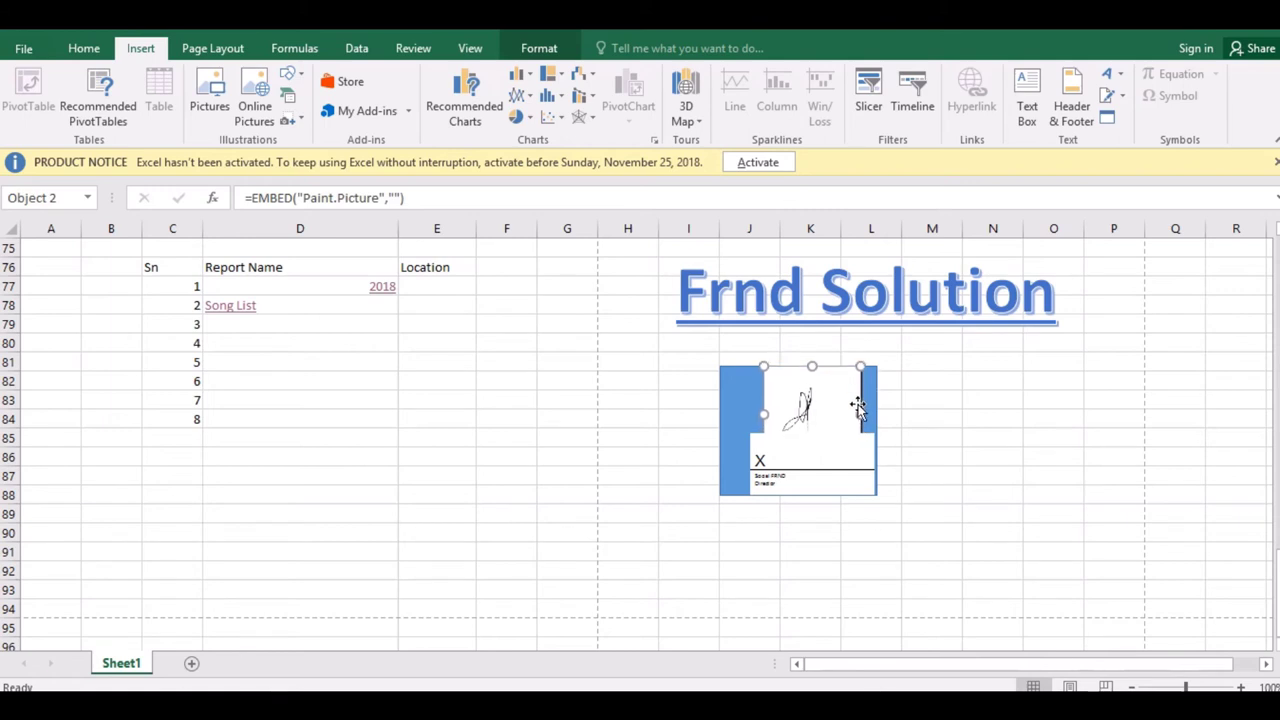
{"action": "left_click_drag", "start_coordinate": [858, 410], "coordinate": [878, 410]}
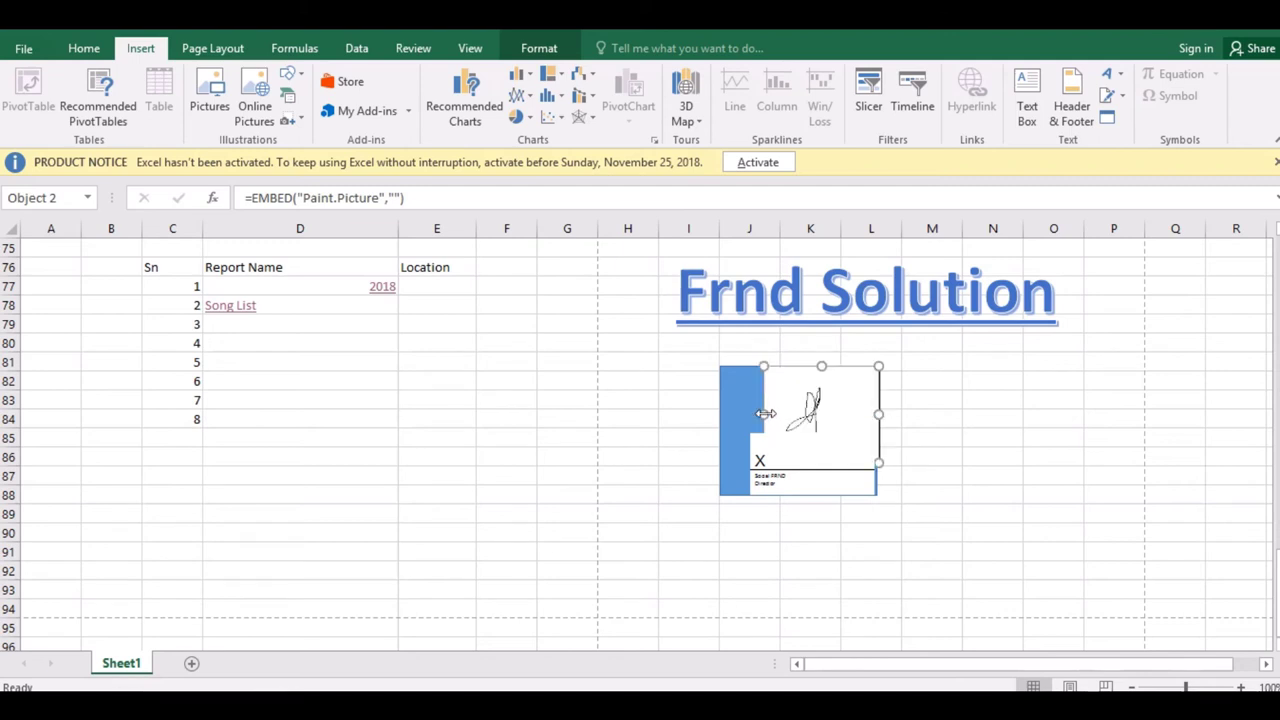
{"action": "left_click_drag", "start_coordinate": [765, 412], "coordinate": [749, 414]}
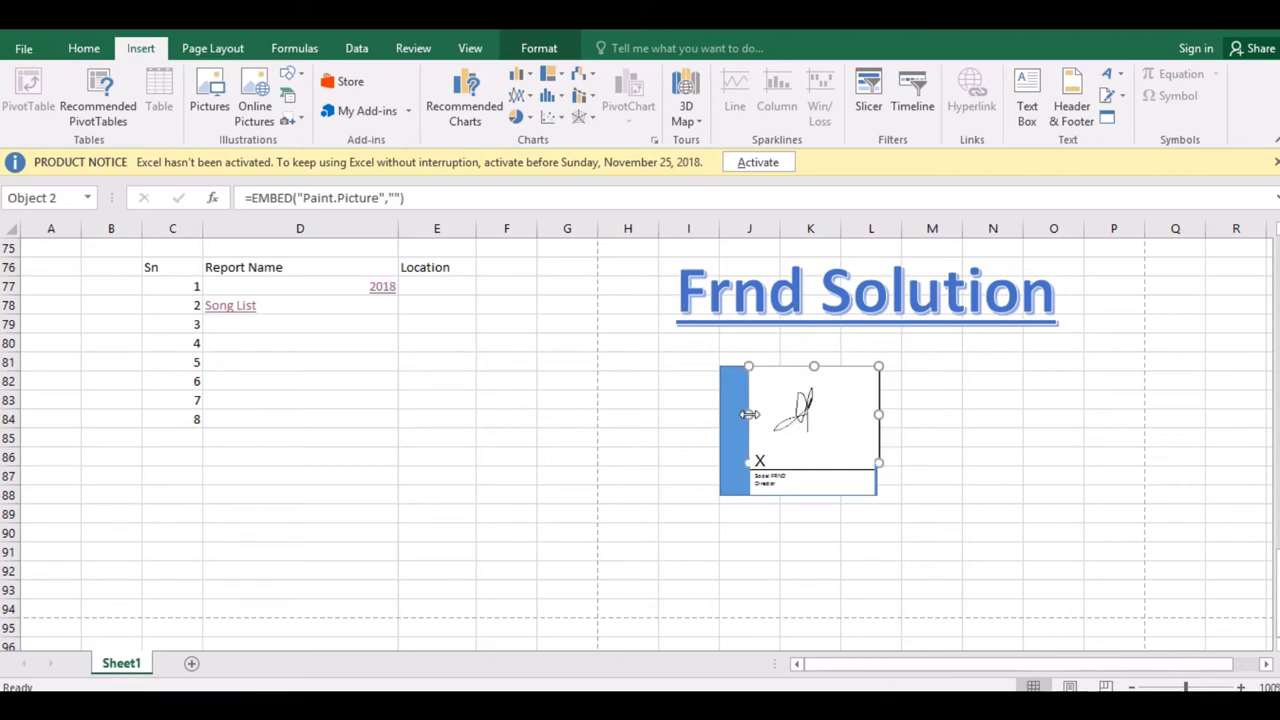
{"action": "left_click", "coordinate": [983, 338]}
{"action": "left_click", "coordinate": [961, 425]}
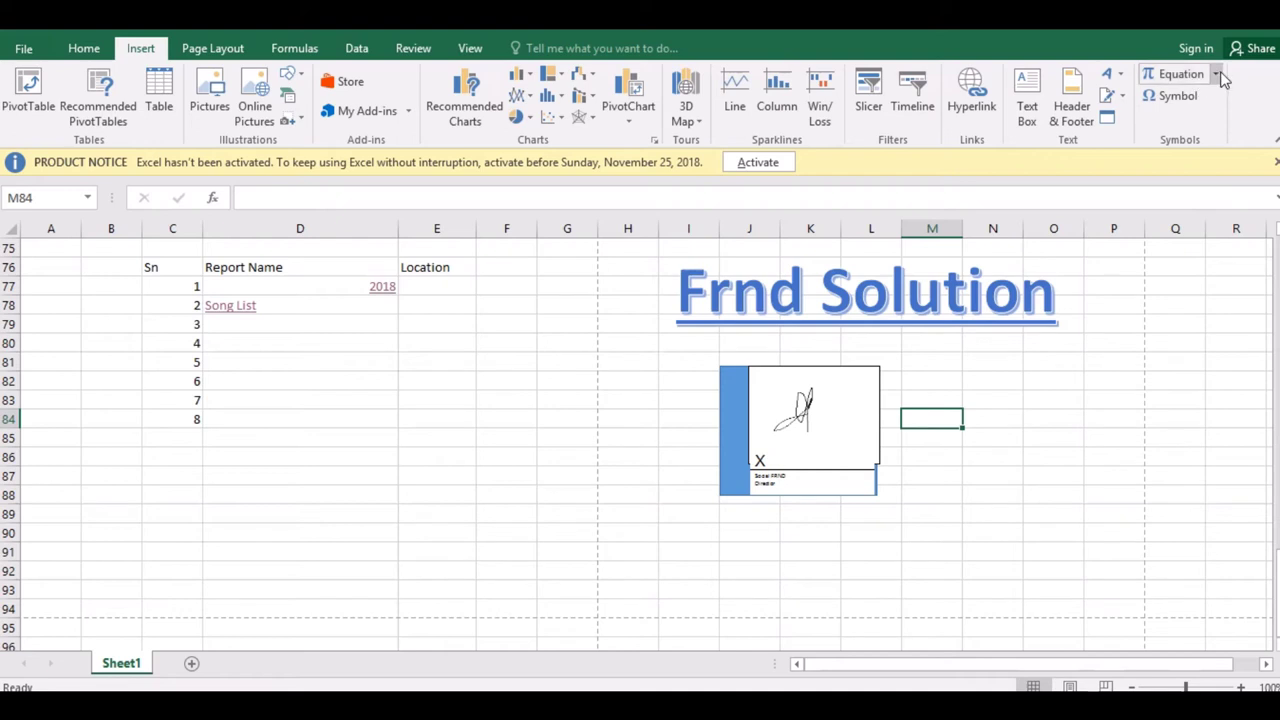
Insert an equation with the x_y^z subscript-superscript structure and move it to column E.
{"action": "left_click", "coordinate": [411, 433]}
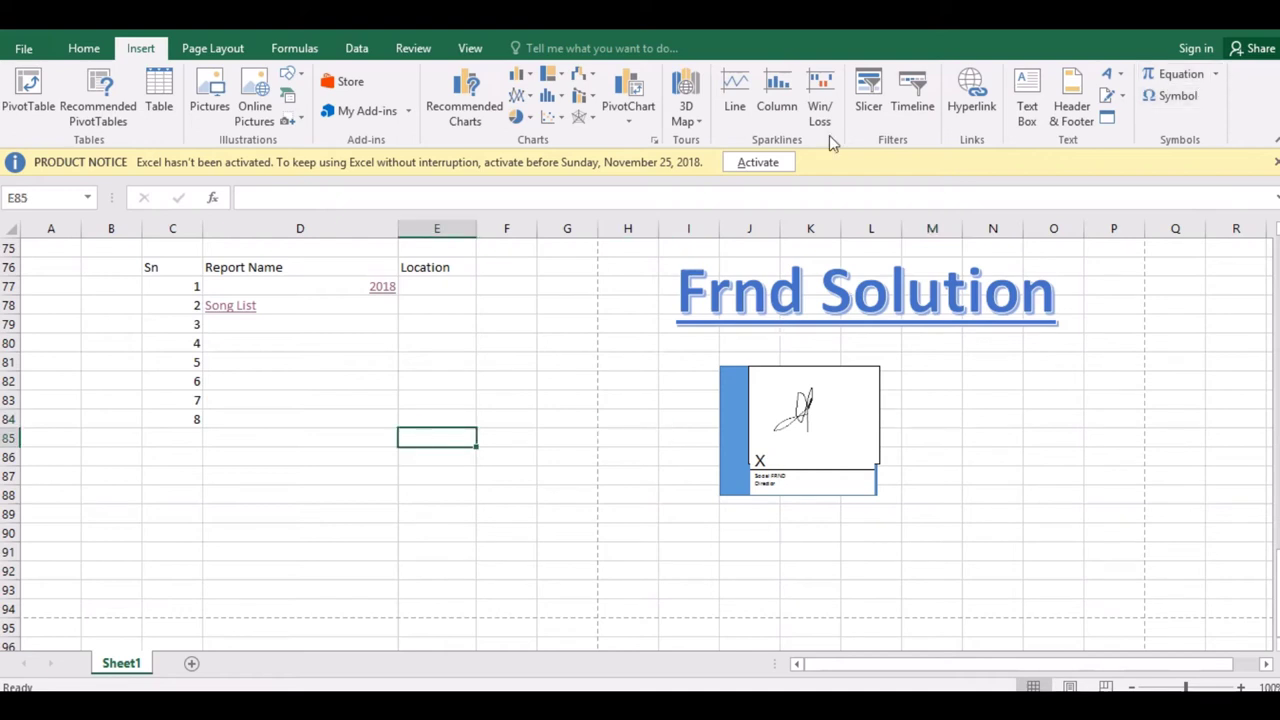
{"action": "left_click", "coordinate": [1210, 76]}
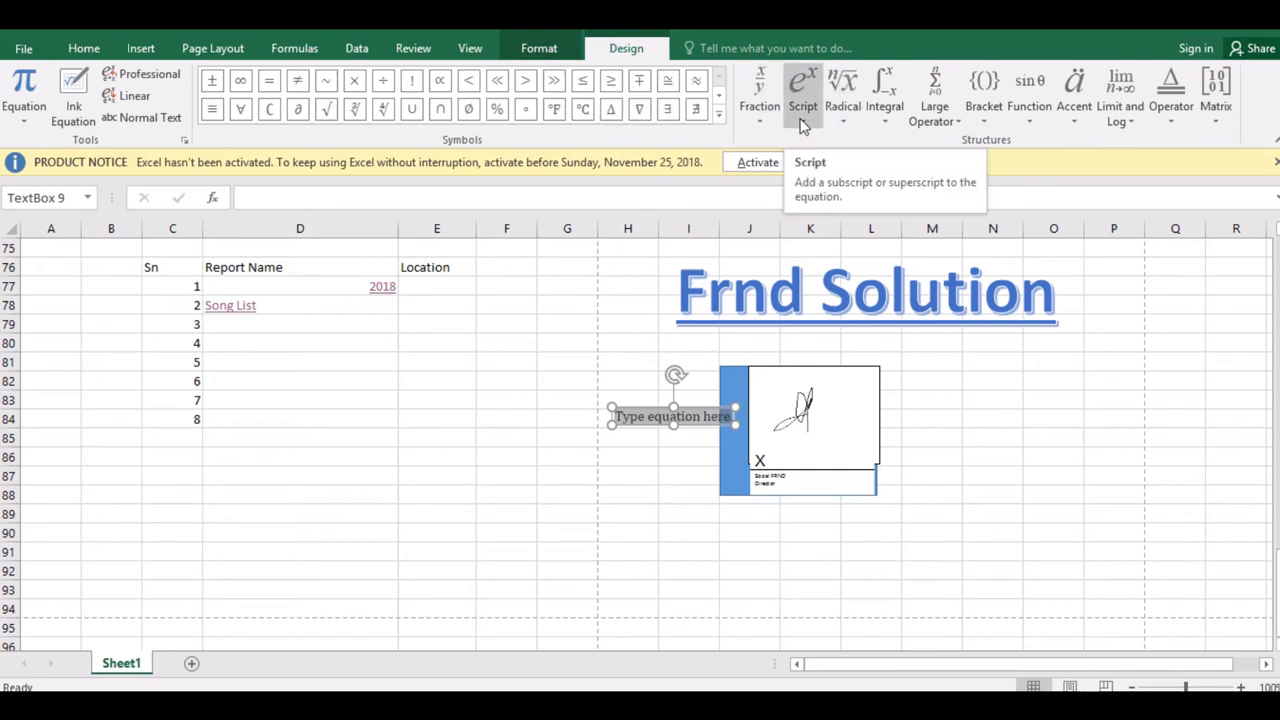
{"action": "left_click", "coordinate": [800, 118]}
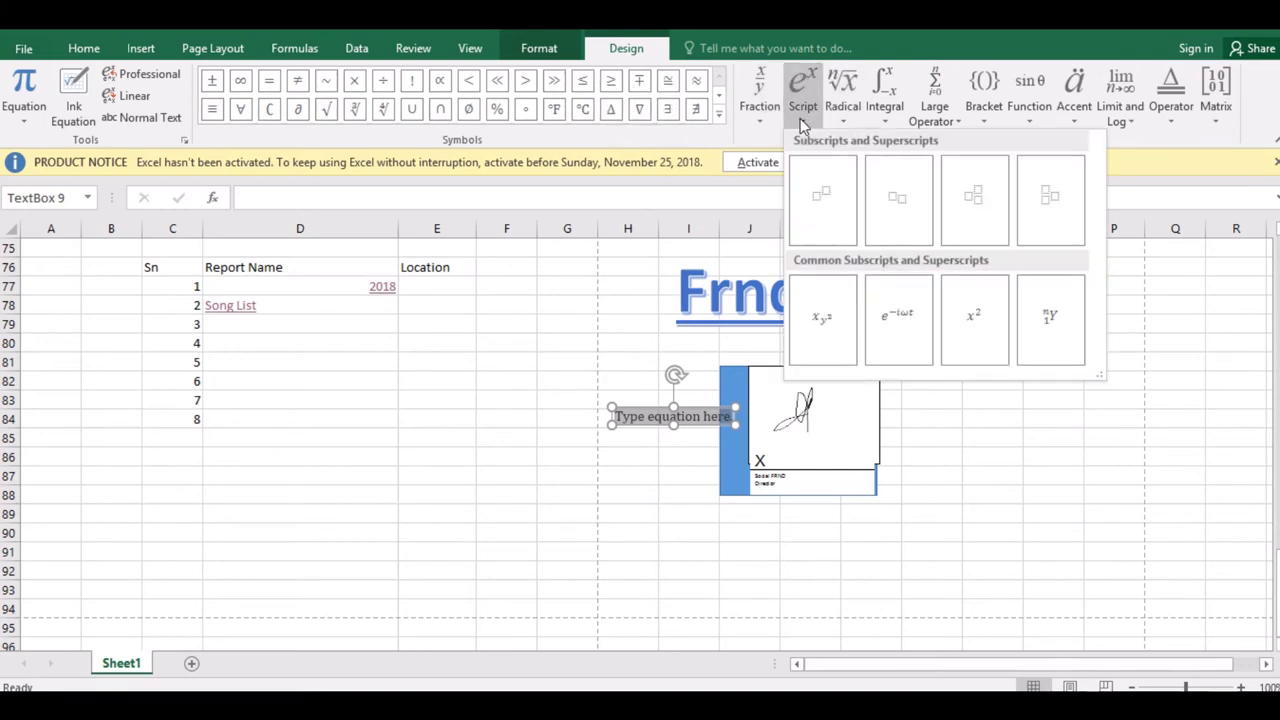
{"action": "left_click", "coordinate": [818, 338]}
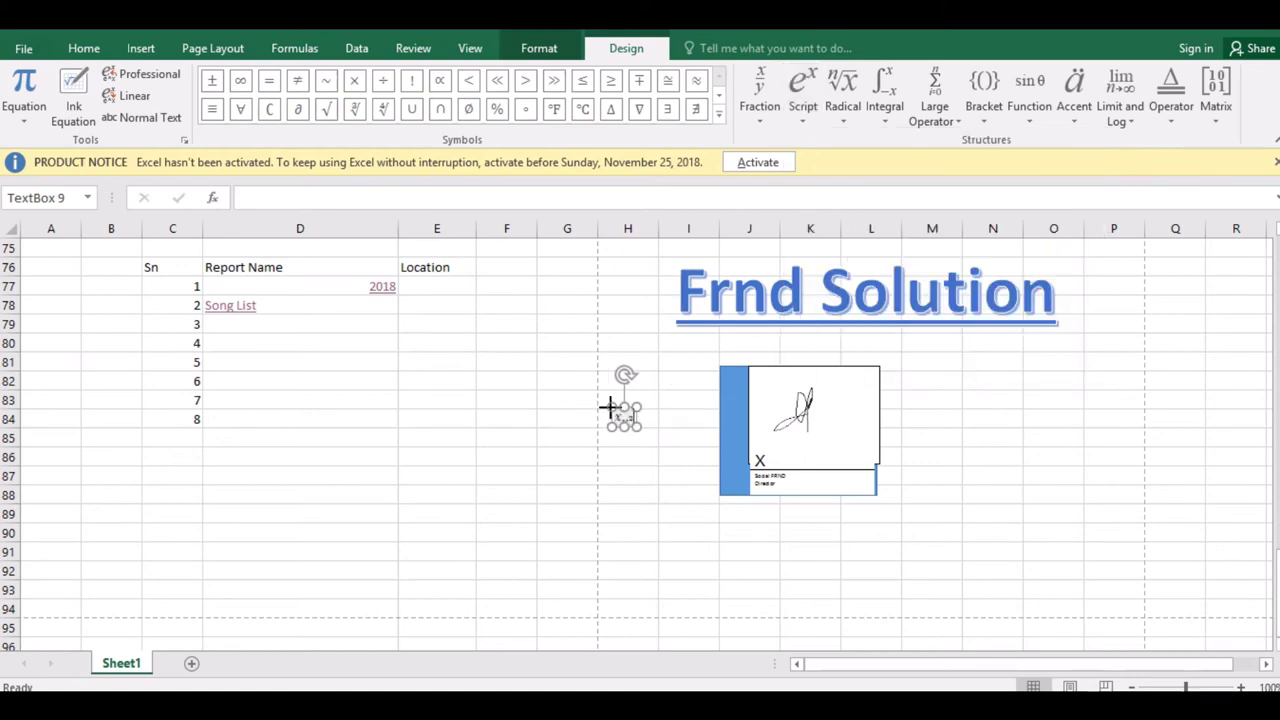
{"action": "mouse_move", "coordinate": [609, 406]}
{"action": "left_mouse_down"}
{"action": "mouse_move", "coordinate": [551, 340]}
{"action": "mouse_move", "coordinate": [430, 414]}
{"action": "left_mouse_up"}
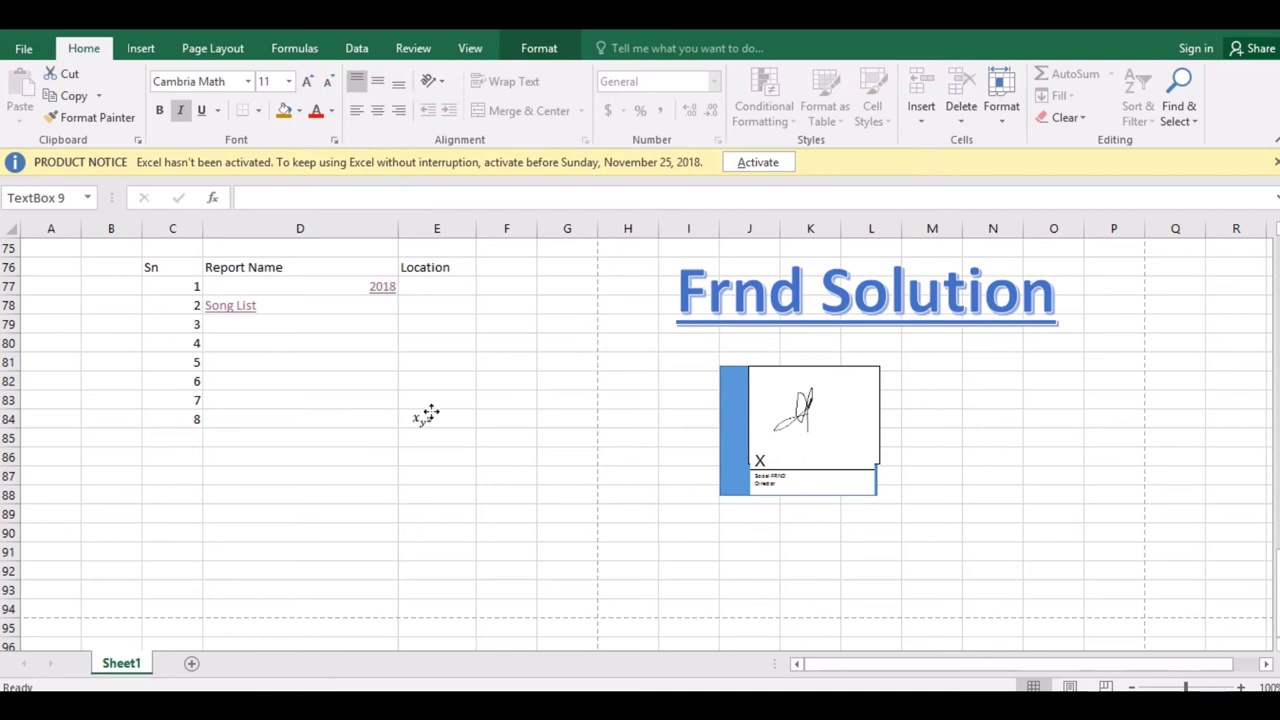
Browse the ready-made equations list without choosing one, then select cell F80.
{"action": "left_click", "coordinate": [537, 47]}
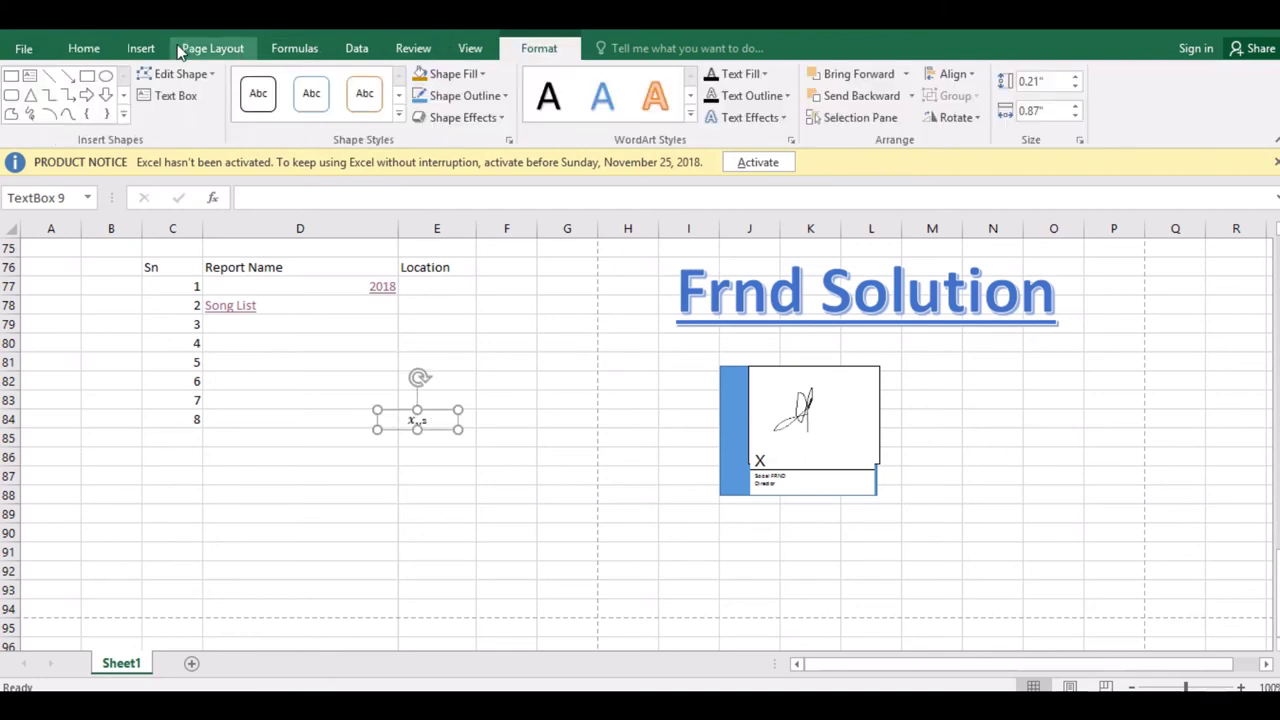
{"action": "left_click", "coordinate": [145, 48]}
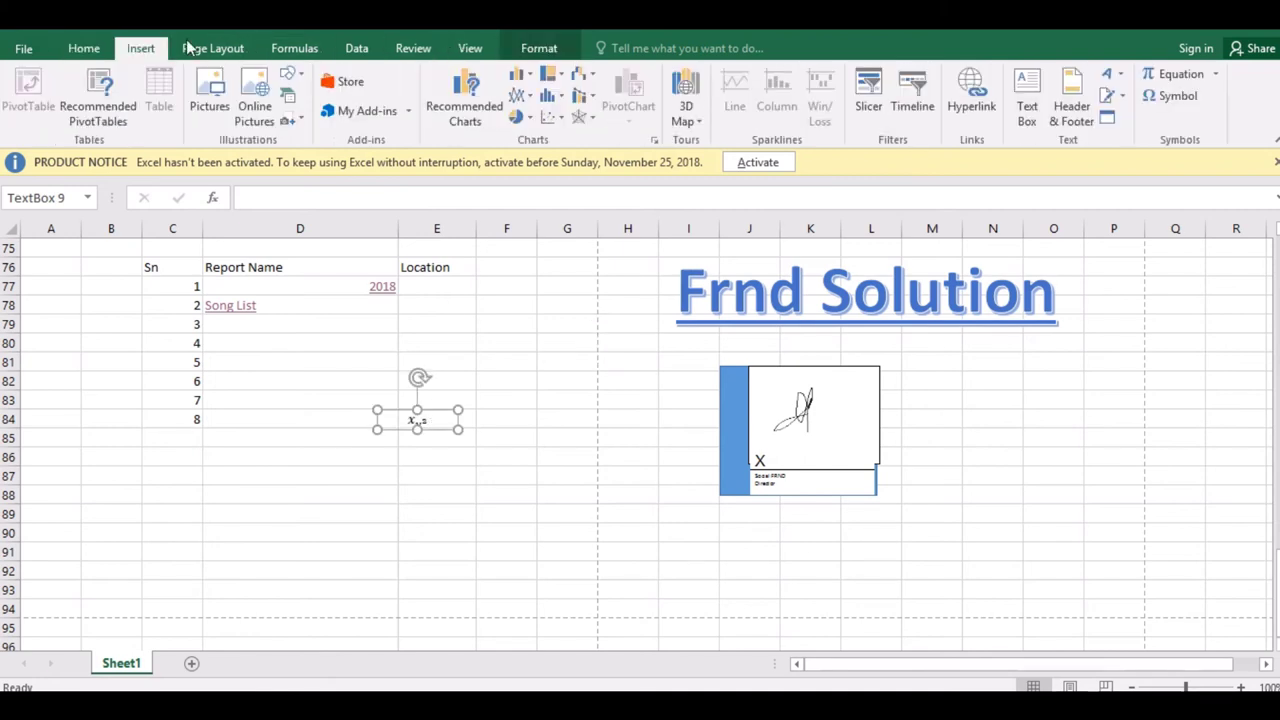
{"action": "left_click", "coordinate": [1217, 75]}
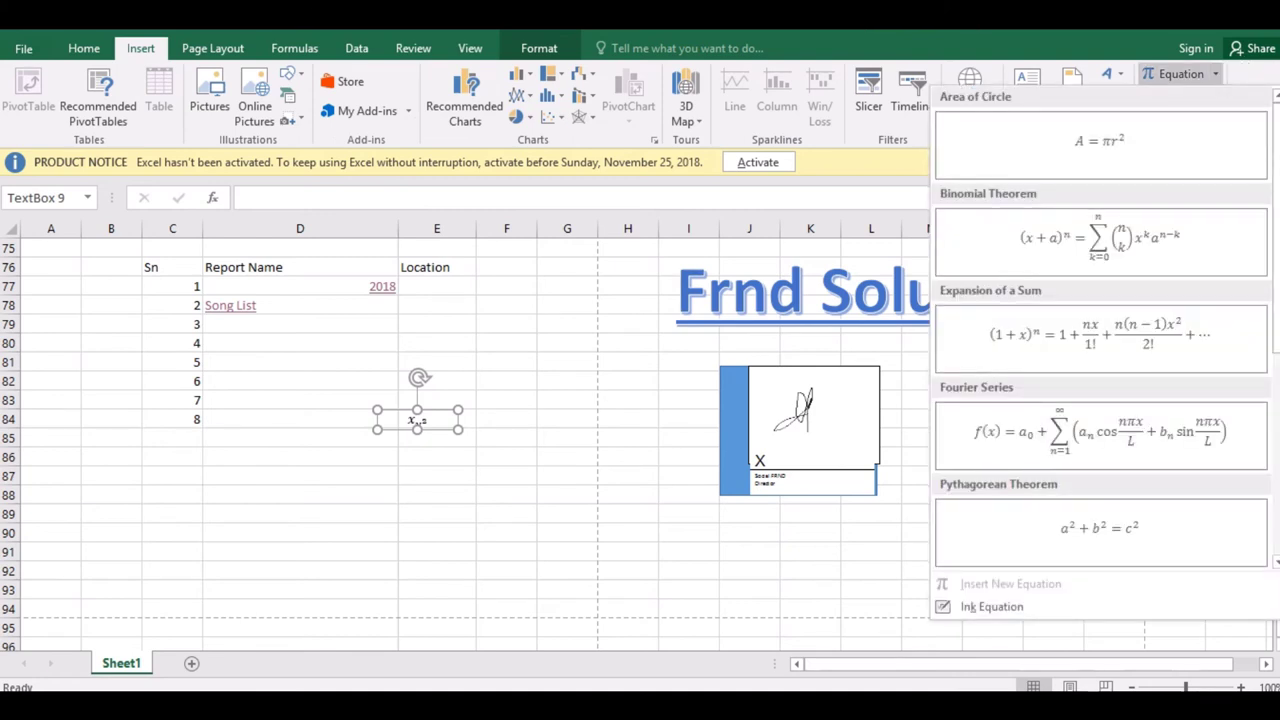
{"action": "left_click", "coordinate": [1267, 80]}
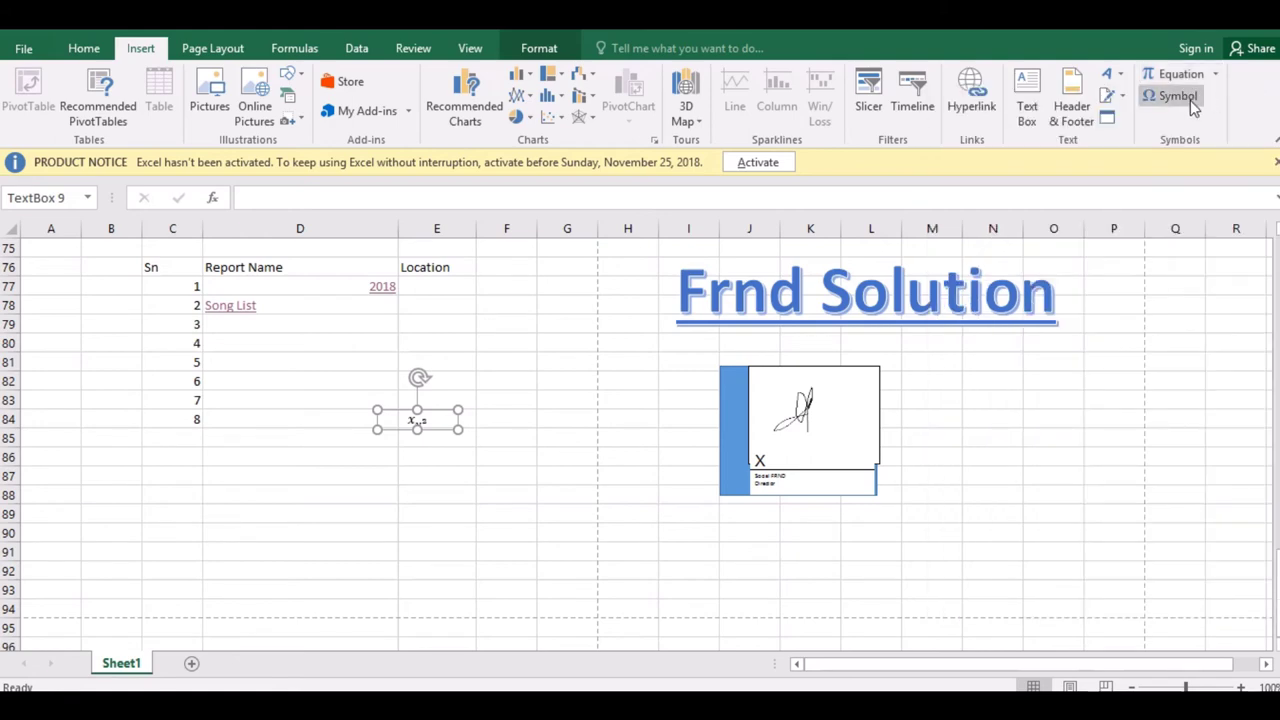
{"action": "left_click", "coordinate": [500, 346]}
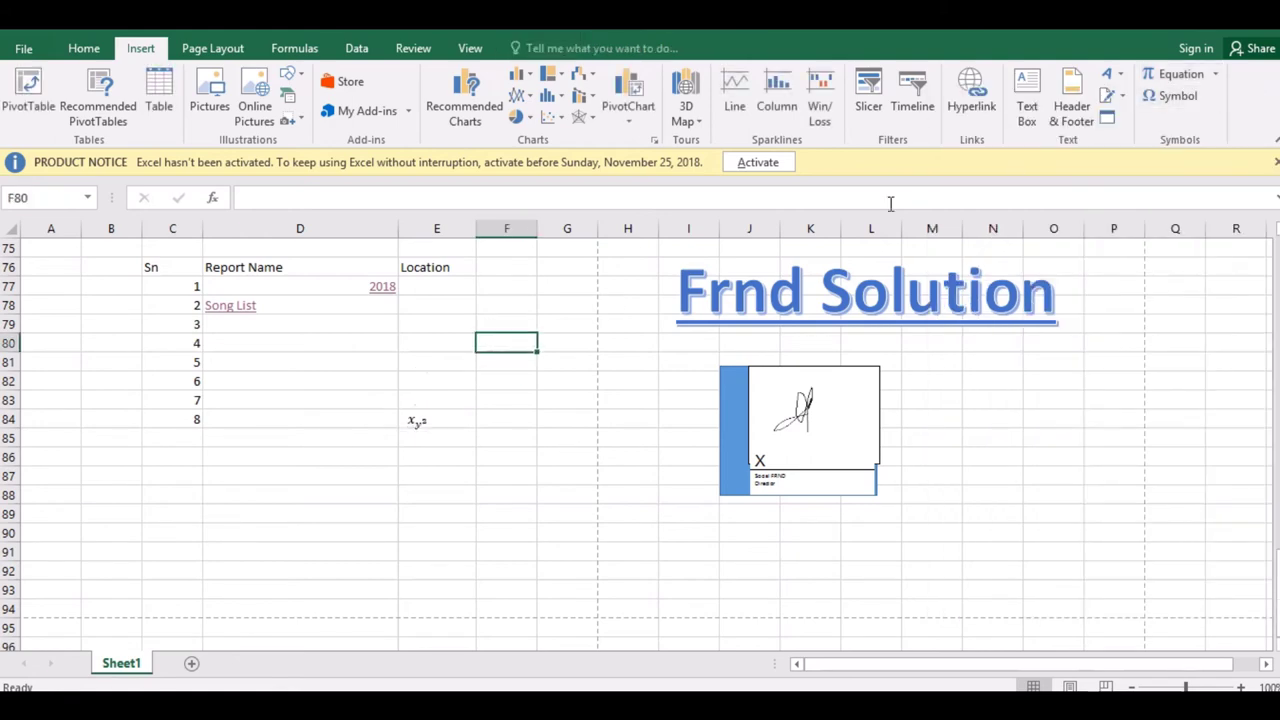
Open the Symbol dialog, enlarge it, and switch the font to Wingdings 2.
{"action": "left_click", "coordinate": [1170, 98]}
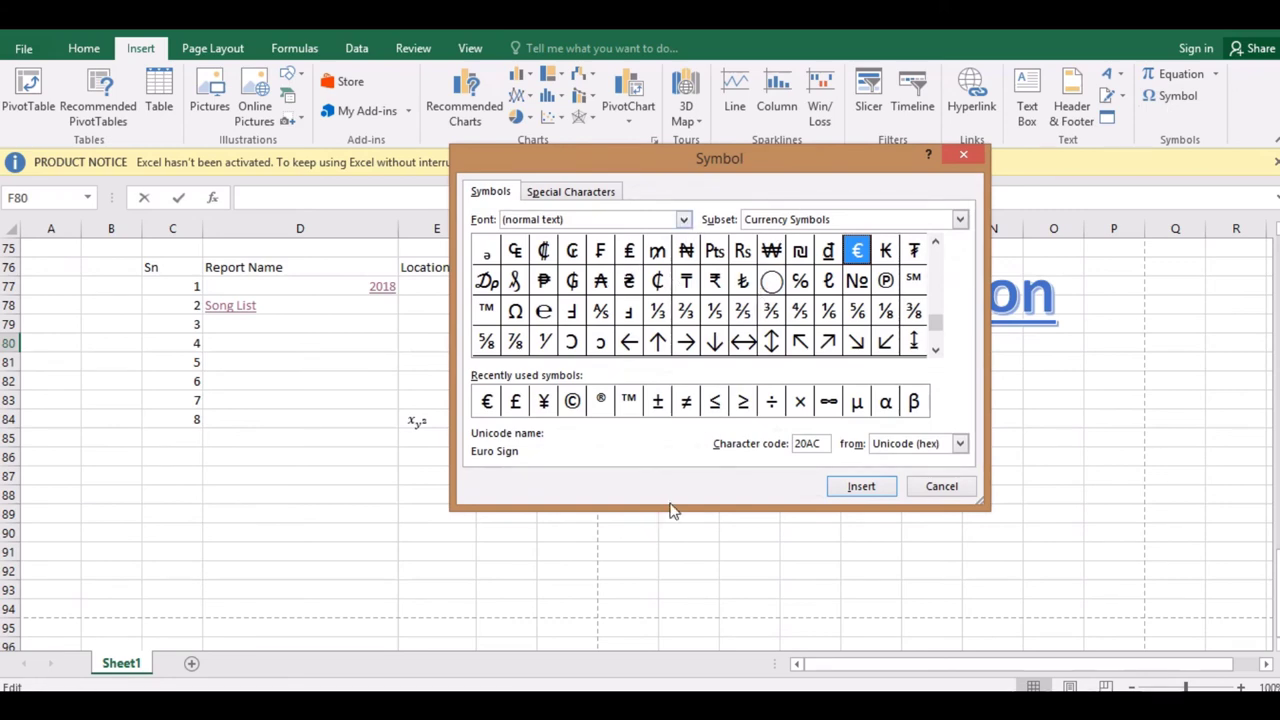
{"action": "left_click_drag", "start_coordinate": [672, 508], "coordinate": [670, 598]}
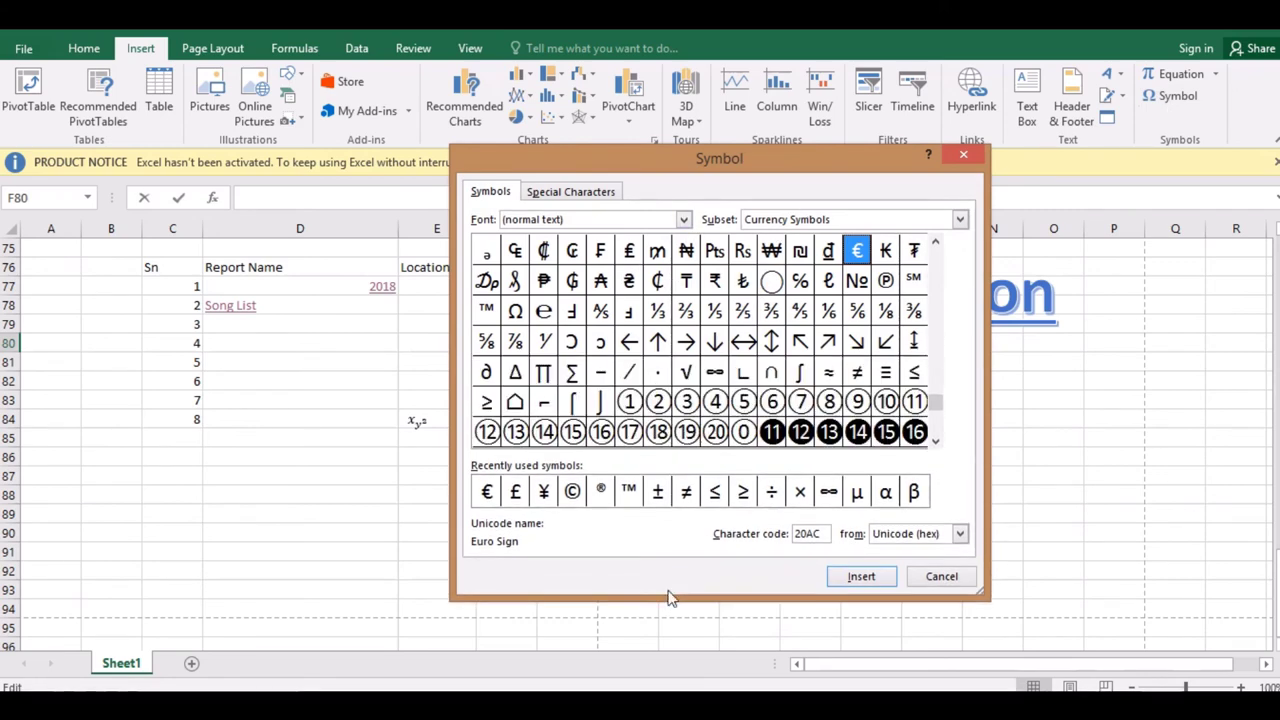
{"action": "left_click", "coordinate": [683, 219]}
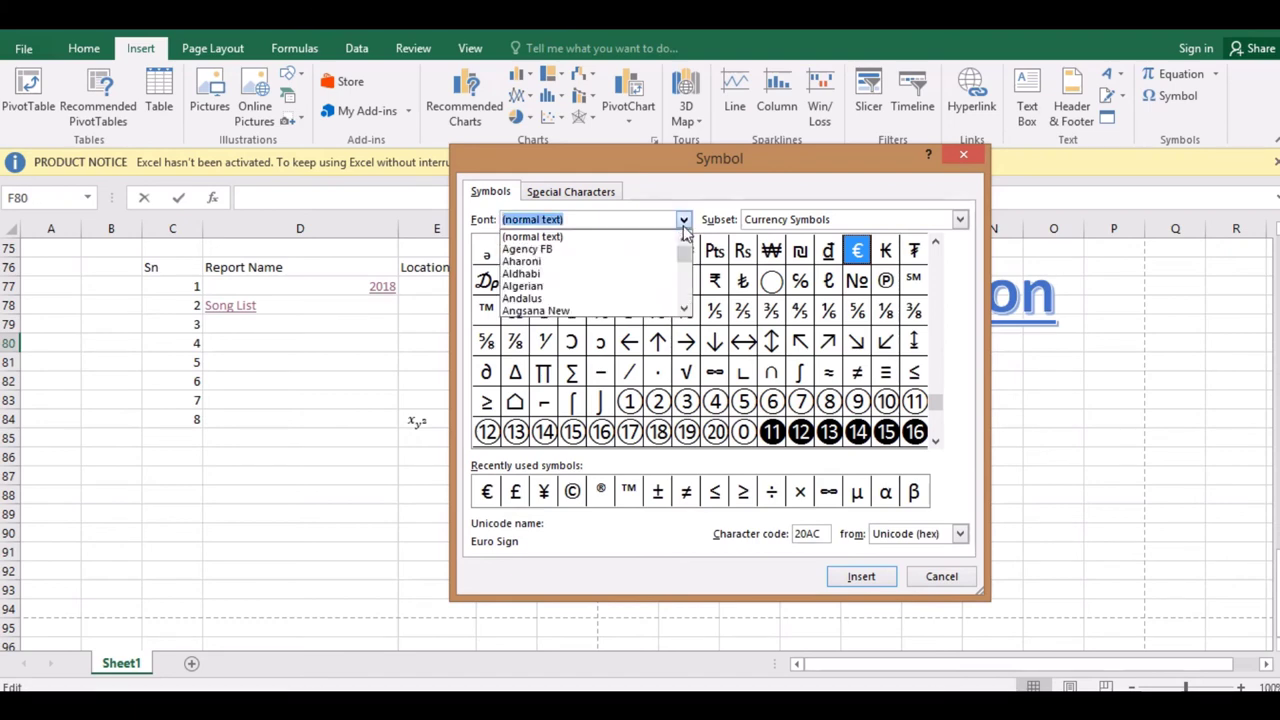
{"action": "left_click_drag", "start_coordinate": [684, 246], "coordinate": [684, 318]}
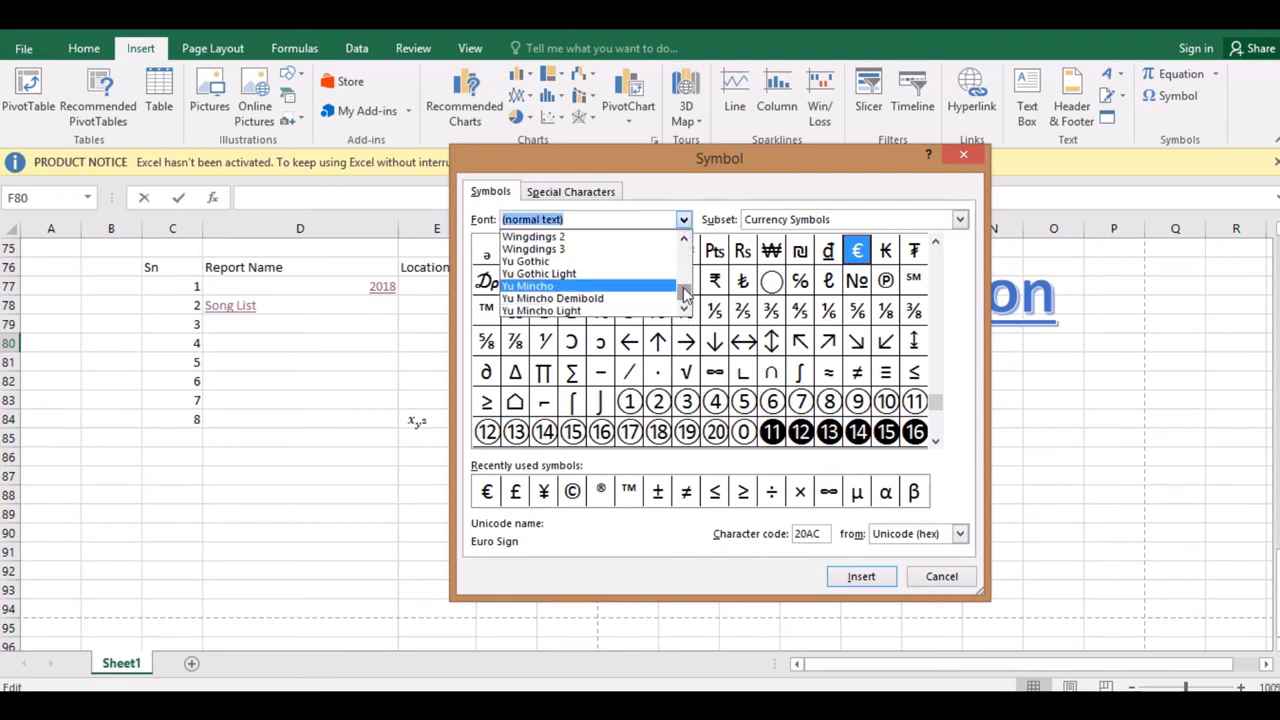
{"action": "left_click", "coordinate": [612, 238]}
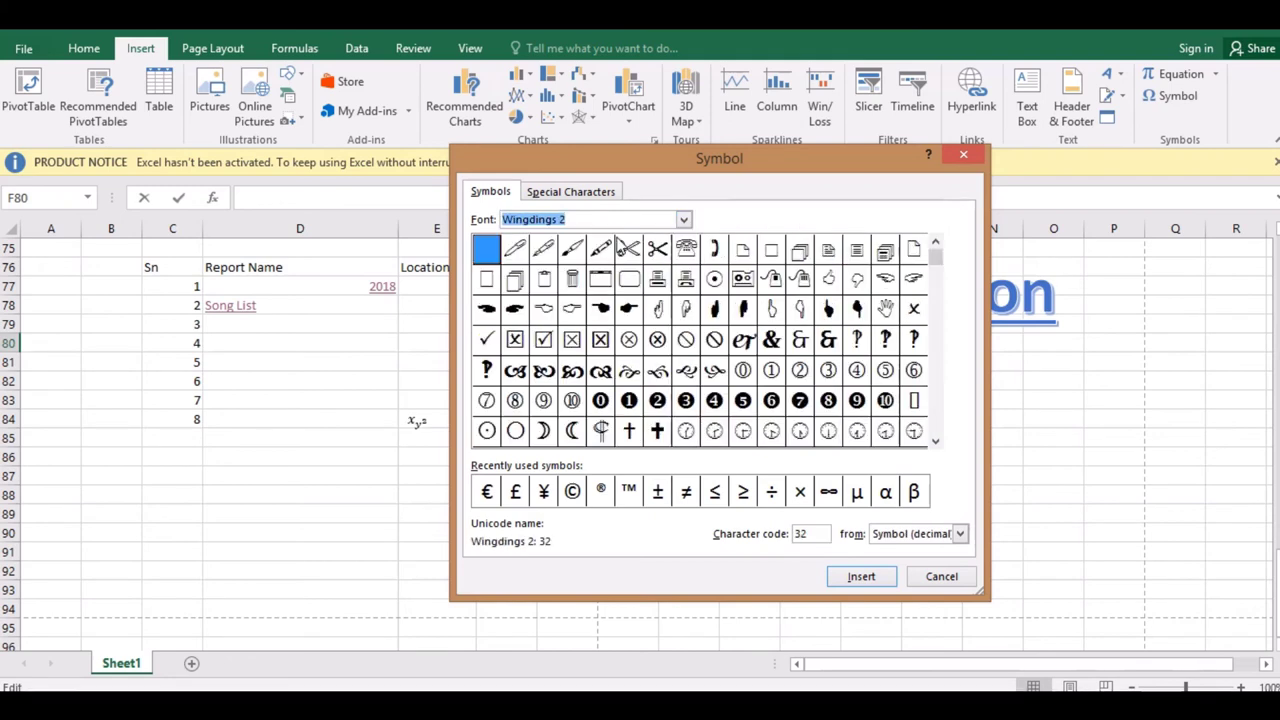
Insert the pencil, 'er' and pointing-hand glyphs into F80, then close the dialog.
{"action": "left_click", "coordinate": [600, 249]}
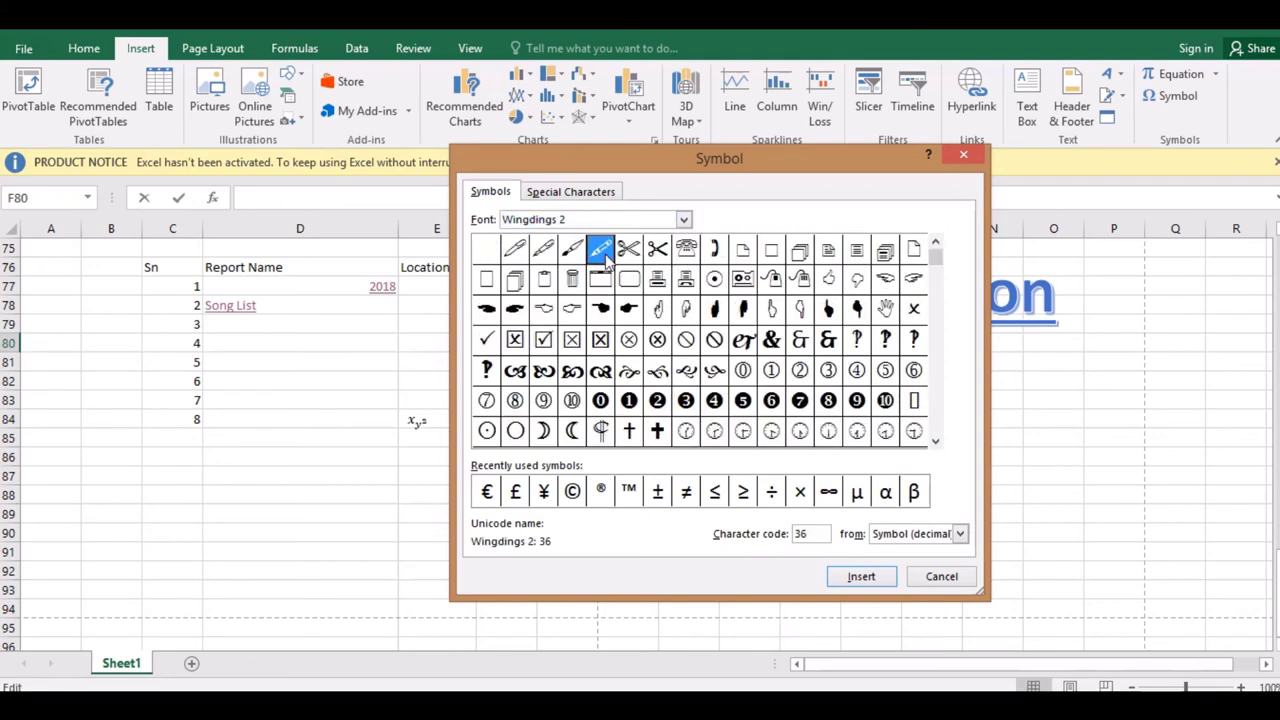
{"action": "left_click", "coordinate": [861, 576]}
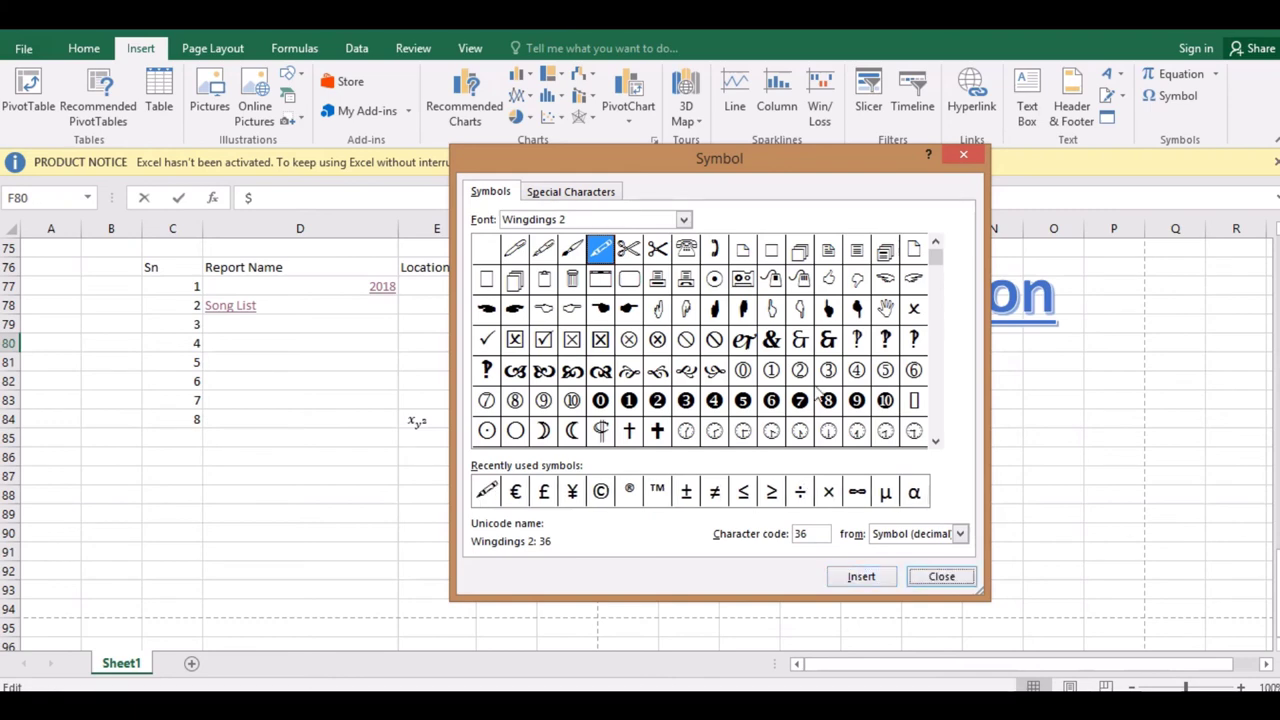
{"action": "left_click", "coordinate": [742, 341]}
{"action": "left_click", "coordinate": [861, 577]}
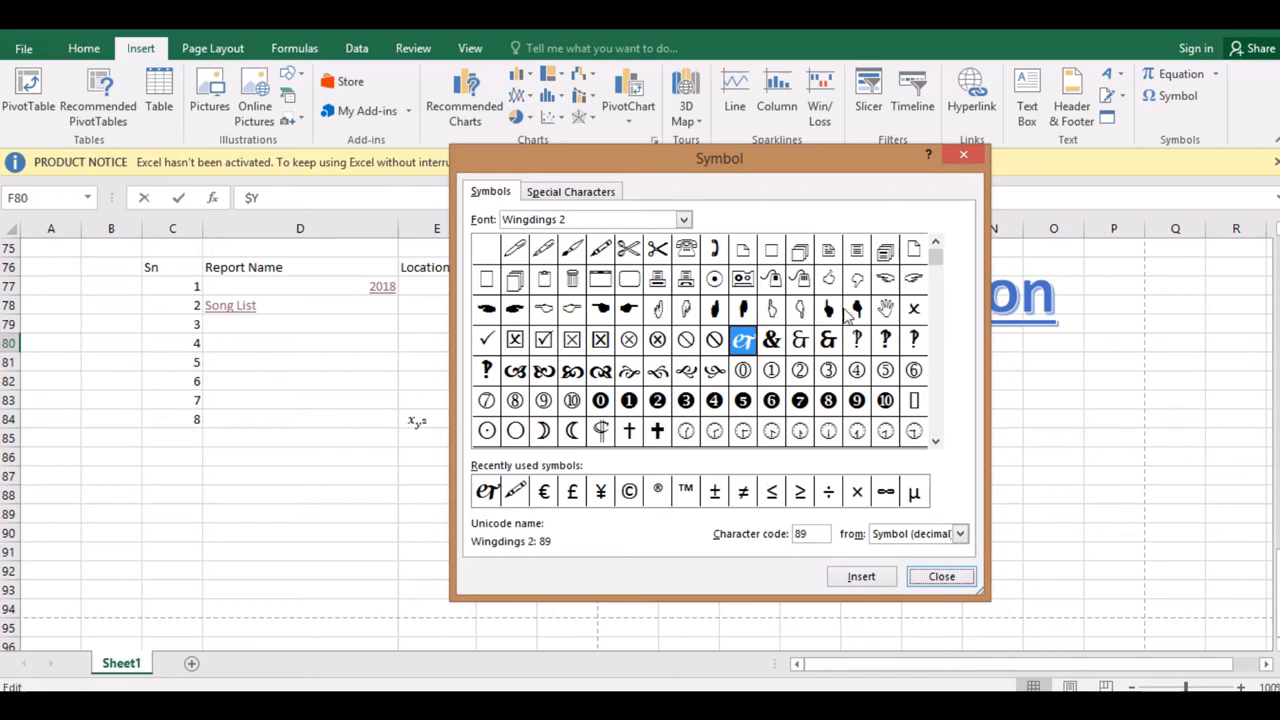
{"action": "left_click", "coordinate": [655, 311]}
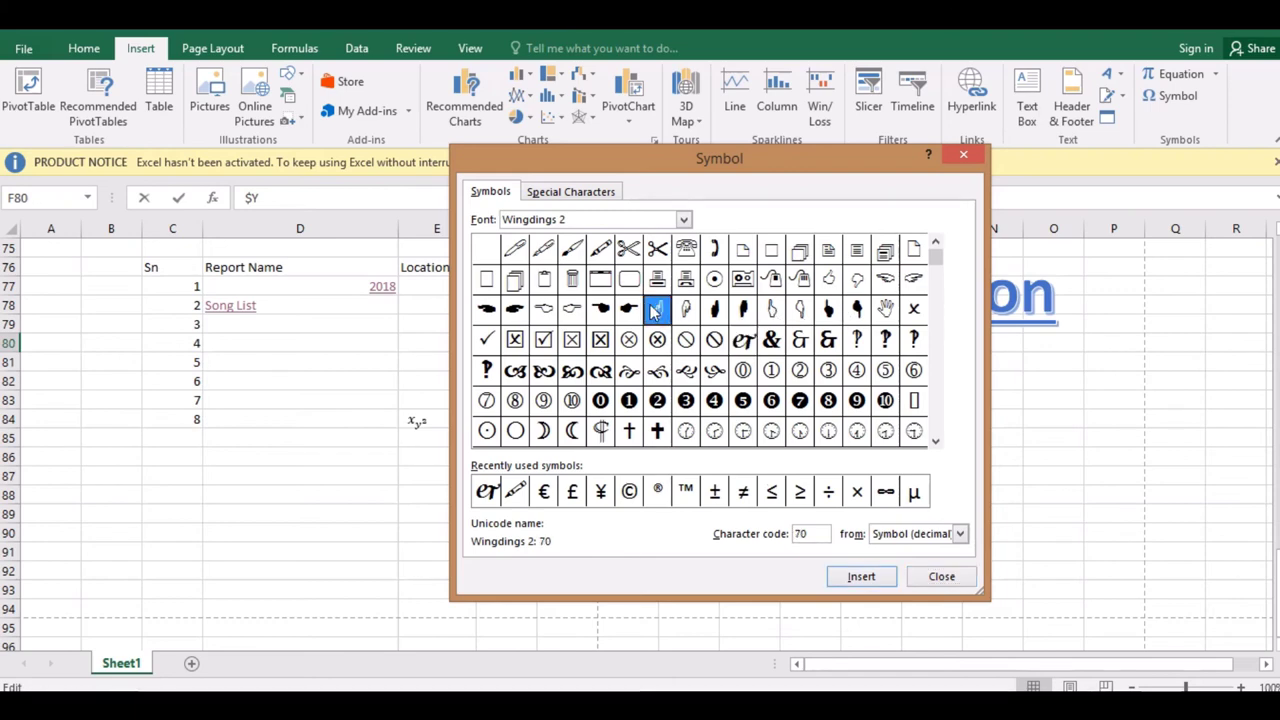
{"action": "left_click", "coordinate": [571, 309]}
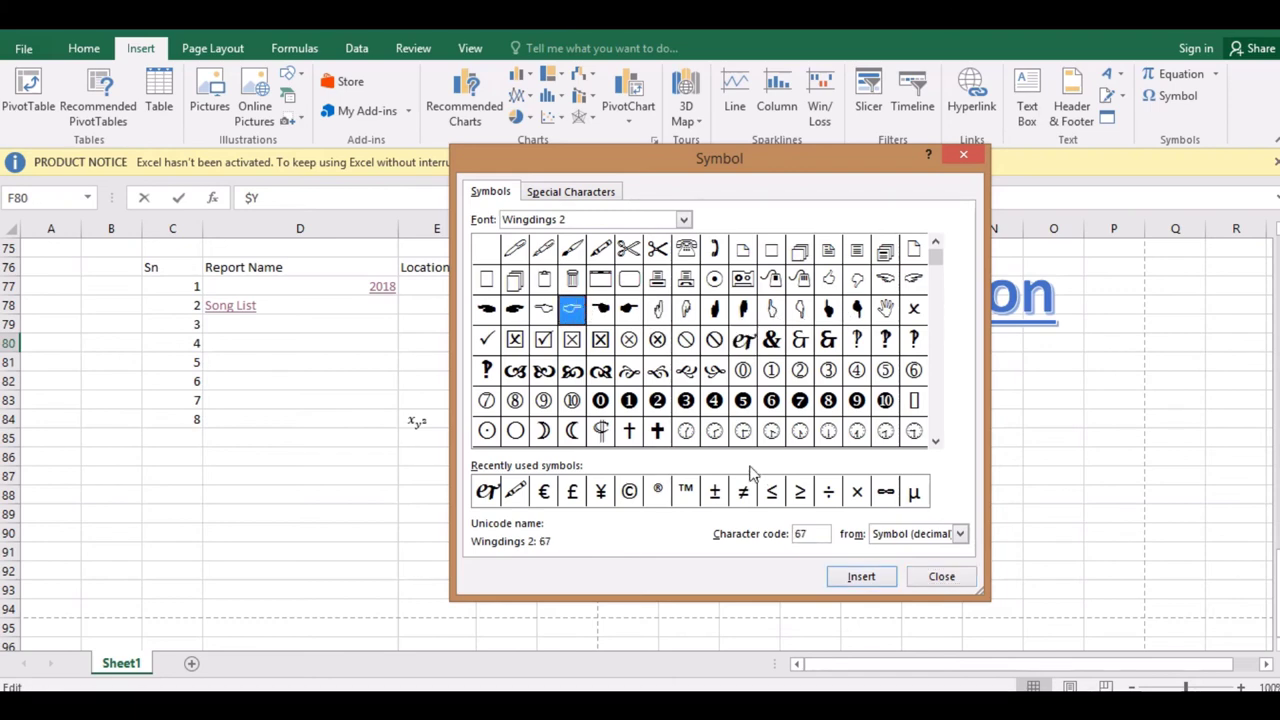
{"action": "left_click", "coordinate": [848, 580]}
{"action": "left_click", "coordinate": [945, 577]}
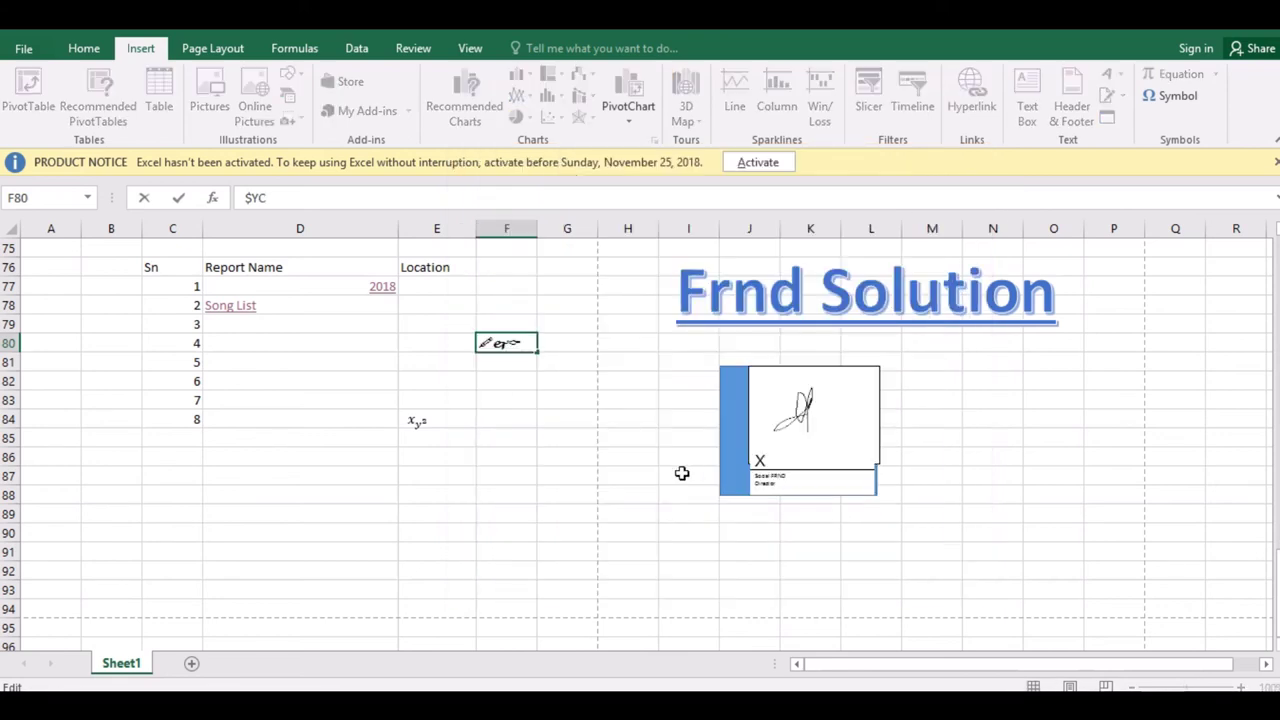
Select F80 and raise the symbols' font size to 36.
{"action": "left_click", "coordinate": [560, 388]}
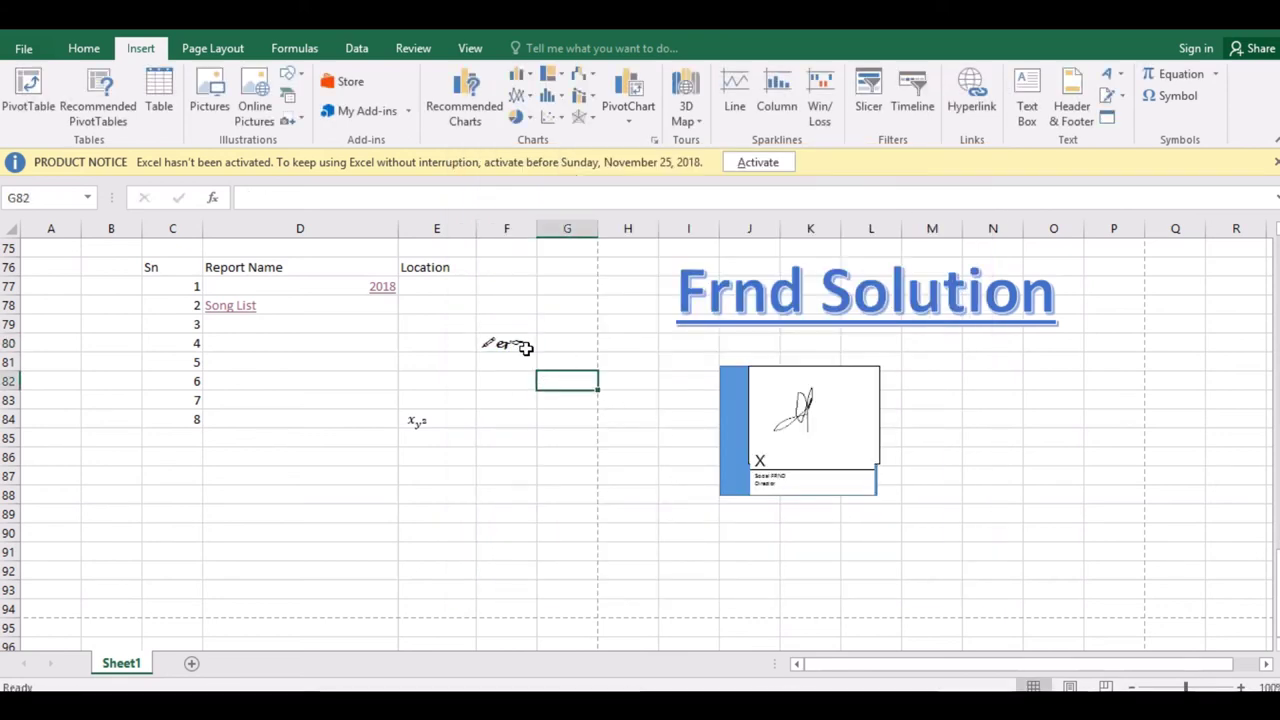
{"action": "left_click", "coordinate": [525, 347]}
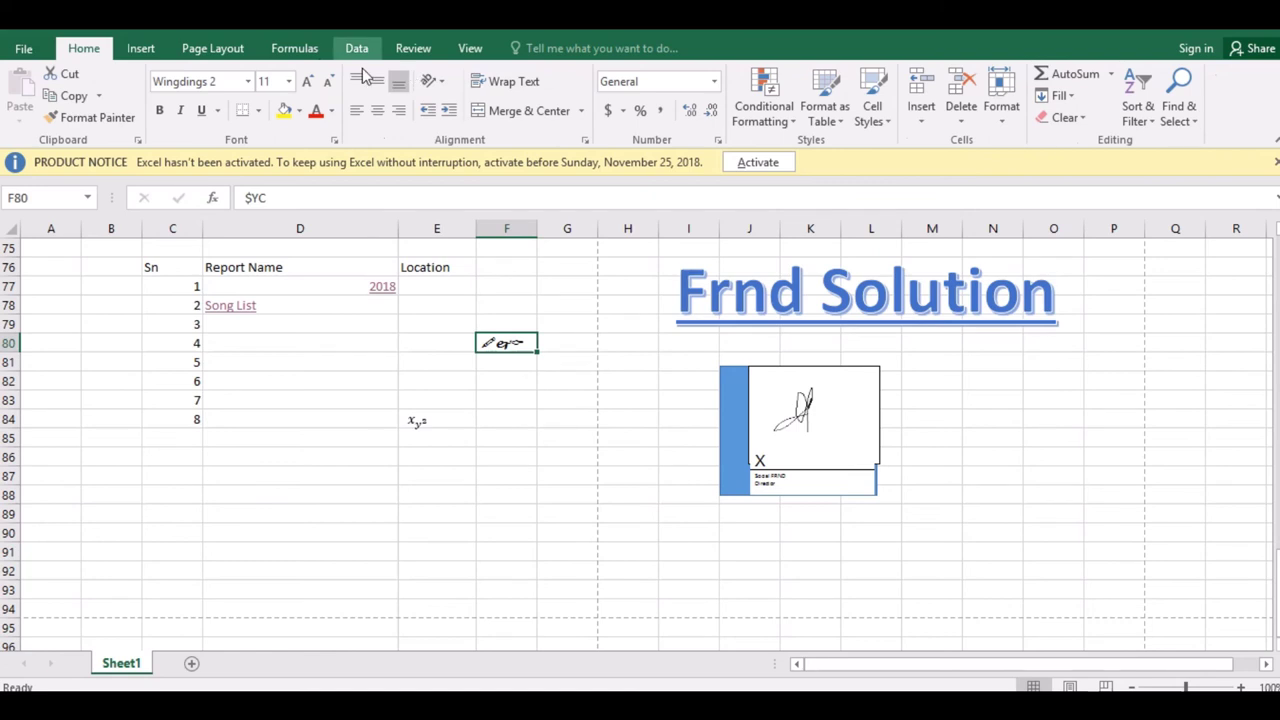
{"action": "left_click", "coordinate": [308, 81]}
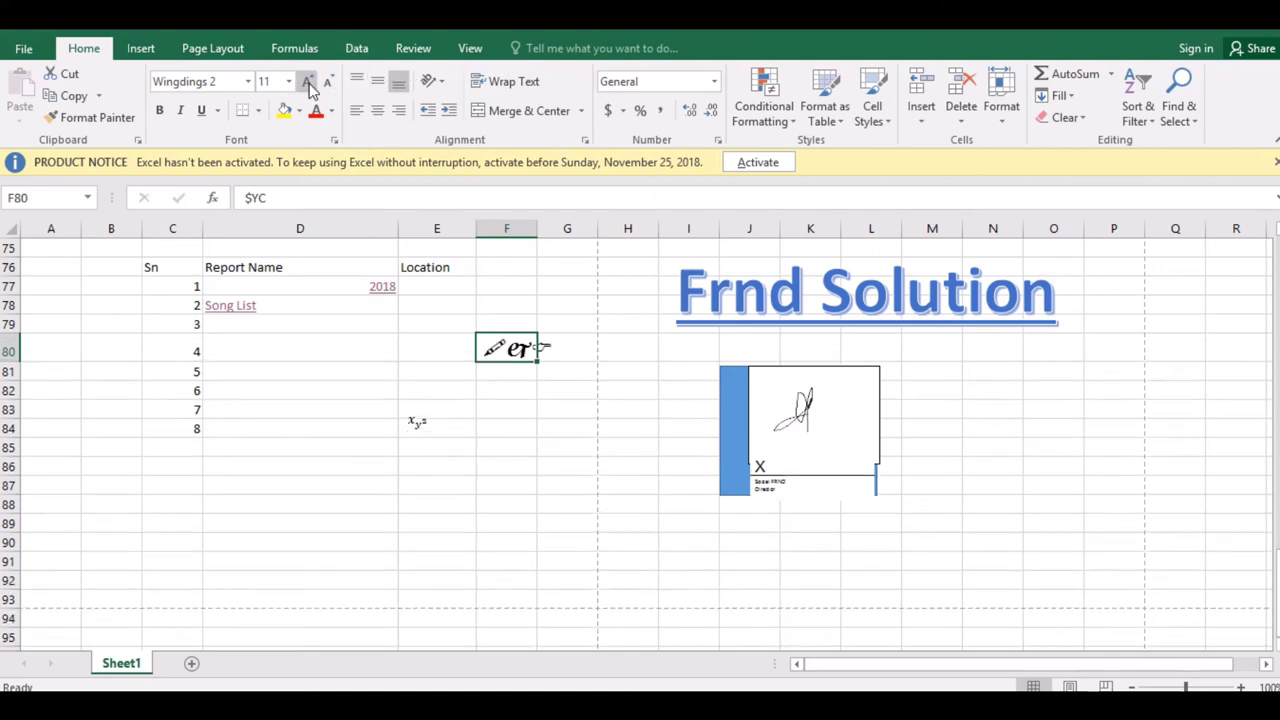
{"action": "left_click", "coordinate": [308, 81]}
{"action": "left_click", "coordinate": [308, 81]}
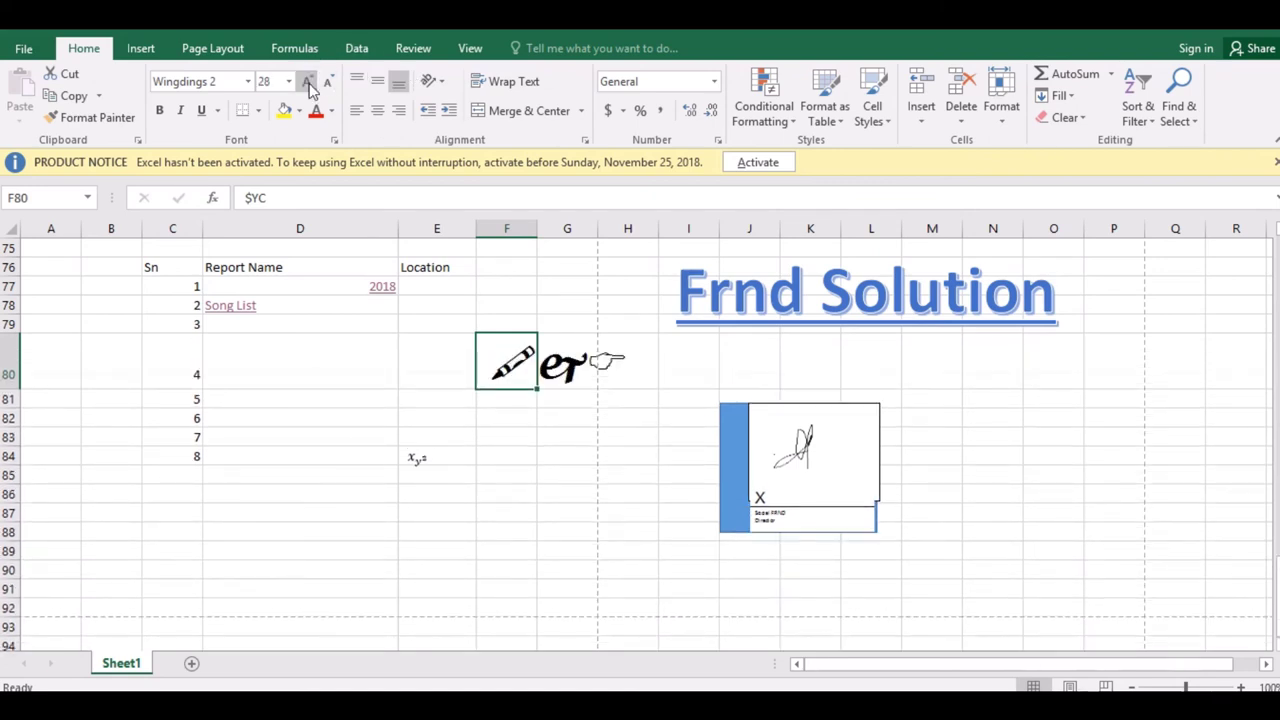
Check the enlarged symbols by selecting nearby cells F82, D80 and D86 and the equation box.
{"action": "left_click", "coordinate": [522, 518]}
{"action": "left_click", "coordinate": [516, 348]}
{"action": "left_click", "coordinate": [531, 420]}
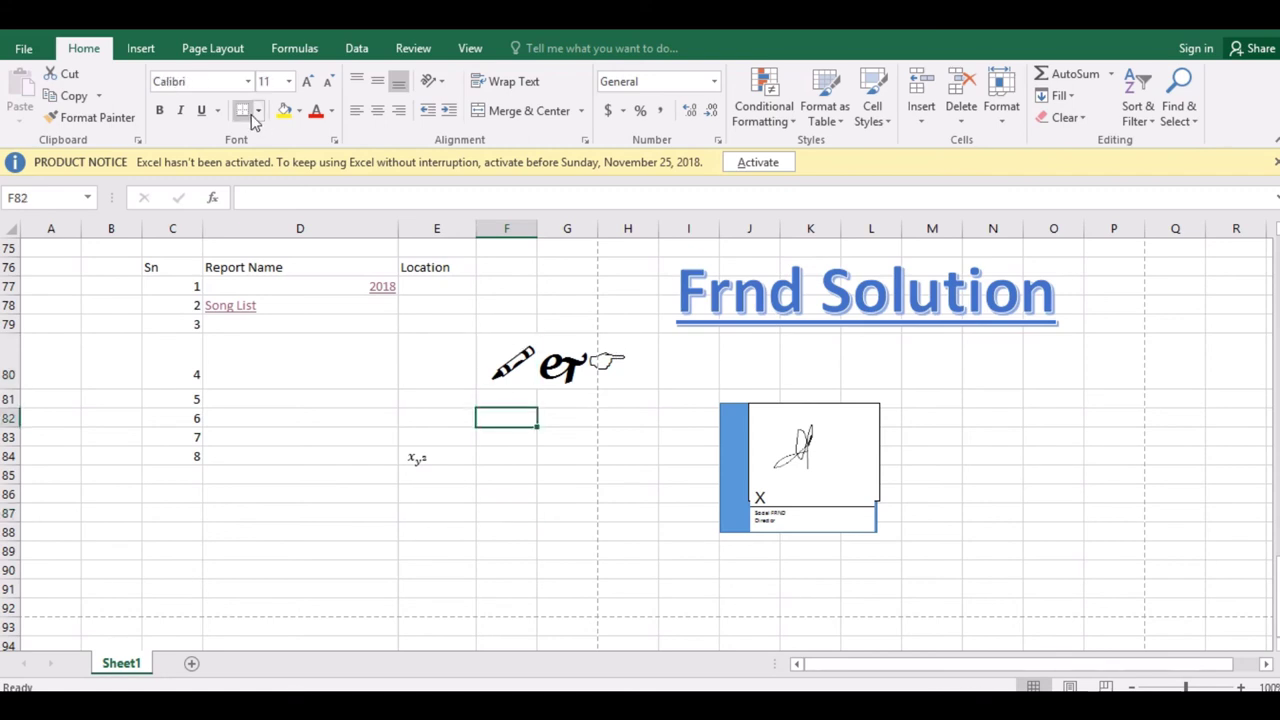
{"action": "left_click", "coordinate": [143, 48]}
{"action": "left_click", "coordinate": [357, 388]}
{"action": "left_click", "coordinate": [372, 450]}
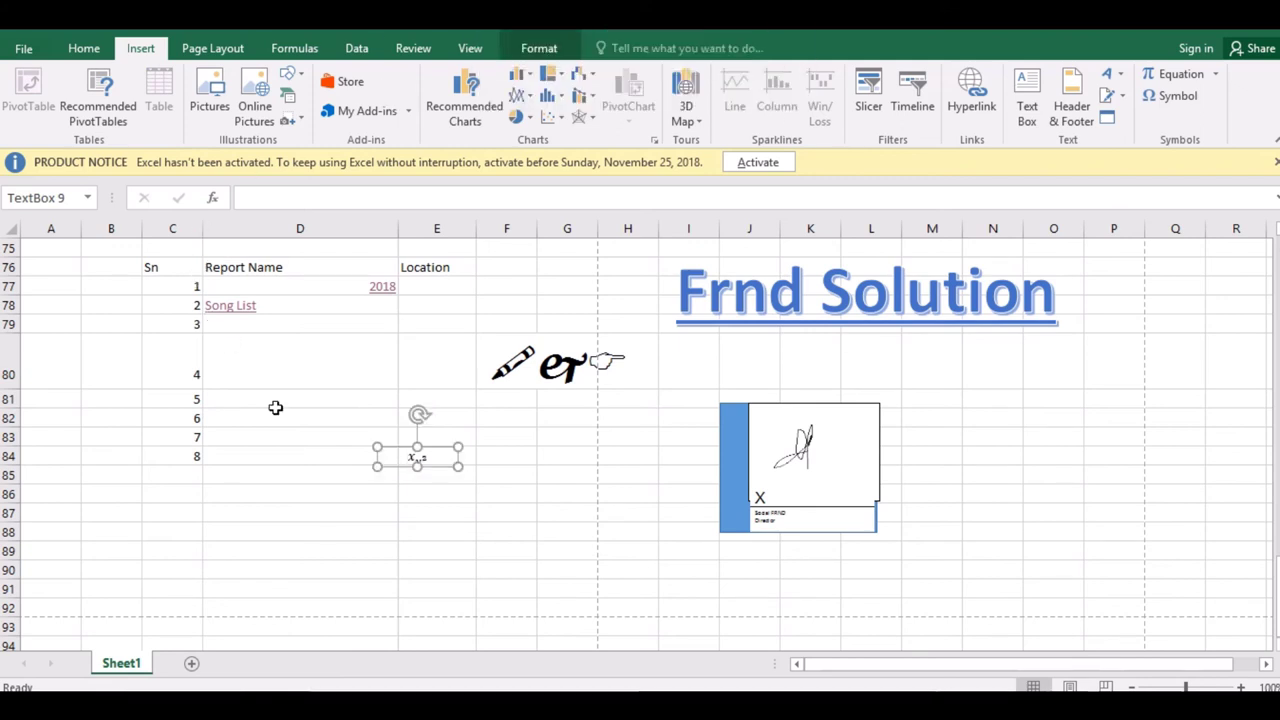
{"action": "left_click", "coordinate": [295, 432]}
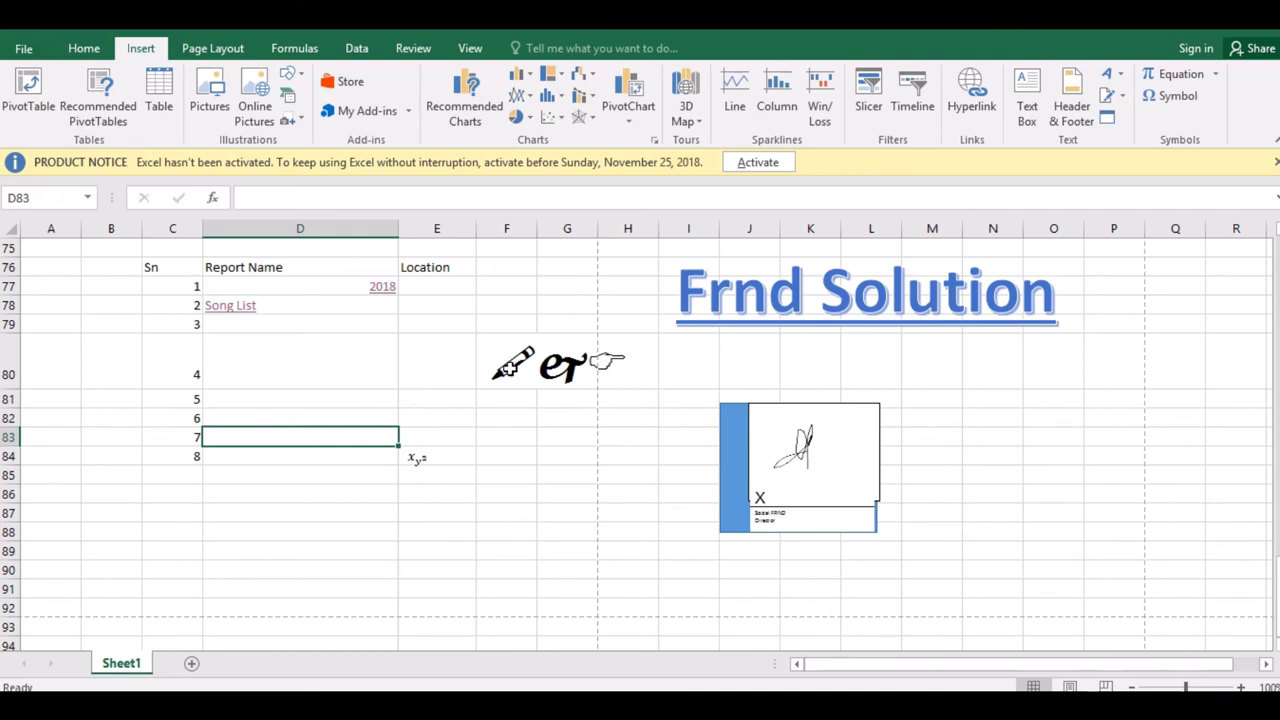
{"action": "left_click", "coordinate": [371, 491]}
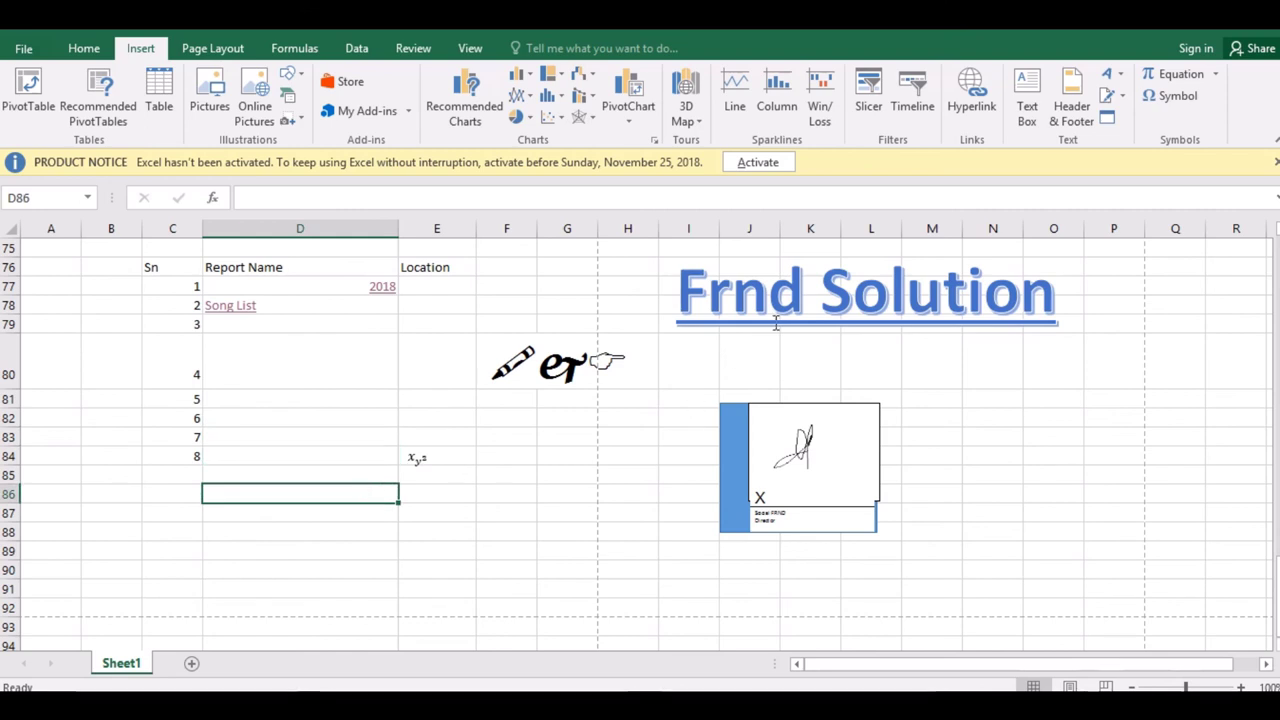
Replace the WordArt title text 'Frnd Solution' with 'Social FRND'.
{"action": "left_click", "coordinate": [1020, 295]}
{"action": "left_click_drag", "start_coordinate": [1020, 295], "coordinate": [746, 314]}
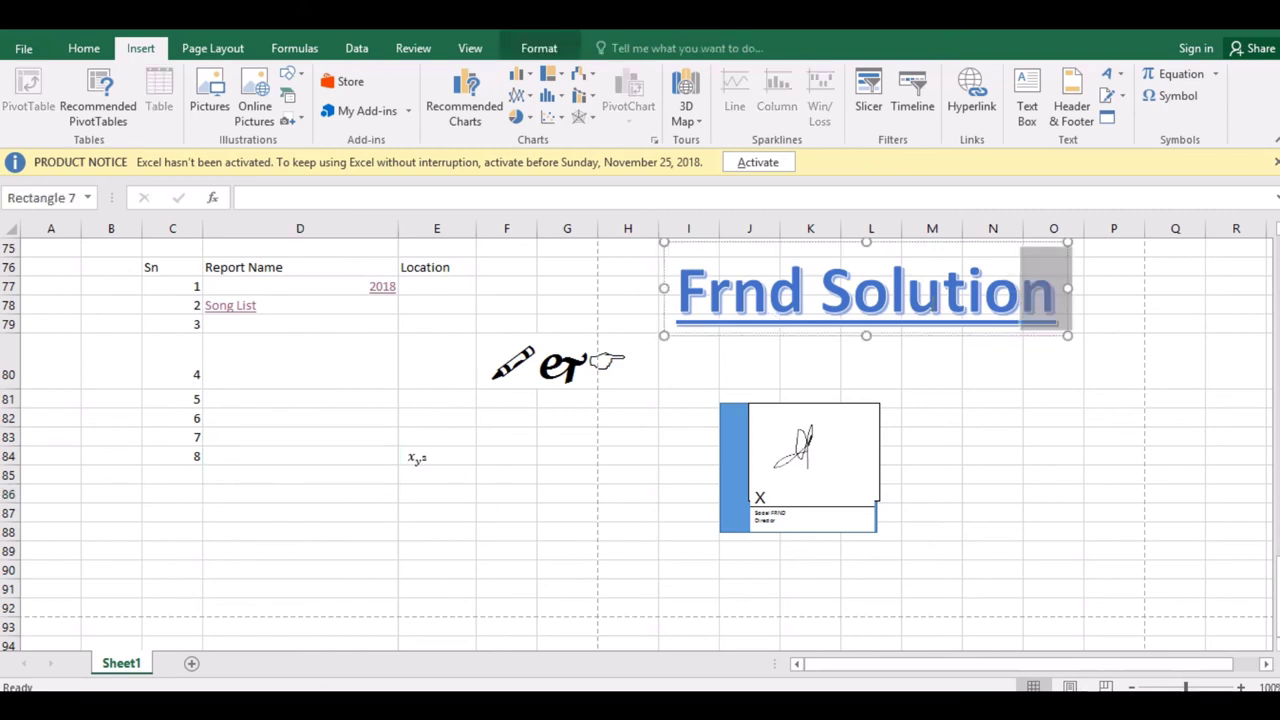
{"action": "type", "text": "Soc"}
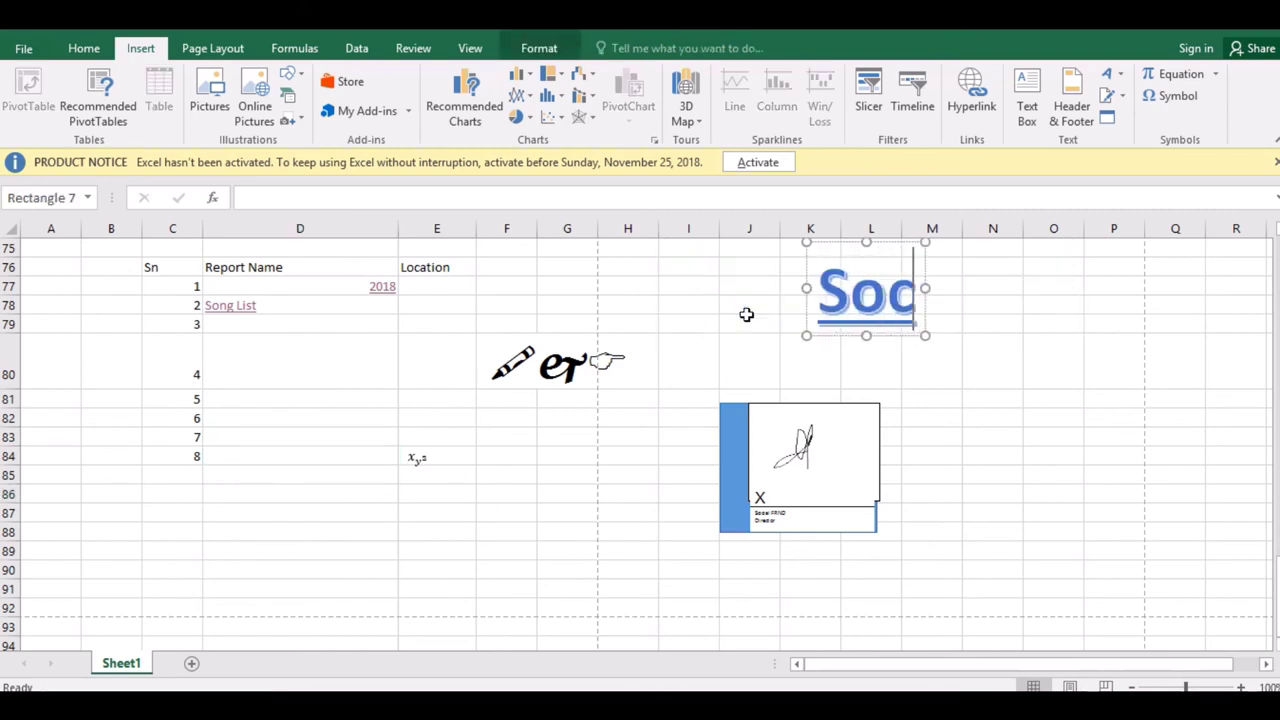
{"action": "type", "text": "ial"}
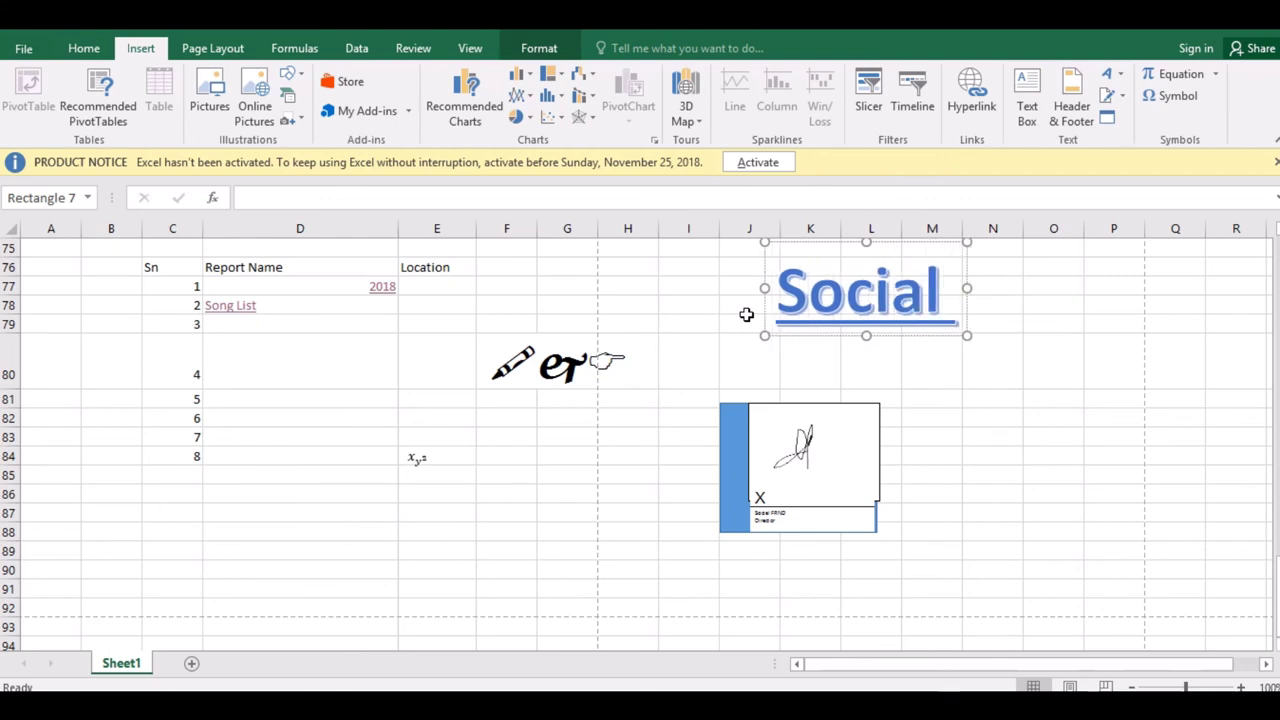
{"action": "type", "text": " FRND"}
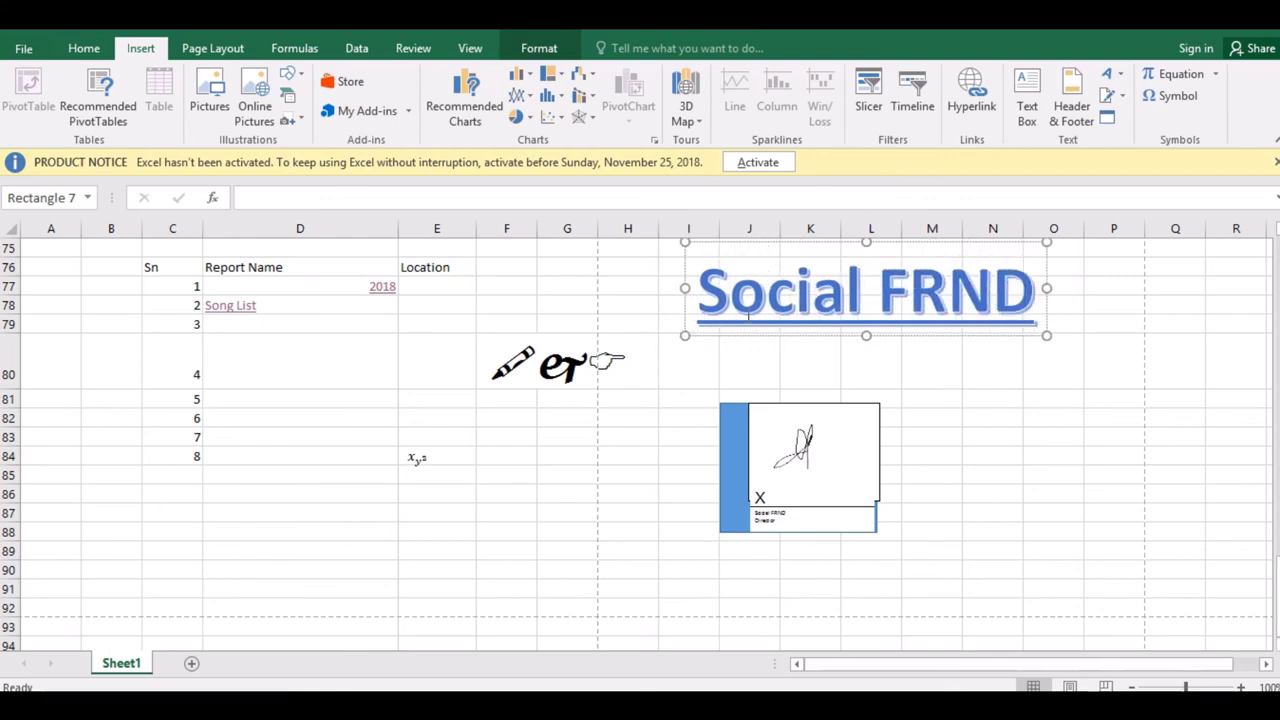
{"action": "left_click", "coordinate": [791, 351]}
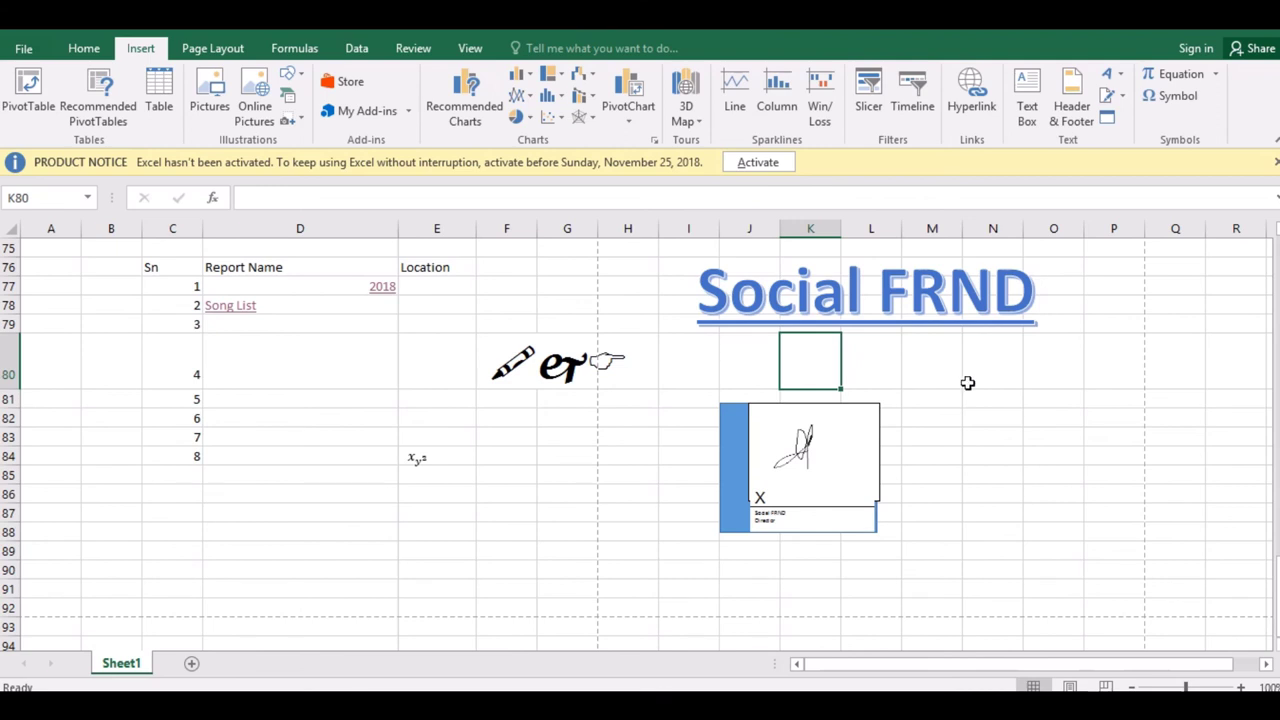
Review the sheet by selecting cells N80, M83, F86, D81 and D83.
{"action": "left_click", "coordinate": [967, 383]}
{"action": "left_click", "coordinate": [937, 444]}
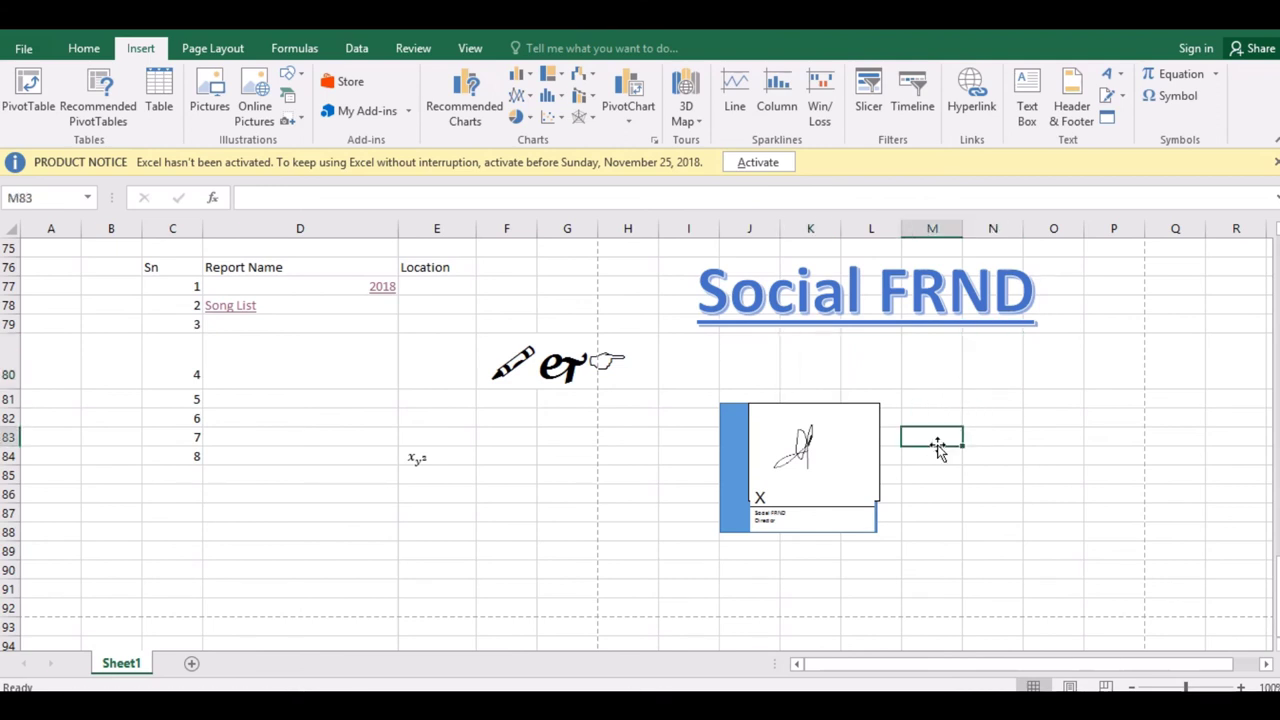
{"action": "left_click", "coordinate": [489, 498]}
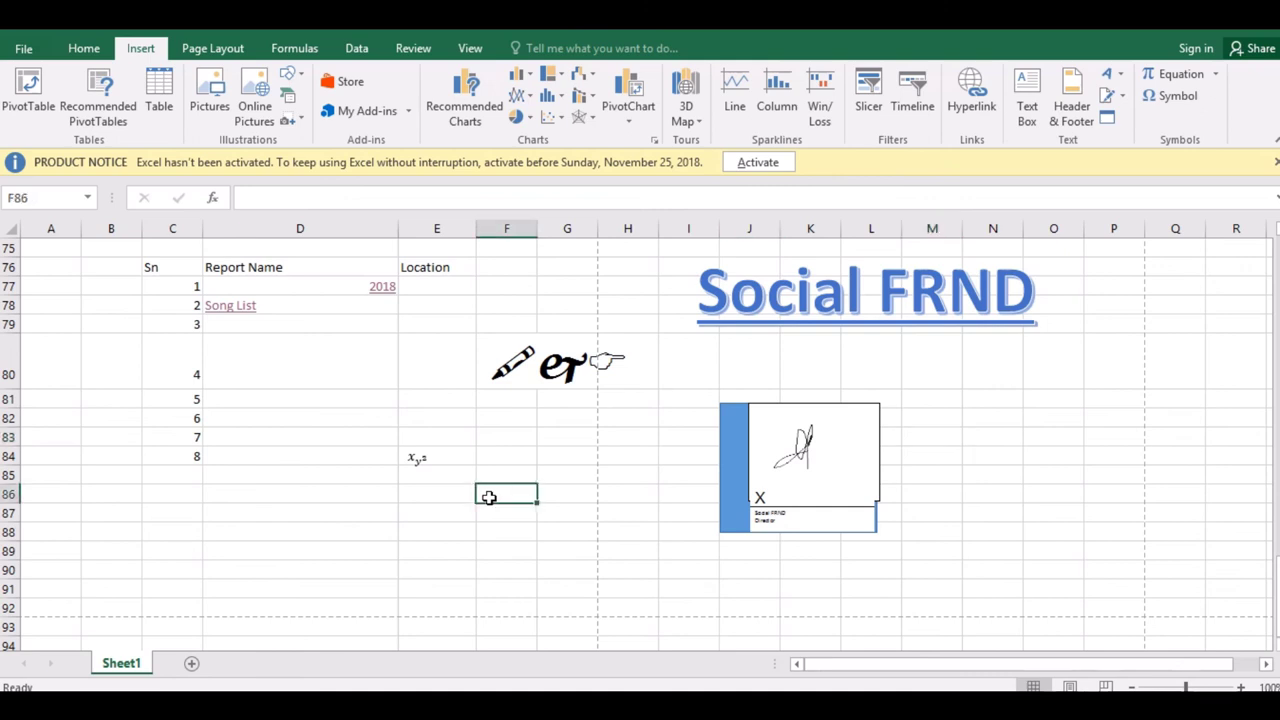
{"action": "left_click", "coordinate": [349, 407]}
{"action": "left_click", "coordinate": [332, 445]}
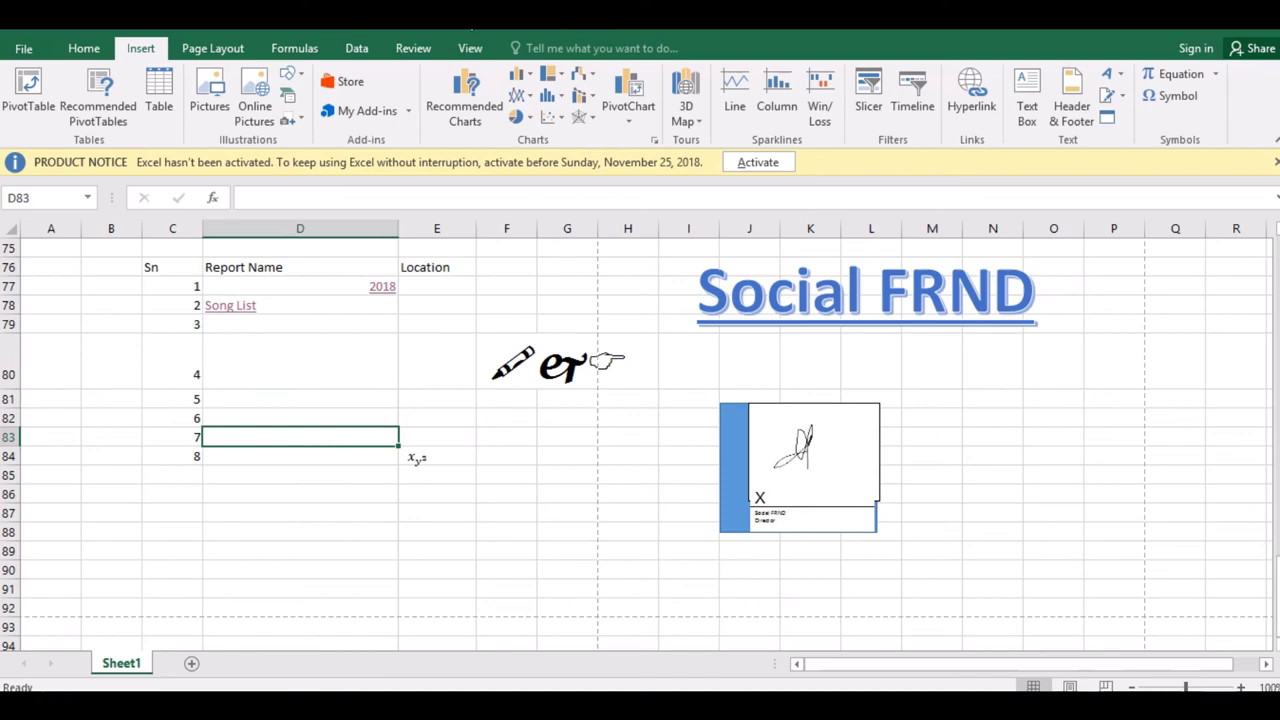
{"action": "left_click", "coordinate": [567, 60]}
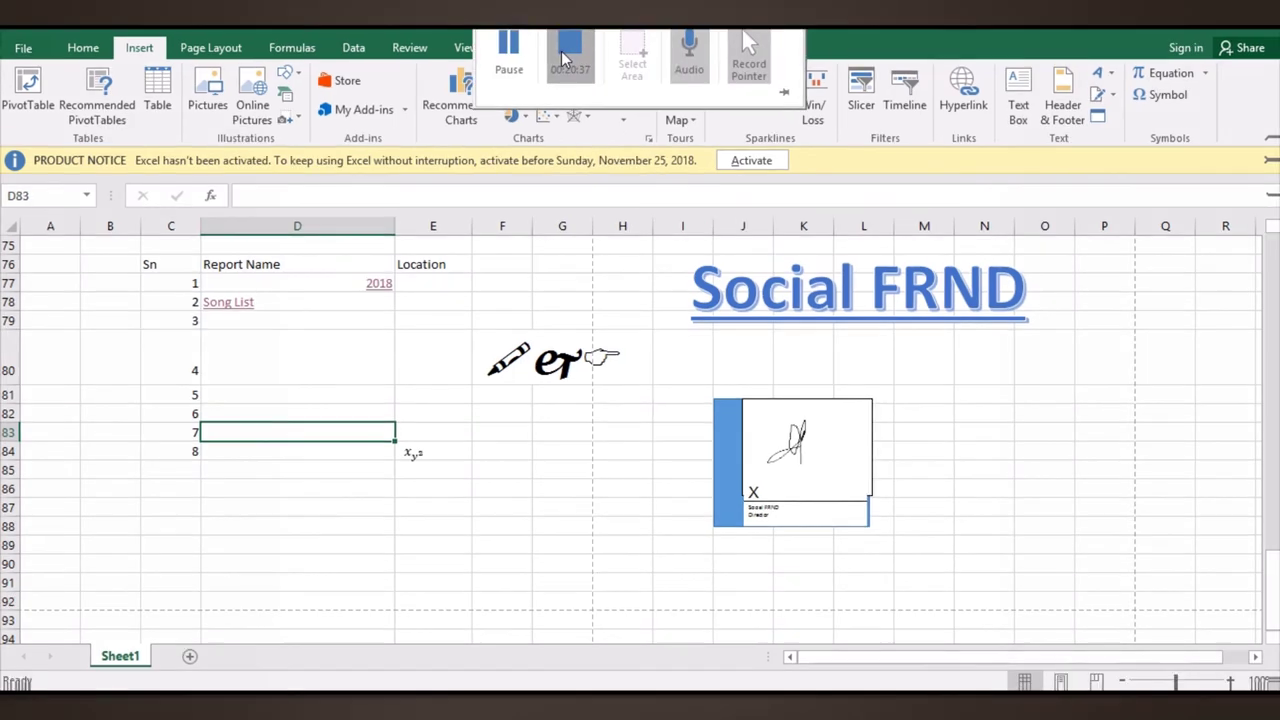